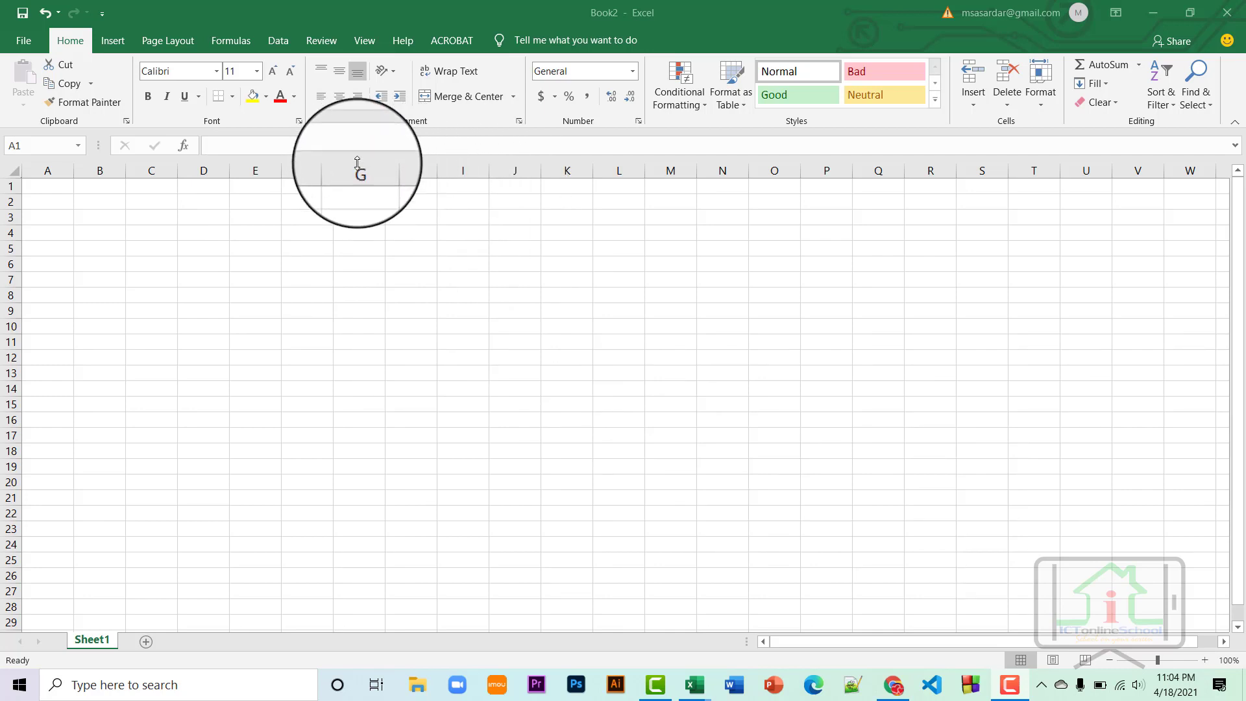
# Widen columns G through N together to a width of about 12.33.
pyautogui.click(357, 163)
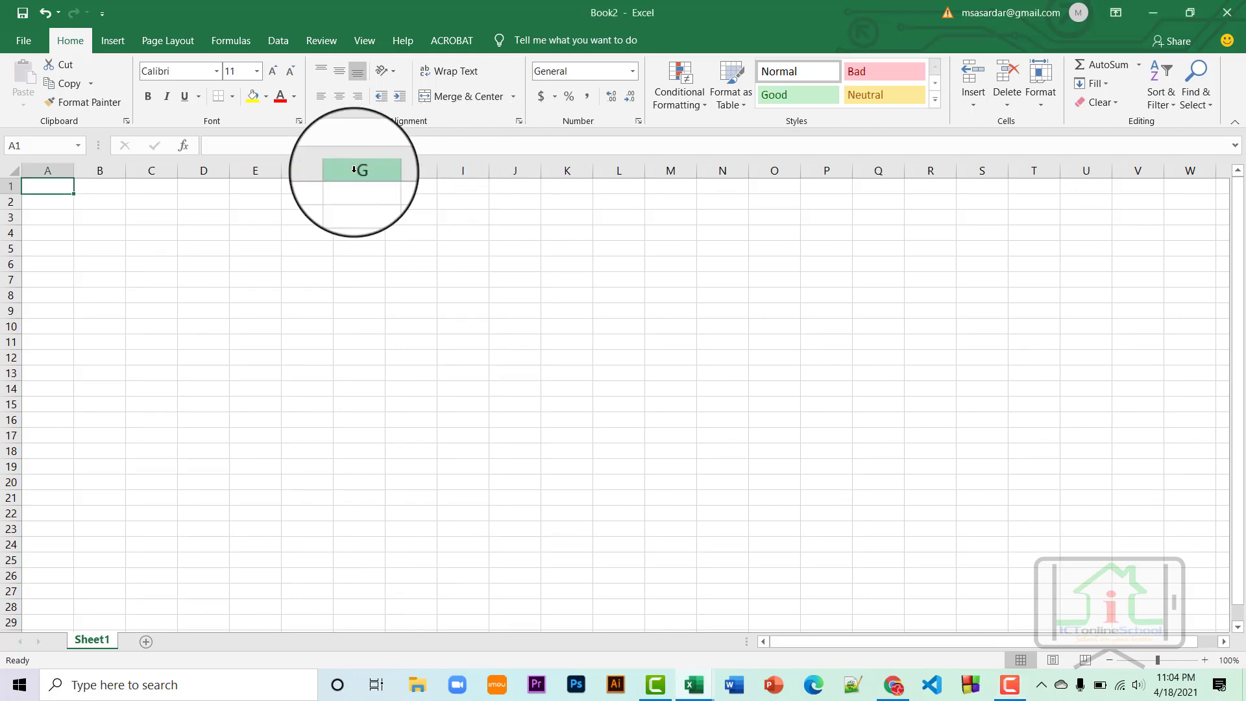
pyautogui.moveTo(355, 170); pyautogui.dragTo(712, 171)
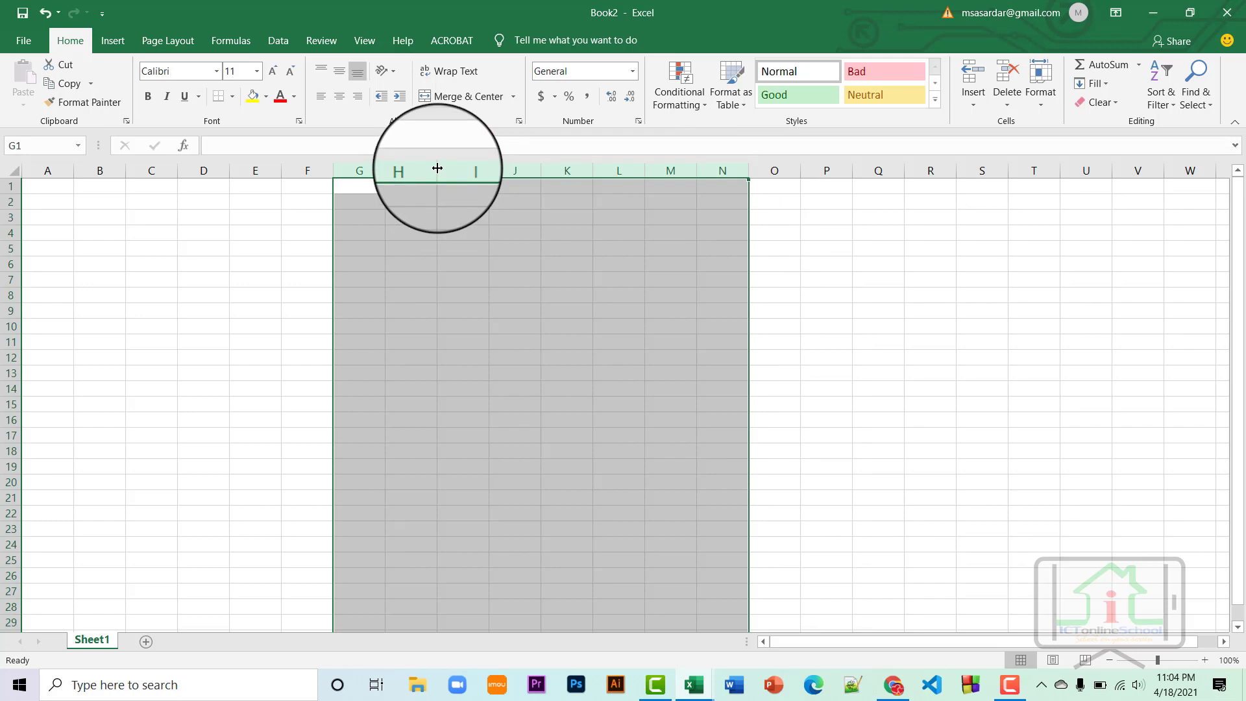
pyautogui.moveTo(438, 168); pyautogui.dragTo(461, 169)
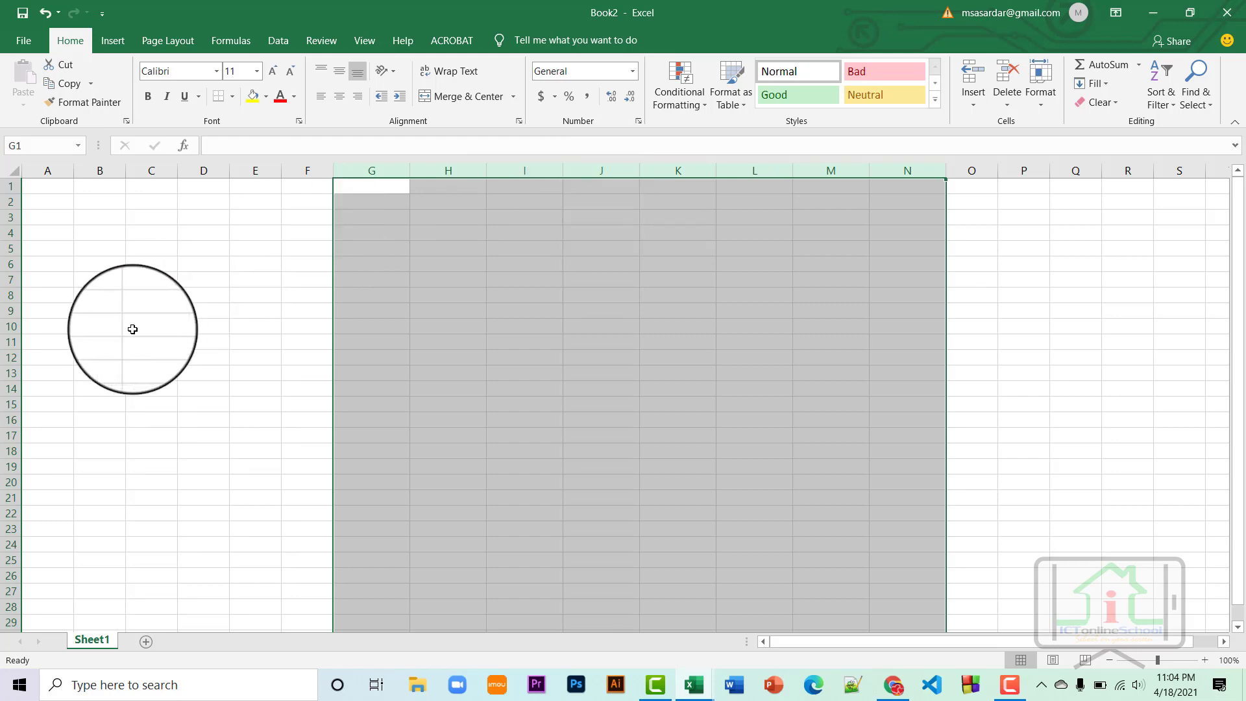
# Enlarge rows 6 through 24 together and set their row height to exactly 45.
pyautogui.moveTo(8, 263); pyautogui.dragTo(9, 544)
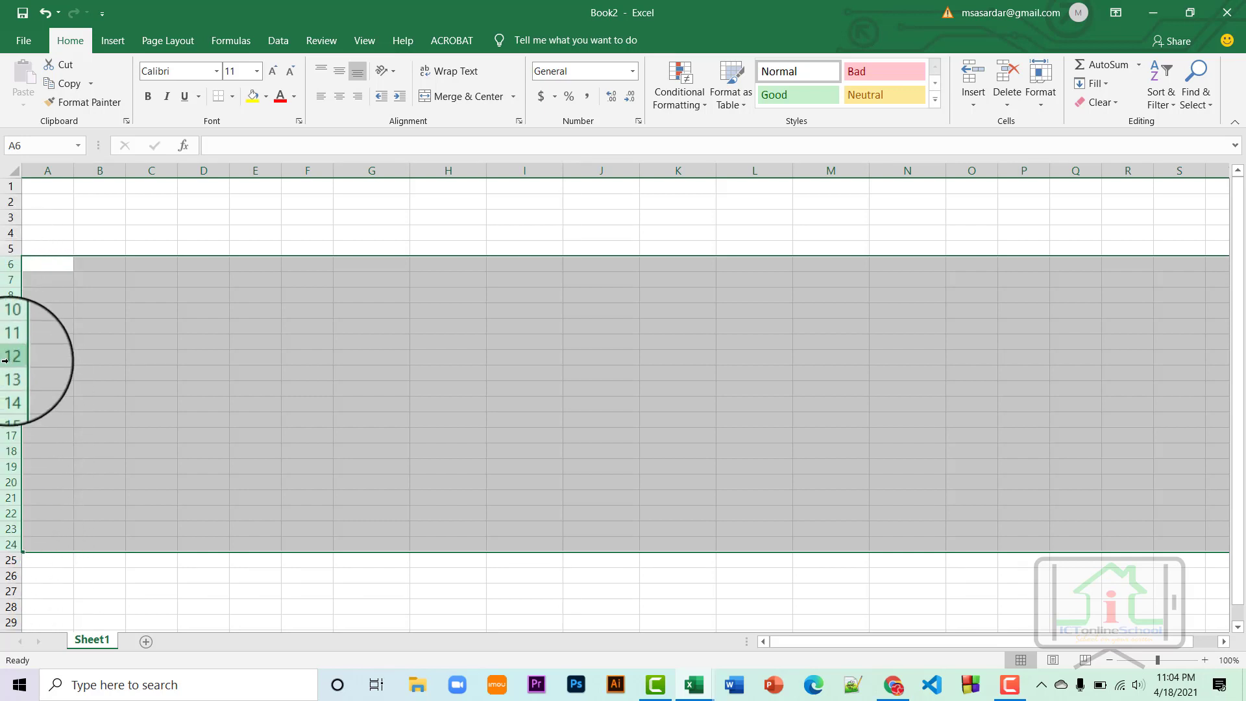
pyautogui.moveTo(11, 365); pyautogui.dragTo(12, 391)
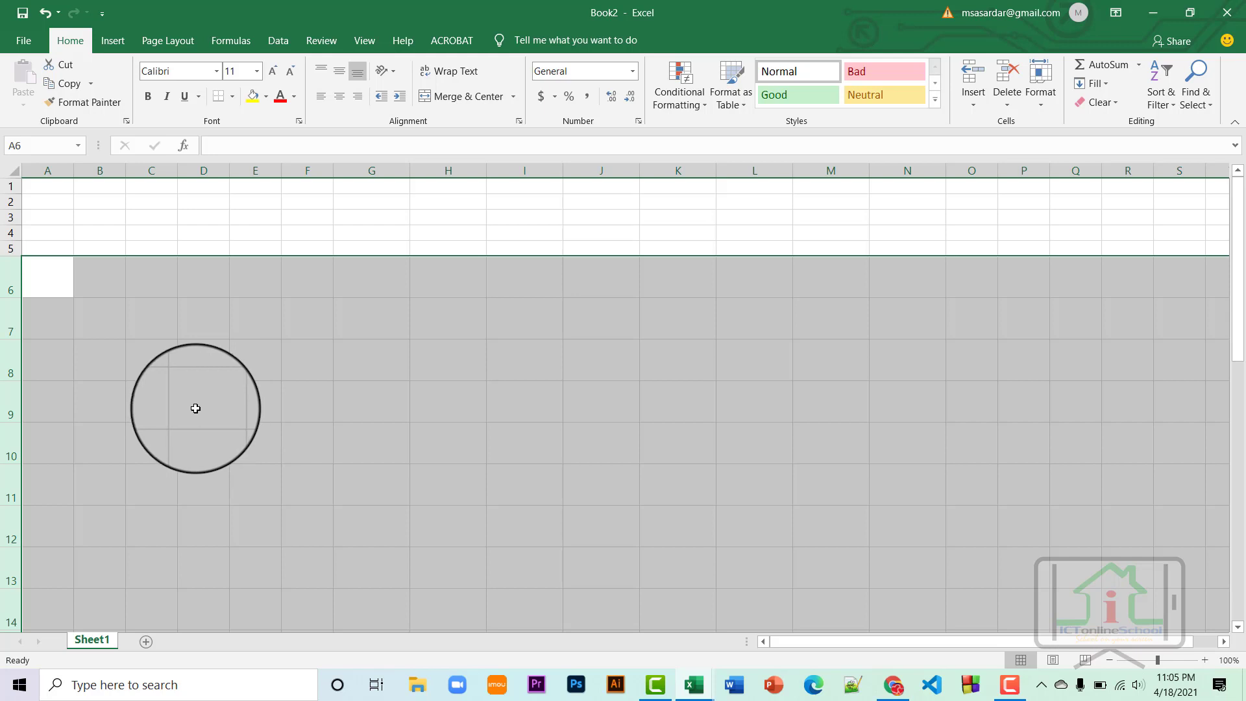
pyautogui.rightClick(8, 400)
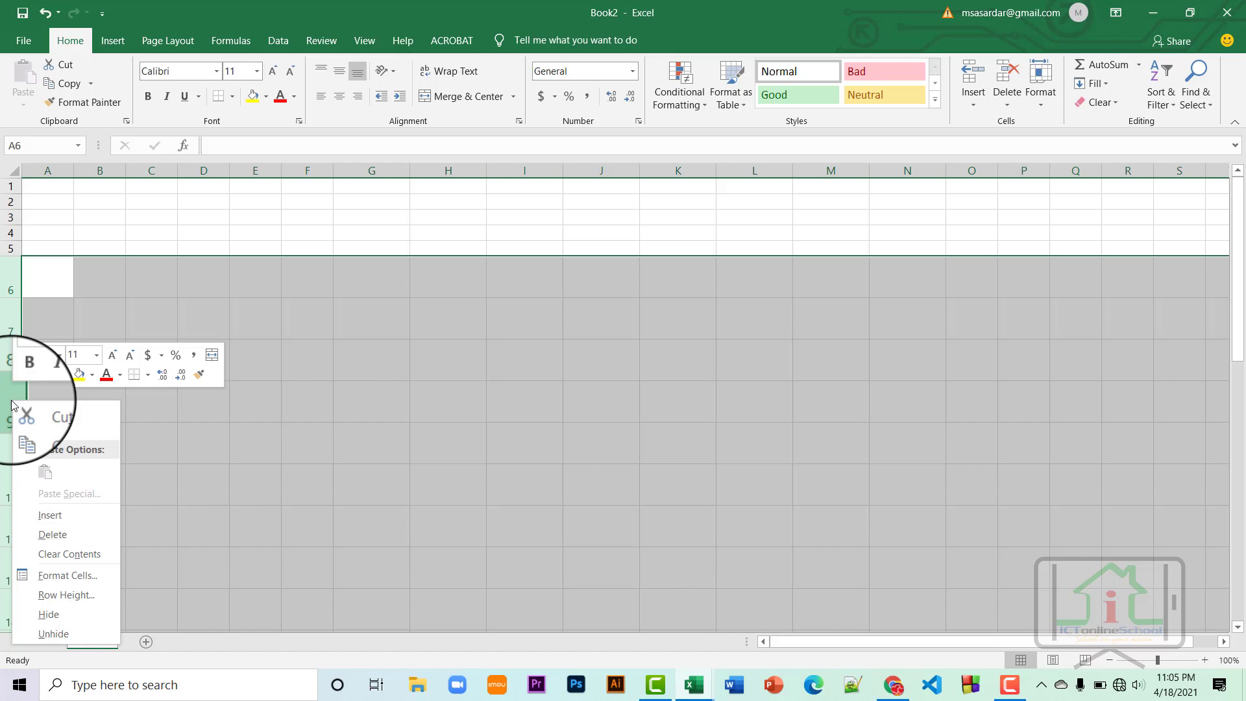
pyautogui.click(90, 597)
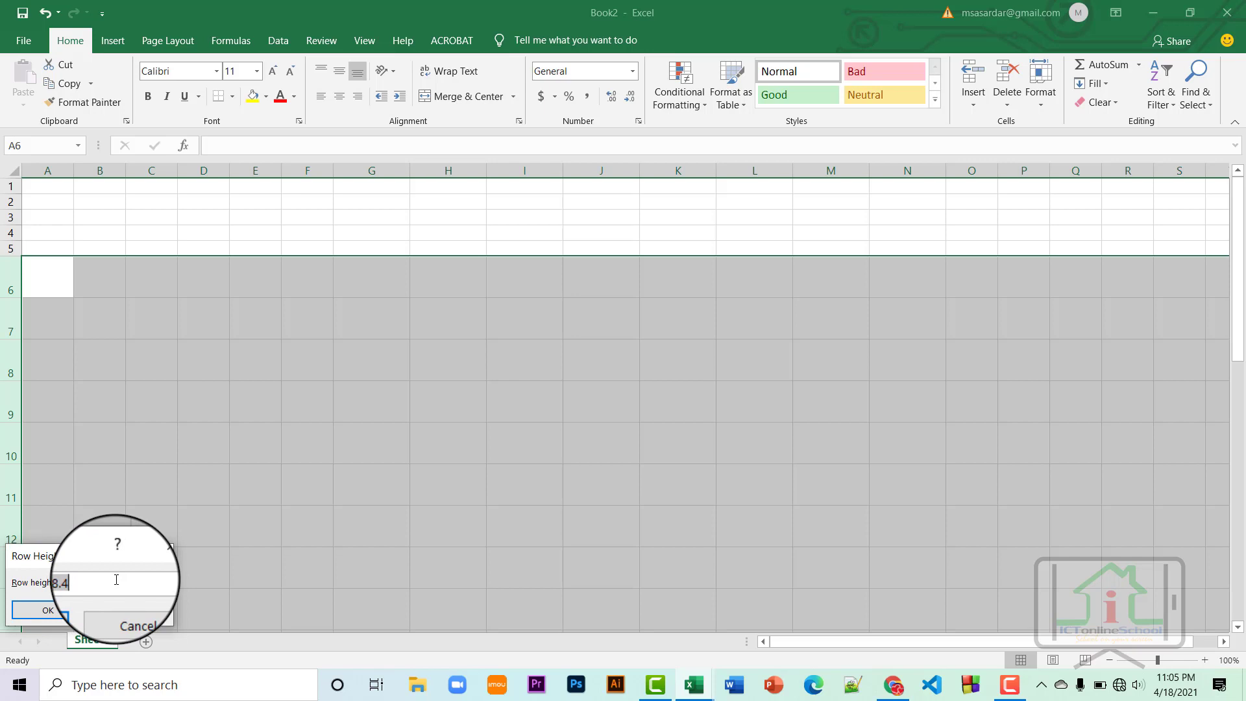
pyautogui.write('45')
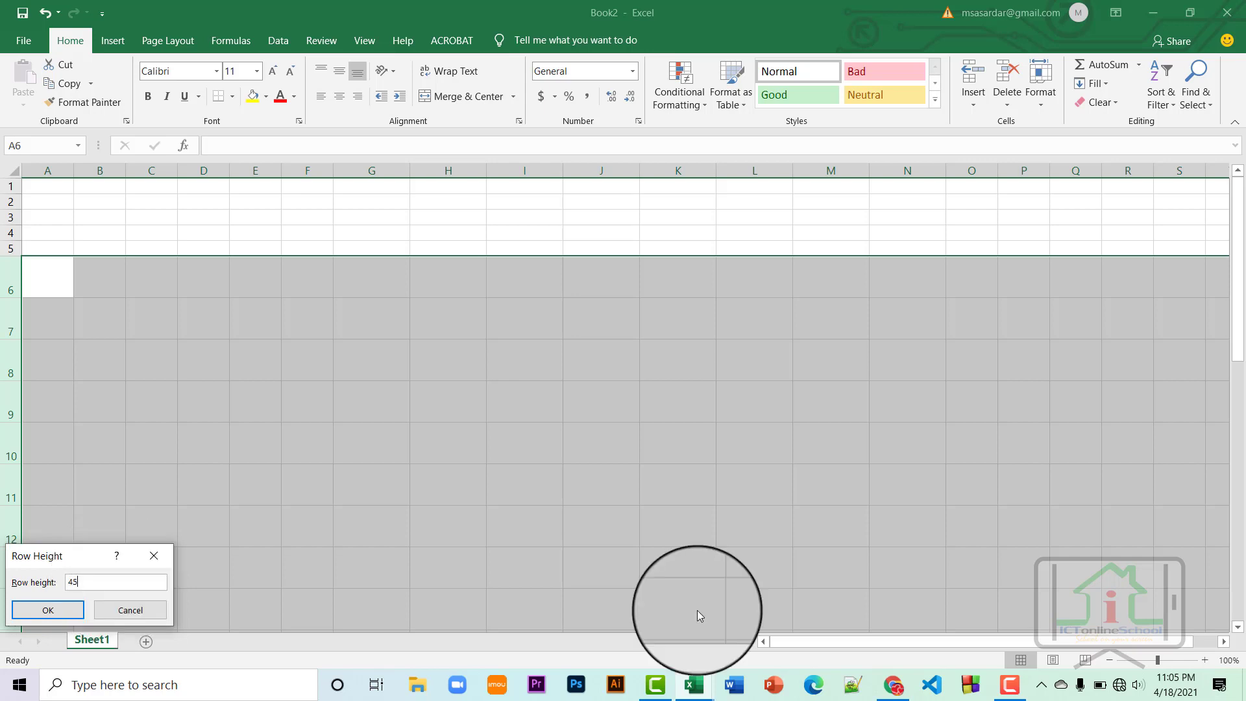
pyautogui.click(48, 610)
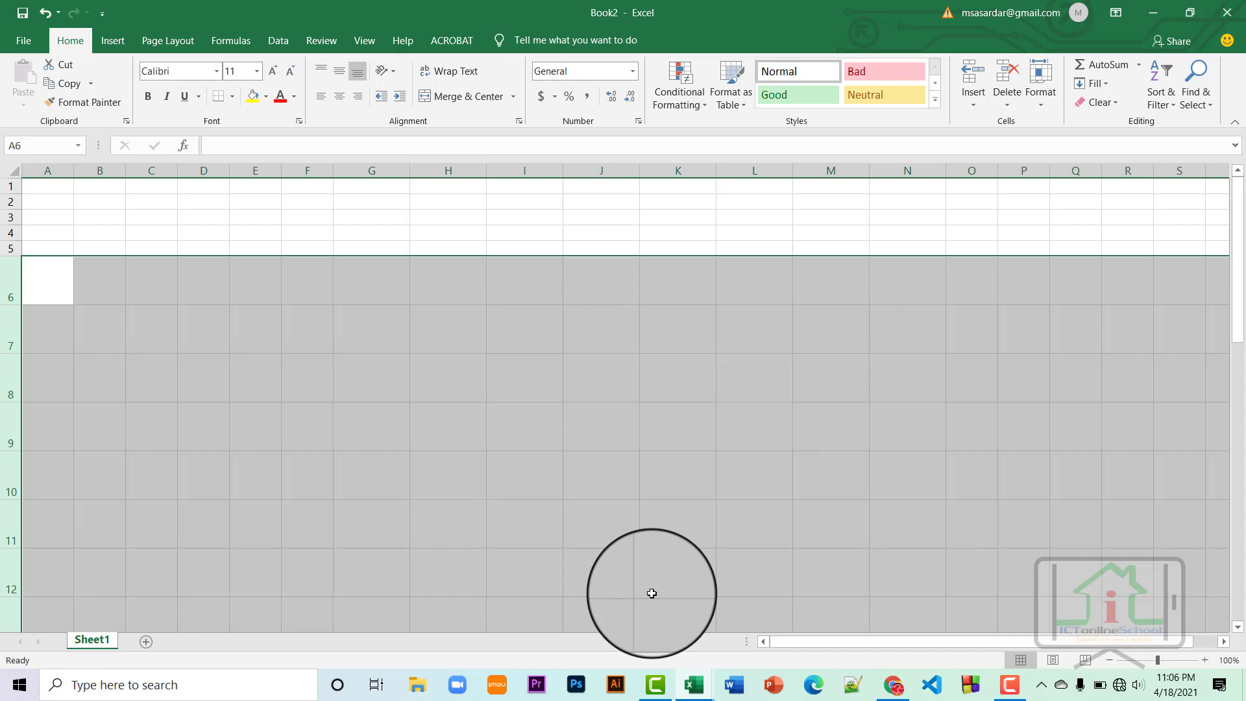
# Set the width of columns I through M to 20.
pyautogui.click(542, 170)
pyautogui.moveTo(562, 170); pyautogui.dragTo(802, 171)
pyautogui.rightClick(734, 170)
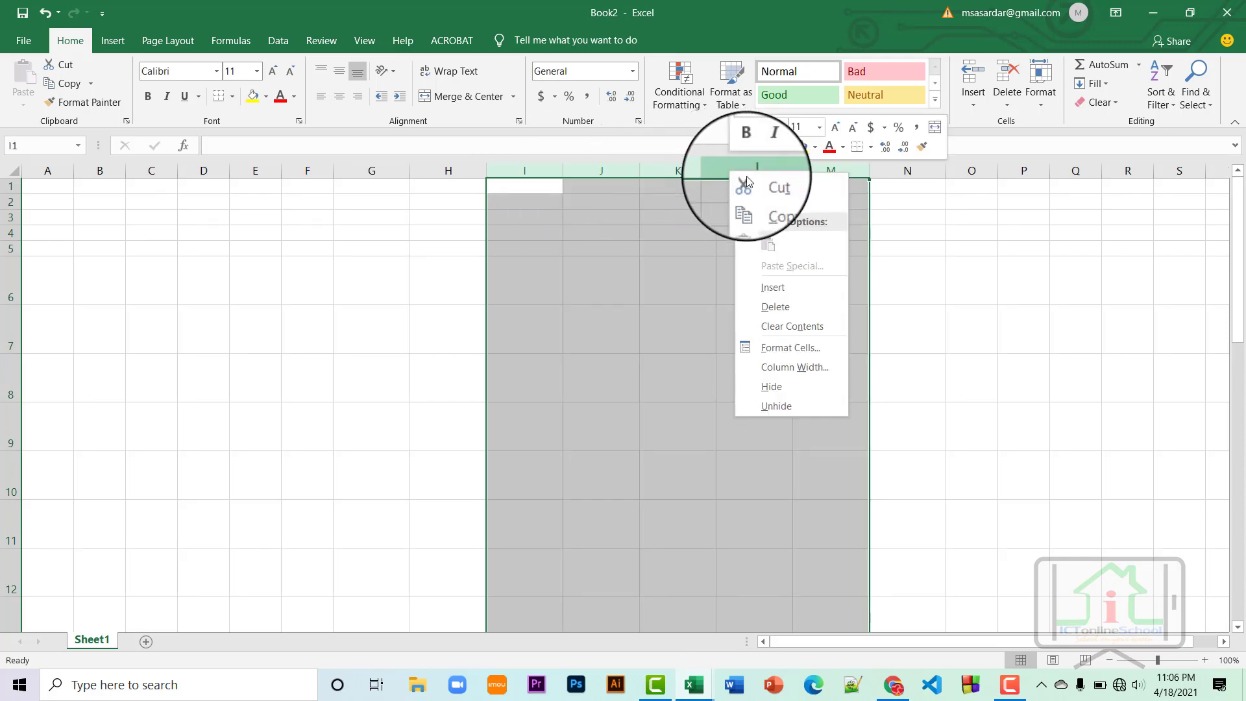
pyautogui.click(799, 366)
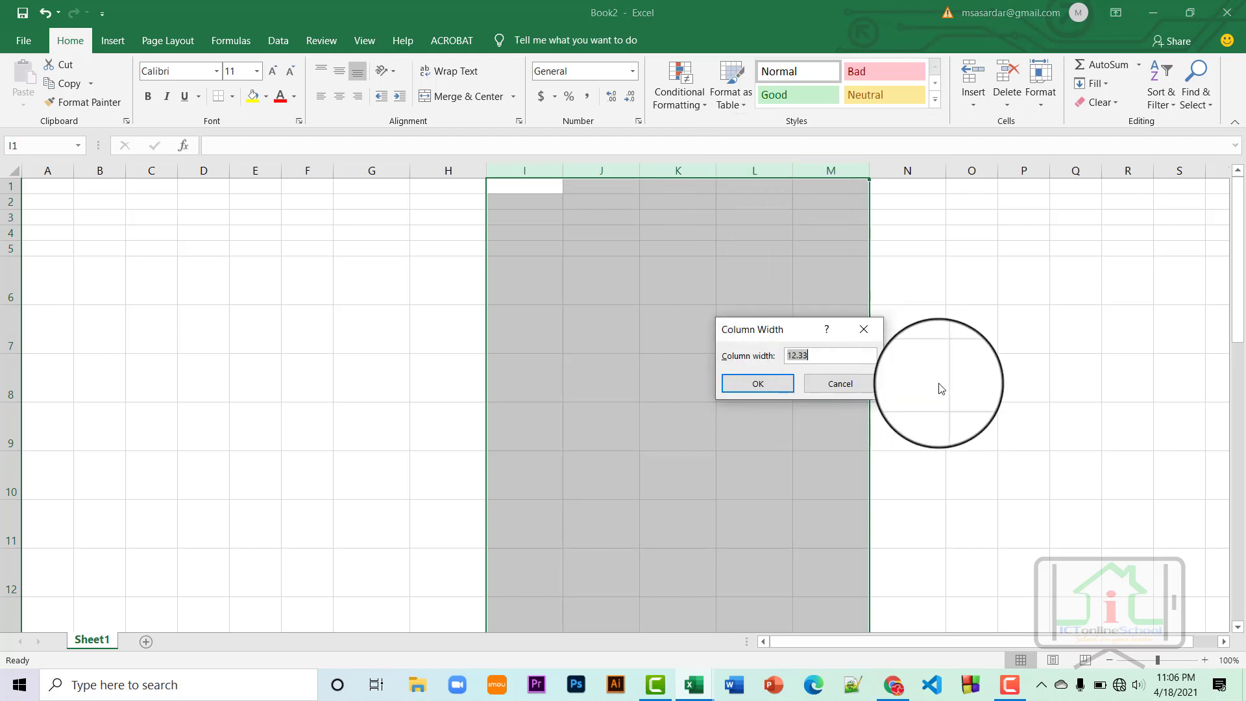
pyautogui.write('20')
pyautogui.press('Return')
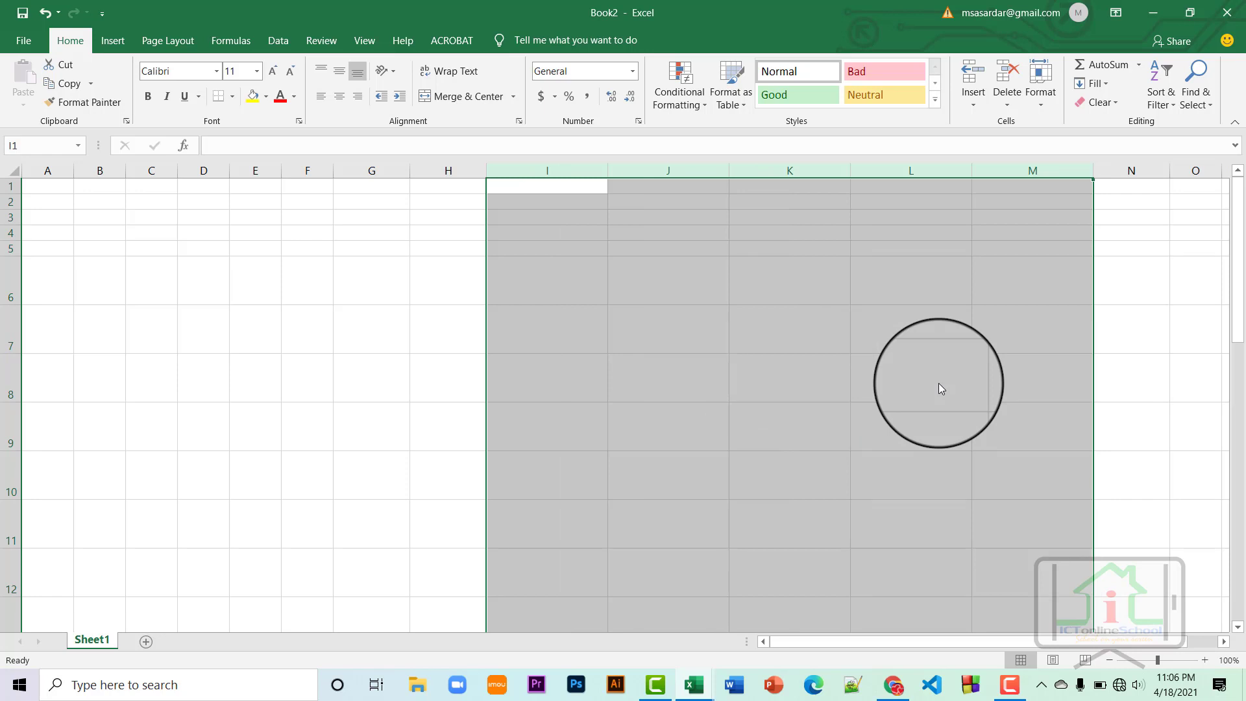
# Add a new worksheet and format its cells E7:K13 as Number with 2 decimal places.
pyautogui.click(147, 643)
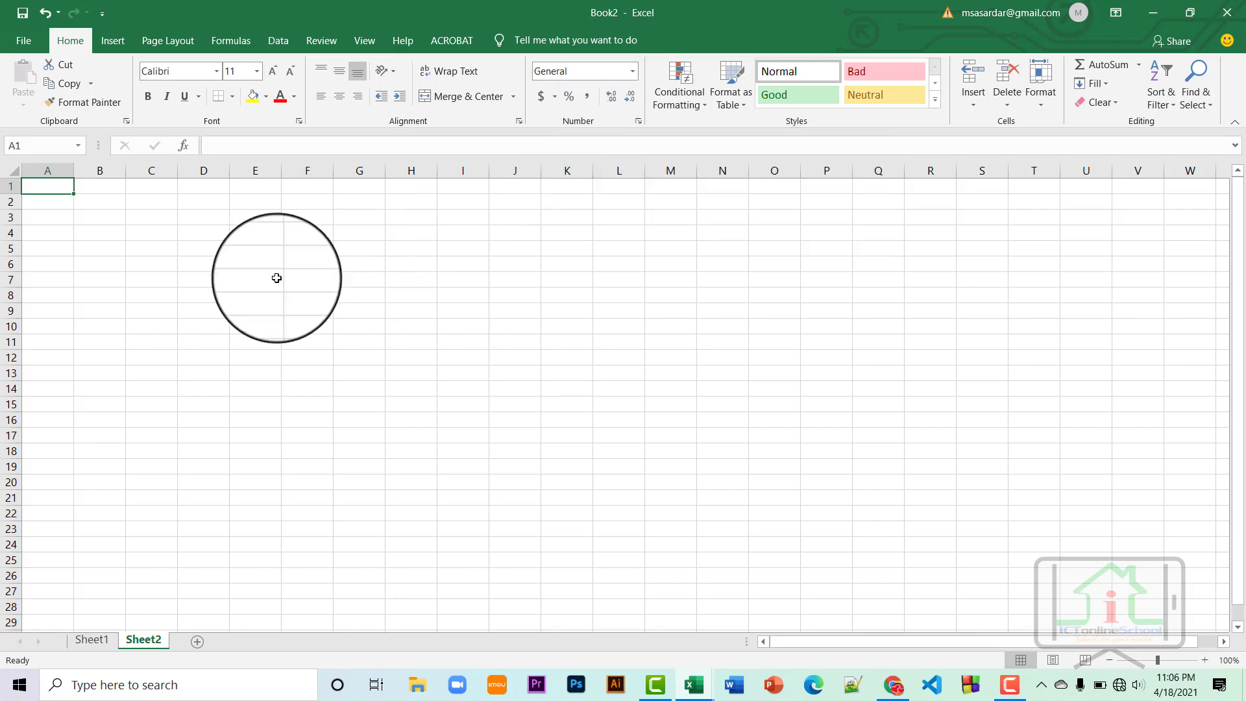
pyautogui.moveTo(276, 278); pyautogui.dragTo(584, 365)
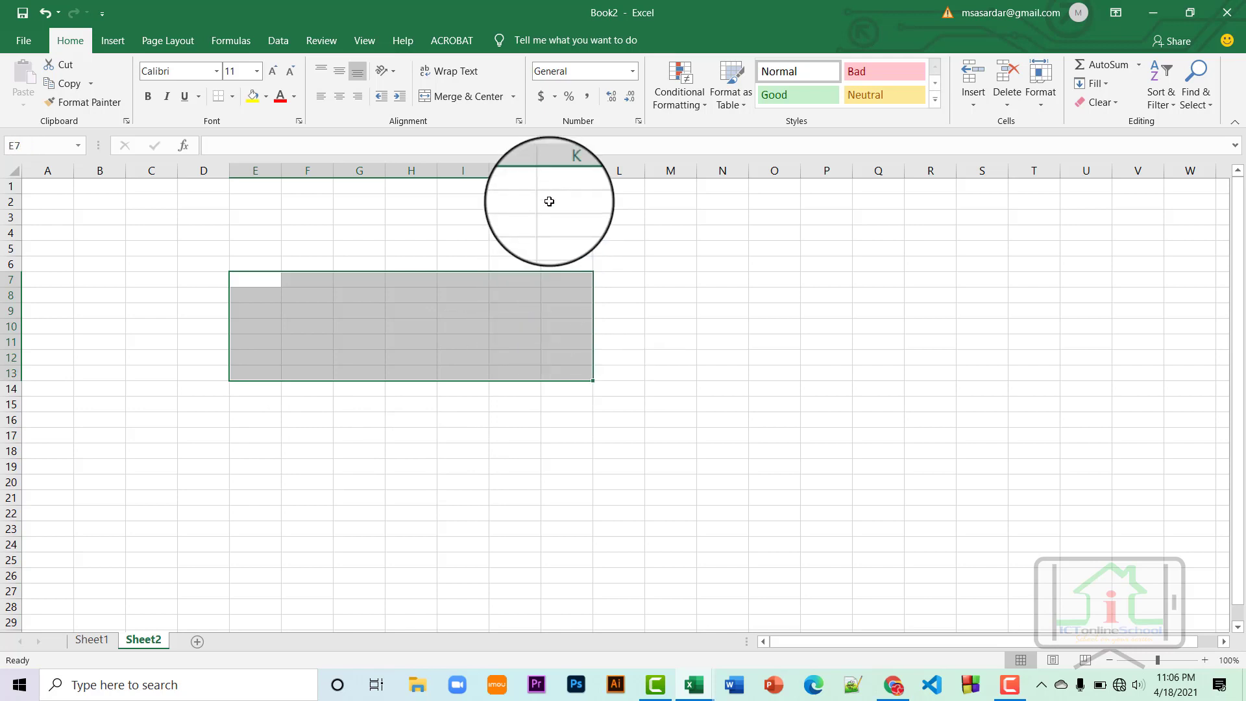
pyautogui.click(638, 121)
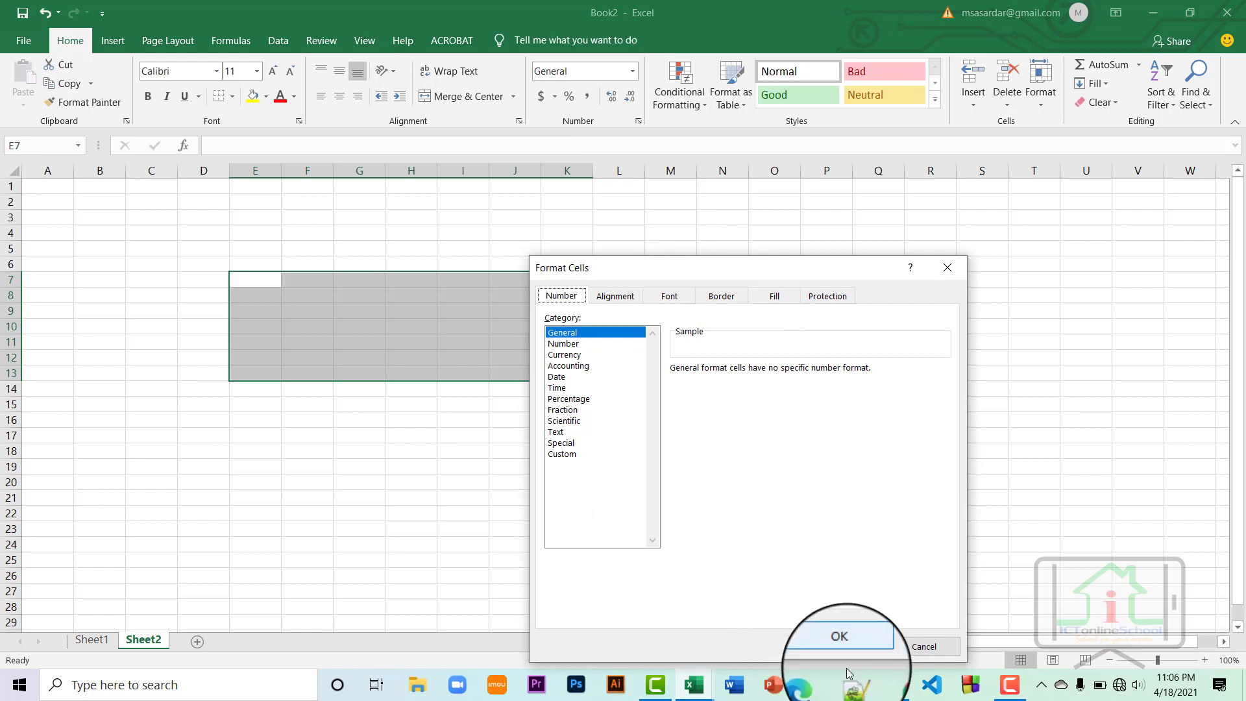
pyautogui.click(916, 647)
pyautogui.rightClick(439, 348)
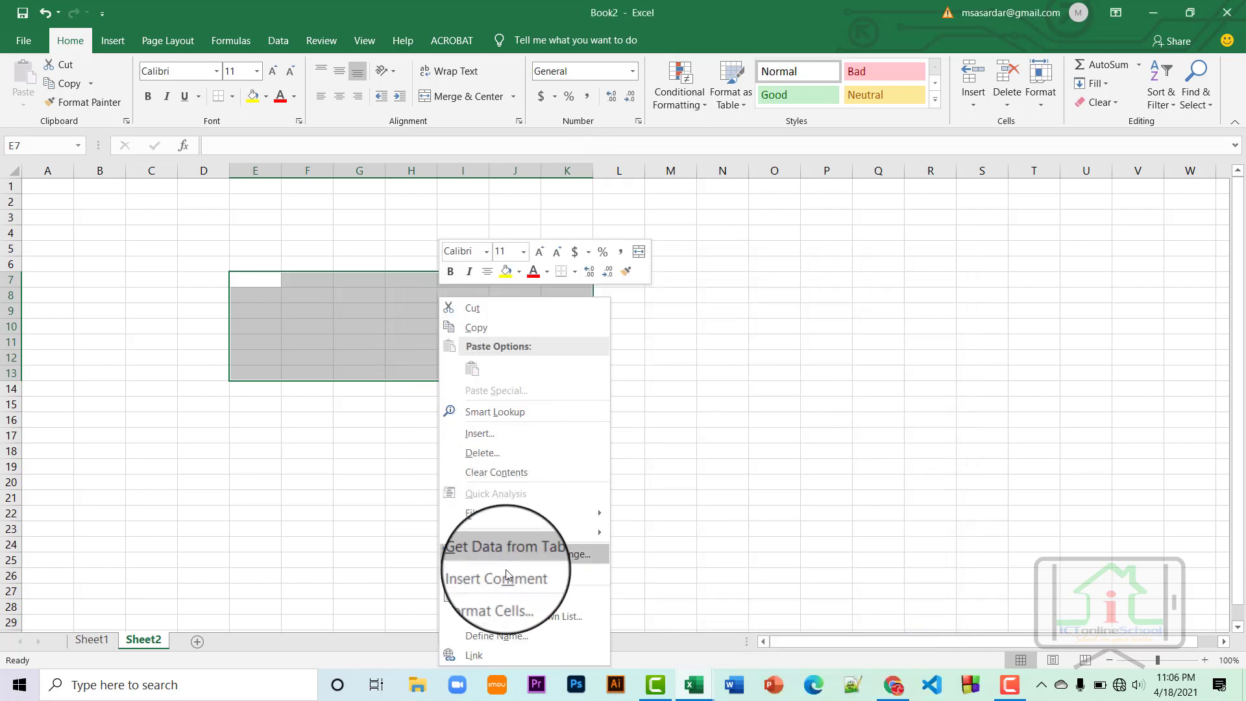
pyautogui.click(512, 599)
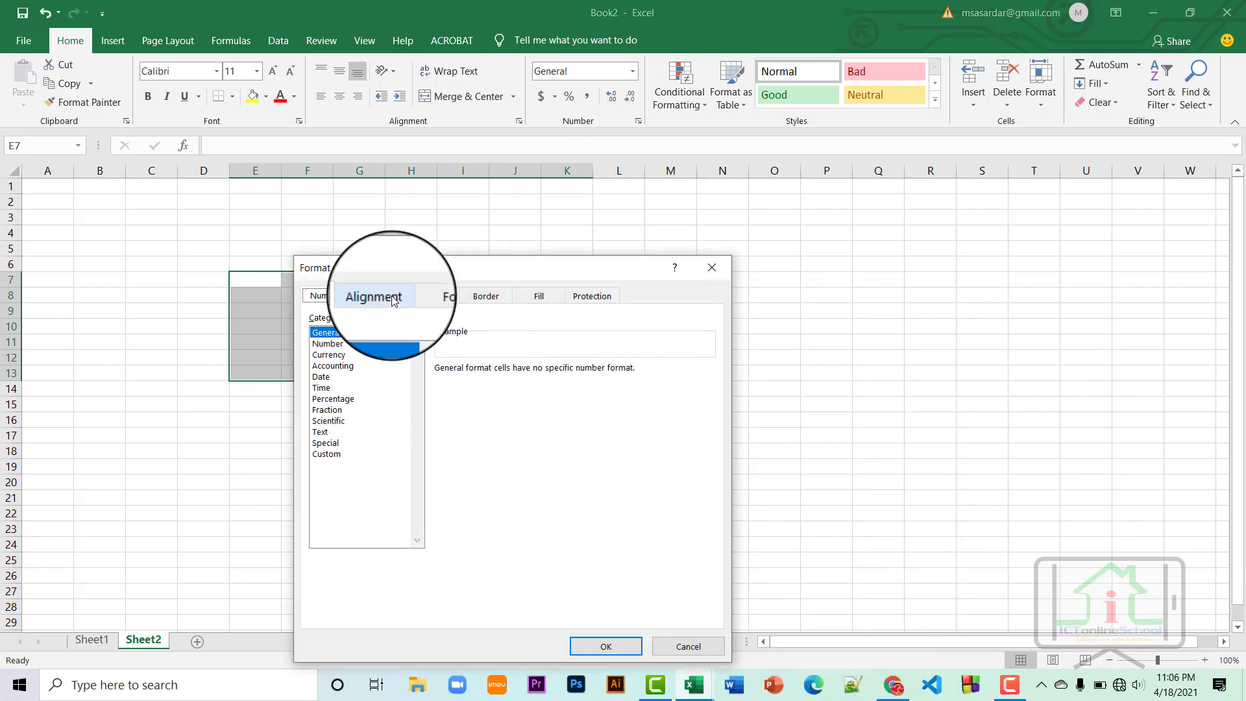
pyautogui.moveTo(560, 261); pyautogui.dragTo(783, 218)
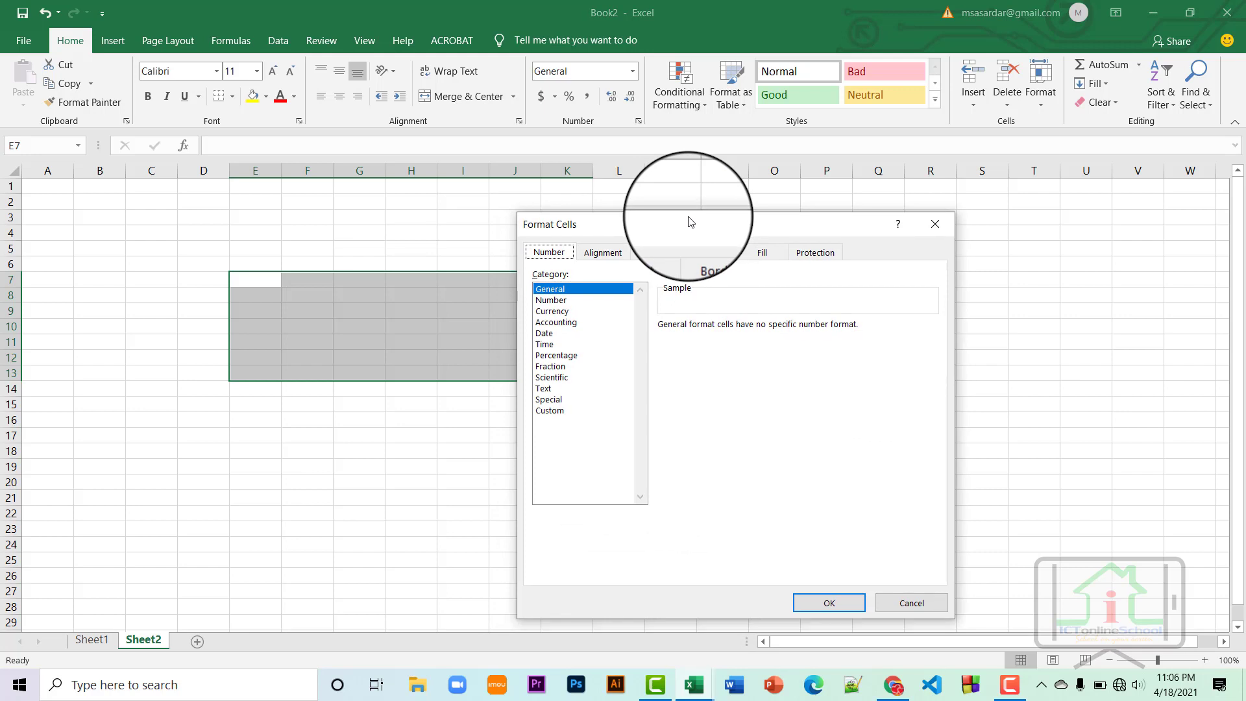
pyautogui.click(558, 300)
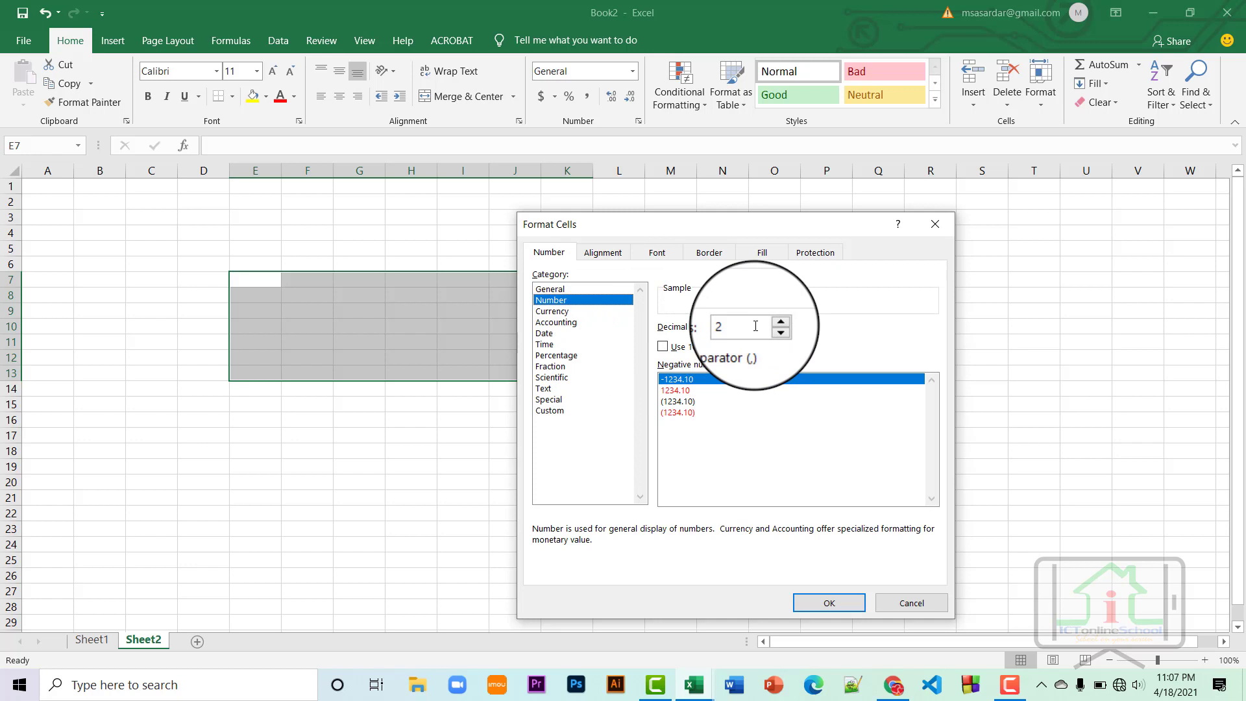
pyautogui.click(825, 598)
# Enter 45 in cell F8 of the new sheet.
pyautogui.click(318, 297)
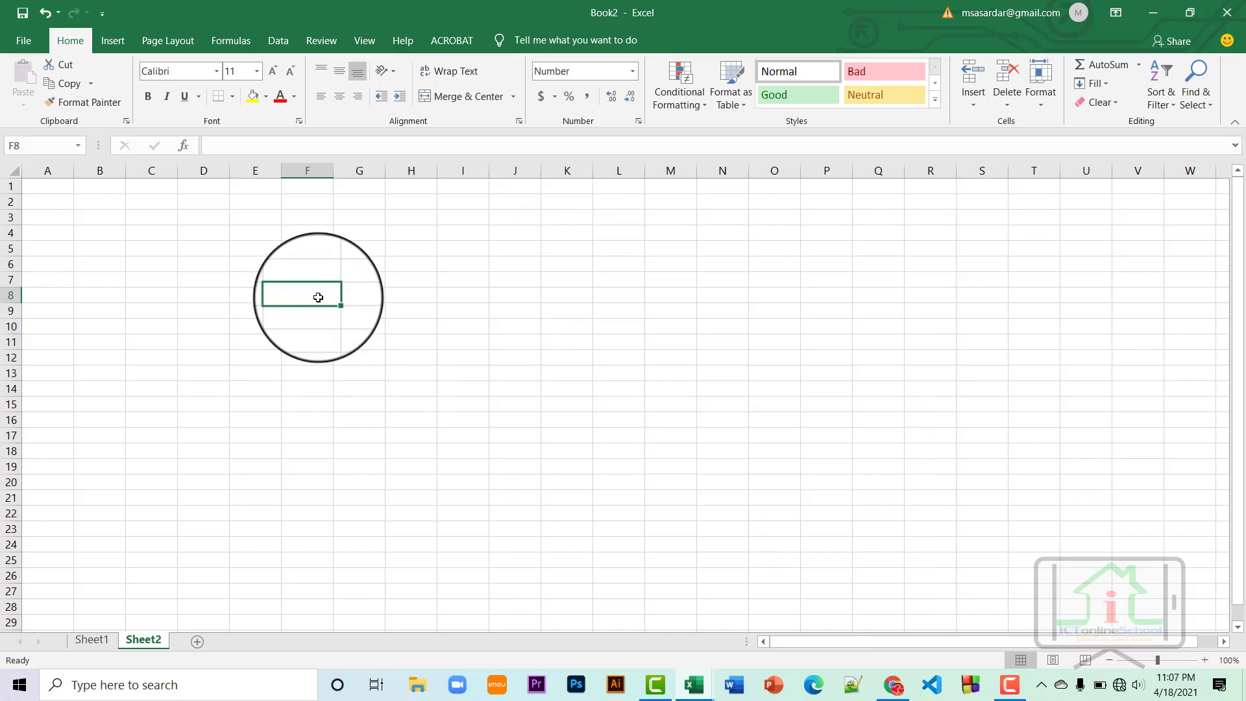
pyautogui.write('45')
pyautogui.press('Return')
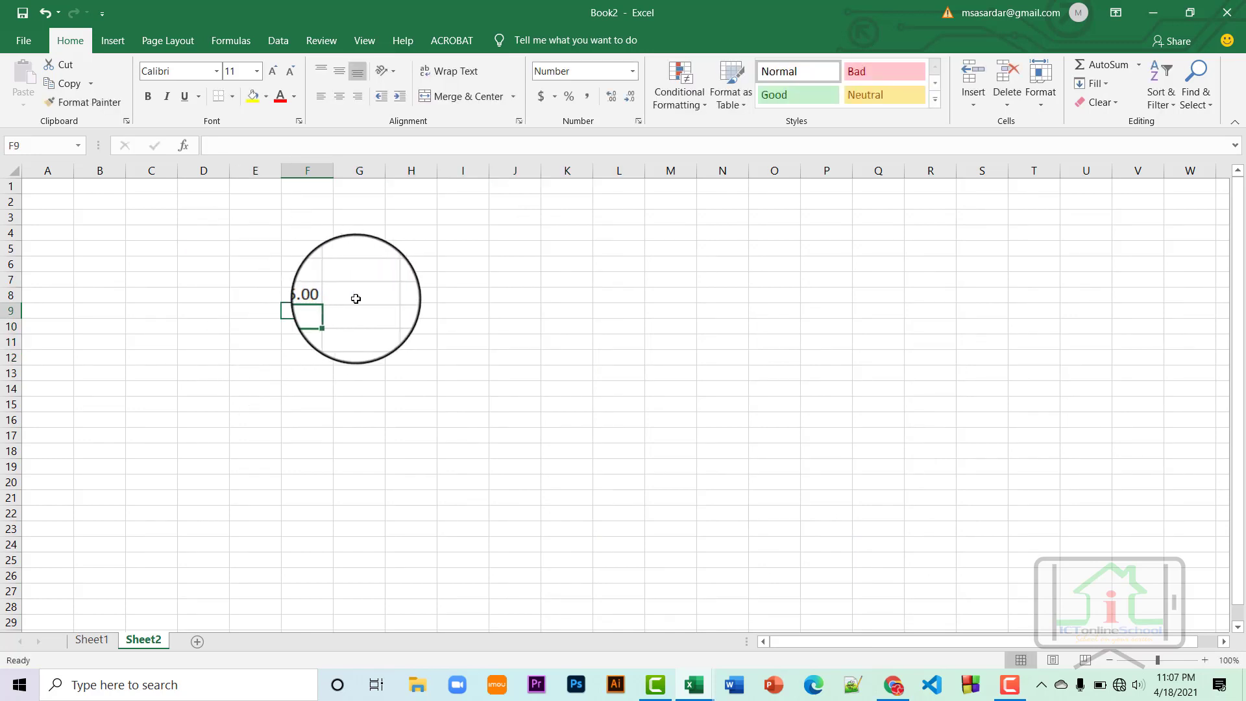
# Reduce the number format of cell F8 to 1 decimal place.
pyautogui.click(321, 297)
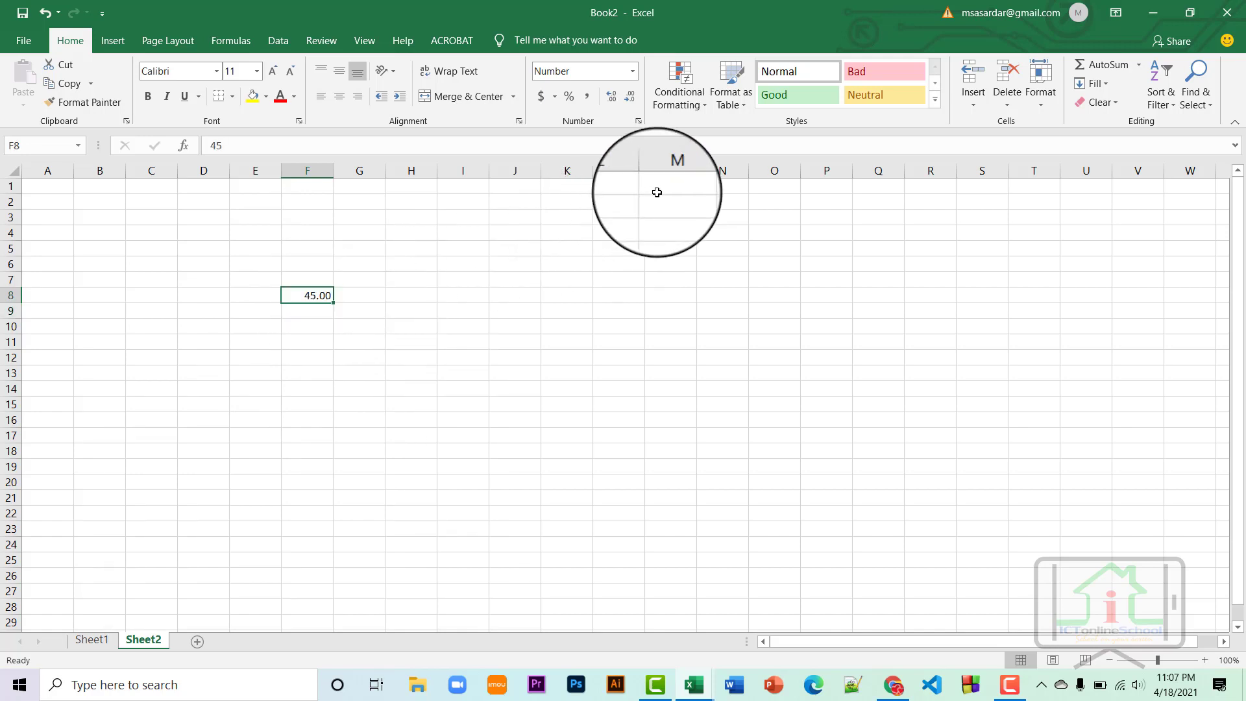
pyautogui.rightClick(317, 297)
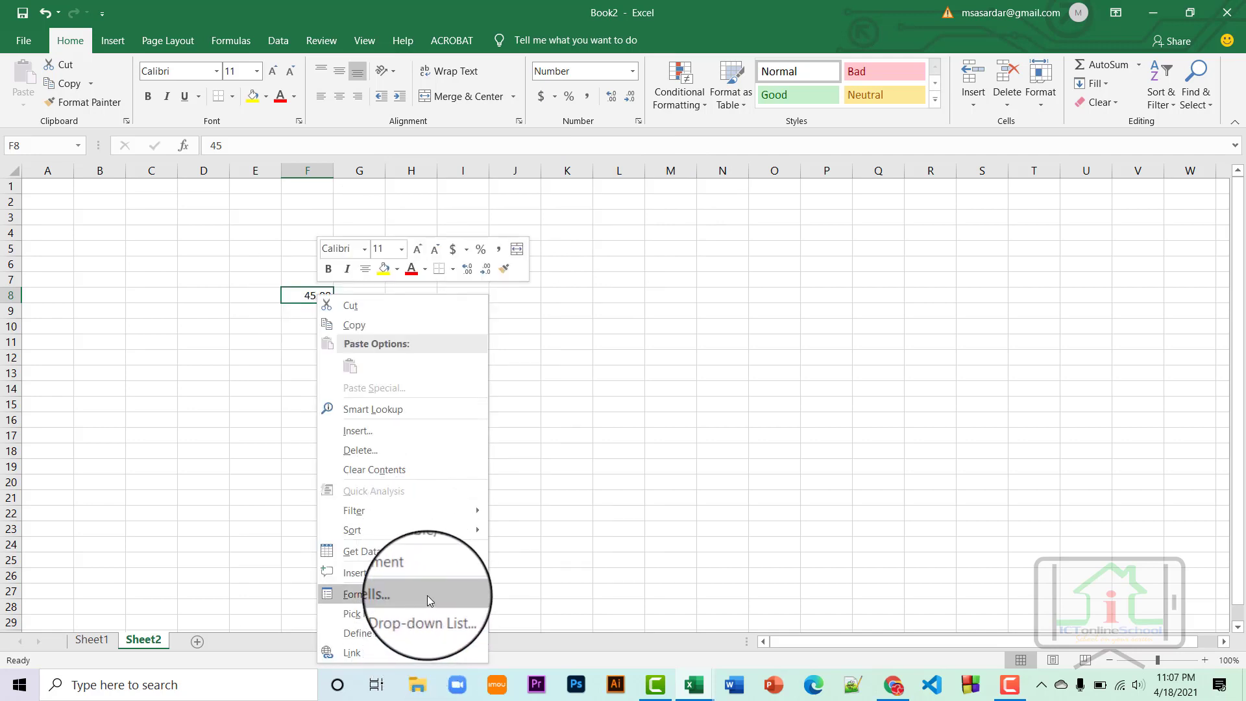
pyautogui.click(425, 594)
pyautogui.click(490, 370)
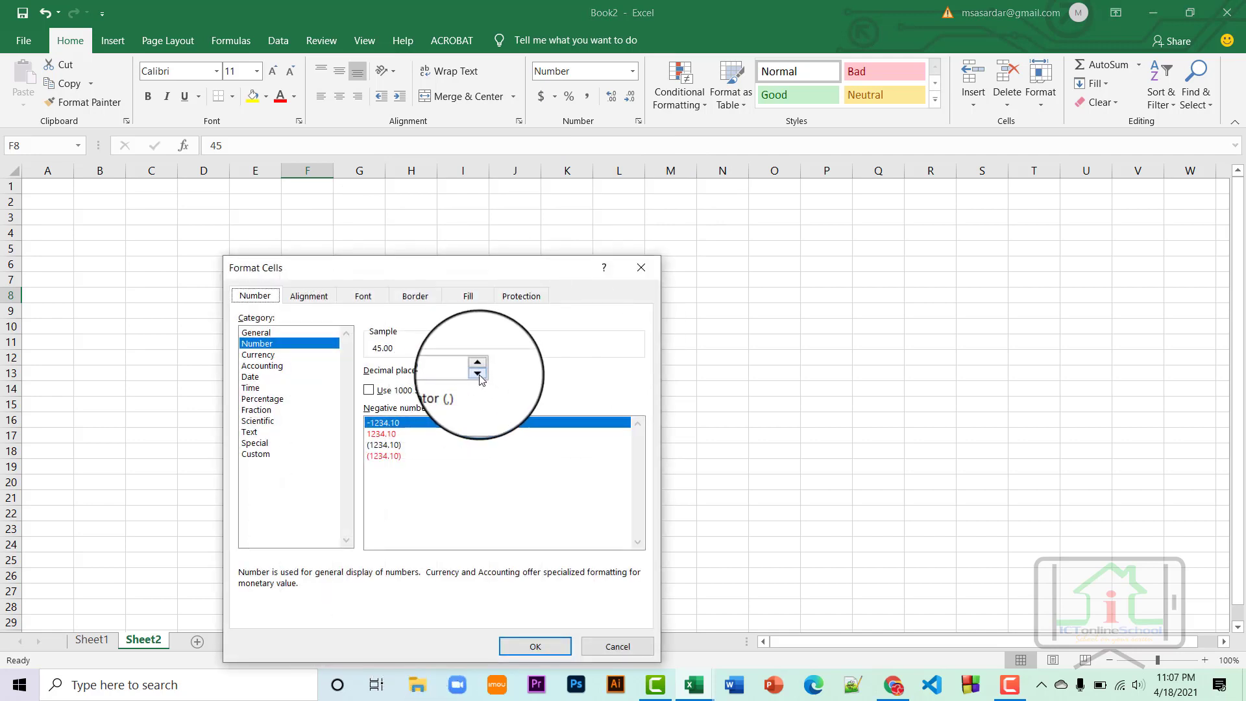
pyautogui.click(535, 646)
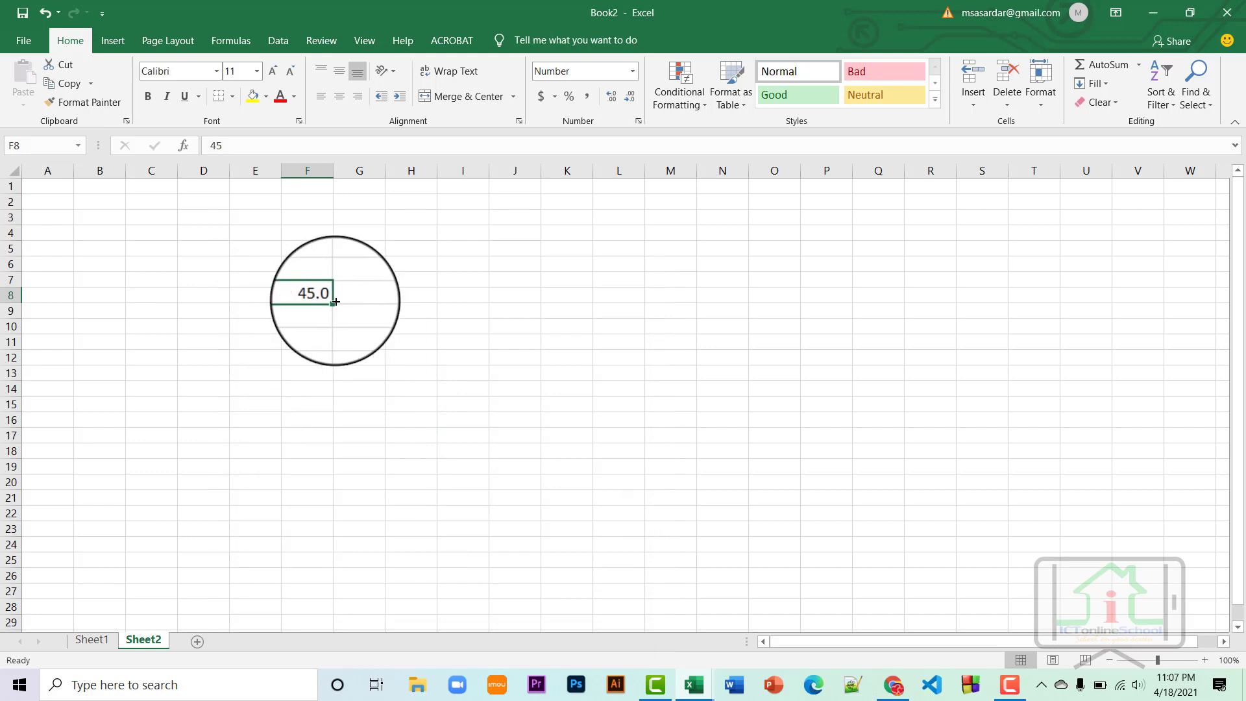
pyautogui.click(630, 98)
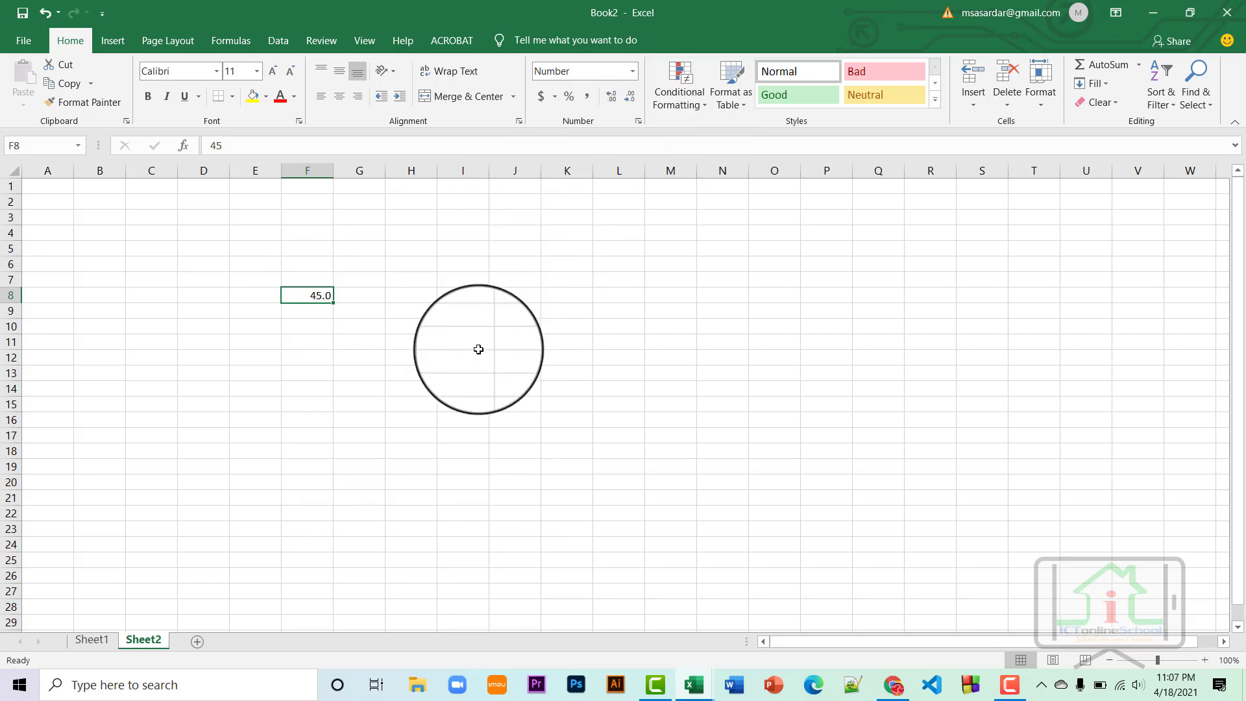
# Turn on the 1000 separator in the number format of cell F8 and enter 12000 in the cell.
pyautogui.rightClick(315, 293)
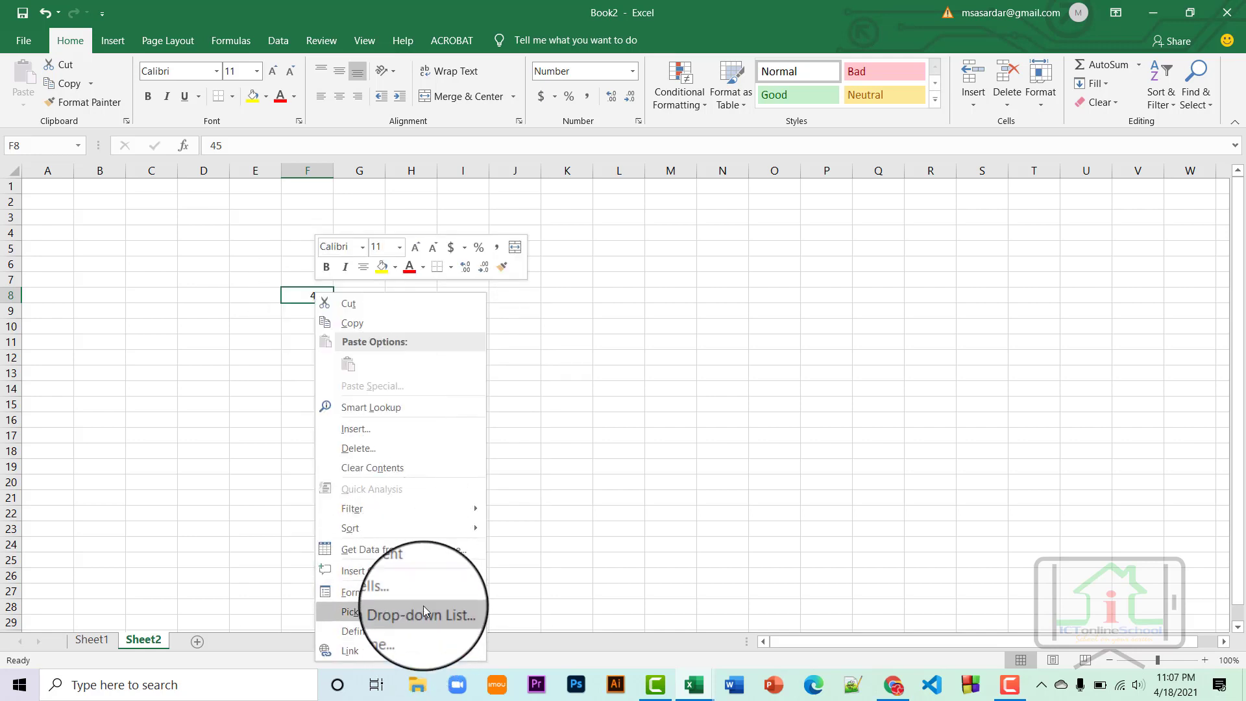
pyautogui.click(415, 588)
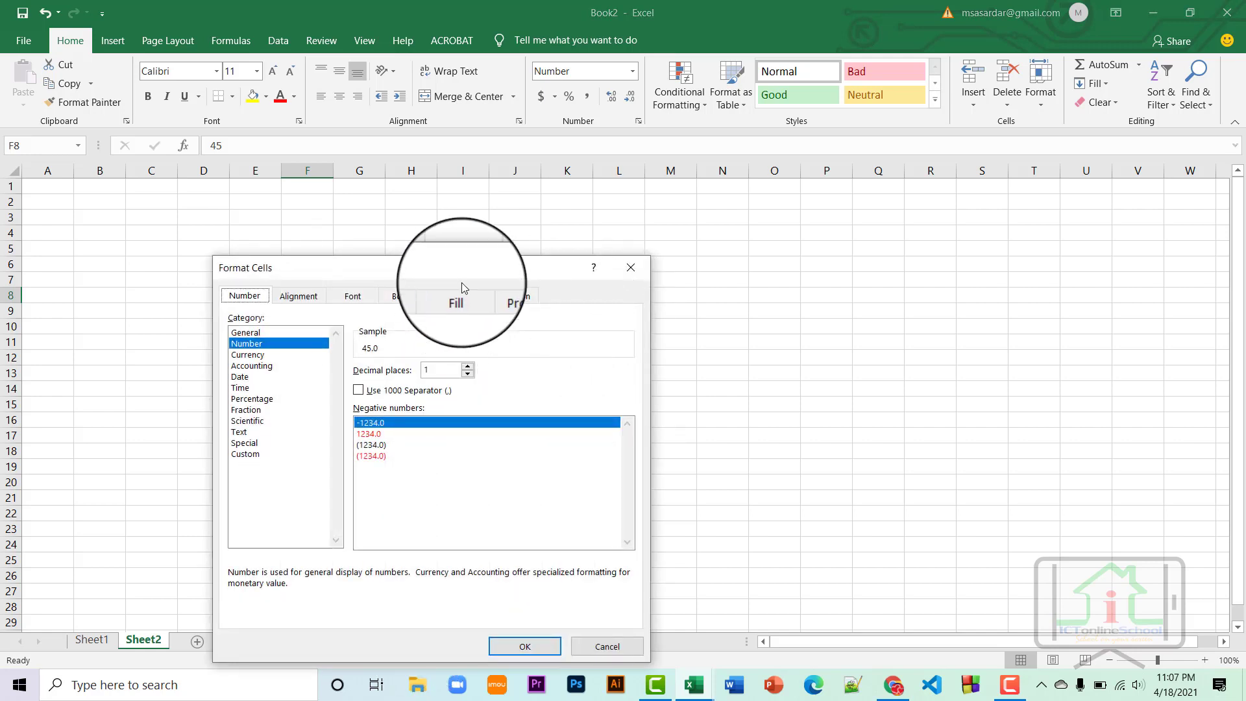
pyautogui.moveTo(468, 277); pyautogui.dragTo(720, 221)
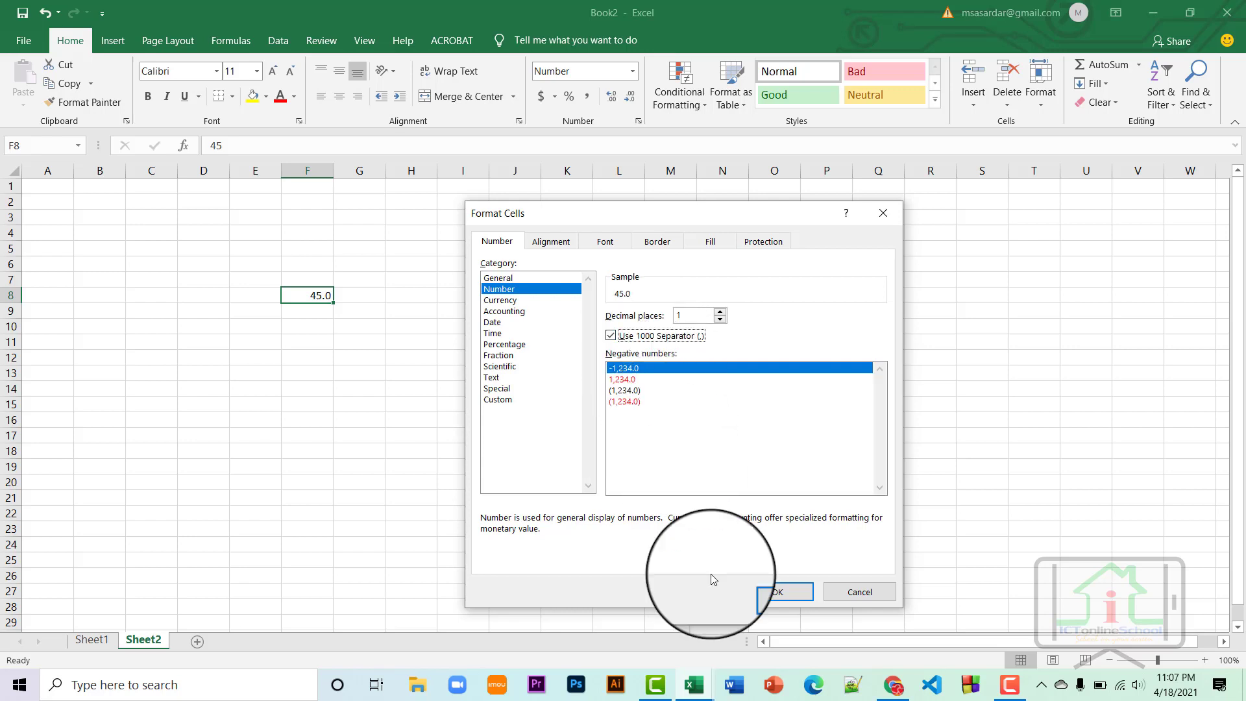
pyautogui.click(777, 592)
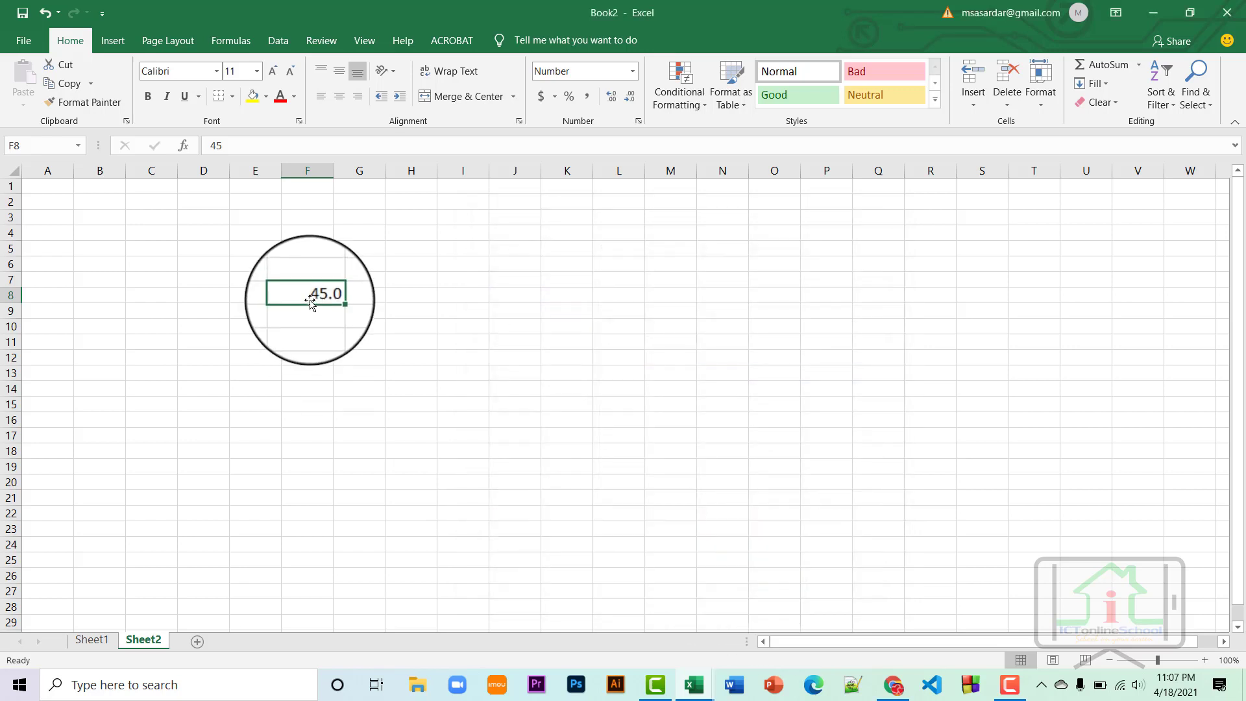
pyautogui.write('12000')
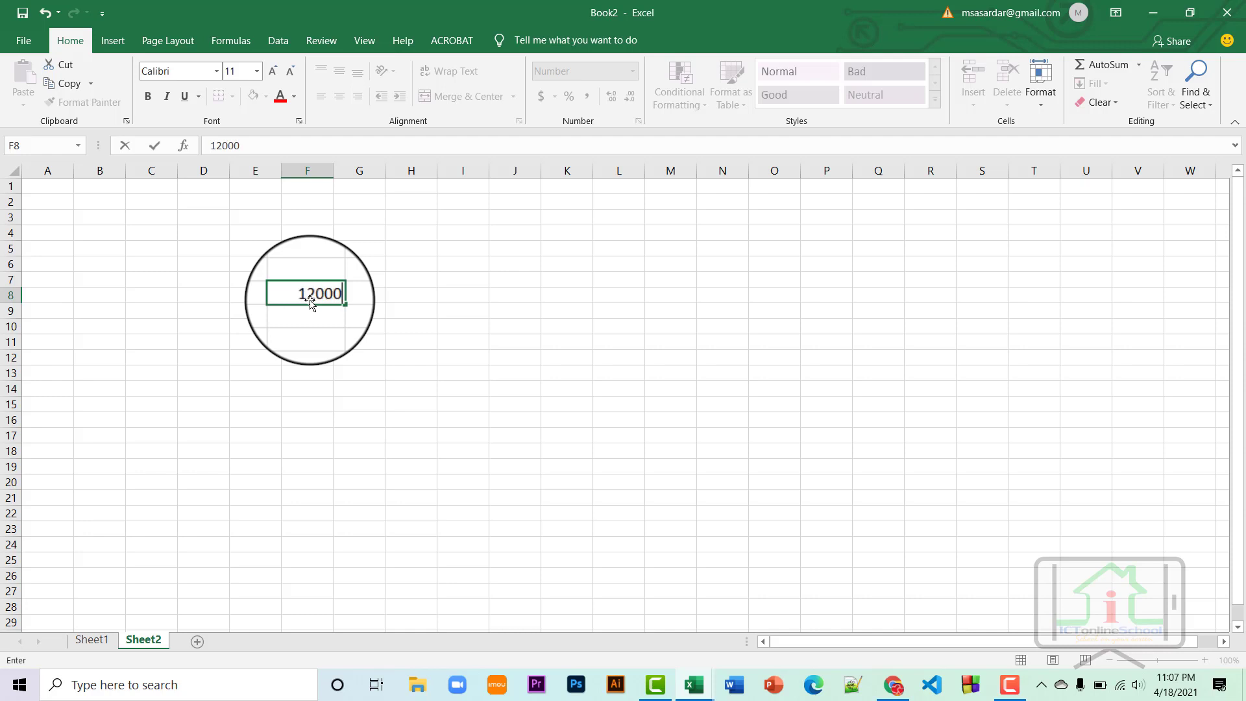
pyautogui.press('Return')
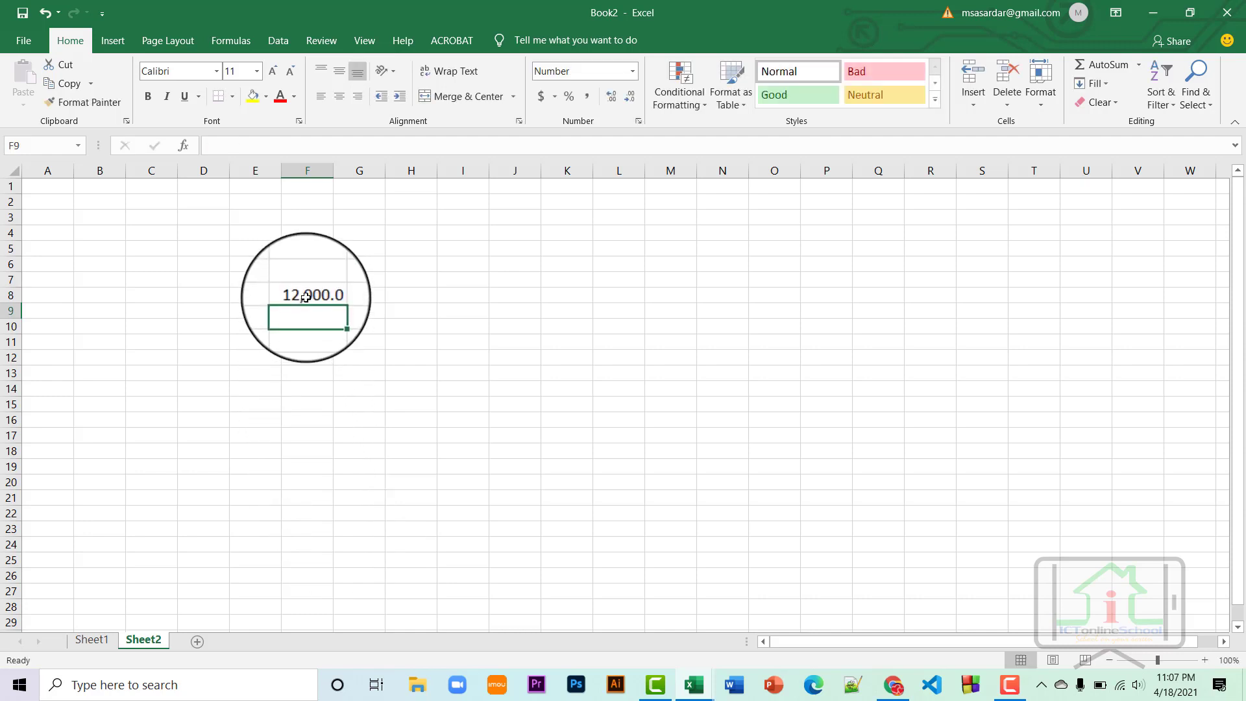
# Set the negative number style of cell F8 to red without a minus sign and enter -25 in the cell.
pyautogui.click(305, 297)
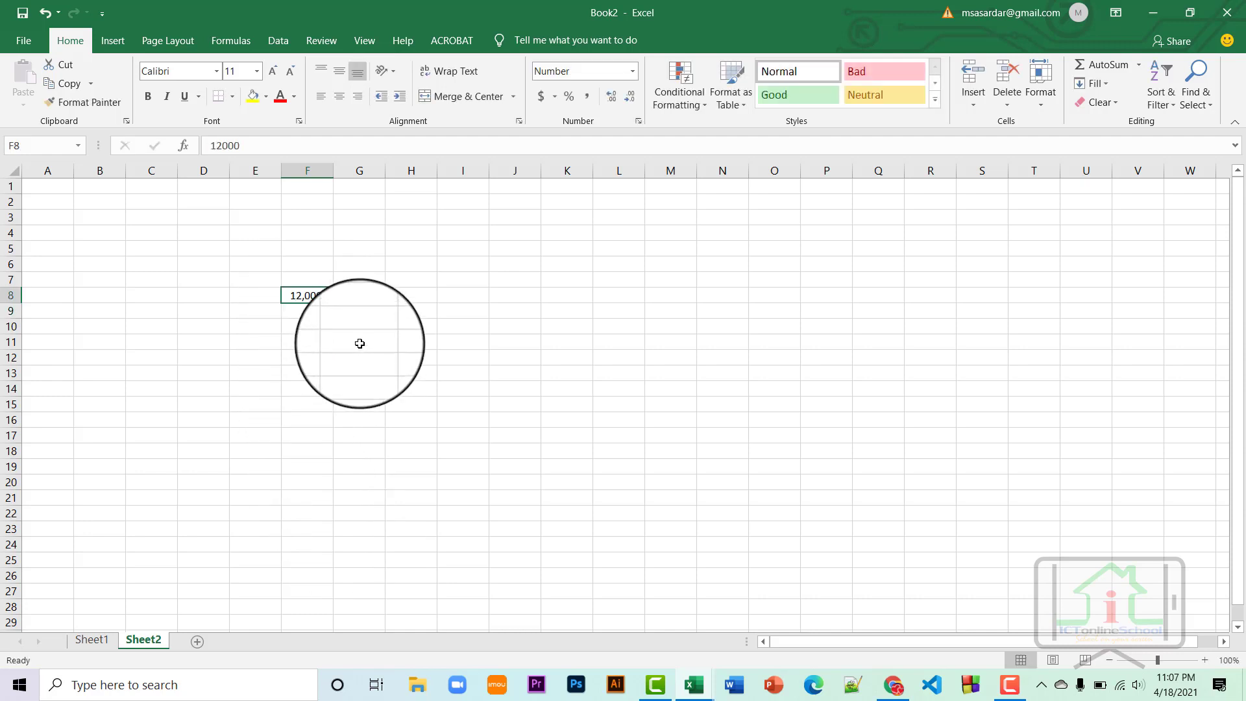
pyautogui.rightClick(316, 296)
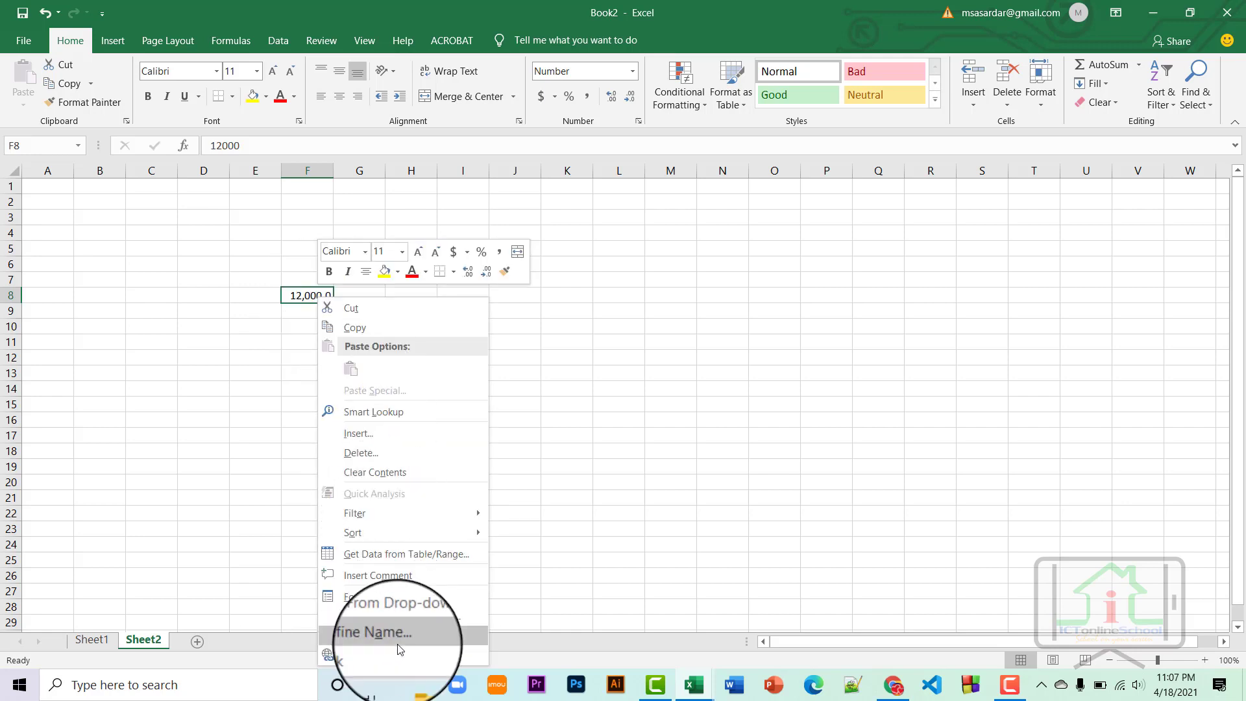
pyautogui.click(414, 594)
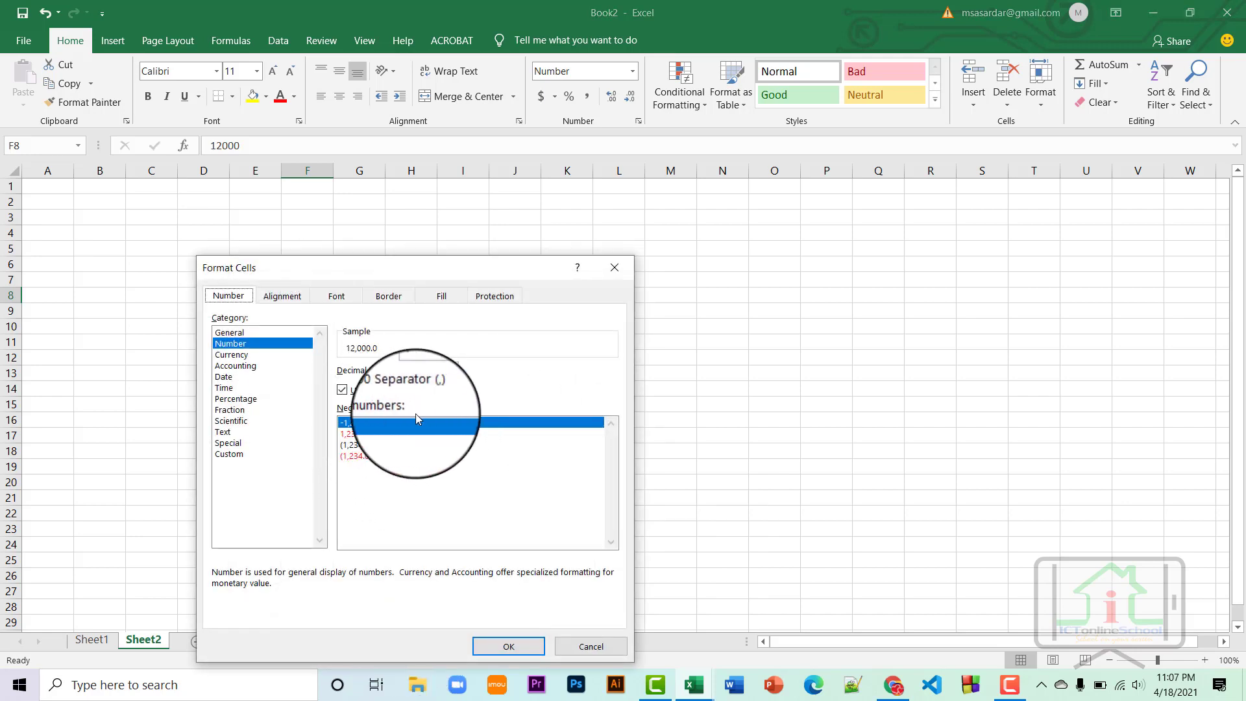
pyautogui.click(363, 434)
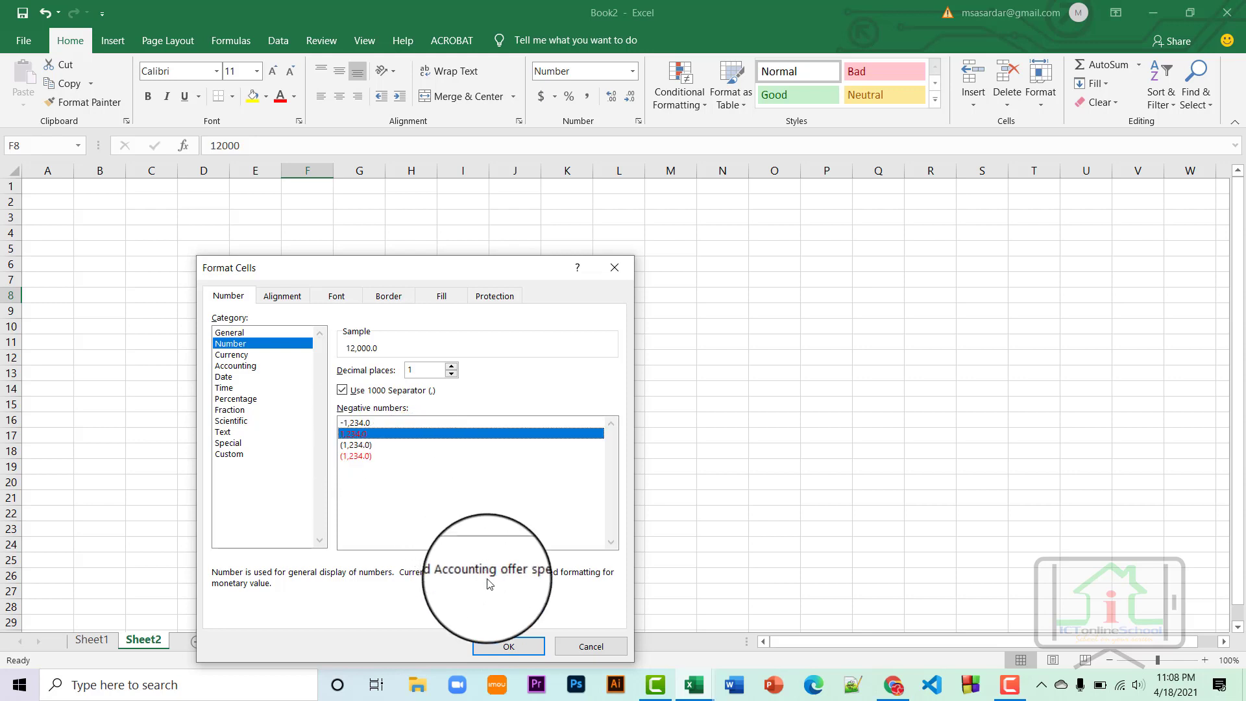
pyautogui.click(505, 648)
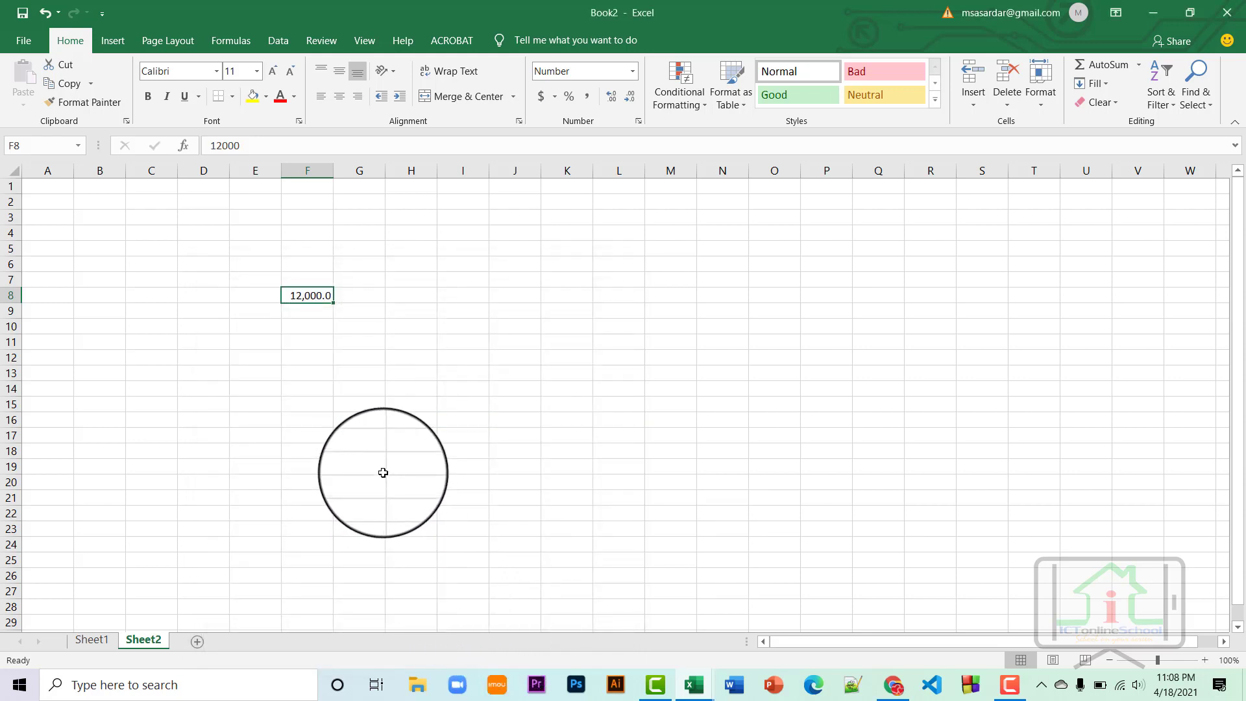
pyautogui.write('-25')
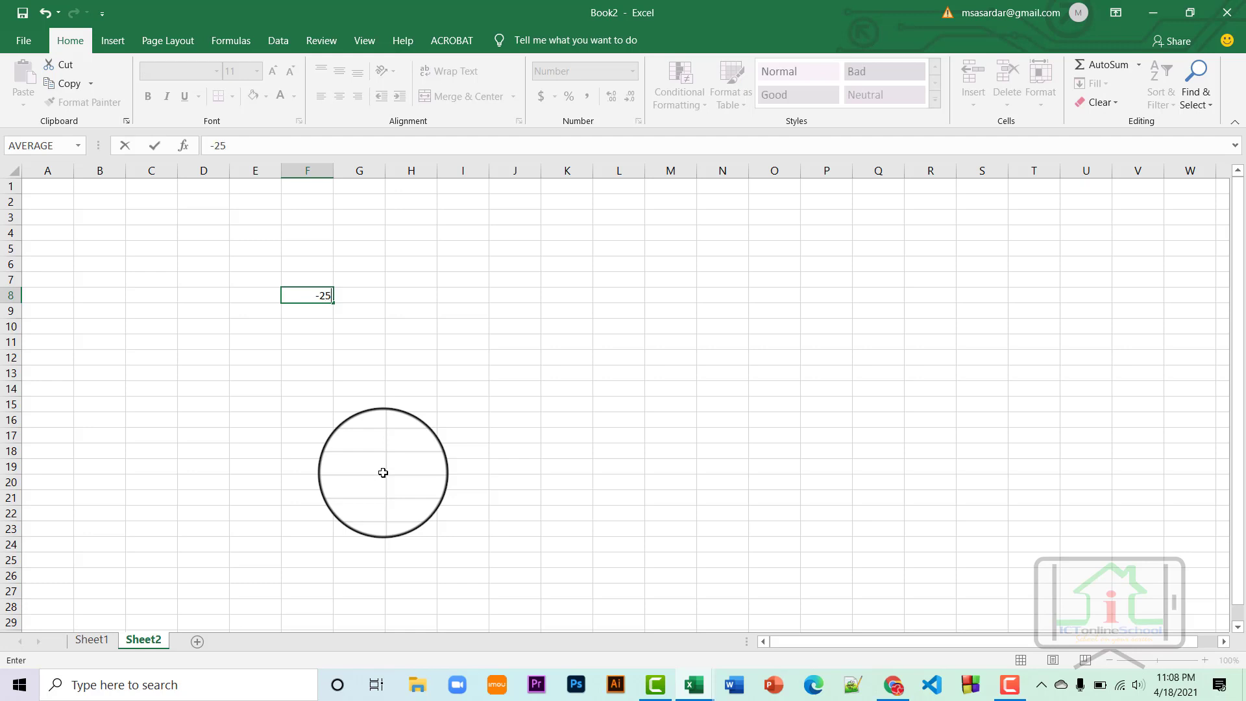
pyautogui.press('Return')
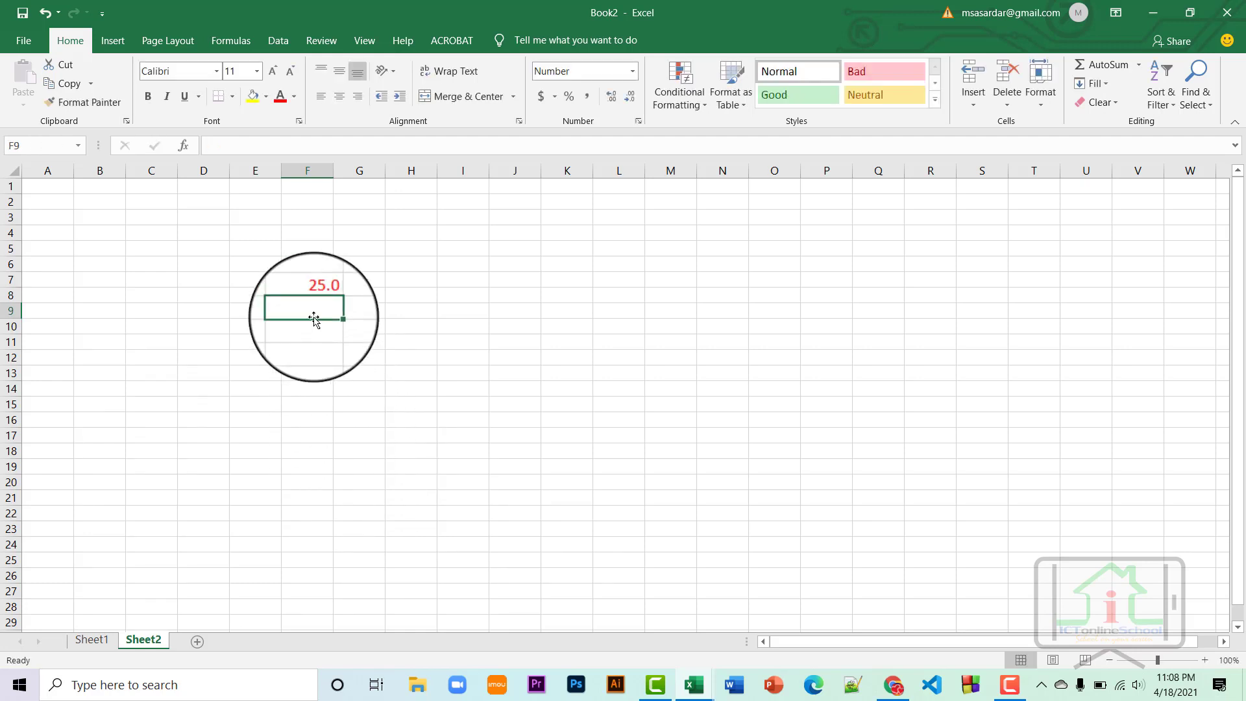
# Change the negative number style of cell F8 to black in parentheses.
pyautogui.click(321, 296)
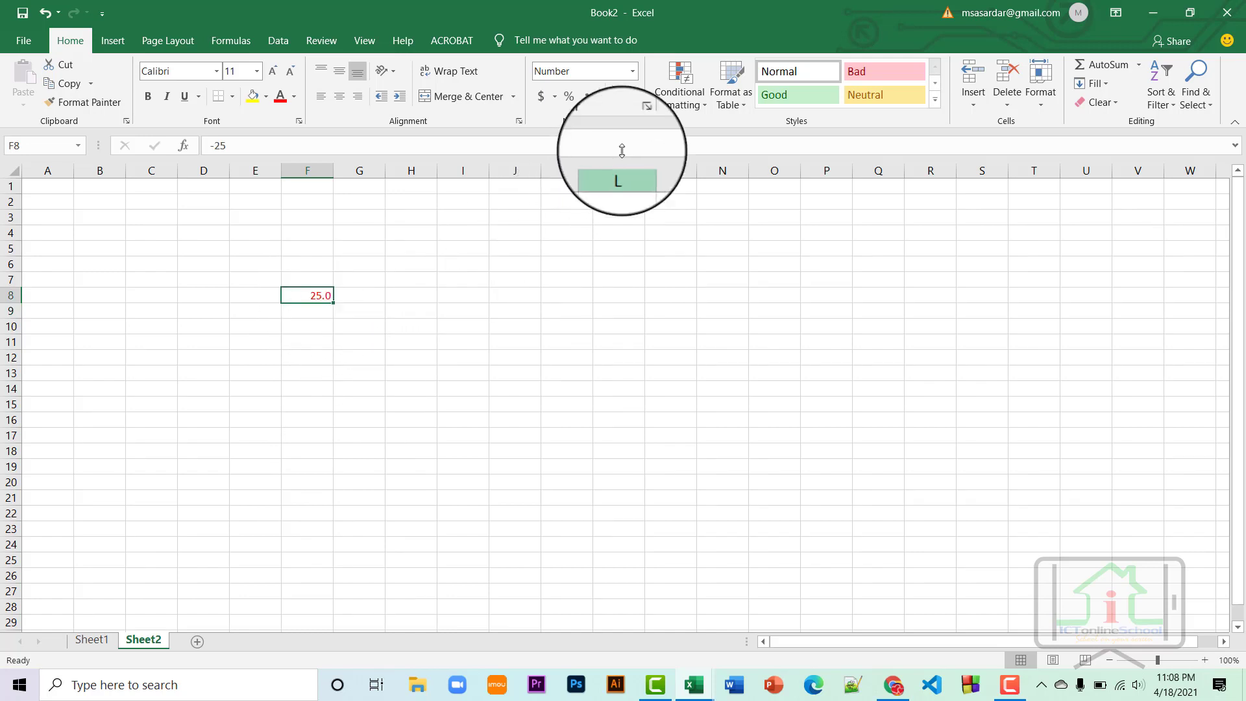
pyautogui.click(638, 121)
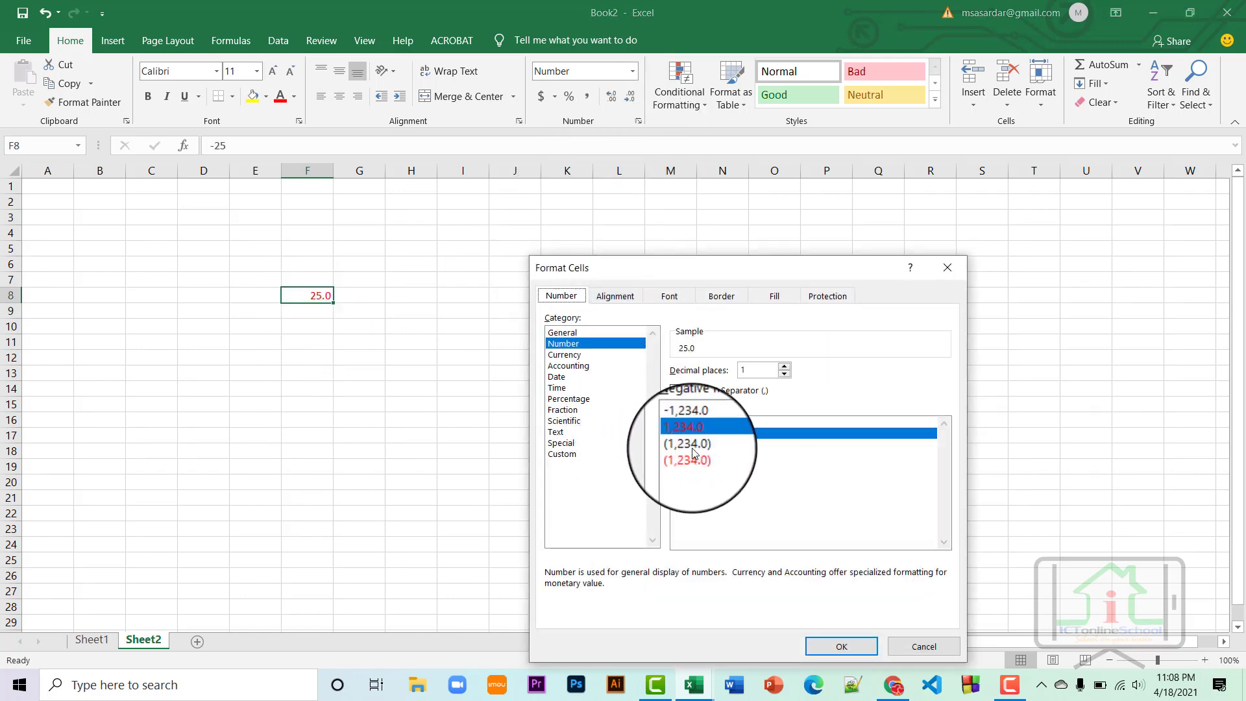
pyautogui.click(695, 446)
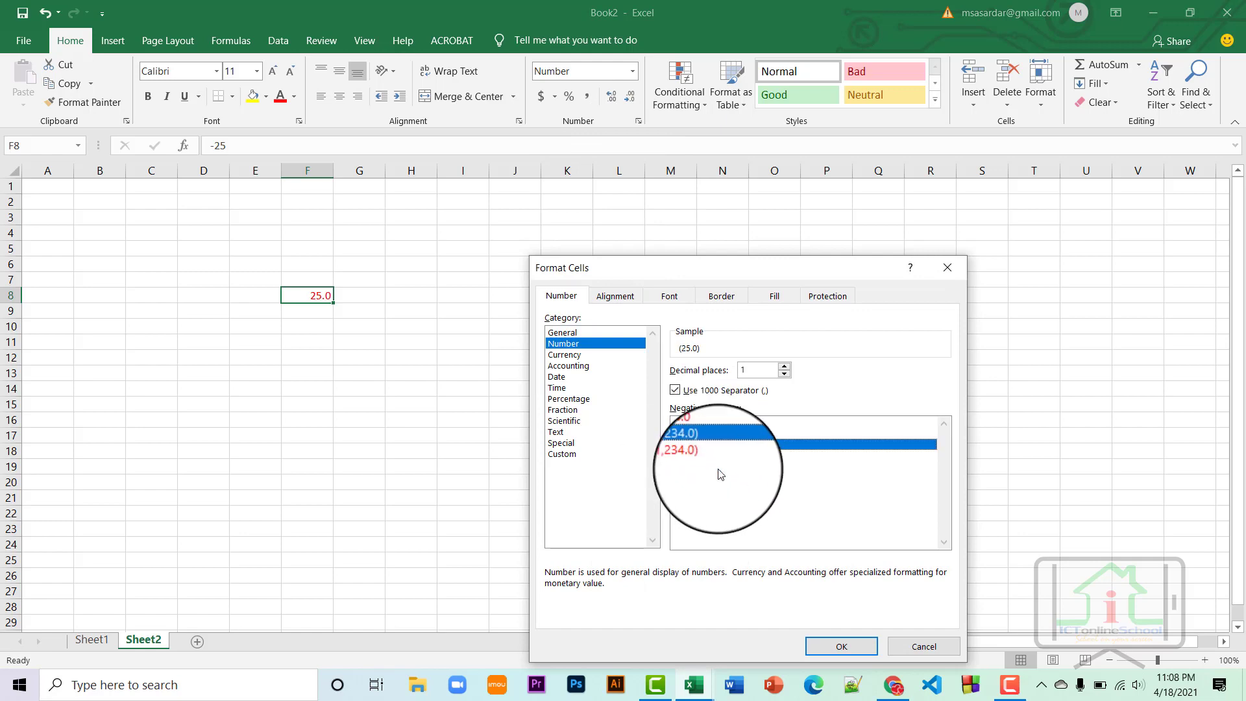
pyautogui.click(817, 646)
# Change the negative number style of cell F8 to red in parentheses.
pyautogui.click(638, 121)
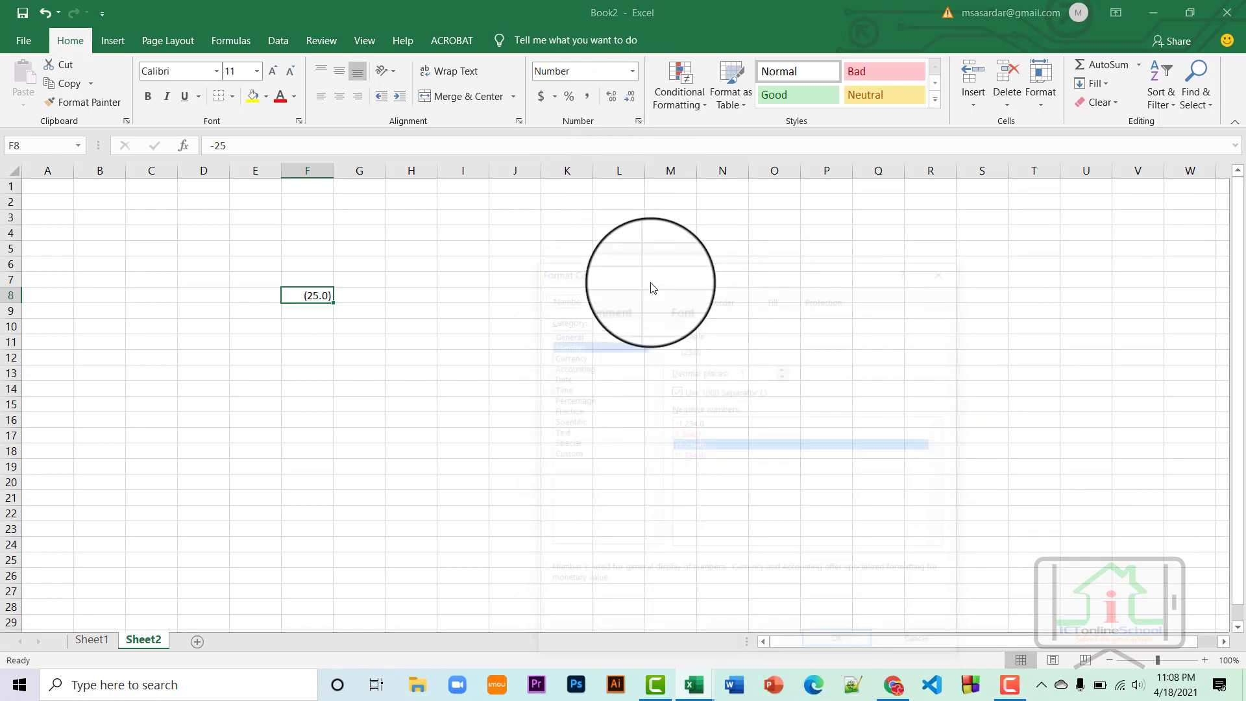
pyautogui.click(692, 456)
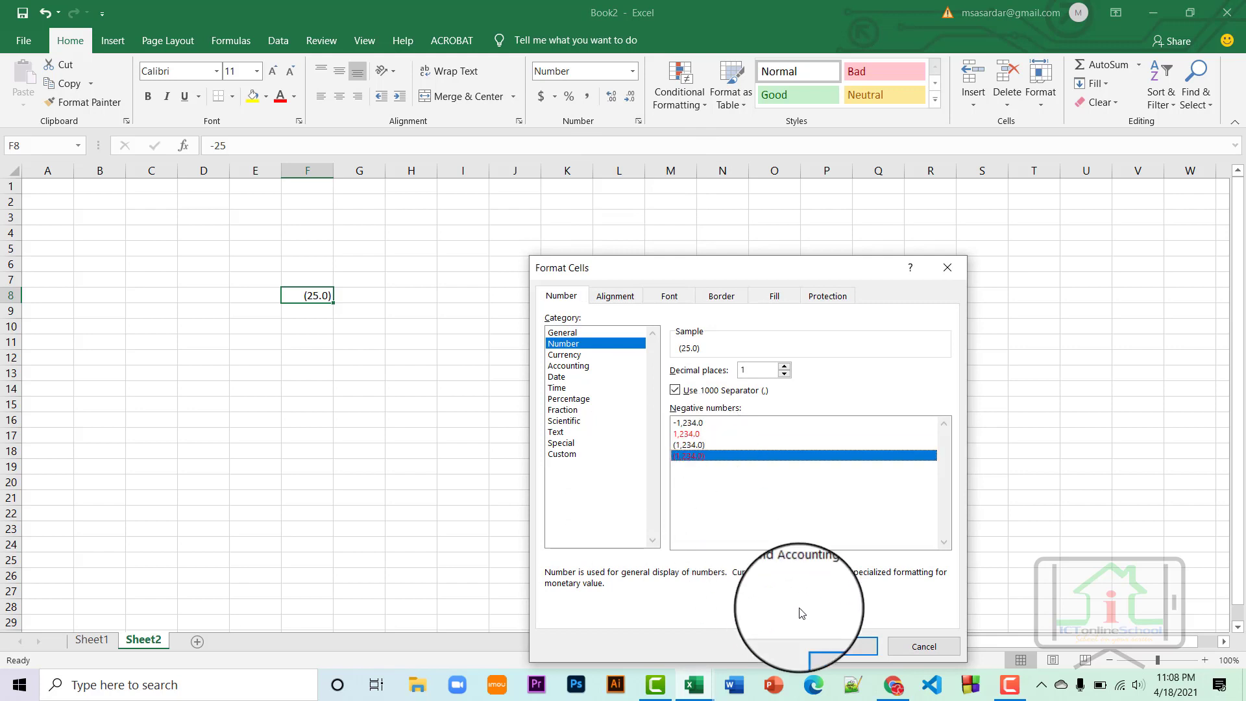
pyautogui.click(838, 646)
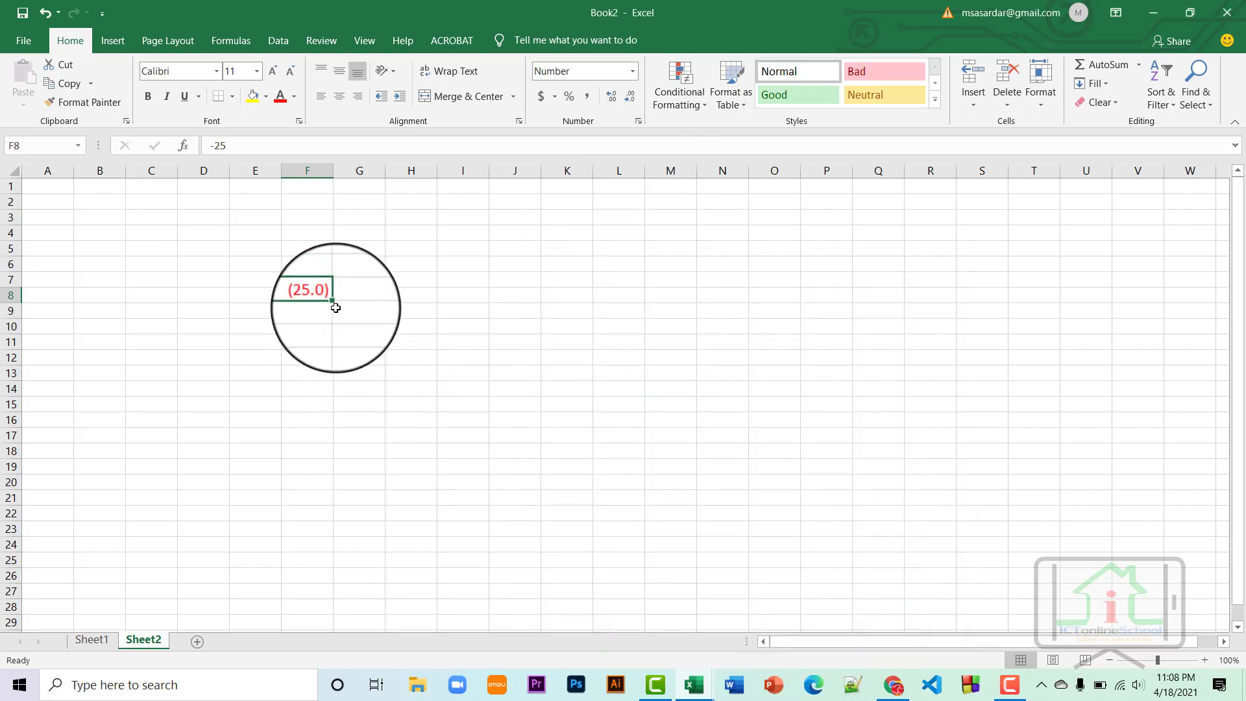
# Clear the contents of cell F8, discarding the accidental reference to H13.
pyautogui.moveTo(231, 145); pyautogui.dragTo(195, 146)
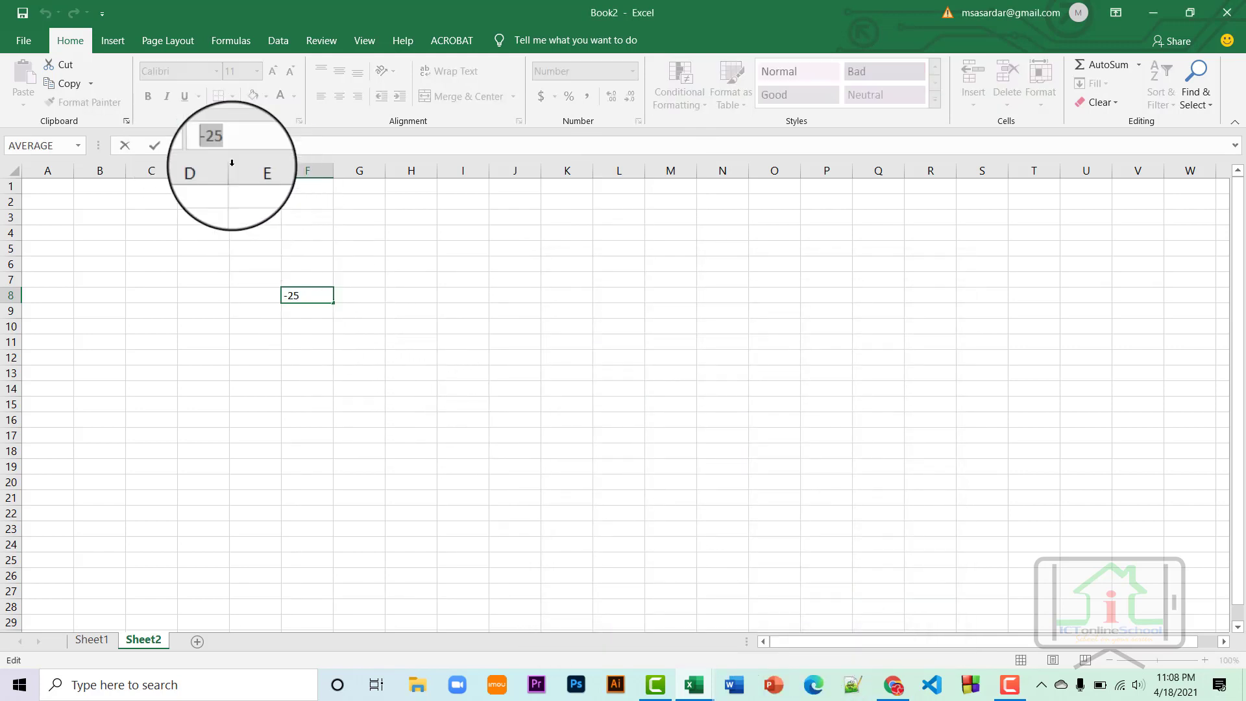
pyautogui.rightClick(329, 298)
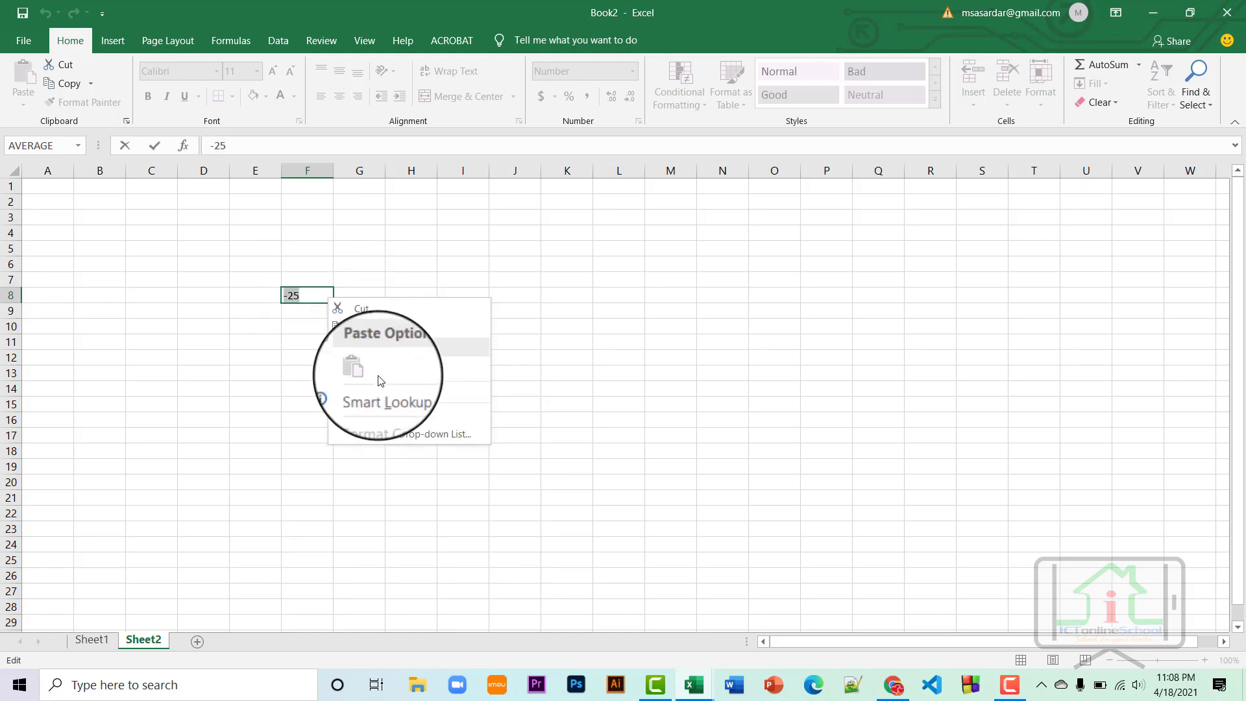
pyautogui.press('Escape')
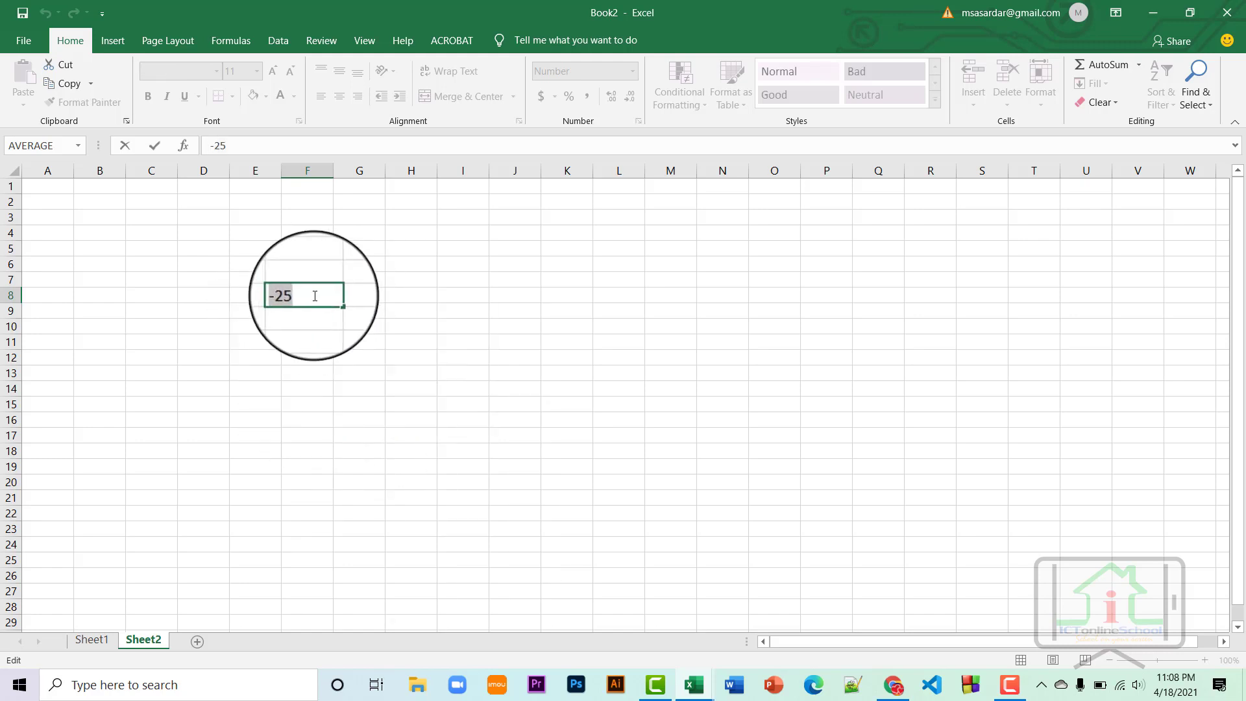
pyautogui.write('=')
pyautogui.click(393, 372)
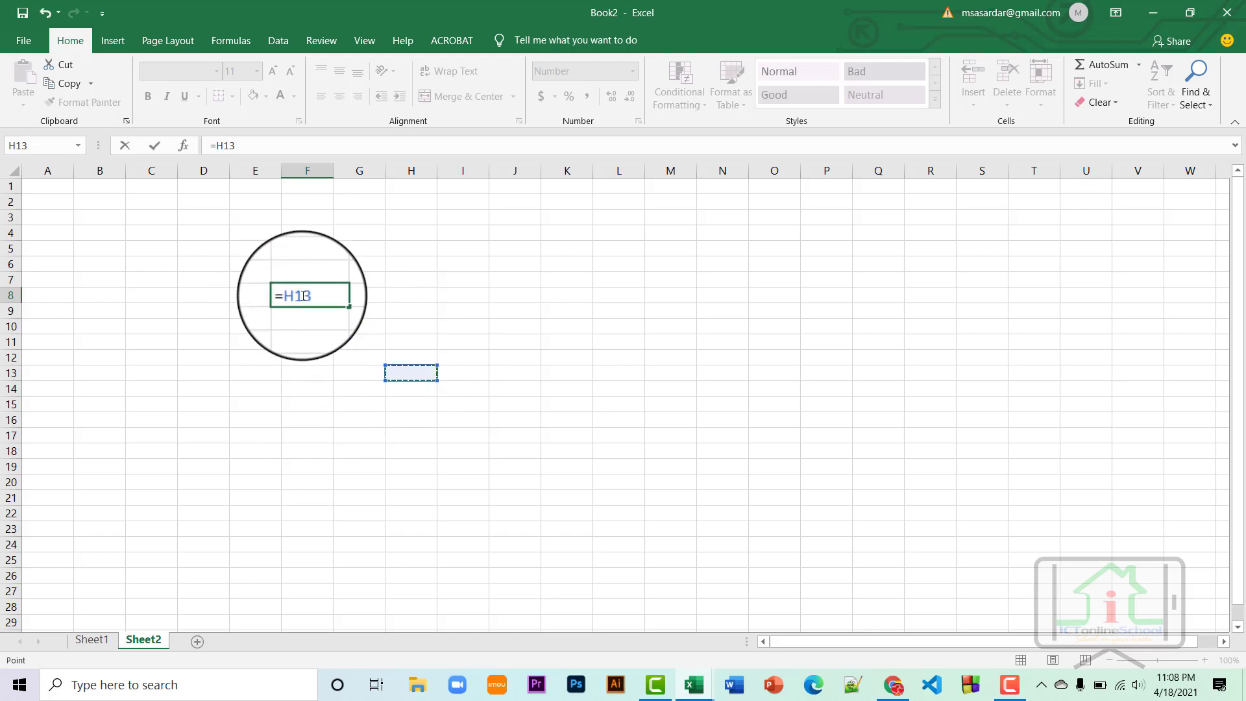
pyautogui.press('BackSpace')
pyautogui.press('BackSpace')
pyautogui.press('BackSpace')
pyautogui.press('BackSpace')
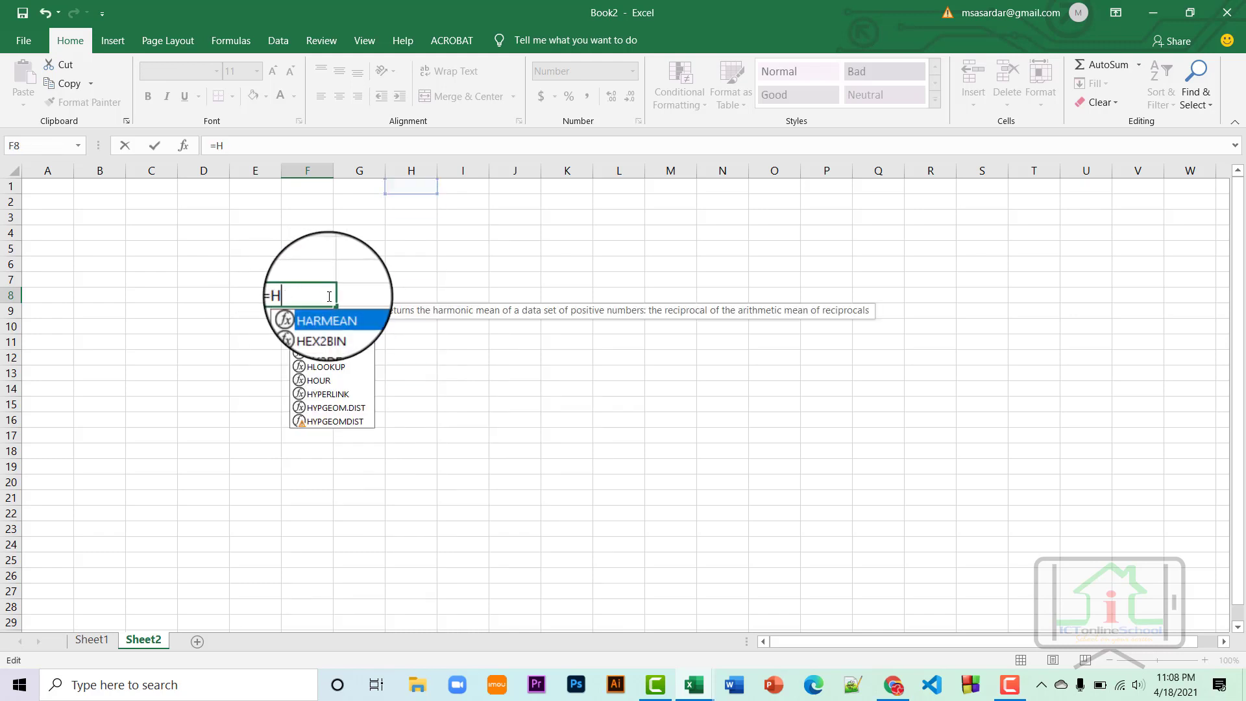
pyautogui.click(328, 326)
pyautogui.click(318, 302)
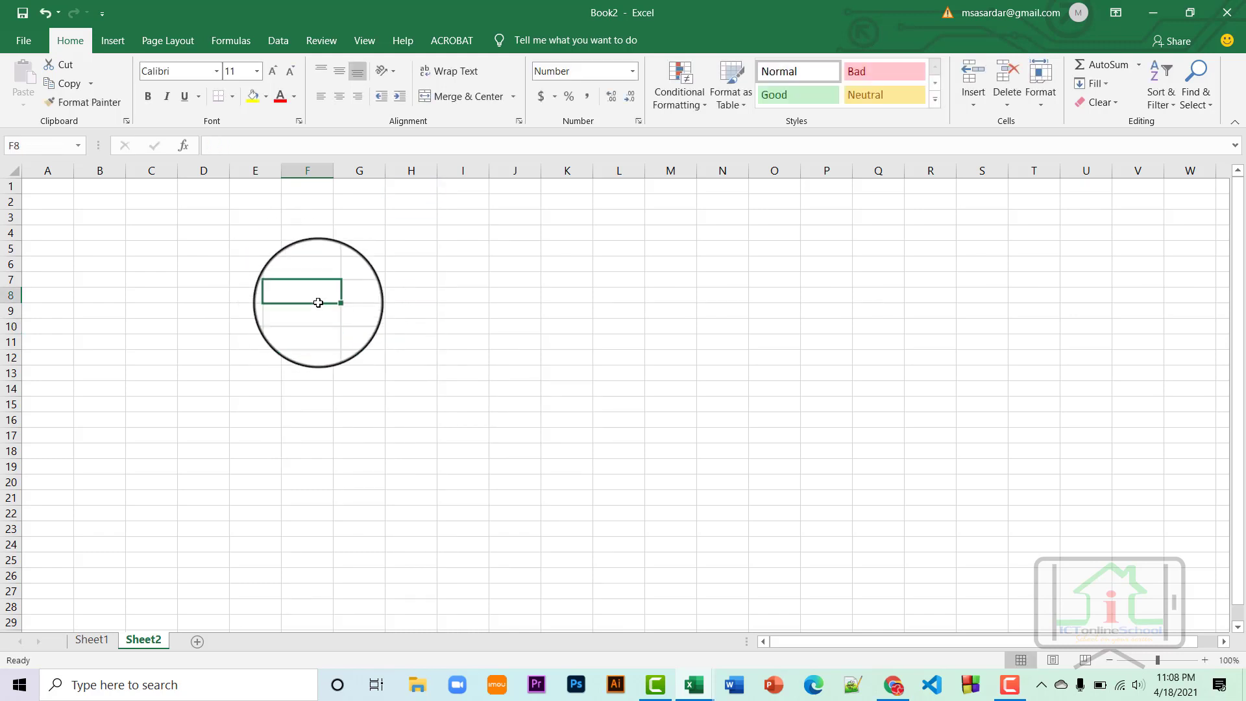
# Set the font size of cell F8 to 20 and widen column F to about four times its width.
pyautogui.rightClick(319, 296)
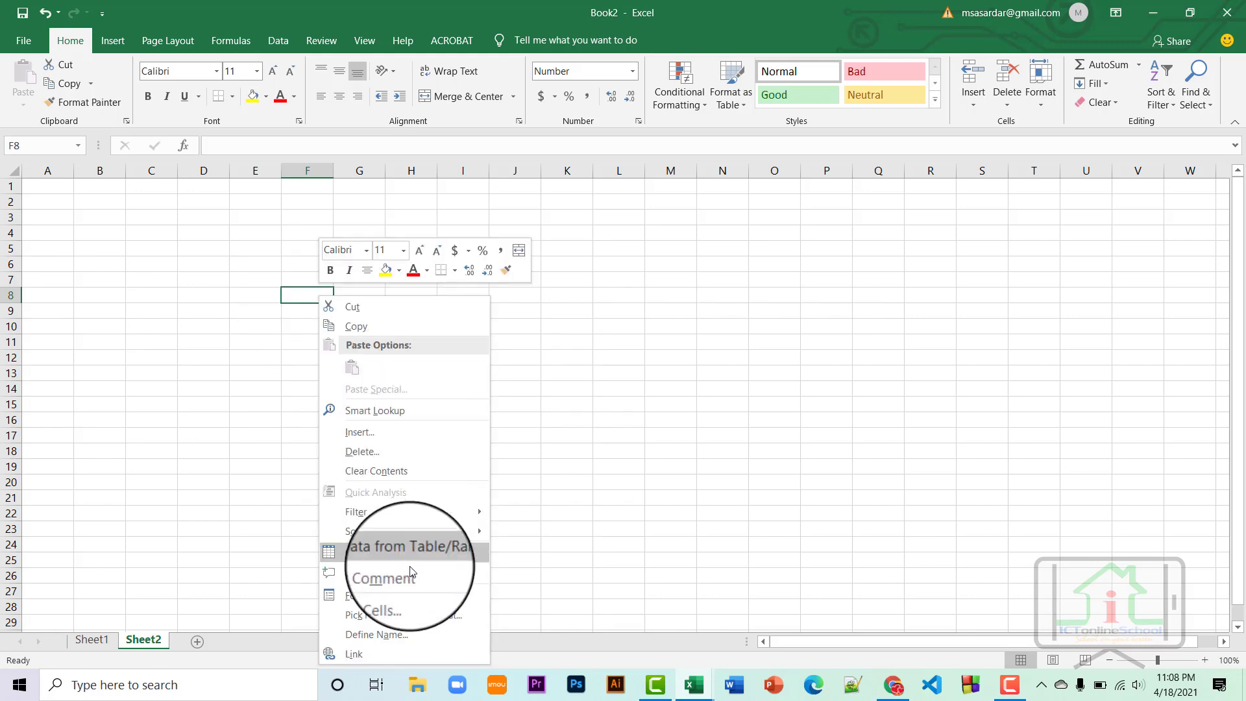
pyautogui.click(278, 269)
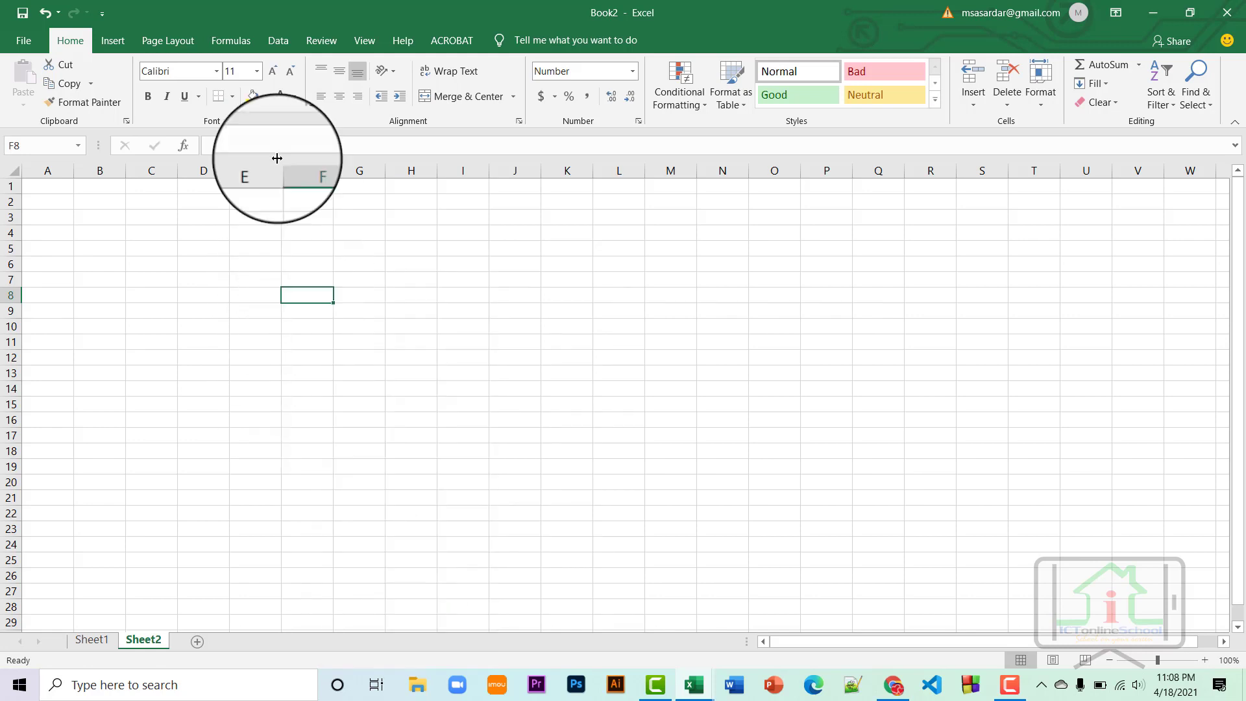
pyautogui.click(245, 72)
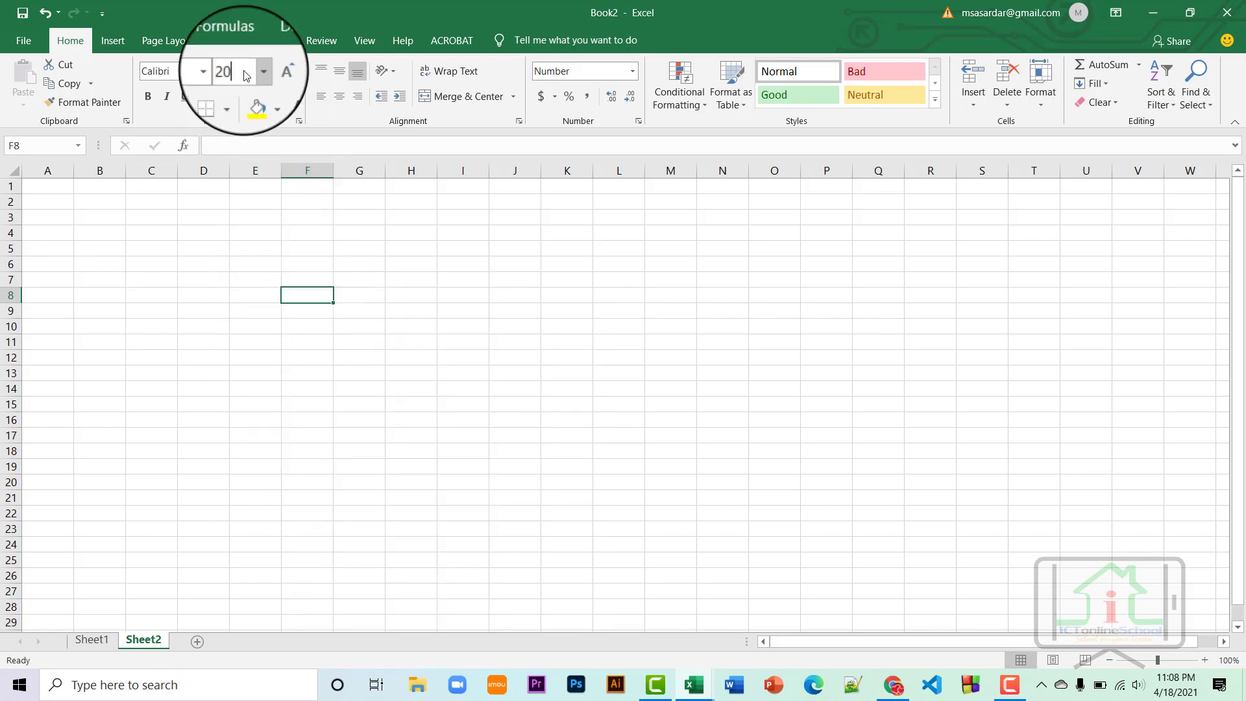
pyautogui.press('Return')
pyautogui.moveTo(333, 170); pyautogui.dragTo(495, 163)
# Format cell F8 as Currency with the BDT symbol and enter 2000 in the cell.
pyautogui.rightClick(384, 298)
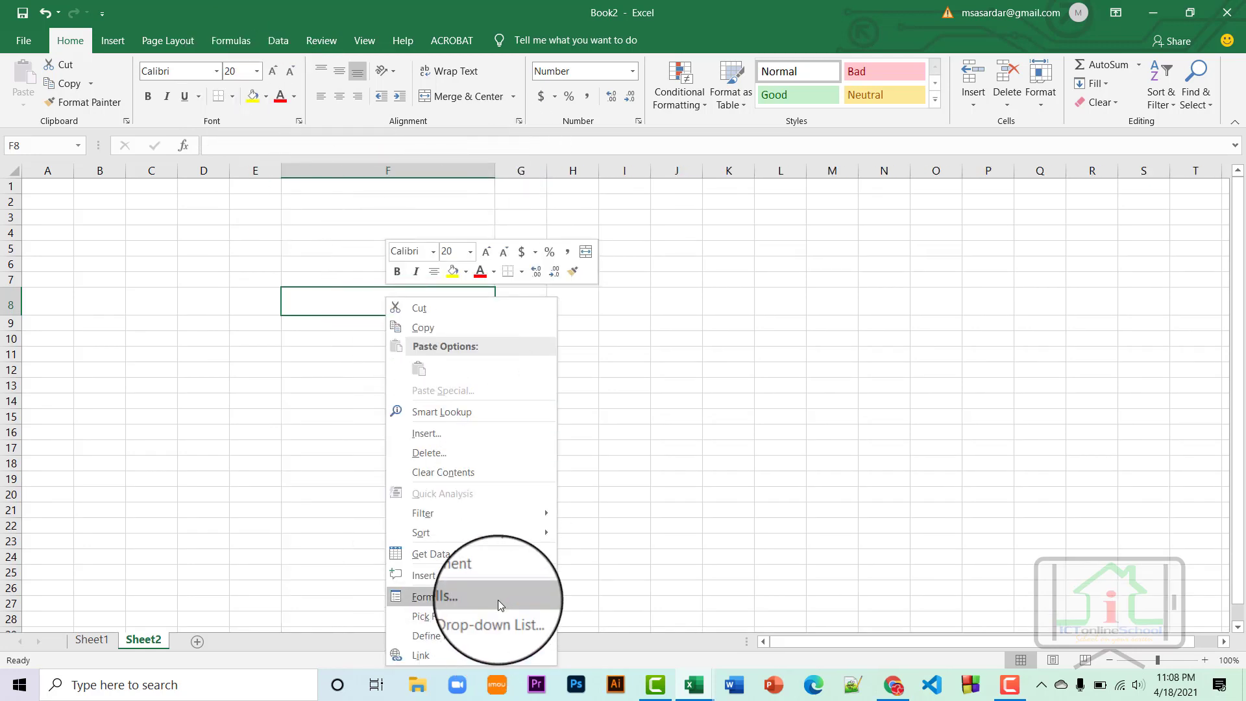
pyautogui.click(498, 600)
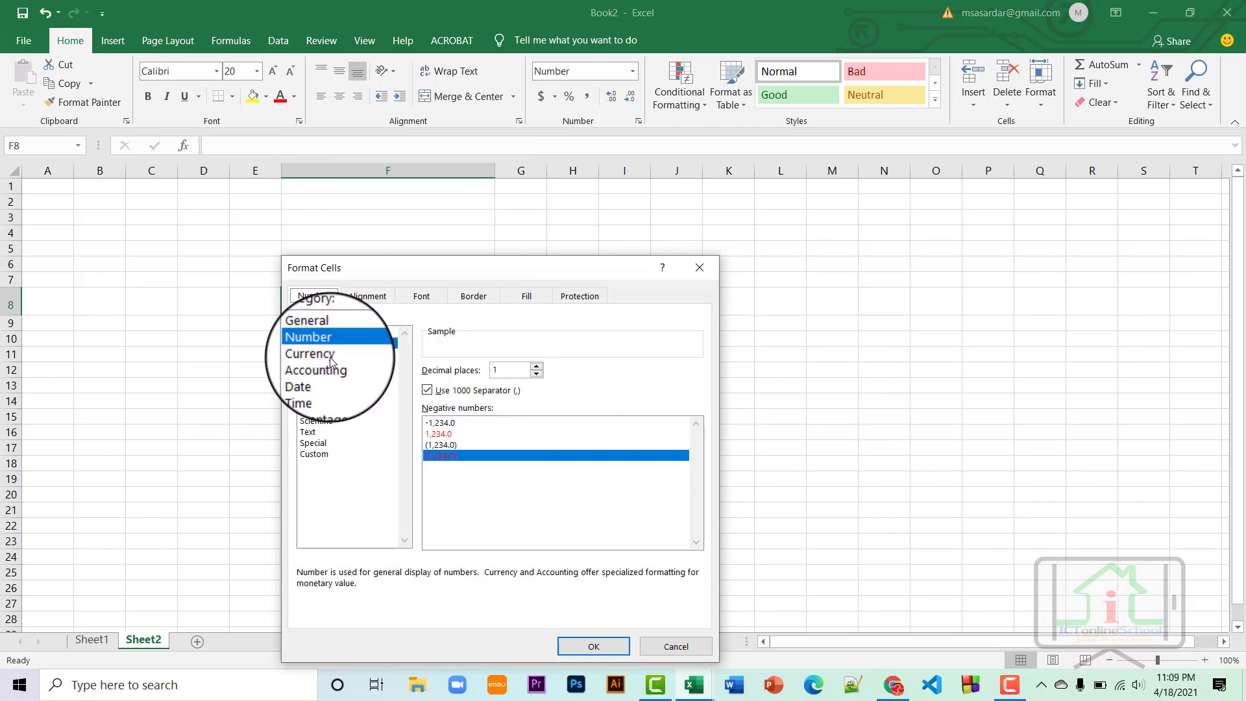
pyautogui.click(331, 357)
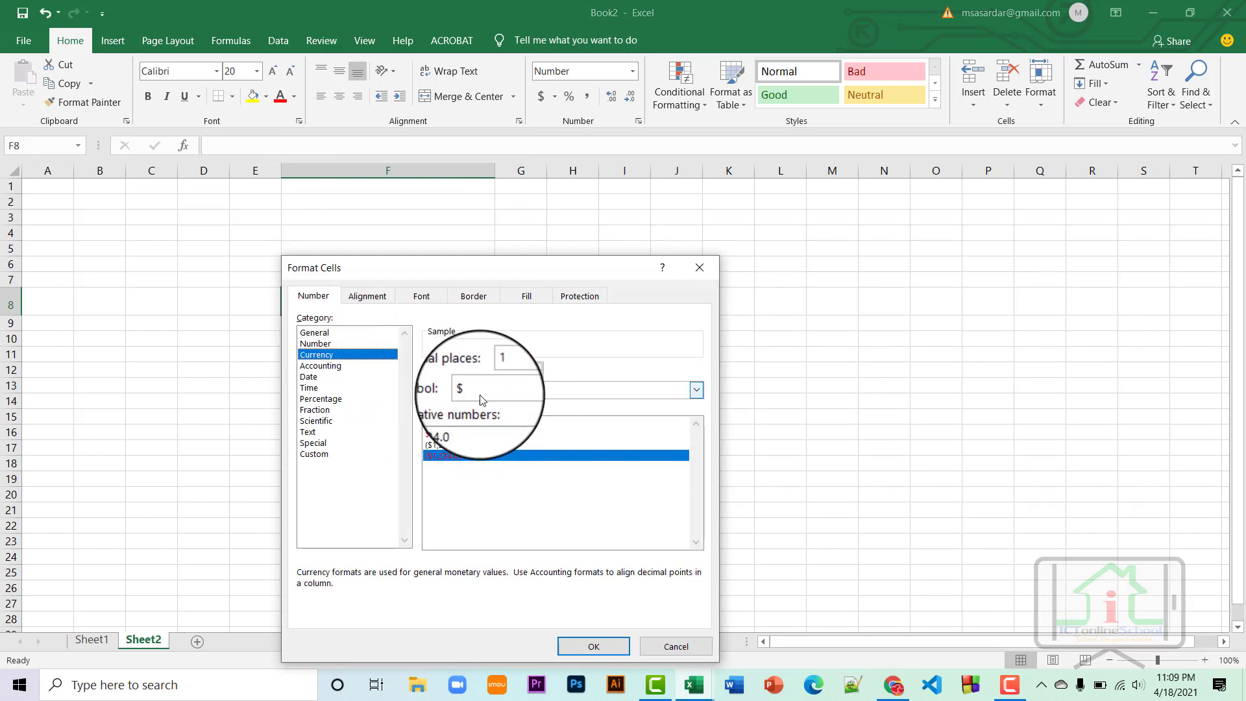
pyautogui.click(527, 392)
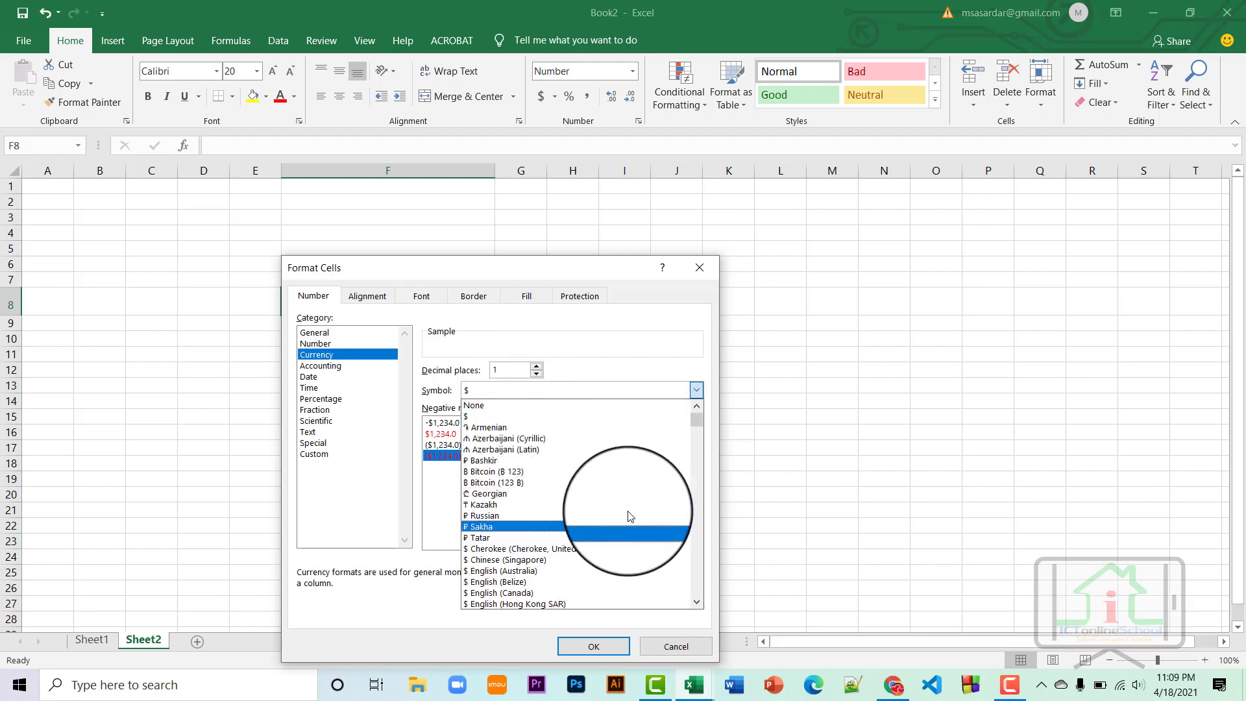
pyautogui.moveTo(700, 419); pyautogui.dragTo(715, 454)
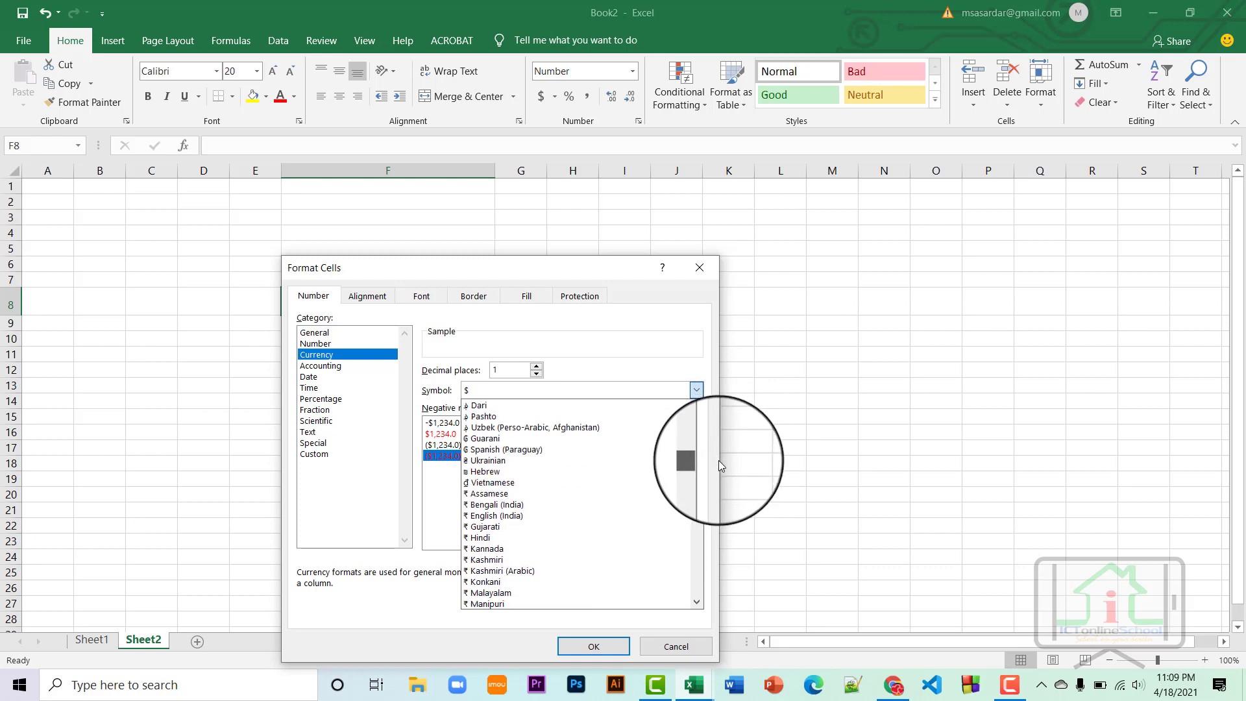
pyautogui.moveTo(719, 461)
pyautogui.mouseDown()
pyautogui.moveTo(716, 474)
pyautogui.moveTo(710, 417)
pyautogui.moveTo(699, 423)
pyautogui.moveTo(702, 463)
pyautogui.mouseUp()
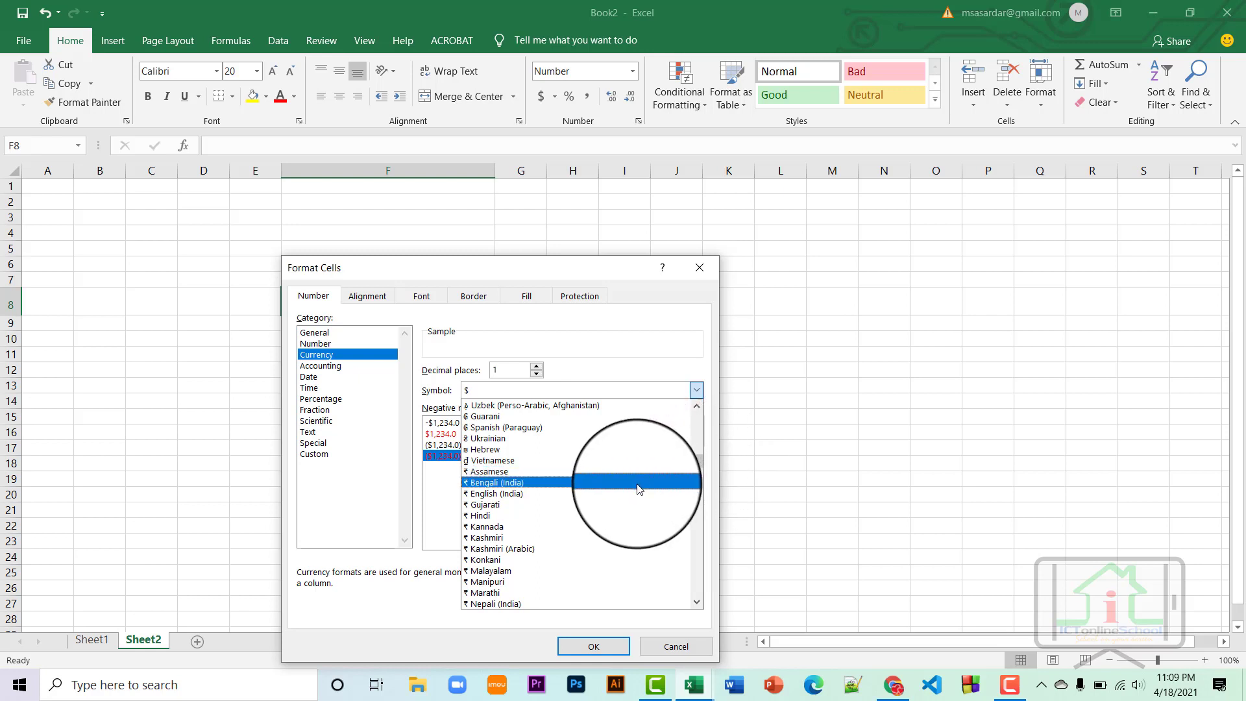
pyautogui.scroll(-4, 639, 491)
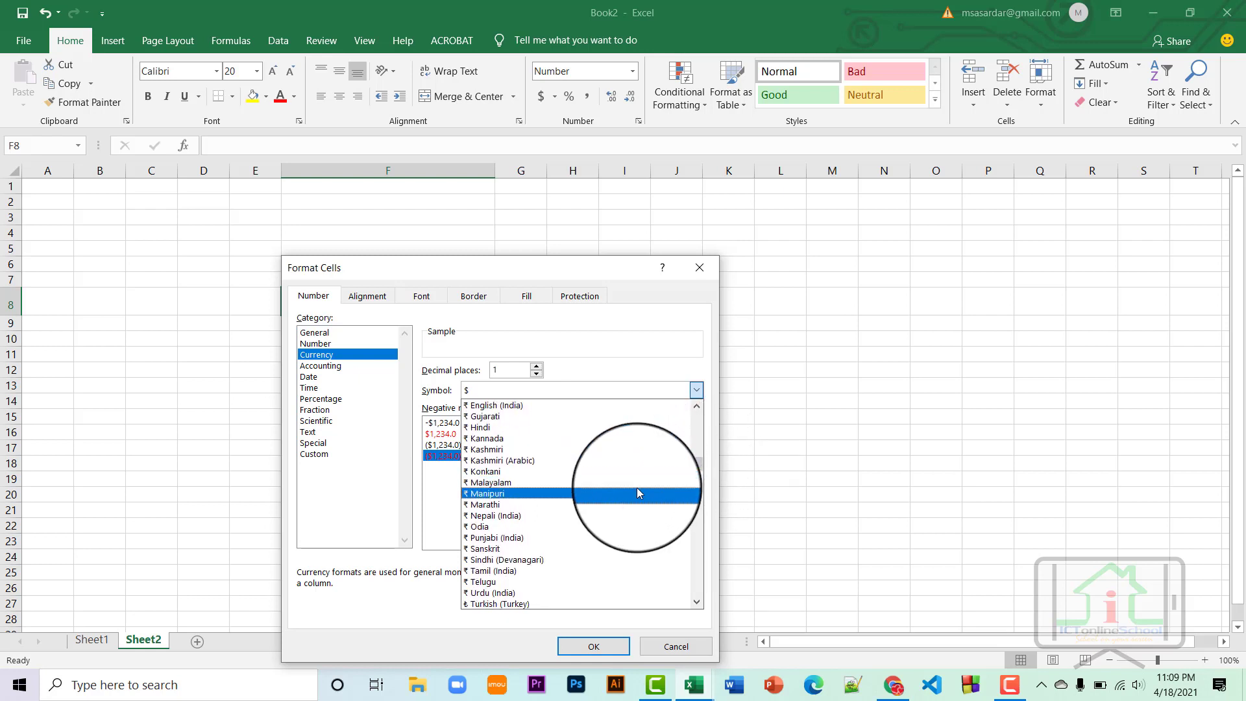
pyautogui.scroll(-6, 640, 493)
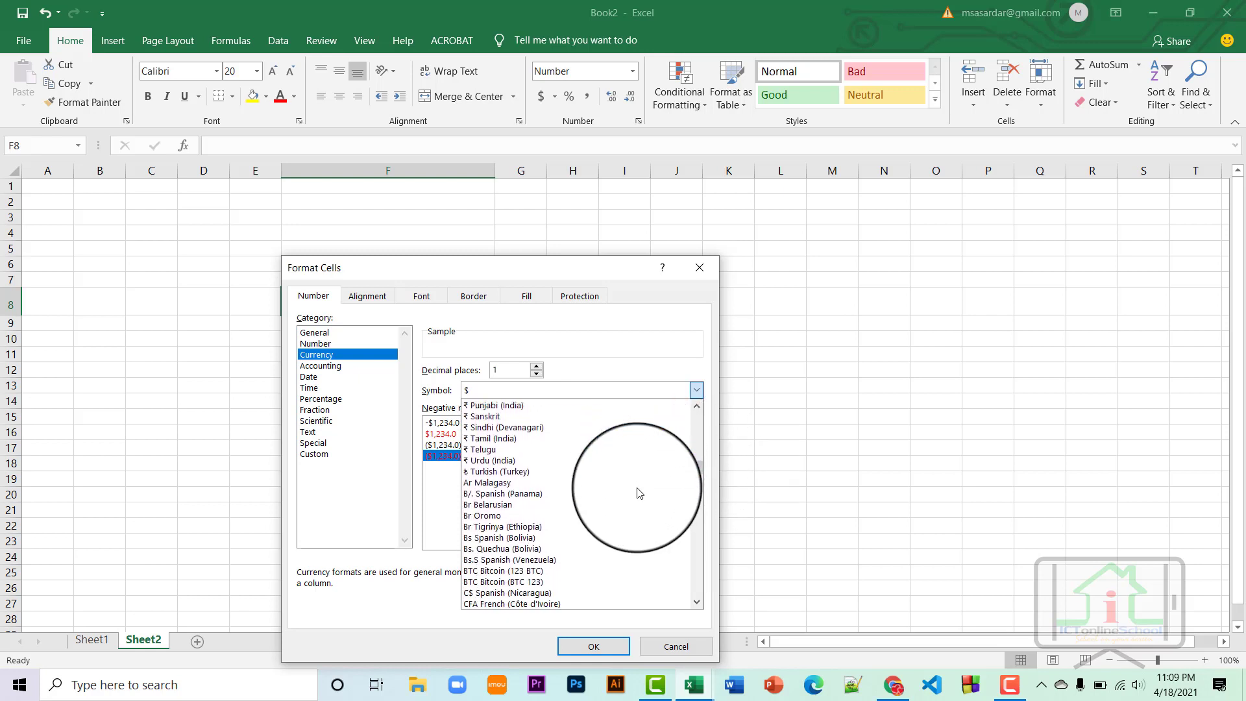
pyautogui.scroll(-10, 639, 493)
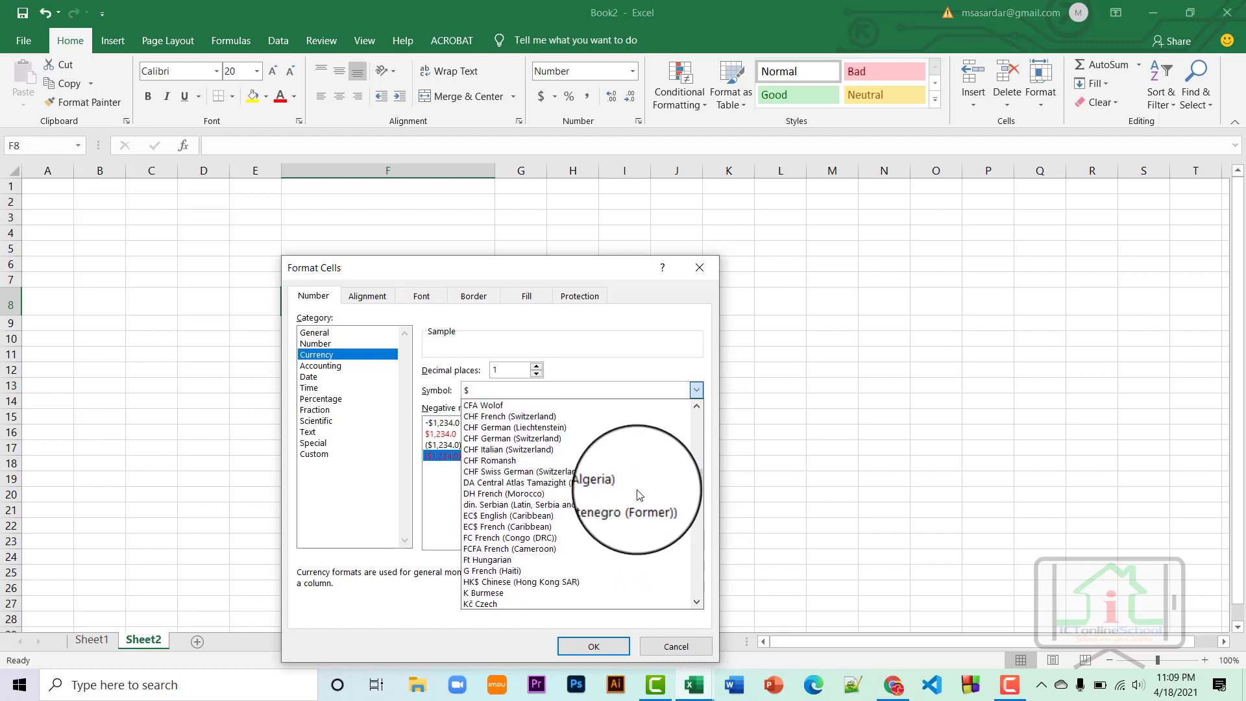
pyautogui.moveTo(694, 492); pyautogui.dragTo(701, 523)
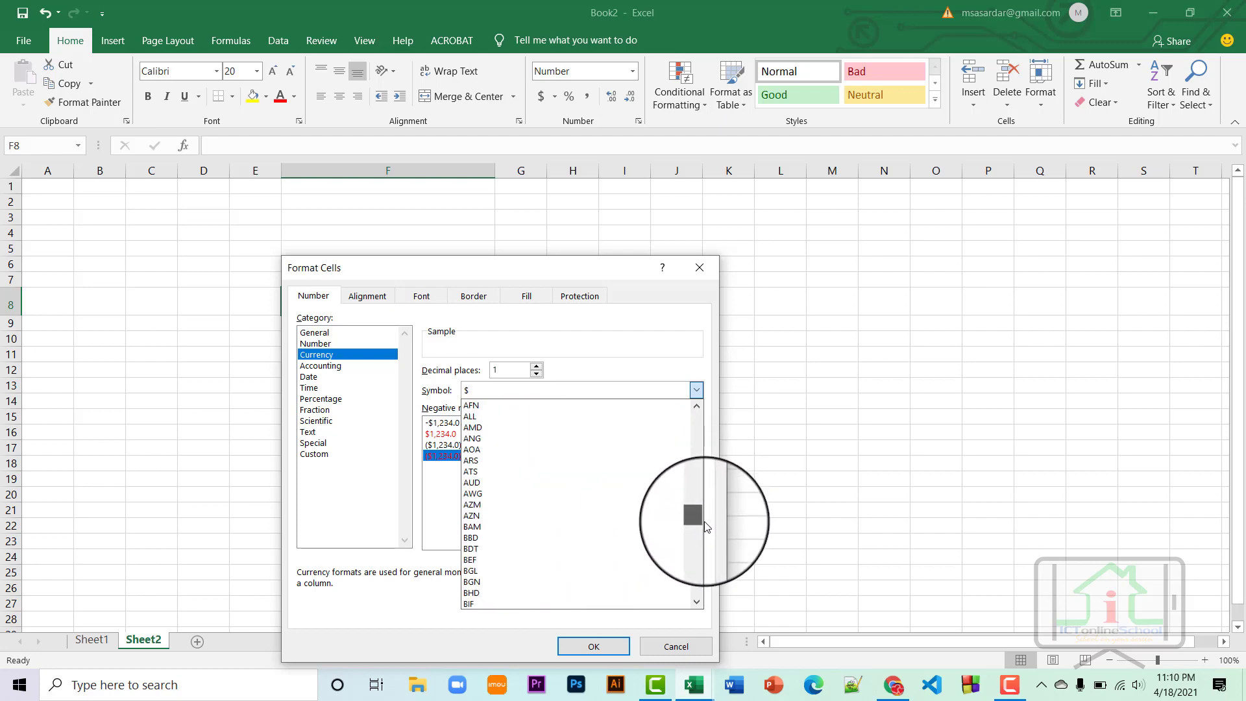
pyautogui.click(624, 550)
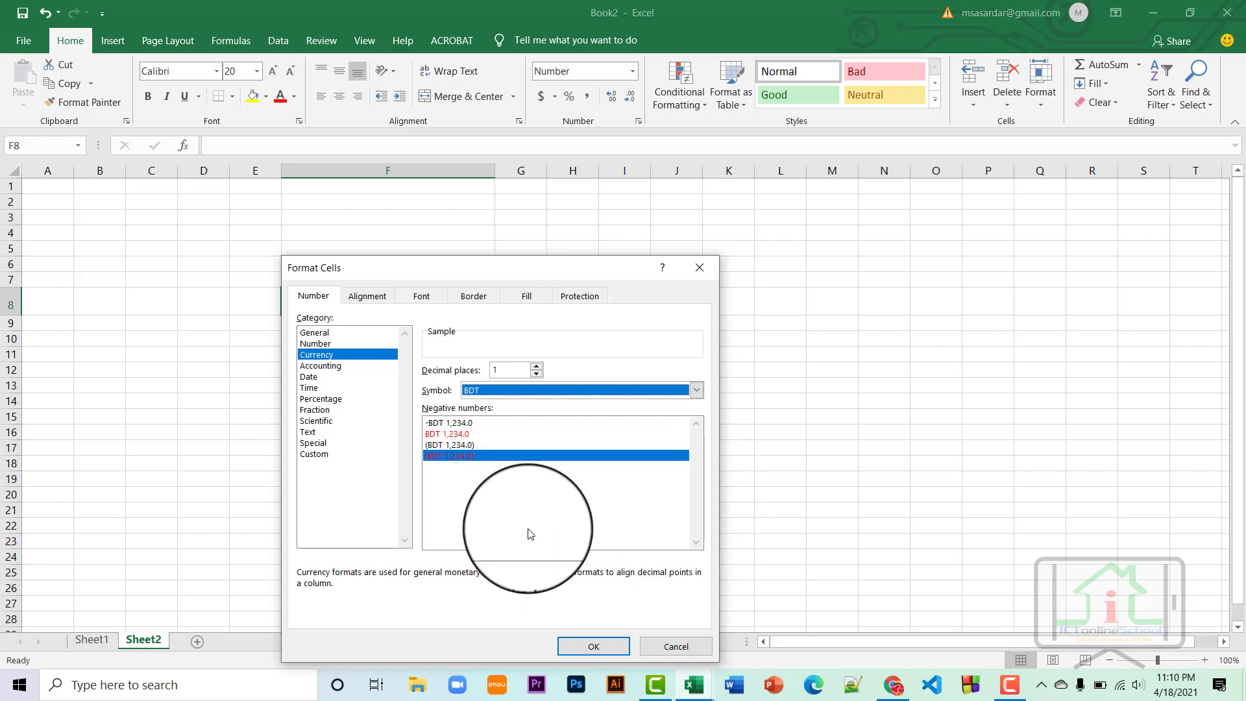
pyautogui.click(579, 646)
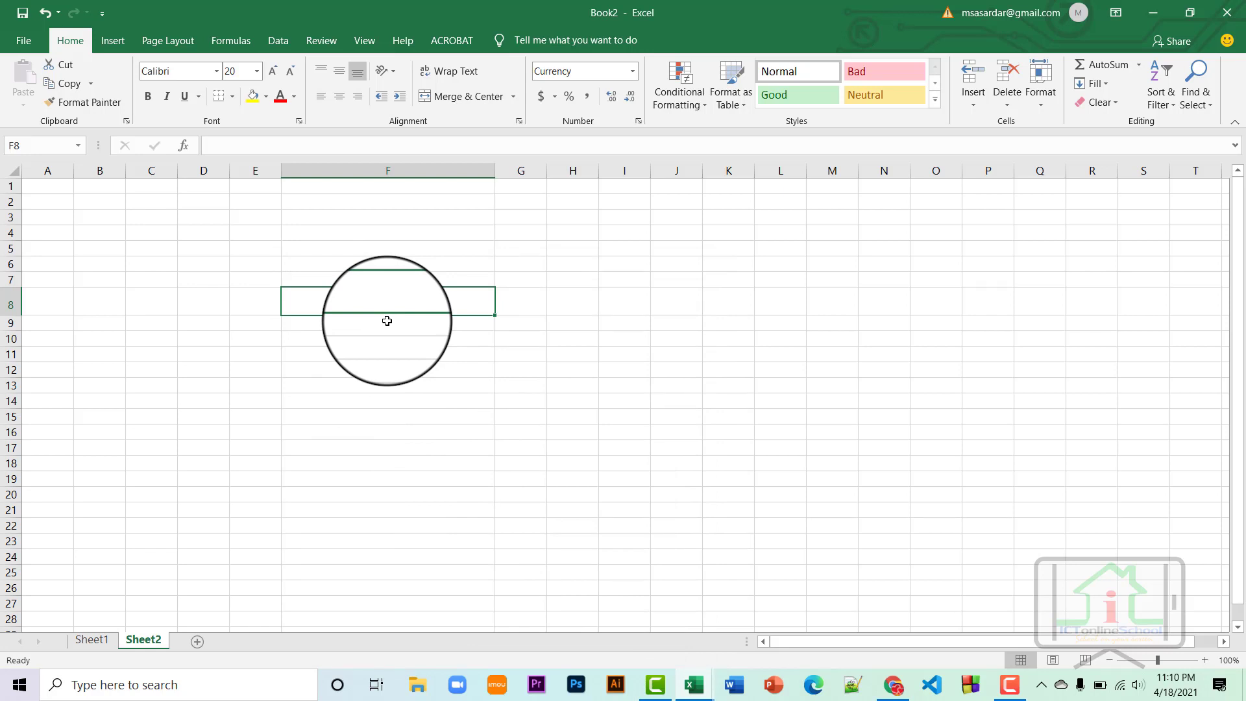
pyautogui.write('2000')
pyautogui.press('Return')
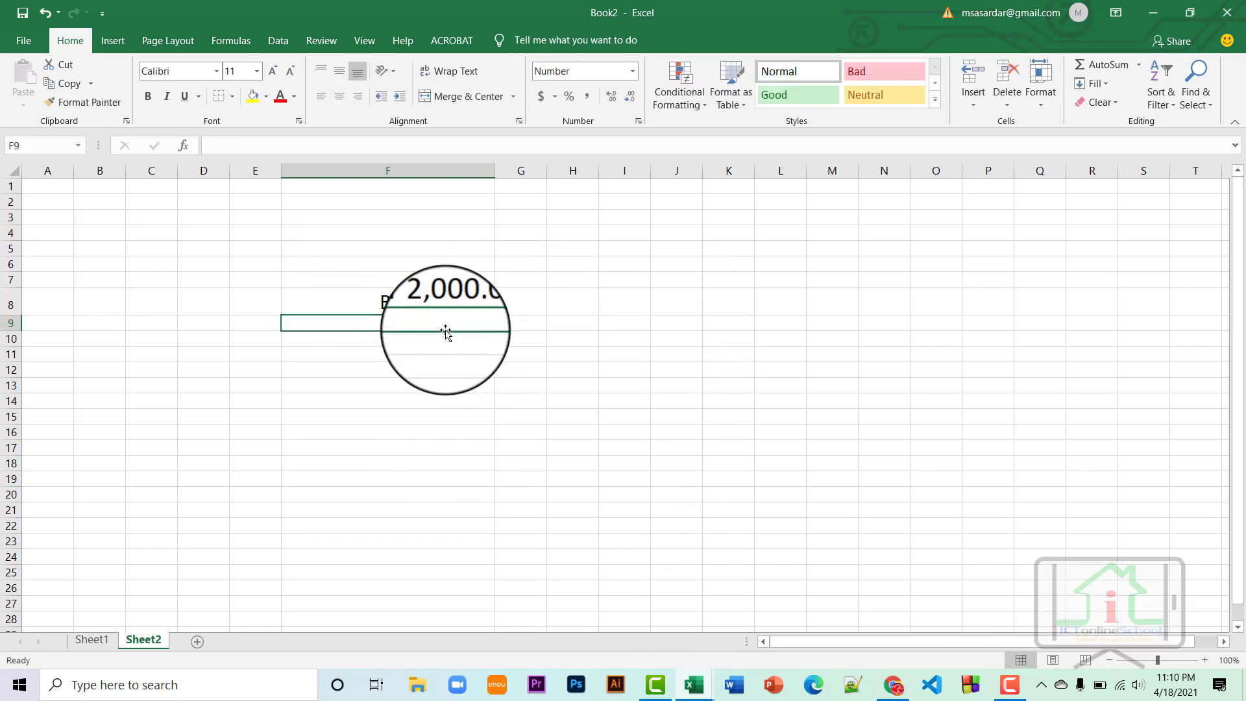
# Format cells F8 to F12 as Currency with two decimal places and the BDT symbol.
pyautogui.moveTo(430, 302); pyautogui.dragTo(431, 366)
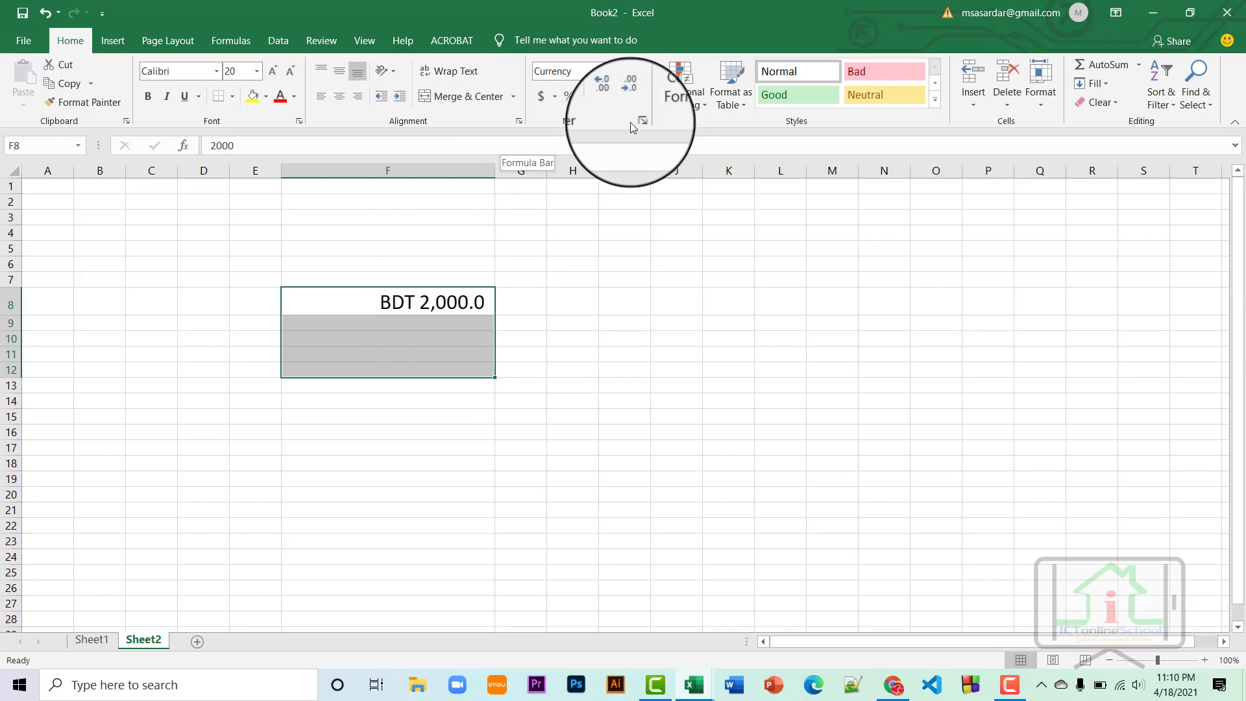
pyautogui.click(642, 120)
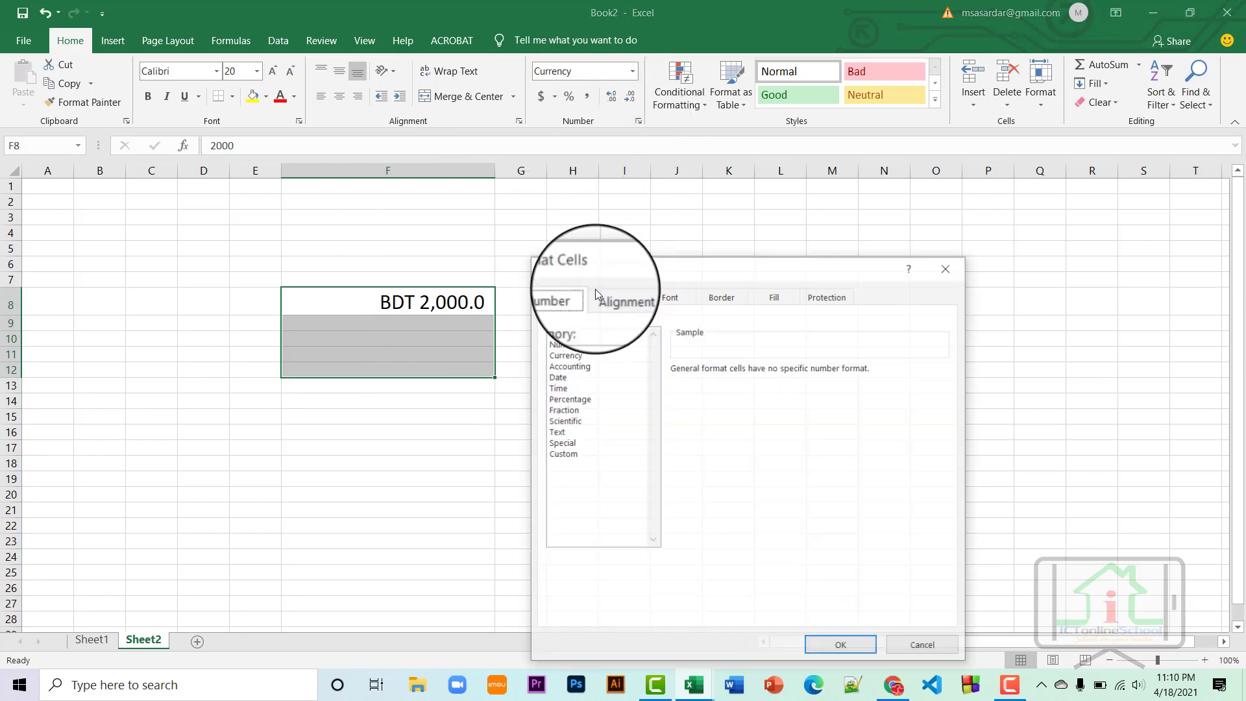
pyautogui.click(580, 355)
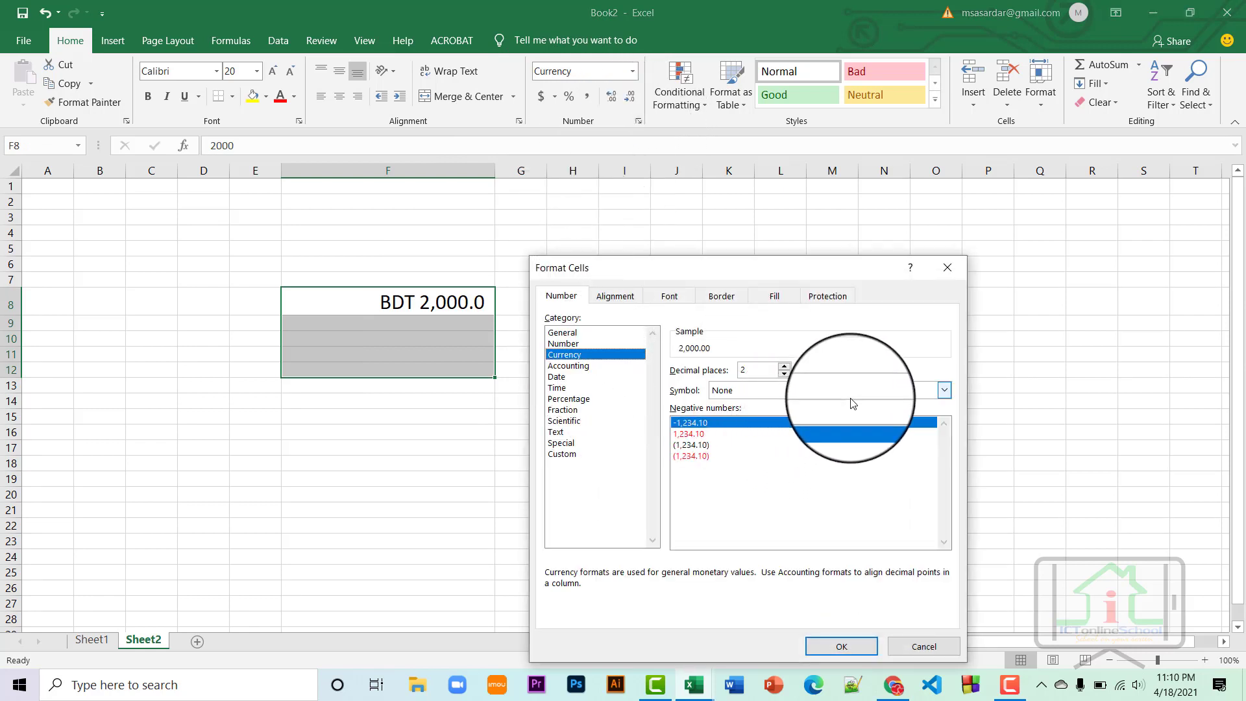
pyautogui.click(945, 390)
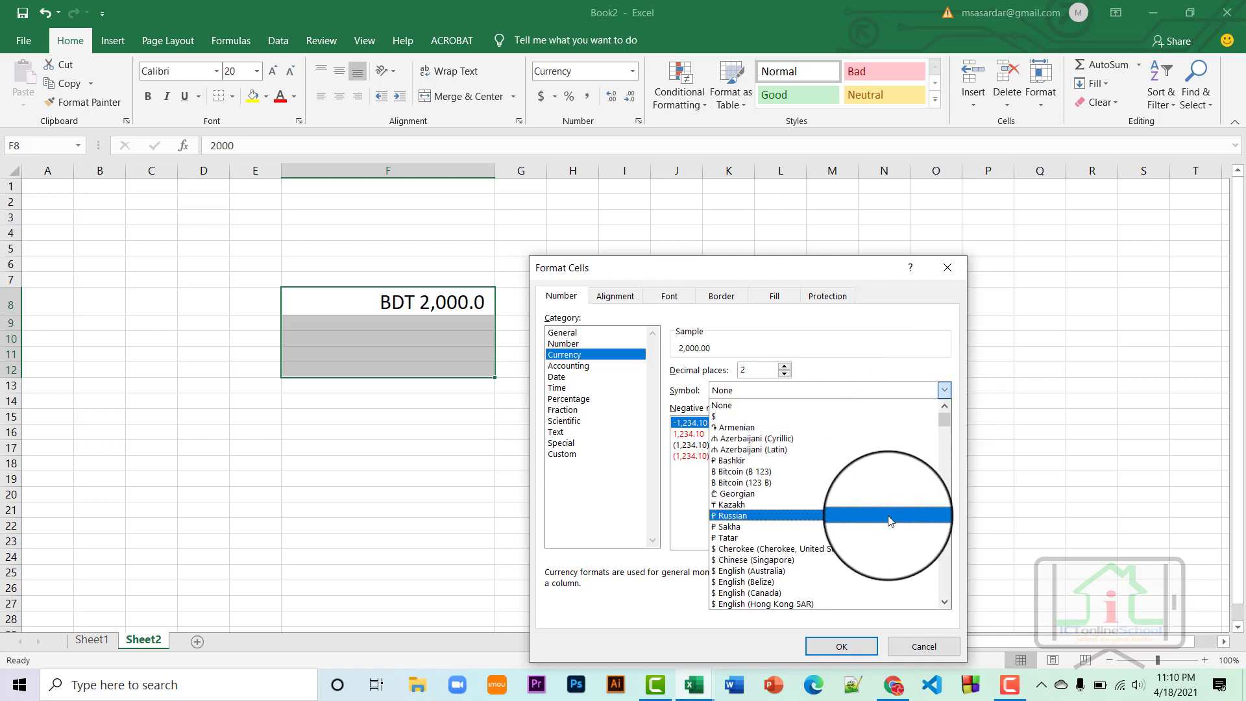
pyautogui.scroll(-10, 889, 519)
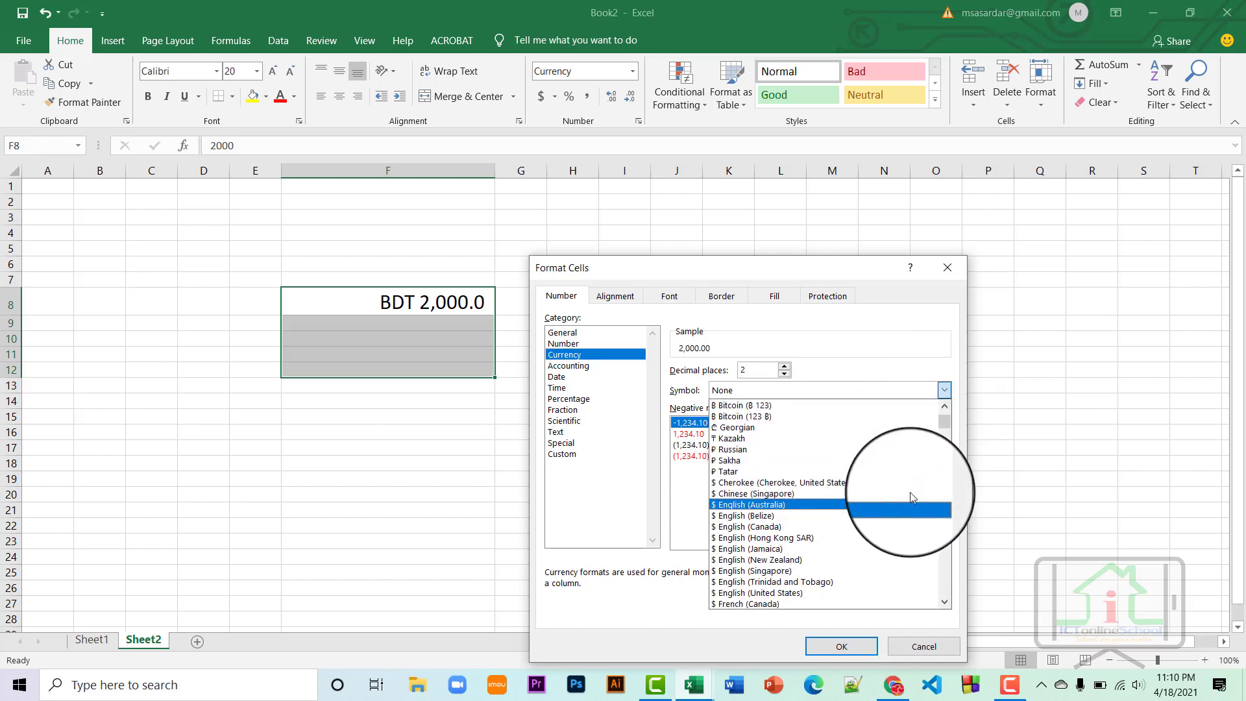
pyautogui.moveTo(945, 447); pyautogui.dragTo(951, 528)
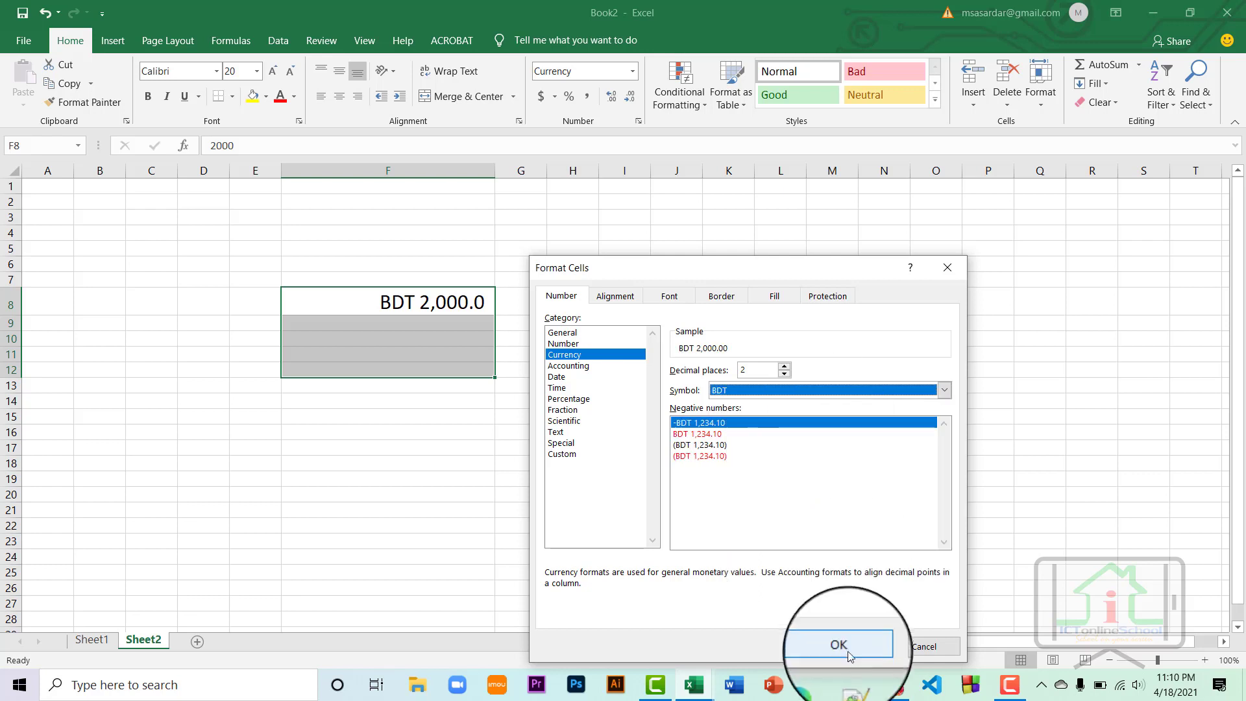
pyautogui.click(849, 644)
# Enter 10000 in cell F9 and set the font size of cells F8 to F16 to 20.
pyautogui.click(403, 328)
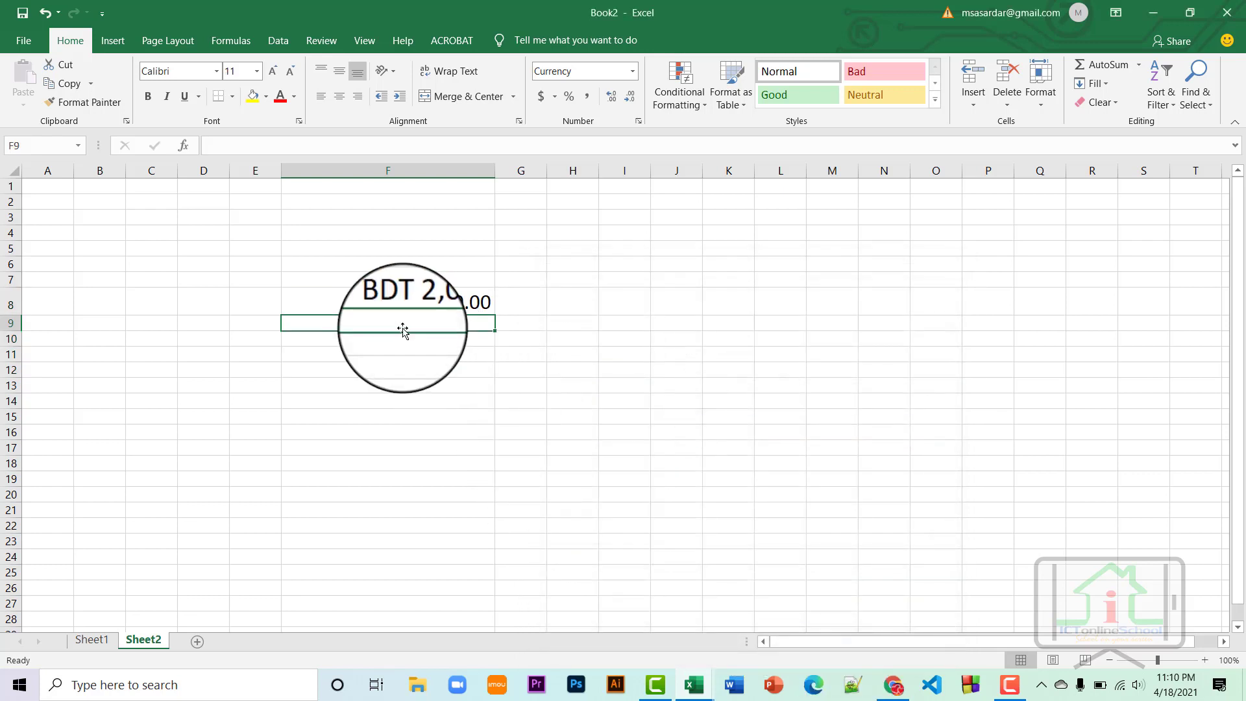
pyautogui.write('10000')
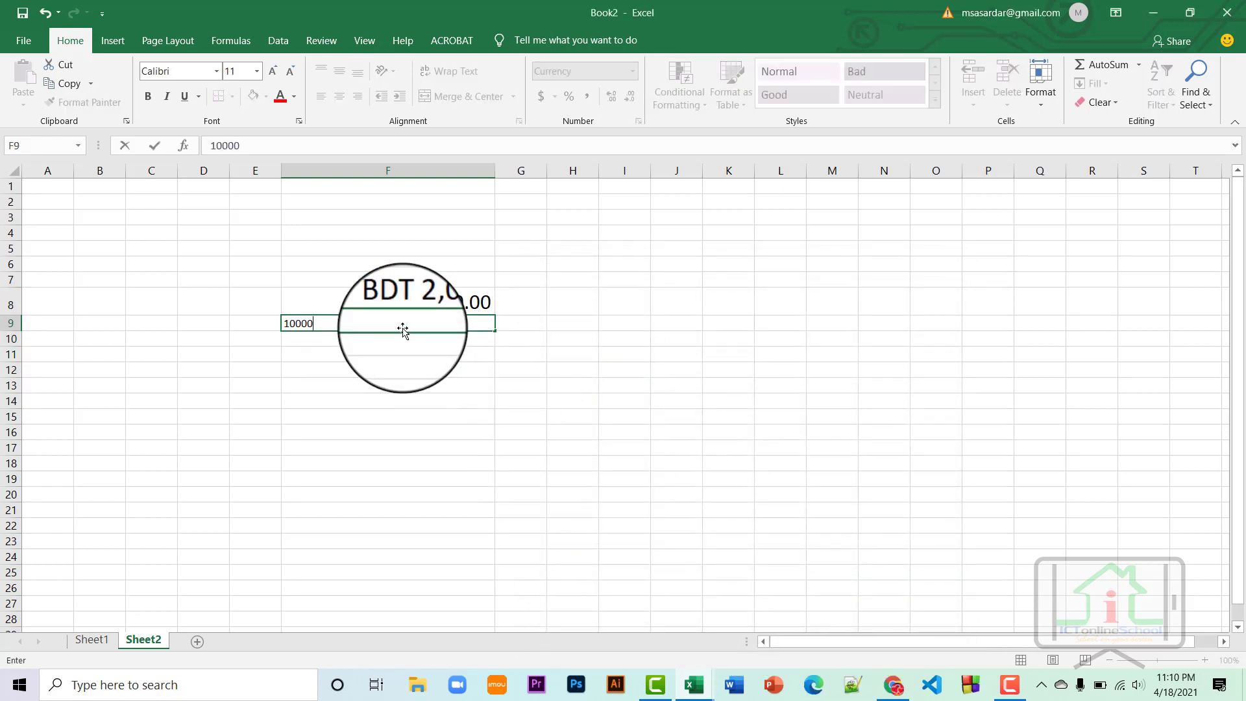
pyautogui.press('Return')
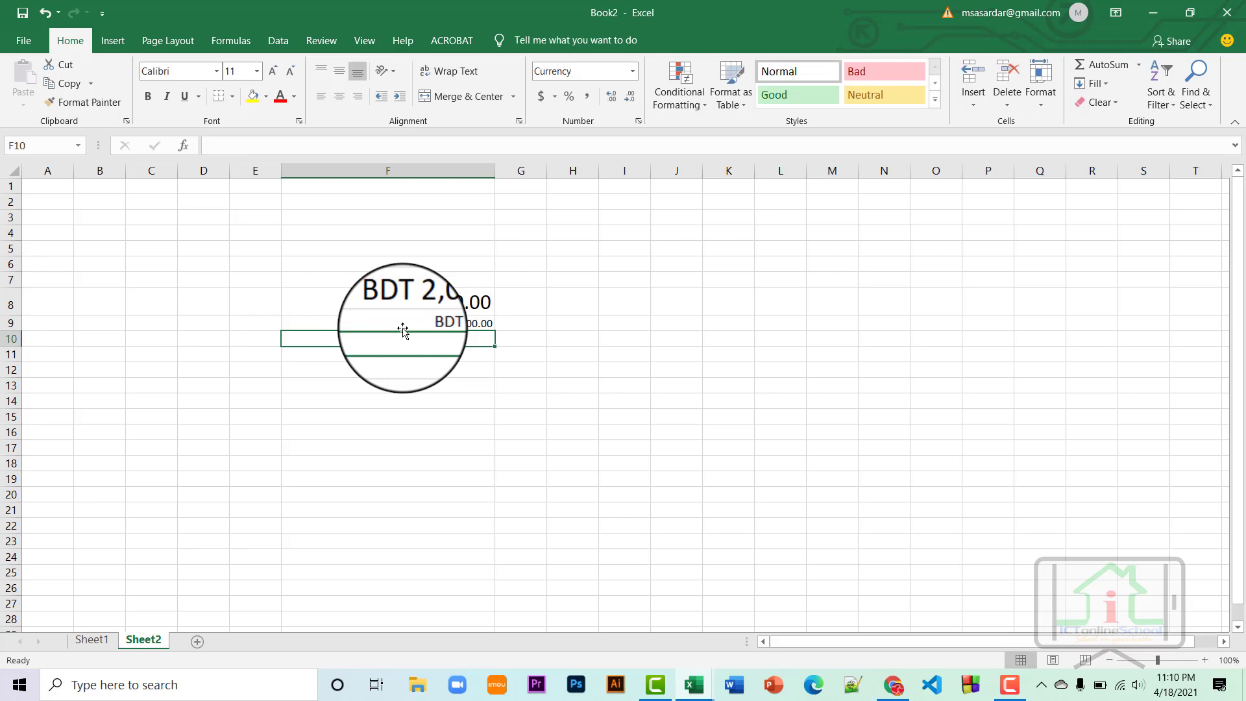
pyautogui.moveTo(412, 300); pyautogui.dragTo(418, 428)
pyautogui.click(243, 74)
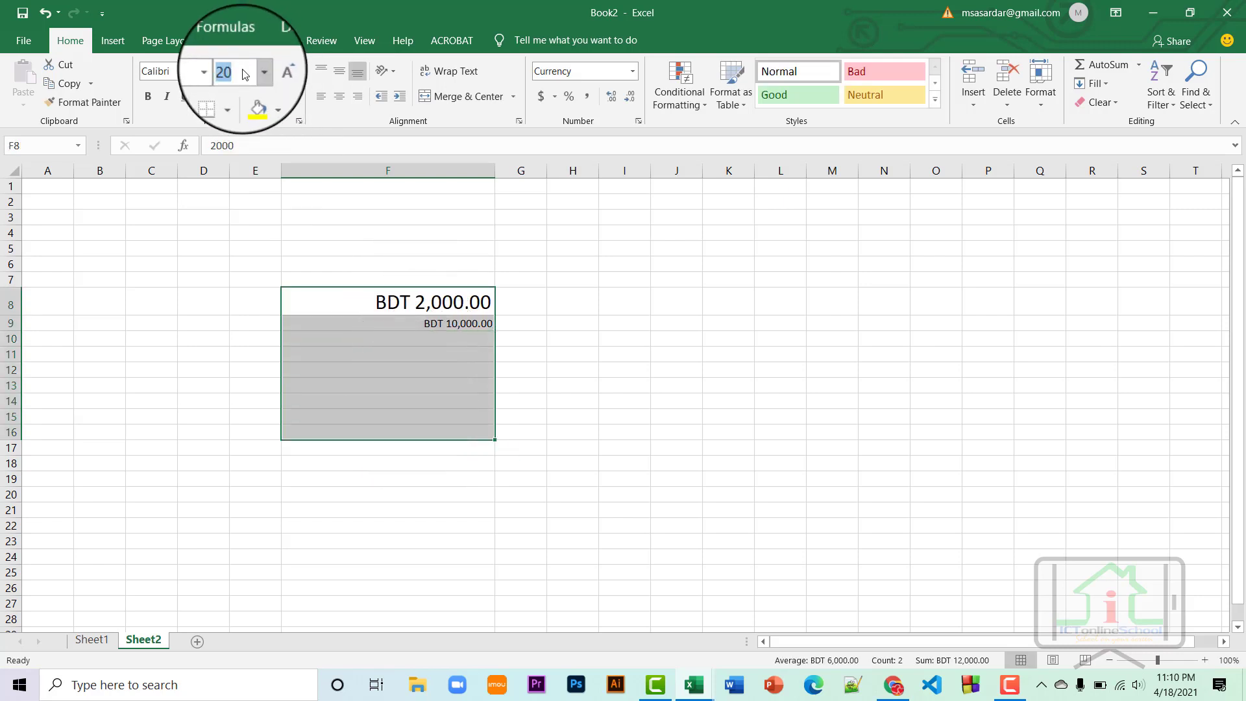
pyautogui.press('Return')
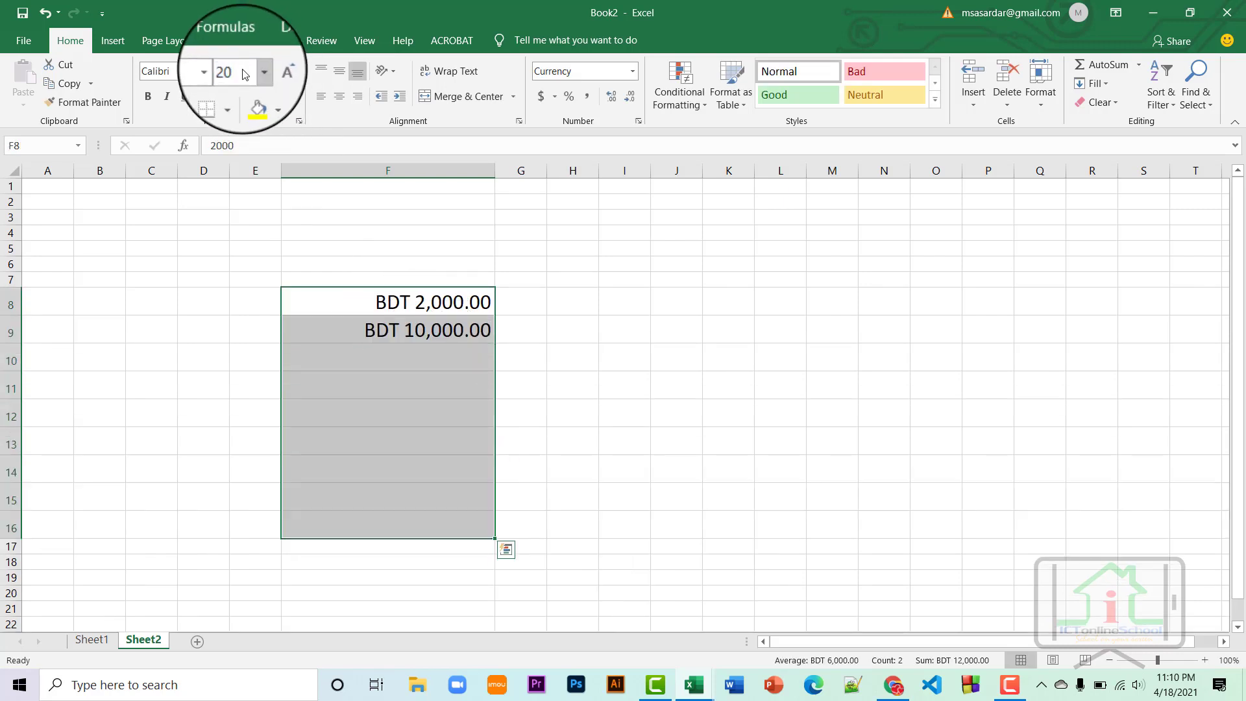
# Add cells F8 and F9 in cell F10 with the formula =F8+F9.
pyautogui.click(467, 368)
pyautogui.write('=')
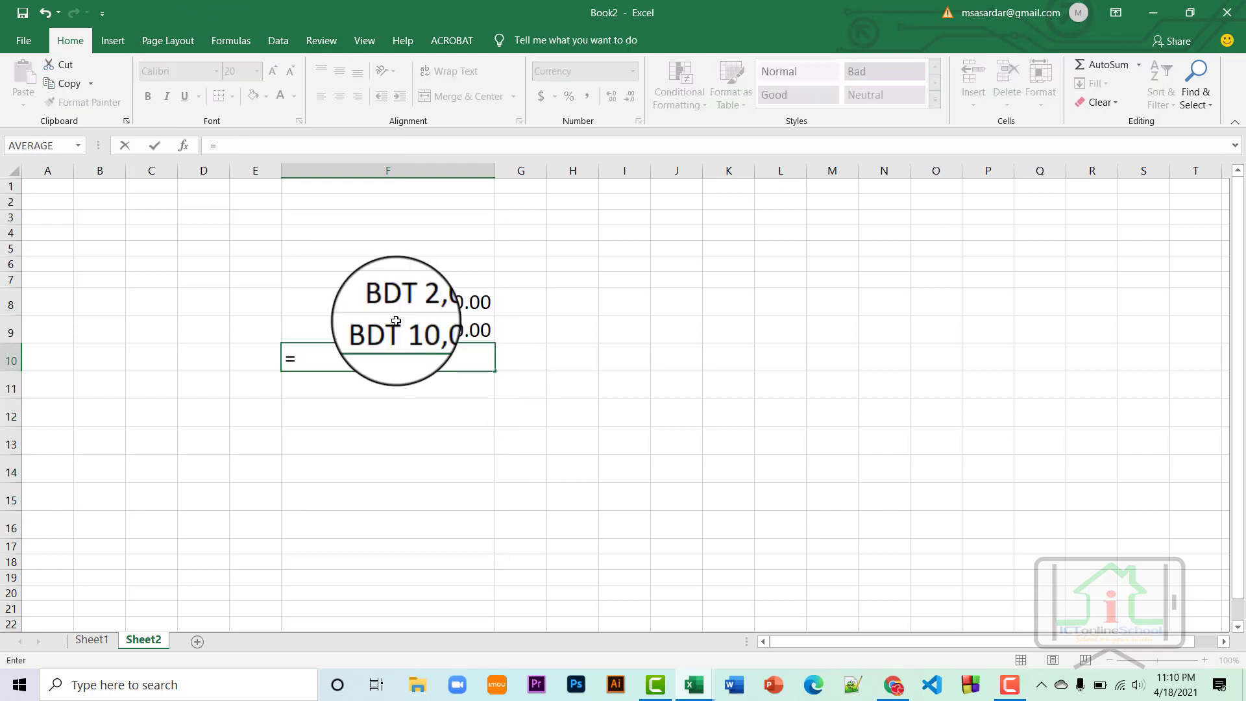
pyautogui.click(403, 306)
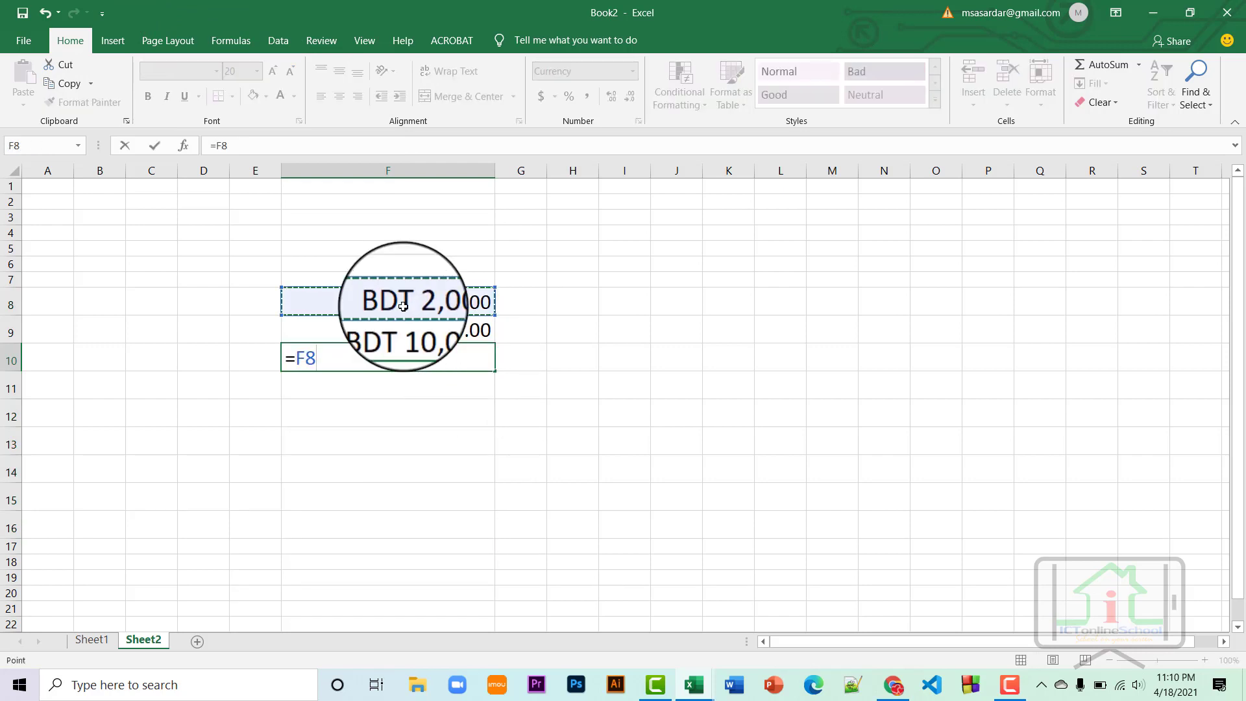
pyautogui.write('+')
pyautogui.click(409, 331)
pyautogui.press('Return')
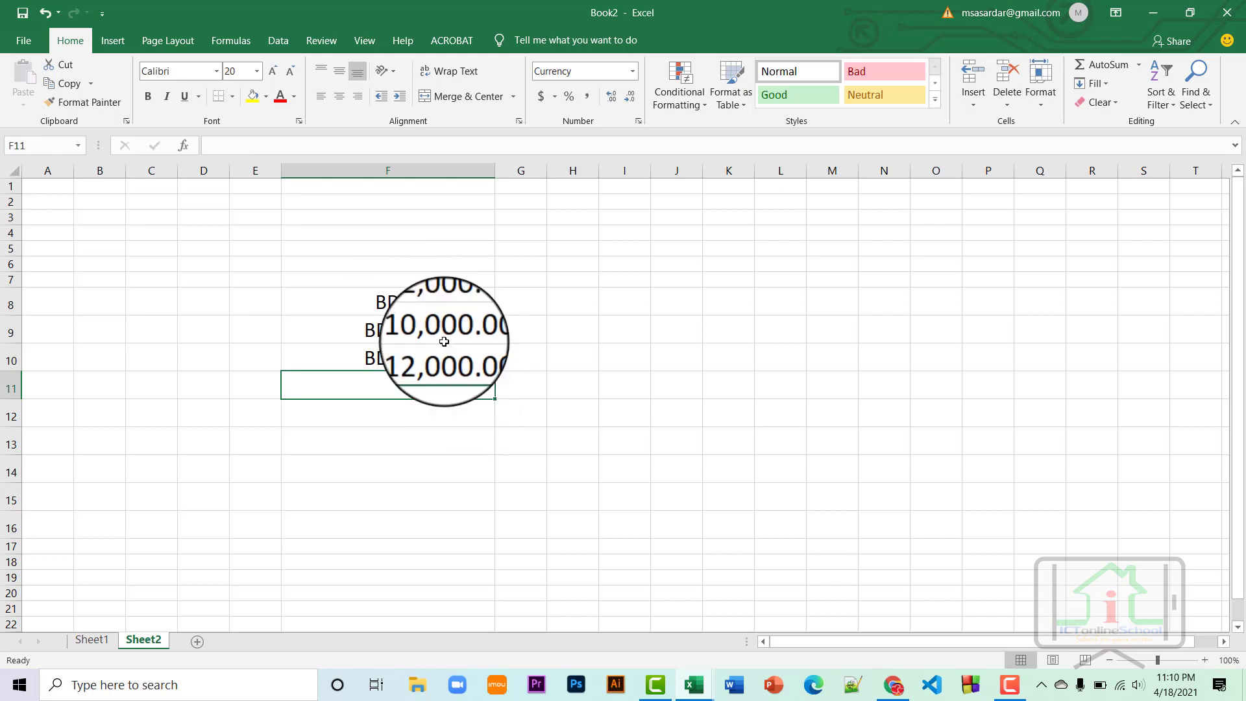
# Change the format of cells F8 to F10 to Number with two decimal places and the 1000 separator.
pyautogui.moveTo(368, 308); pyautogui.dragTo(378, 347)
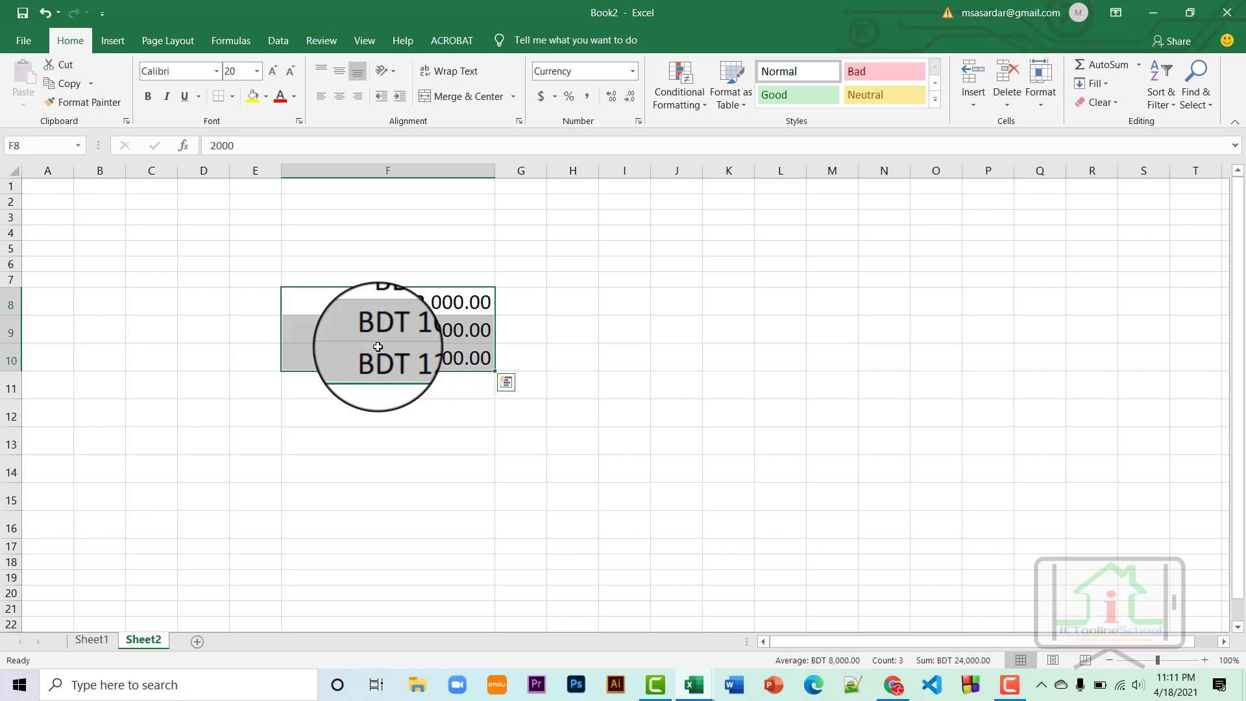
pyautogui.click(640, 121)
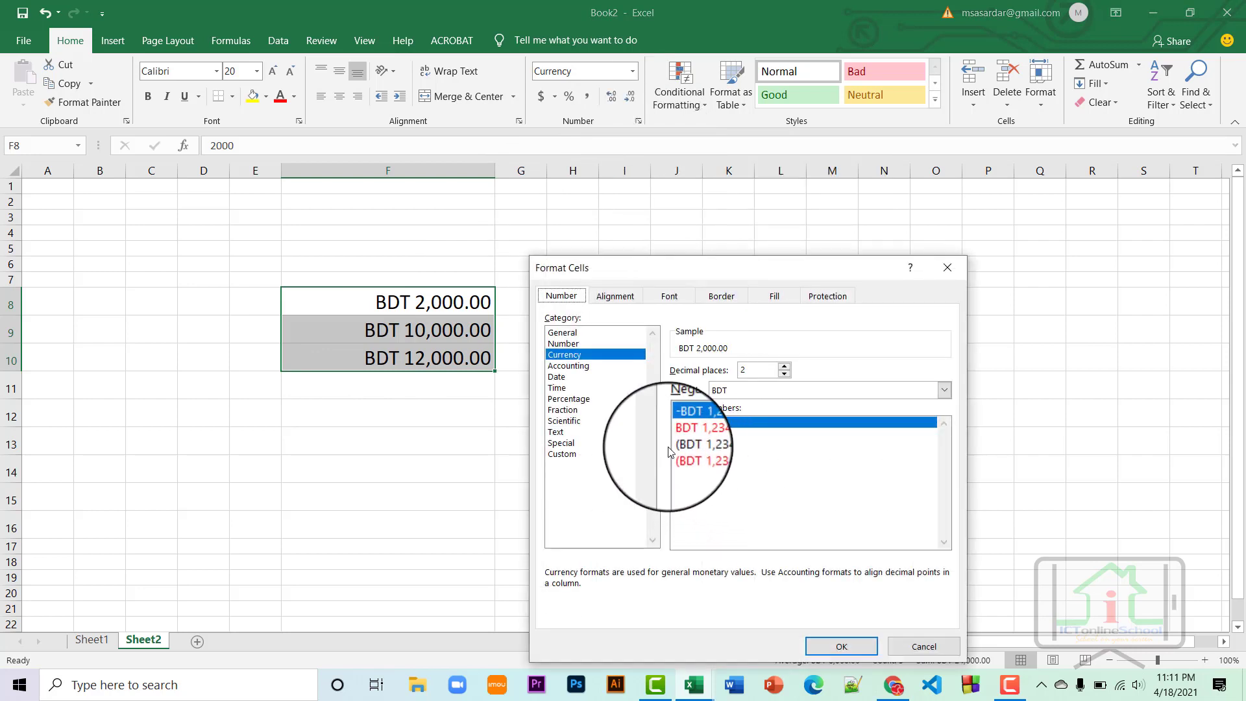
pyautogui.click(563, 343)
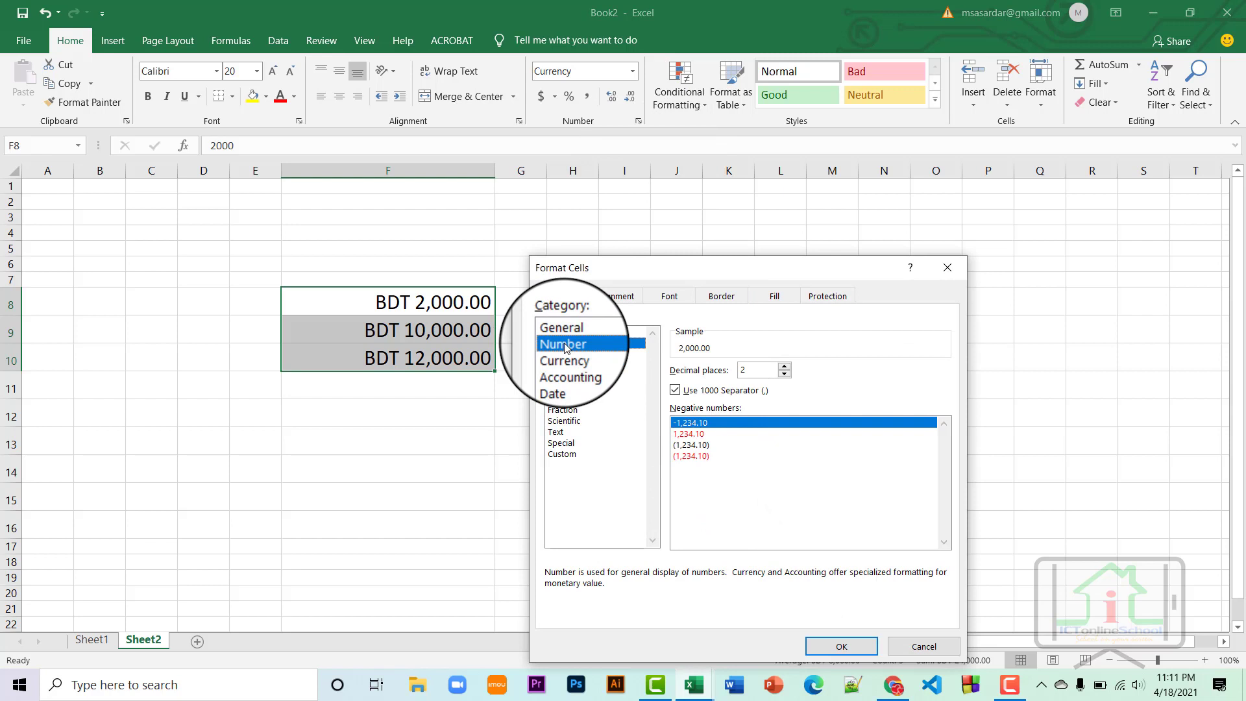
pyautogui.click(842, 648)
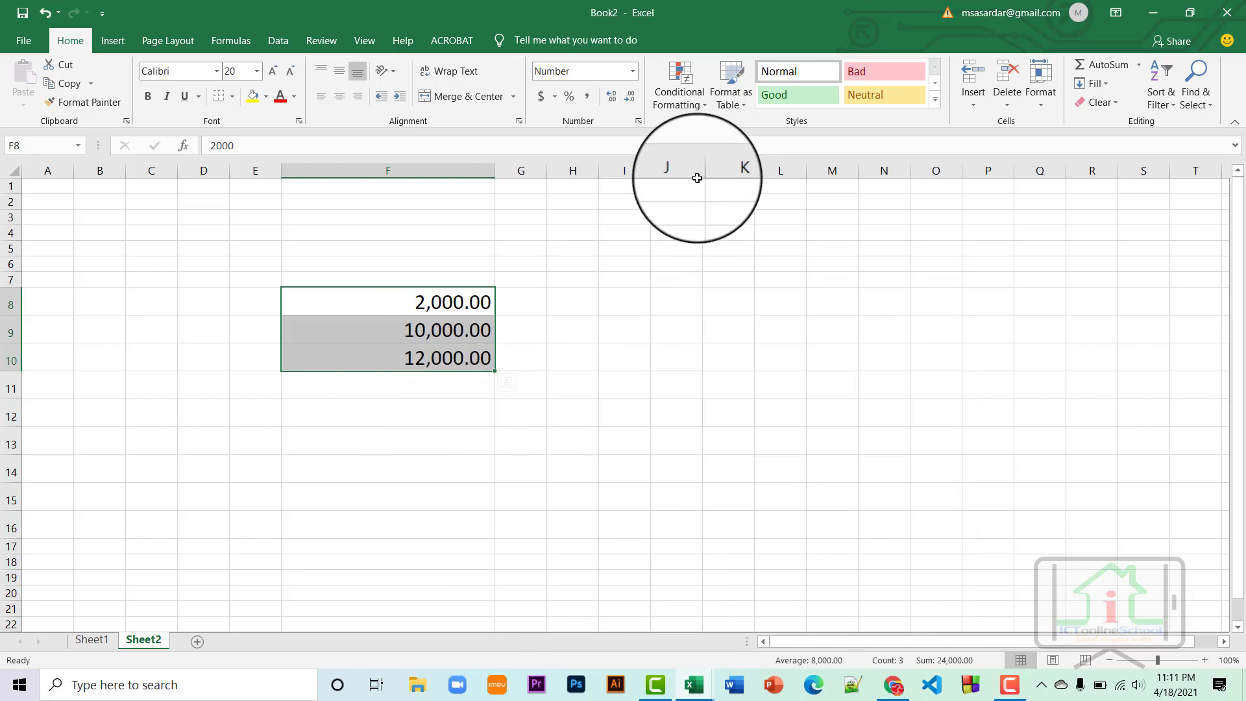
# Format cells F8 to F10 as Date with the 14-Mar-2012 type.
pyautogui.click(638, 121)
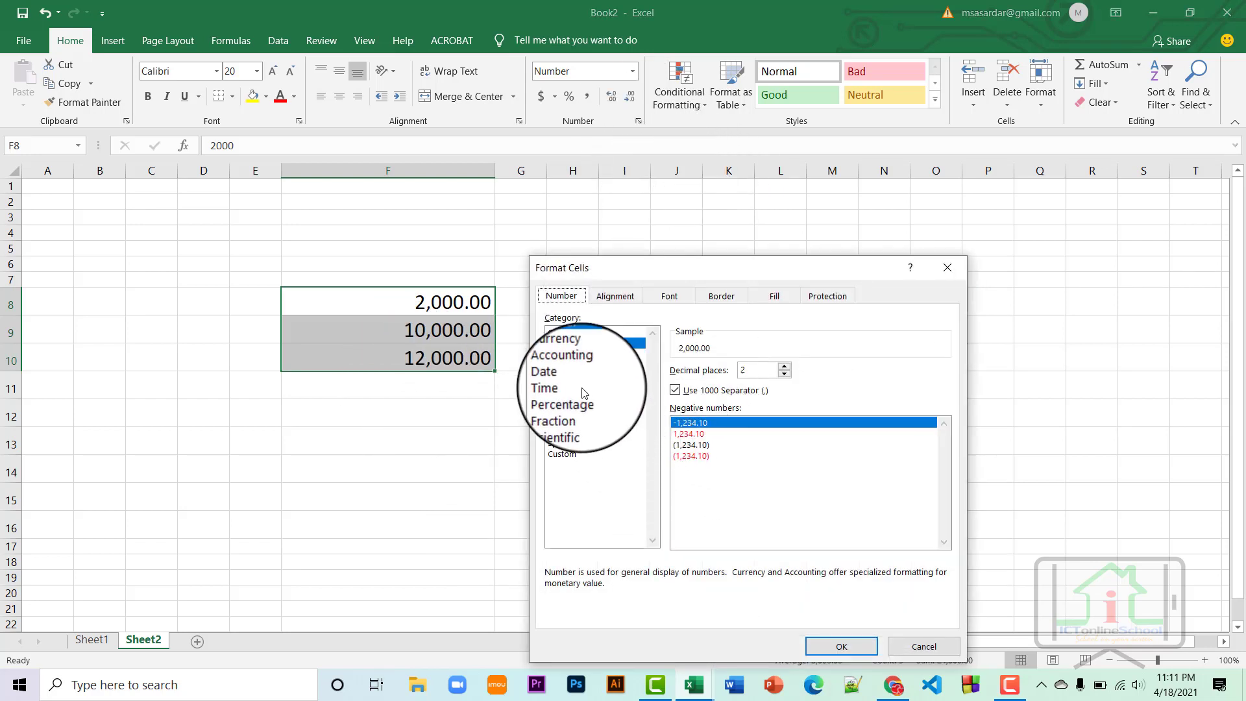
pyautogui.click(560, 377)
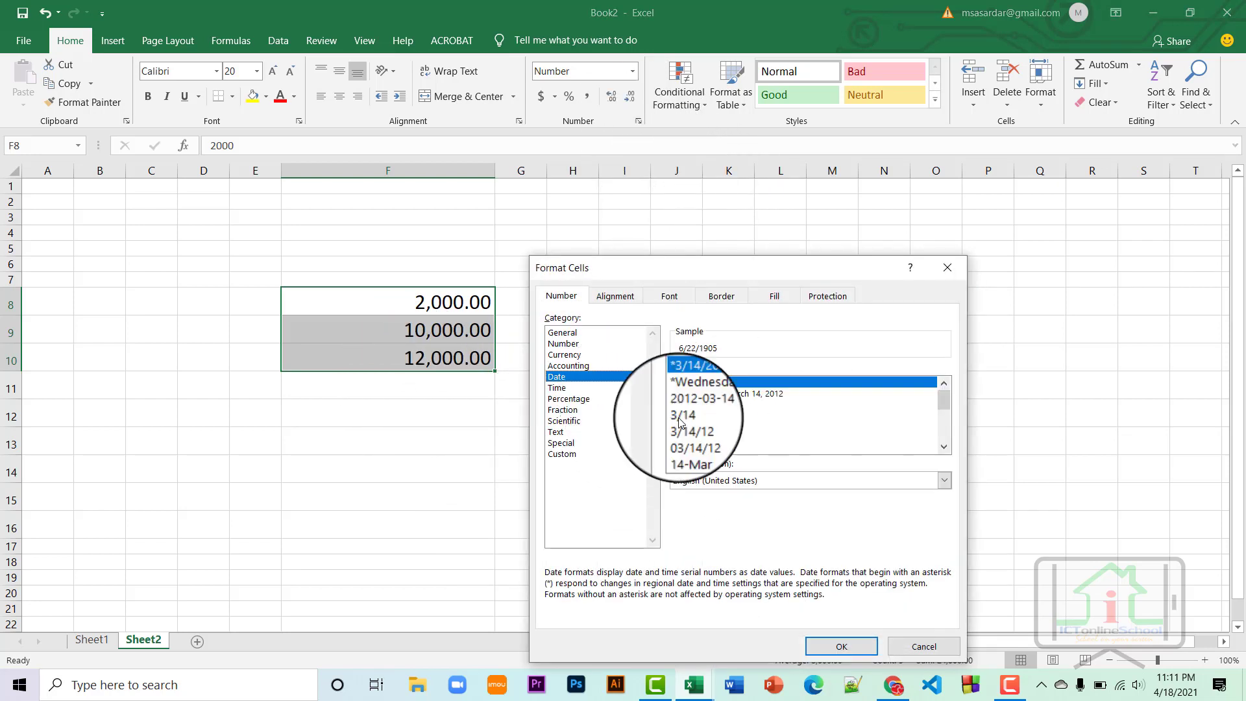
pyautogui.click(750, 395)
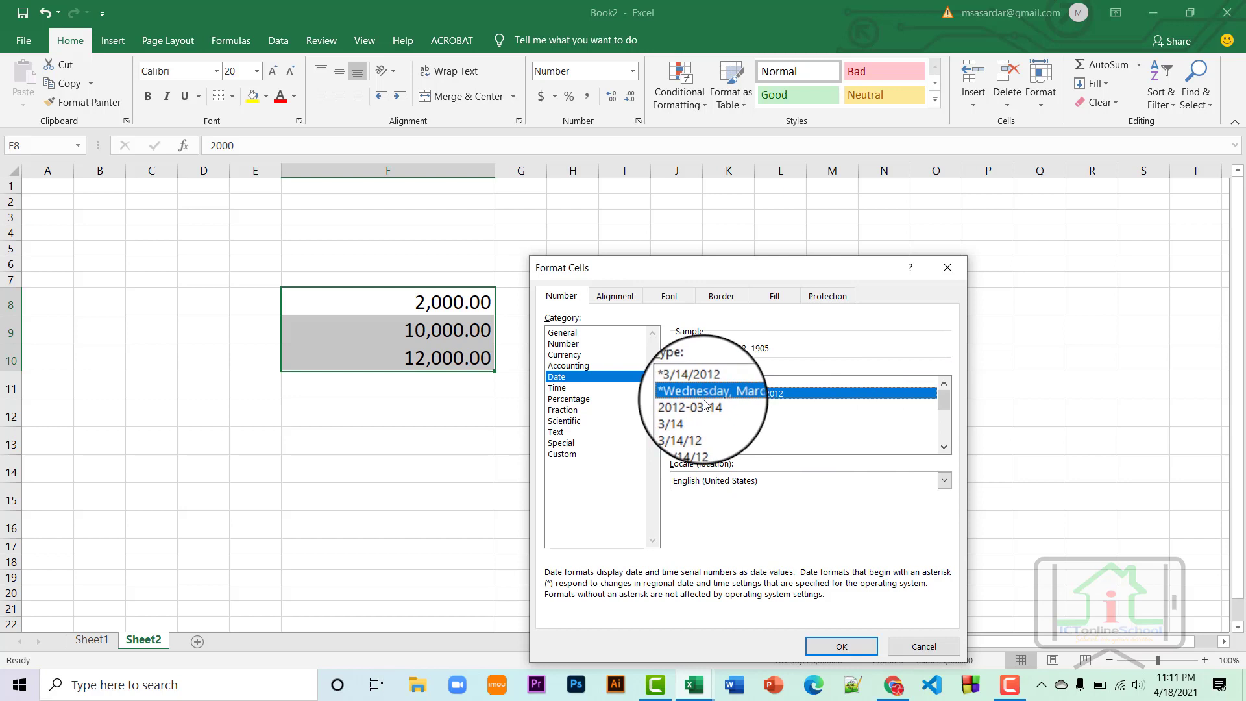
pyautogui.moveTo(943, 406); pyautogui.dragTo(944, 432)
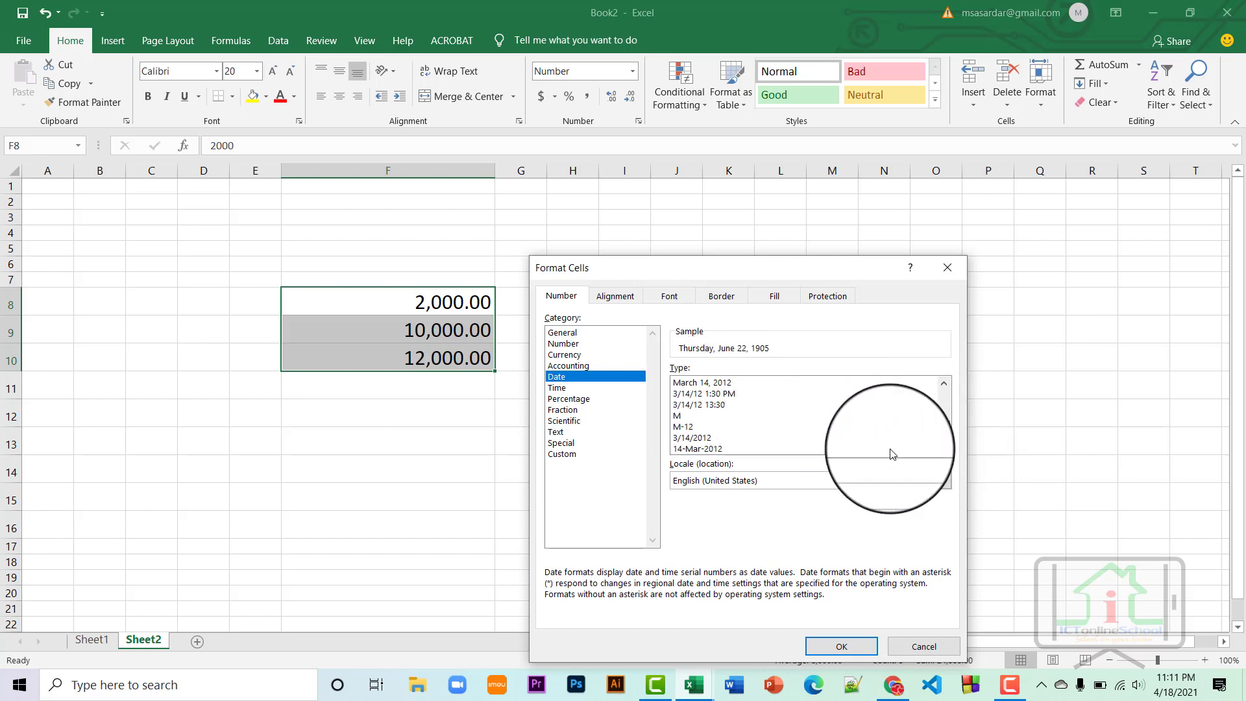
pyautogui.click(724, 453)
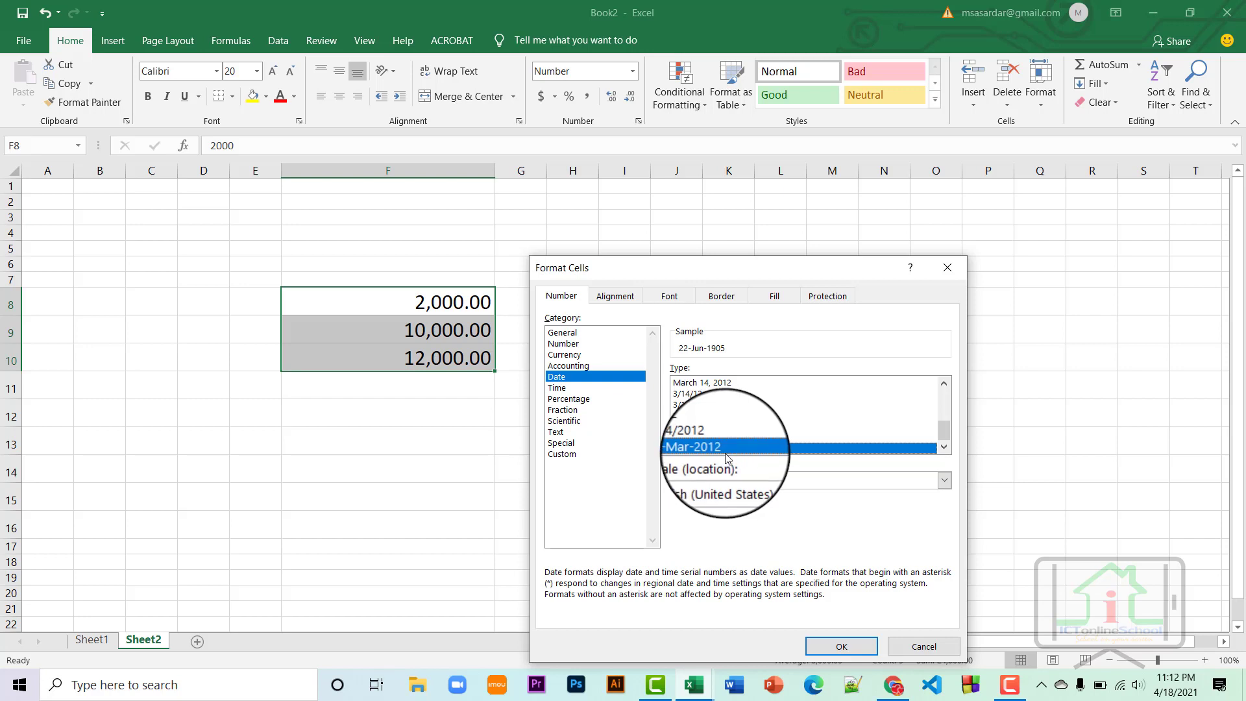
pyautogui.click(829, 647)
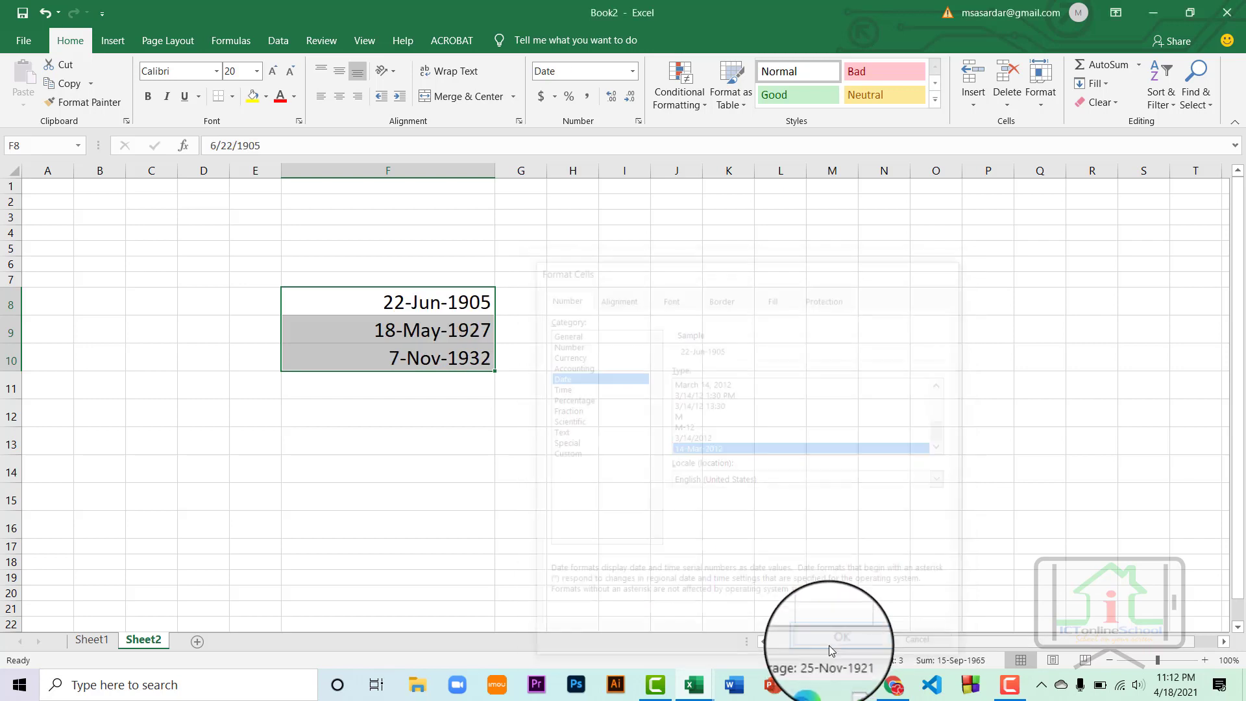
pyautogui.click(459, 393)
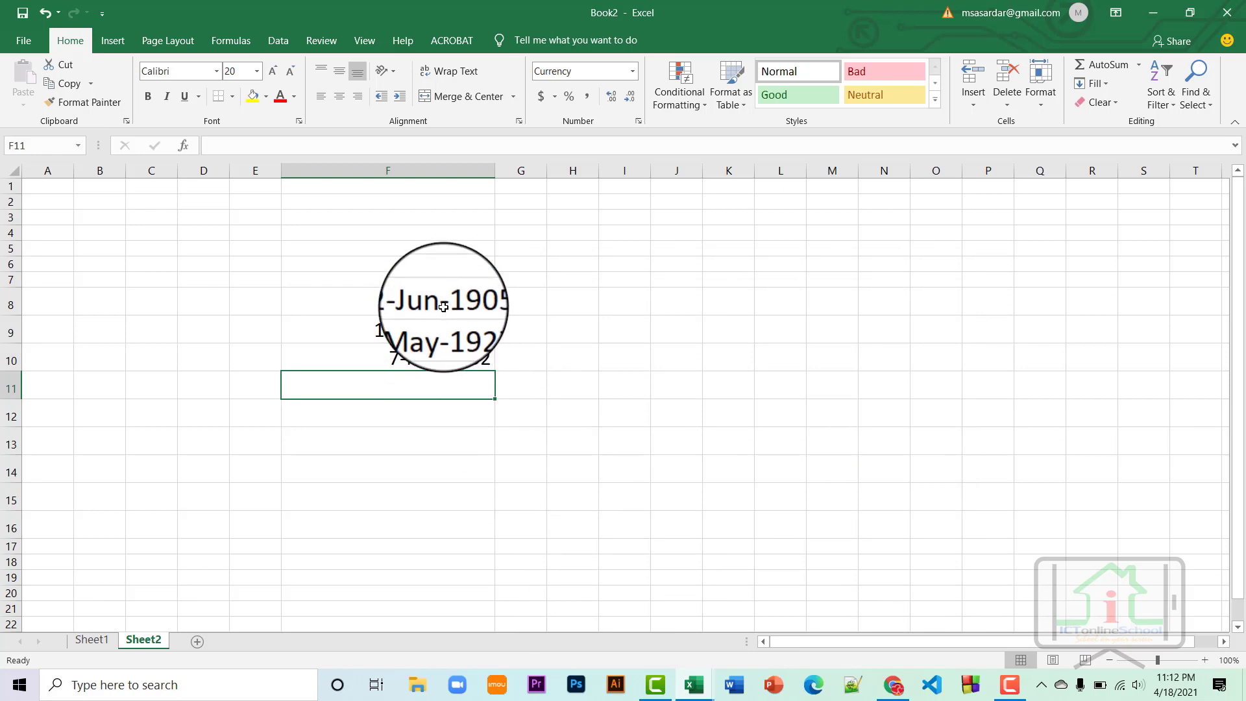
# Clear the contents of cells F8 to F10 and enter the date 12-03-2021 in cell F8.
pyautogui.moveTo(445, 300); pyautogui.dragTo(447, 358)
pyautogui.press('Delete')
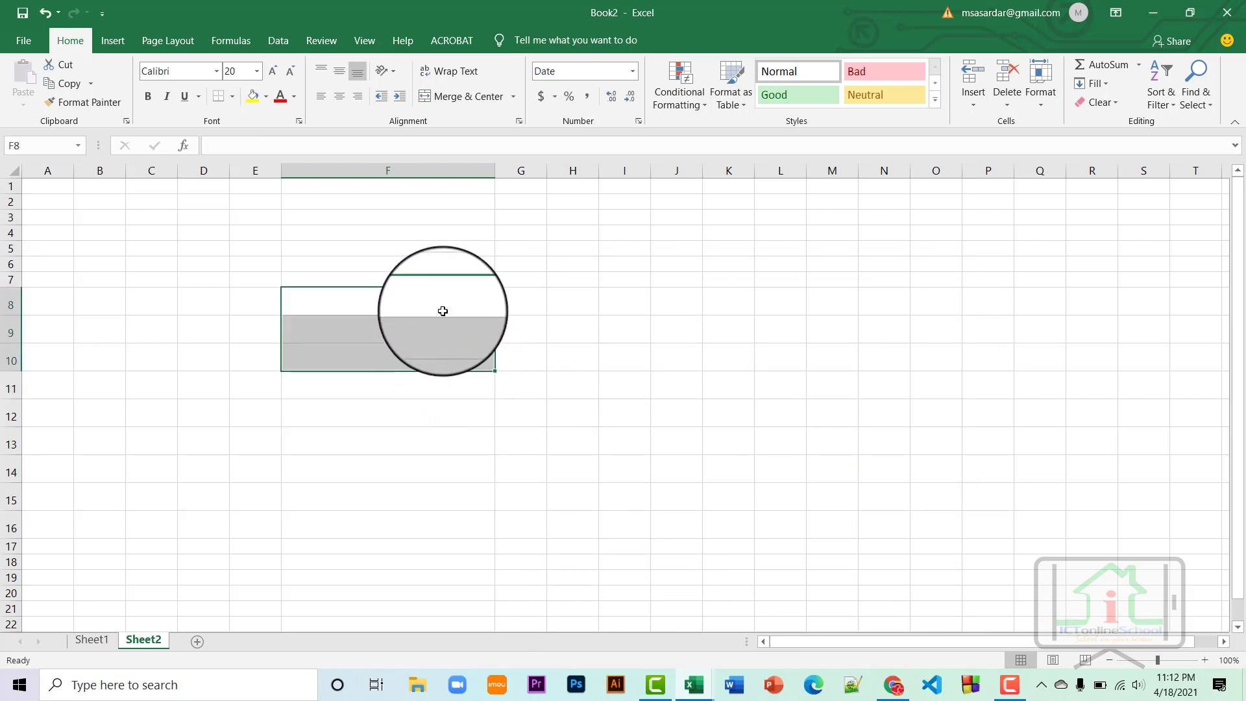
pyautogui.click(443, 309)
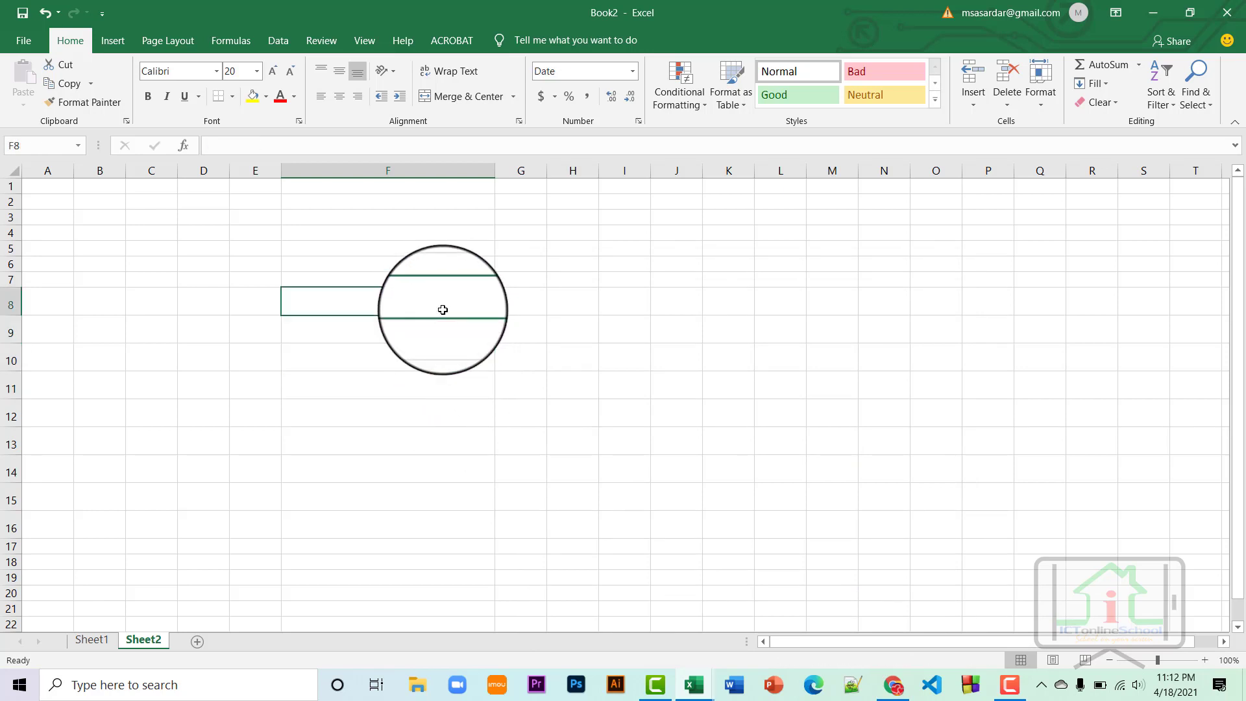
pyautogui.write('12')
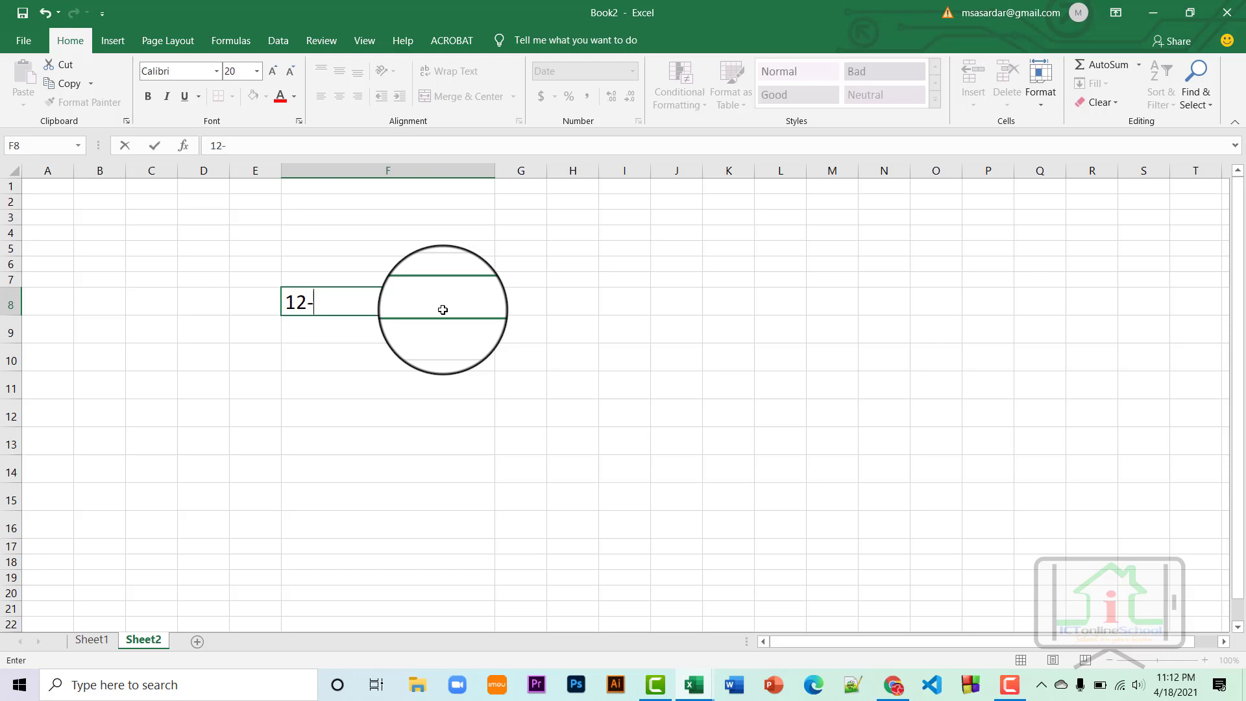
pyautogui.write('-03-202')
pyautogui.press('Return')
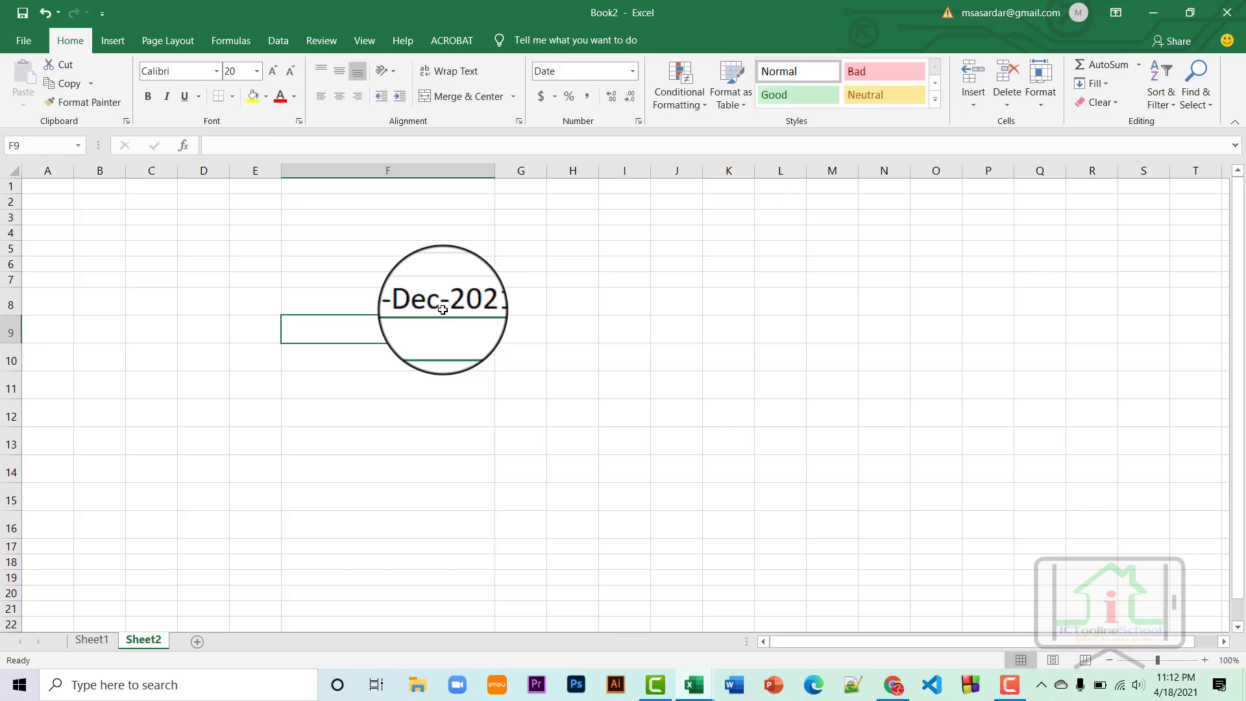
# Check the date stored in cell F8 and enter 12/23/2021 in cell F9.
pyautogui.click(440, 304)
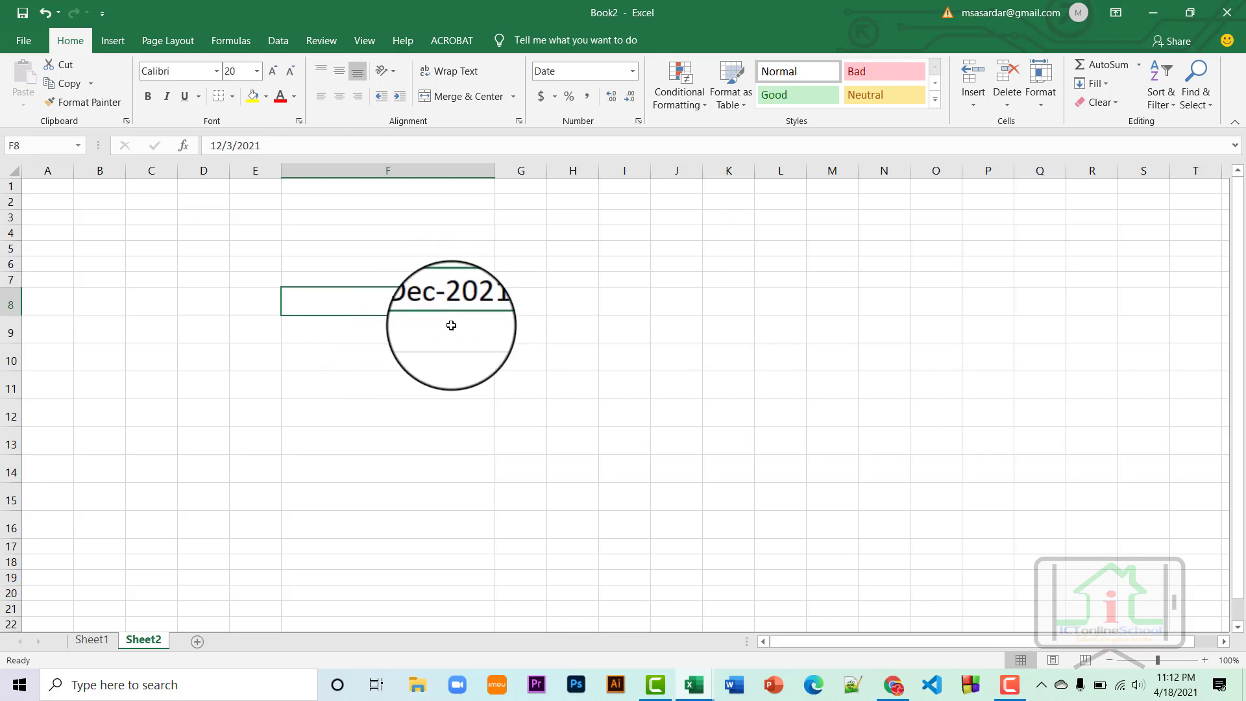
pyautogui.click(448, 335)
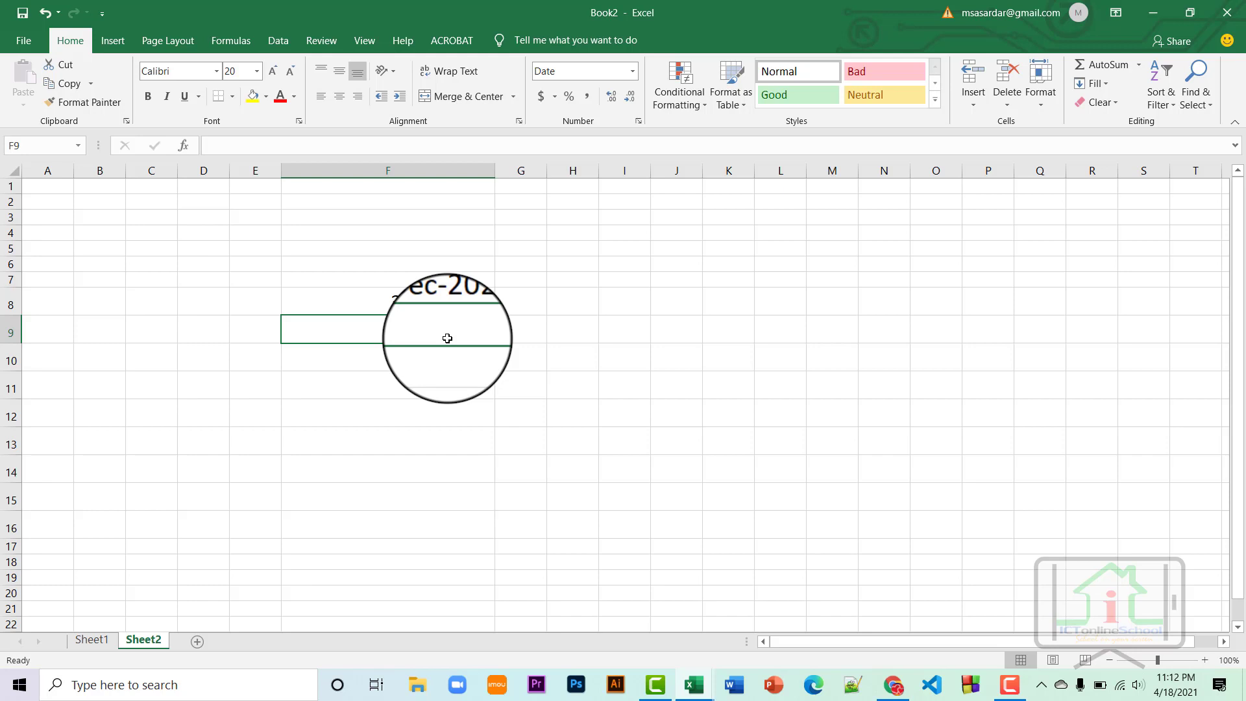
pyautogui.write('12/23/2021')
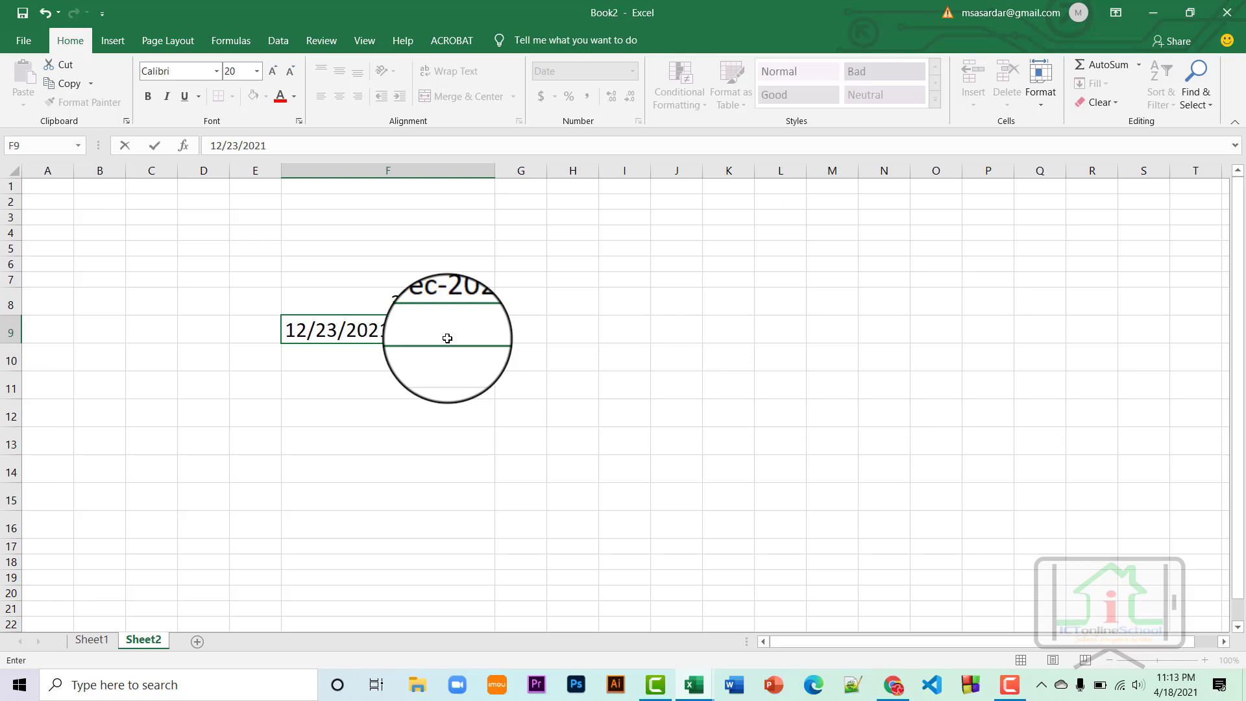
pyautogui.press('Return')
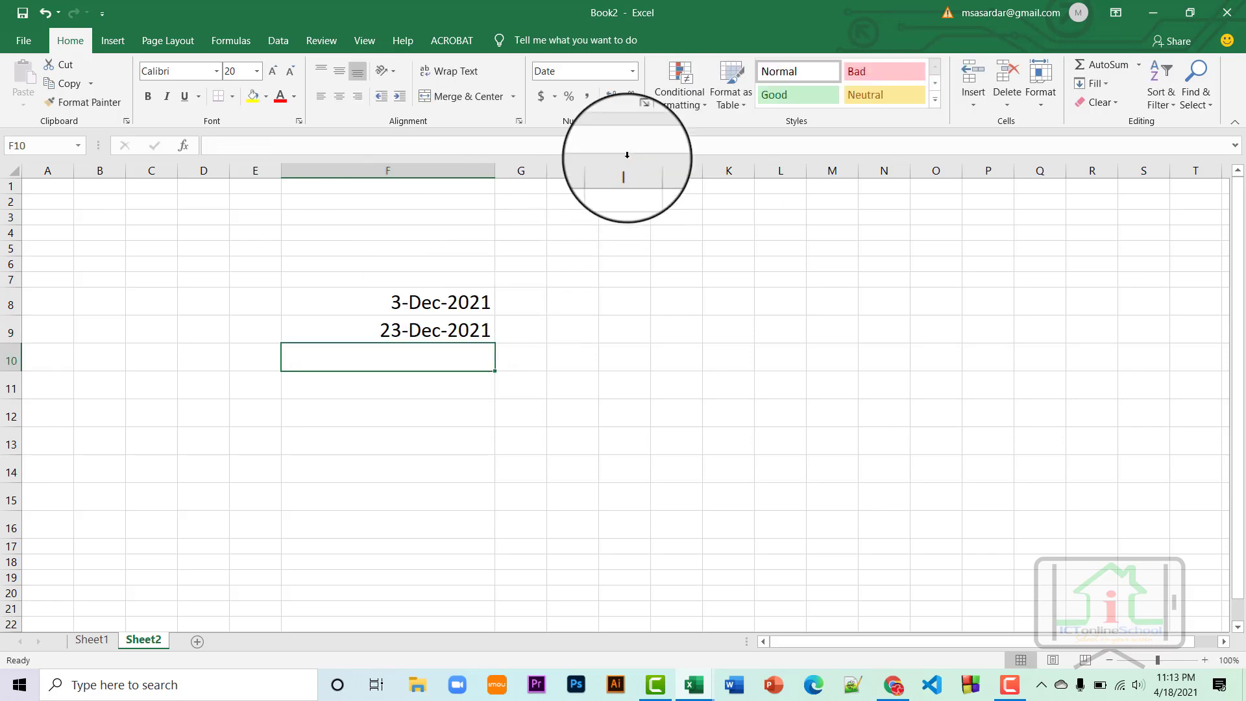
# Format cell F10 as Percentage with two decimal places and enter 52 in it.
pyautogui.click(638, 122)
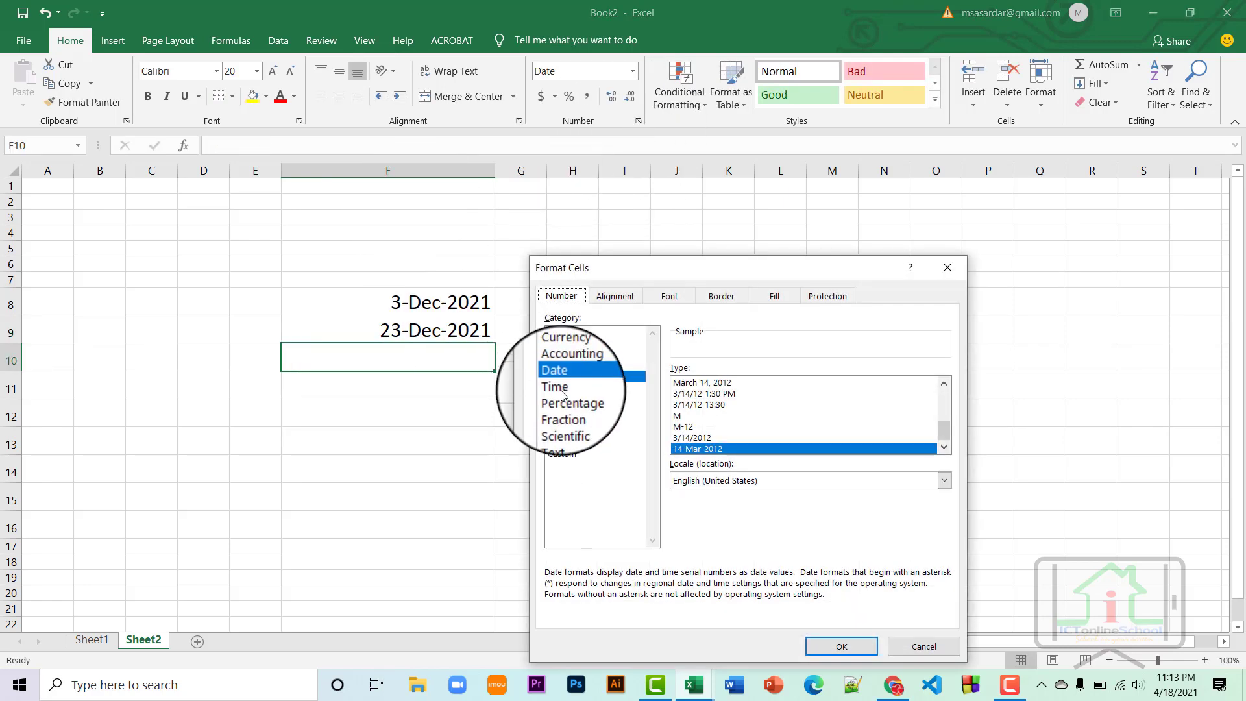
pyautogui.click(557, 388)
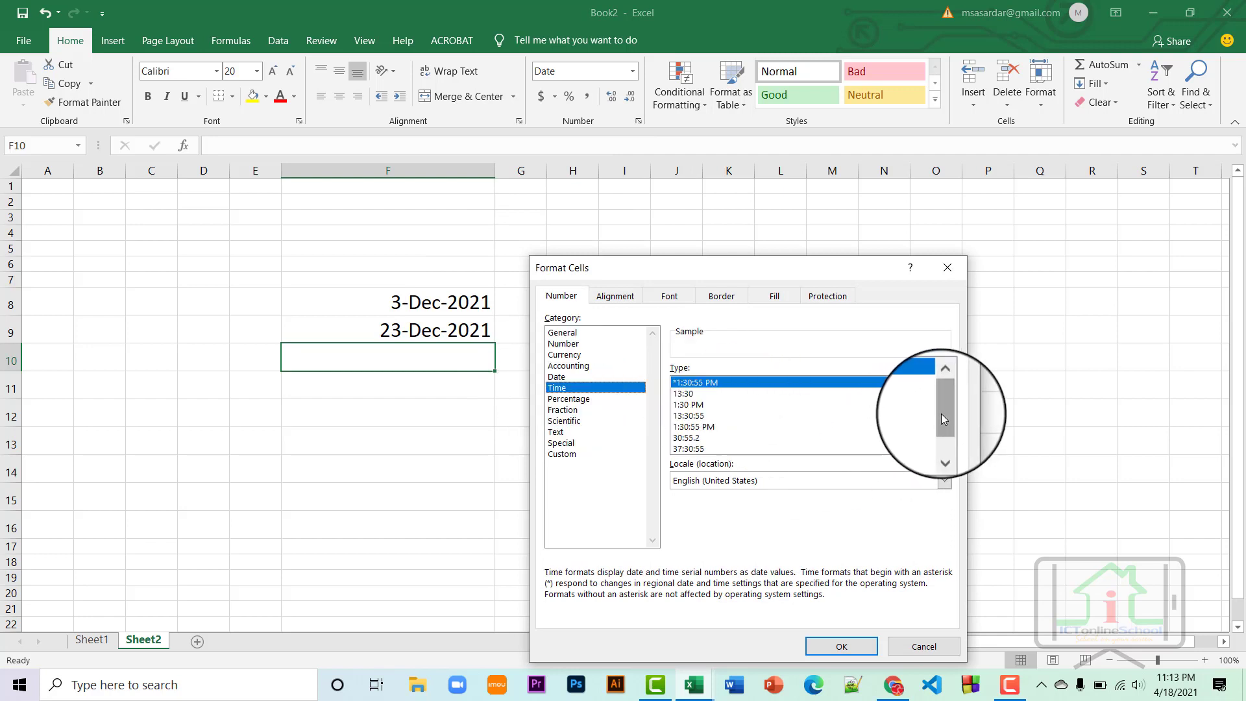
pyautogui.moveTo(942, 415); pyautogui.dragTo(945, 433)
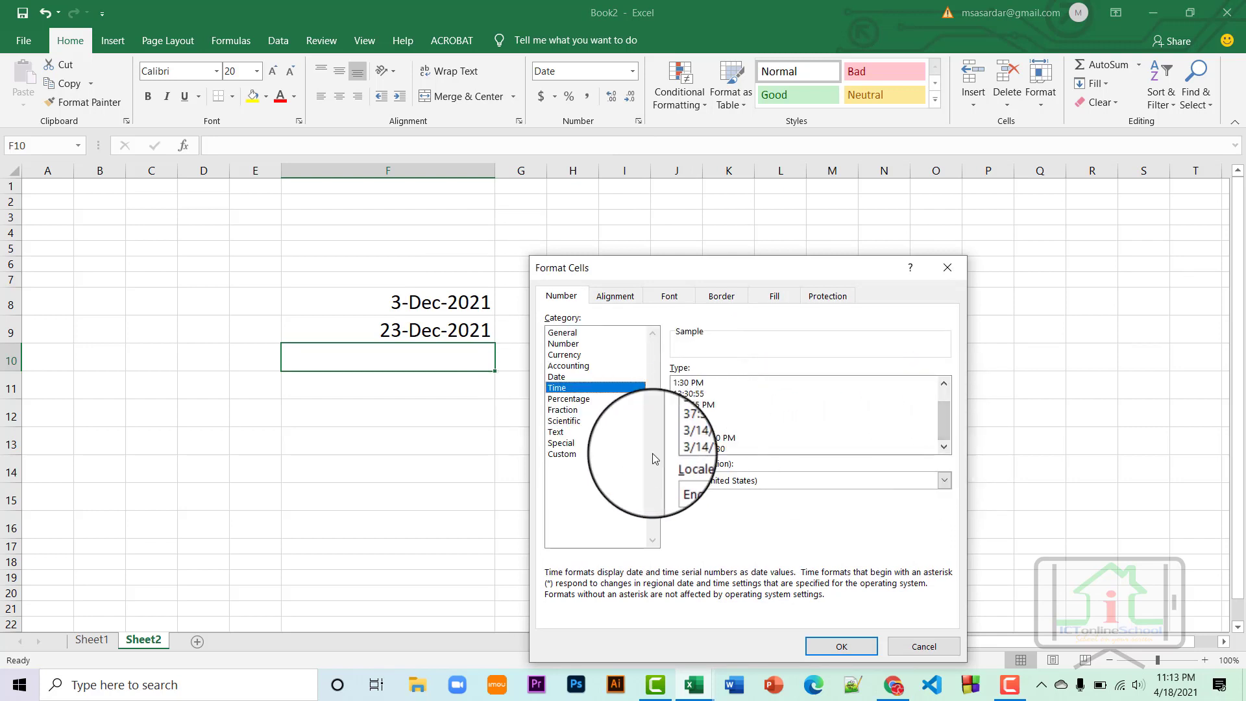
pyautogui.click(570, 399)
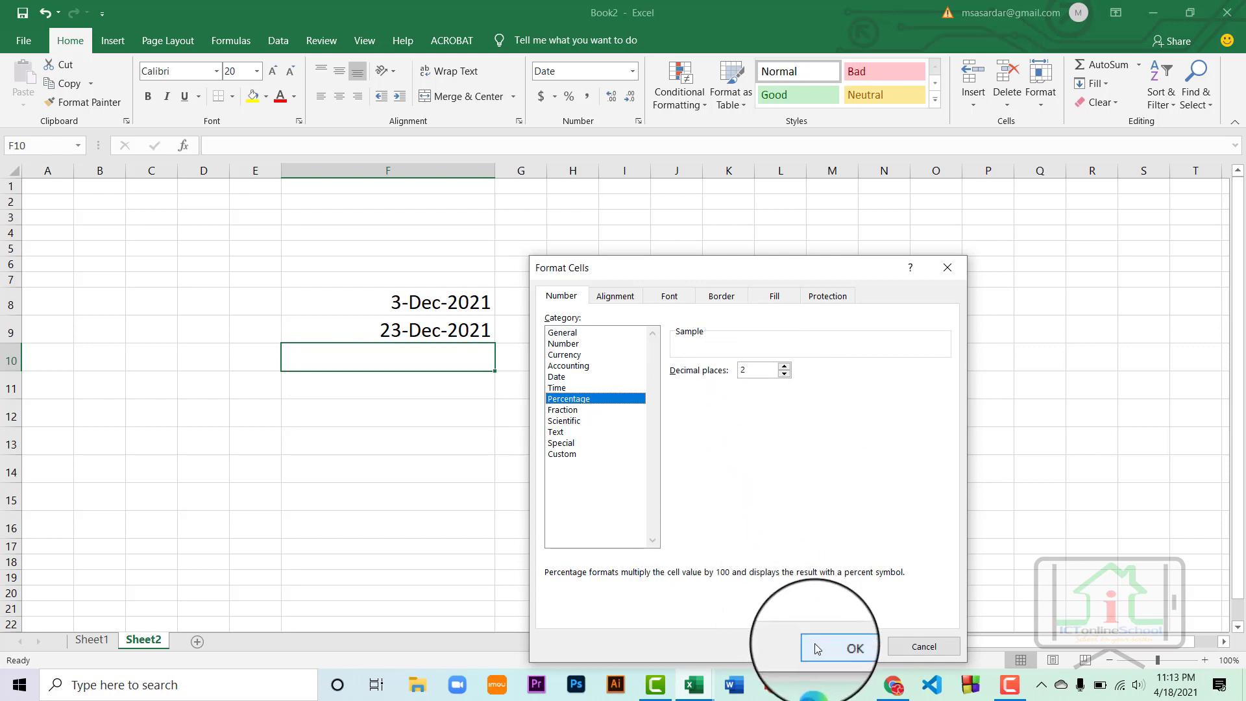
pyautogui.click(842, 646)
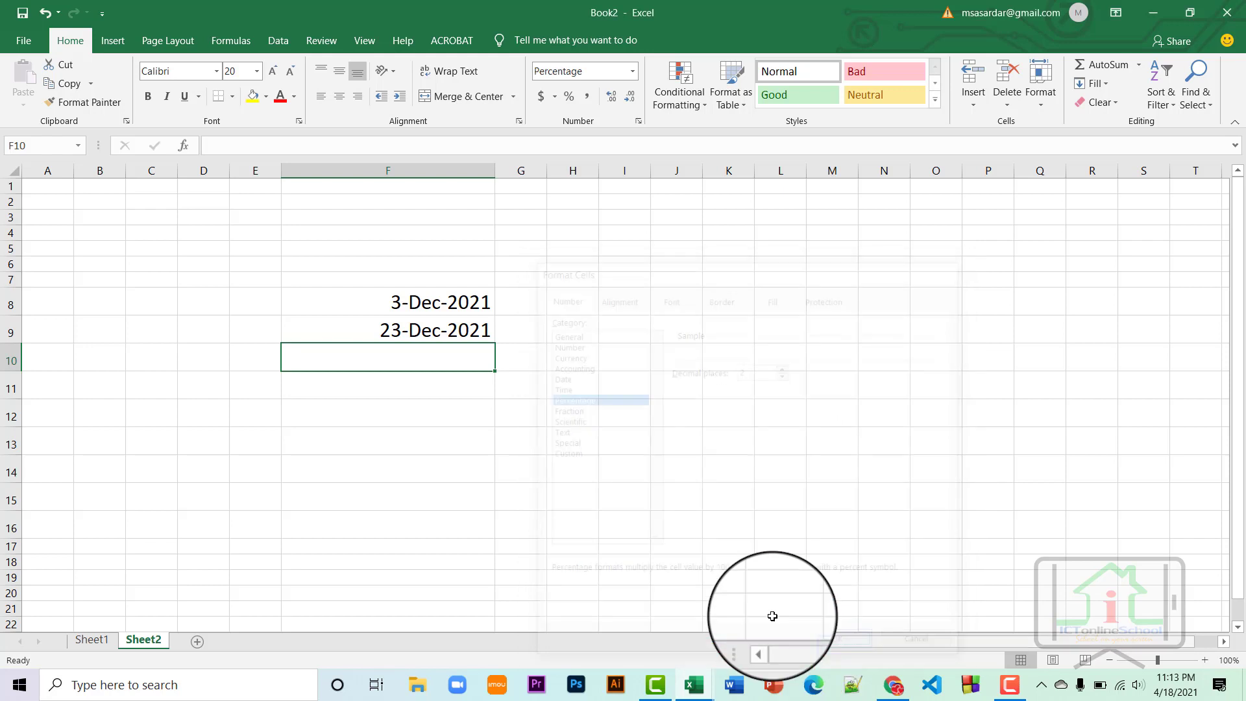
pyautogui.click(458, 386)
pyautogui.click(449, 363)
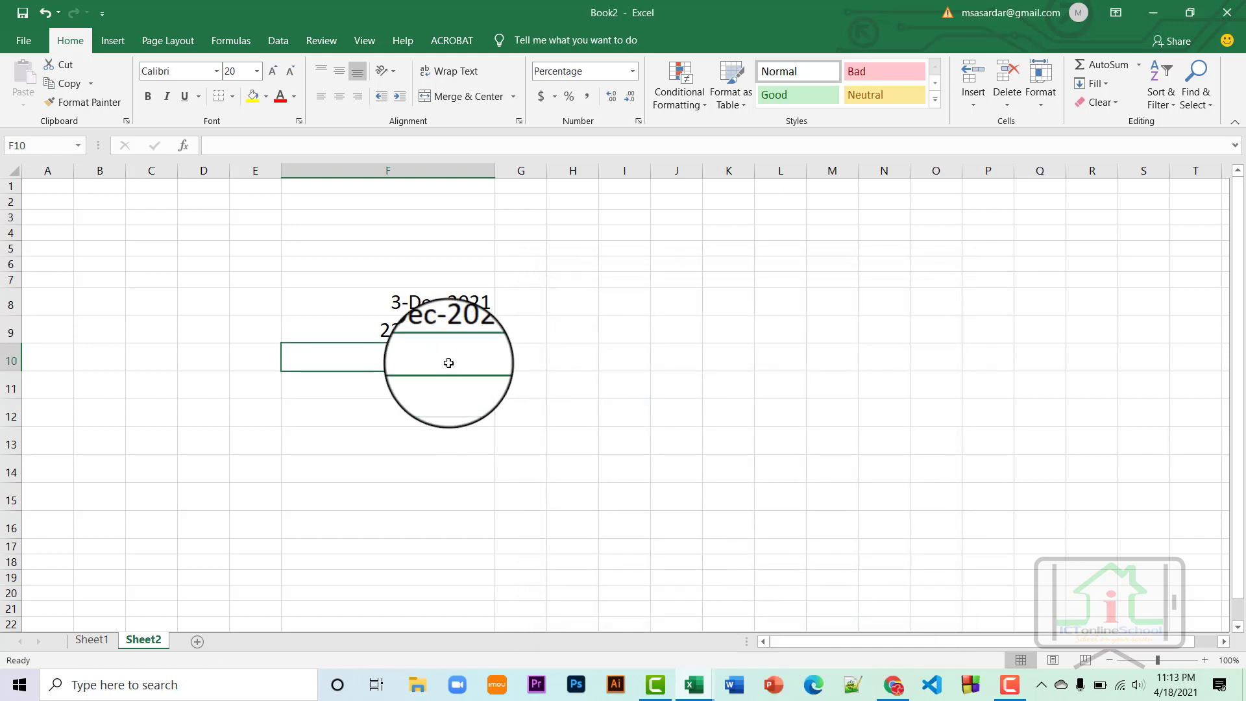
pyautogui.write('52')
pyautogui.press('Return')
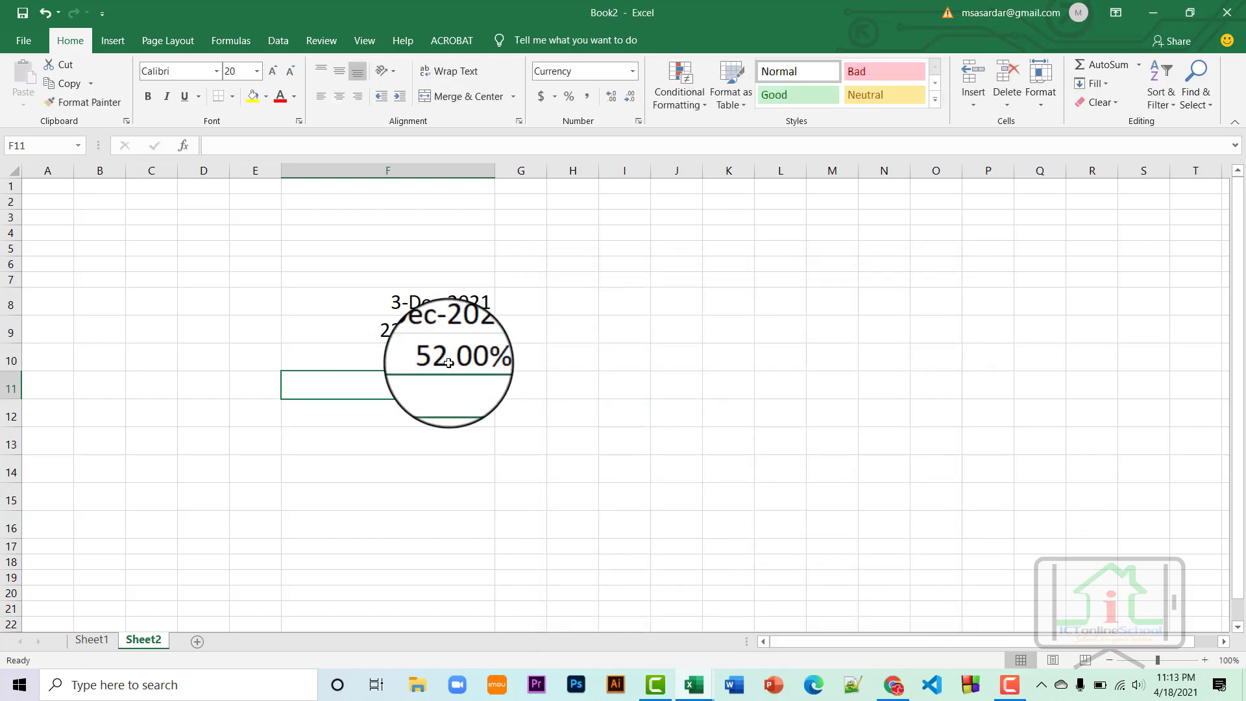
# Reduce the percentage in cell F10 to one decimal place.
pyautogui.click(474, 354)
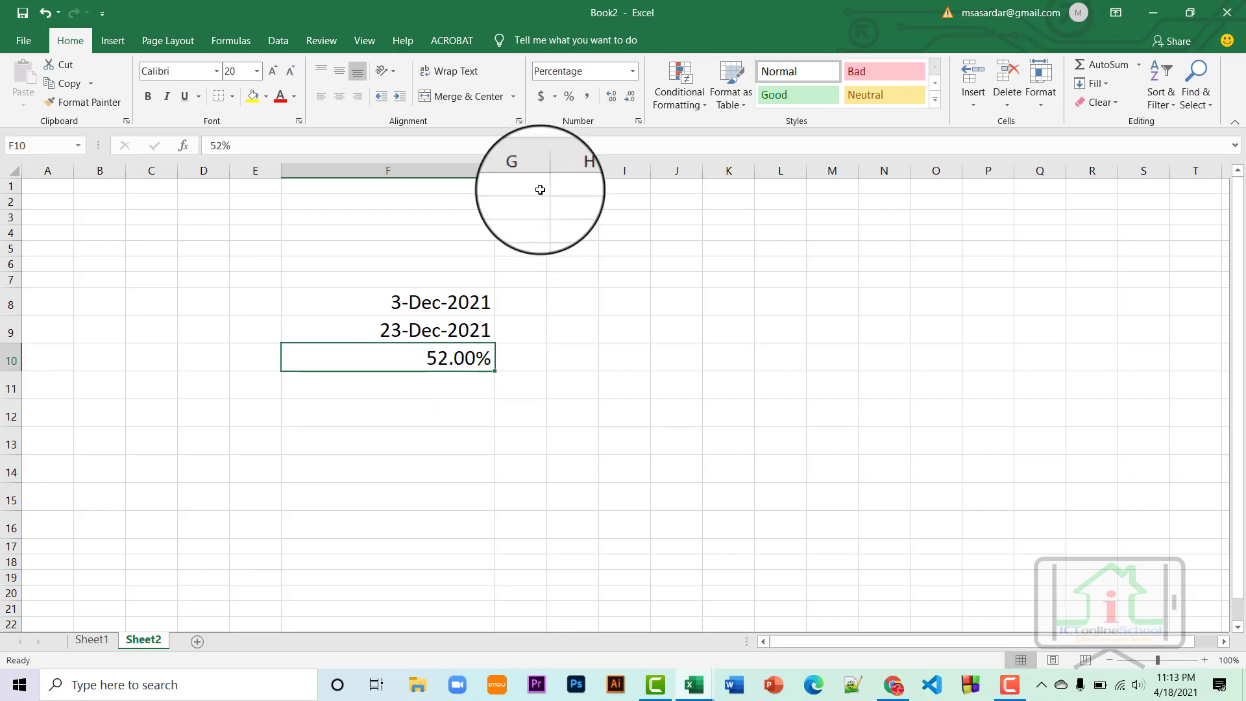
pyautogui.click(613, 103)
pyautogui.click(632, 103)
pyautogui.click(632, 103)
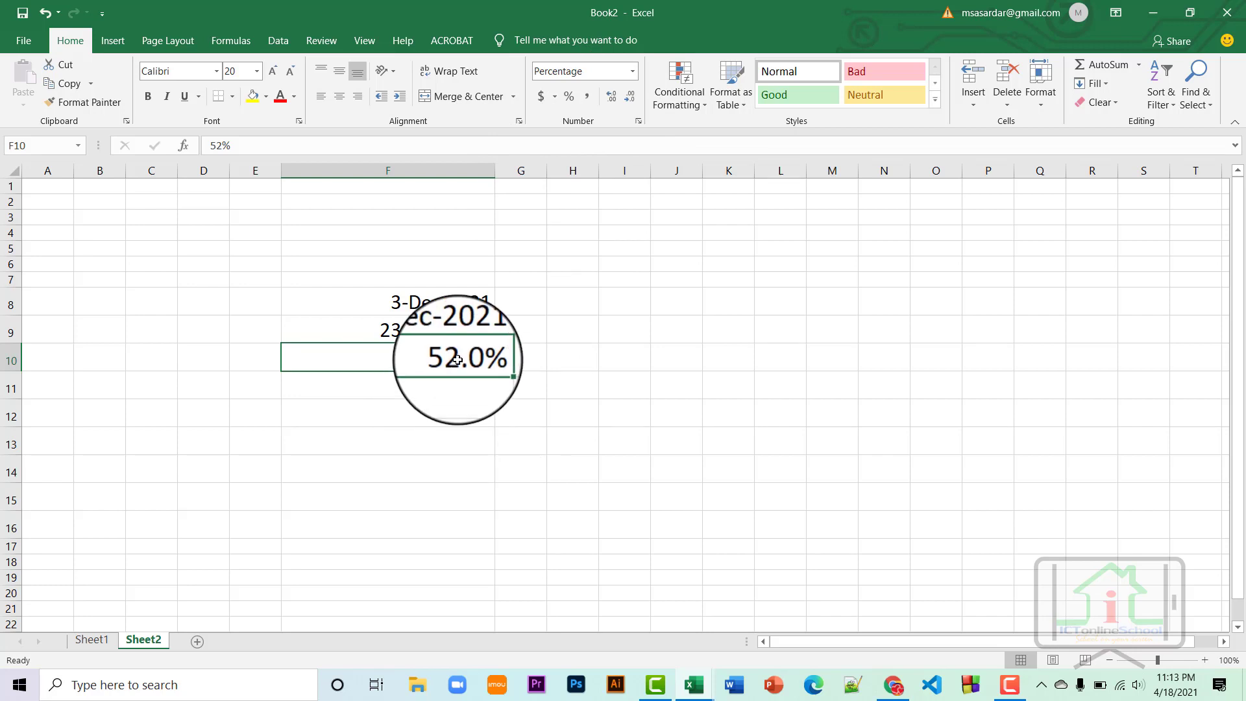
# Replace the value in cell F10 with 25.5%.
pyautogui.write('25.')
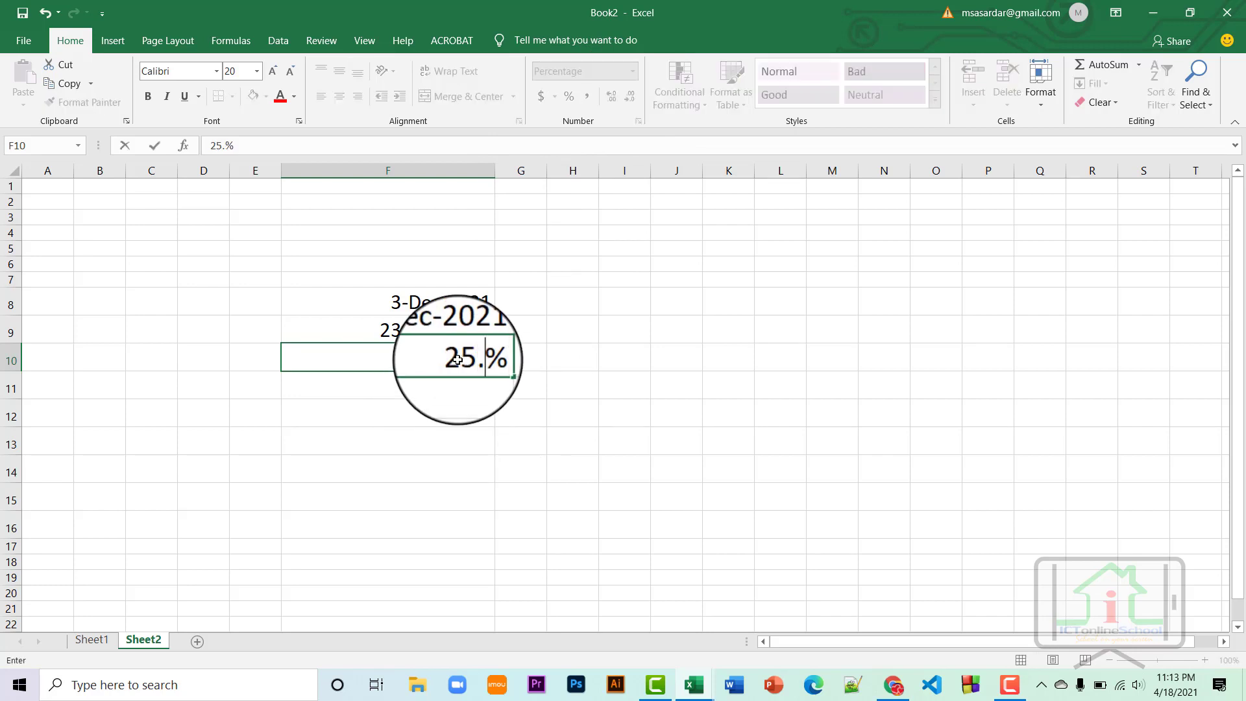
pyautogui.write('8')
pyautogui.press('BackSpace')
pyautogui.write('5')
pyautogui.press('Return')
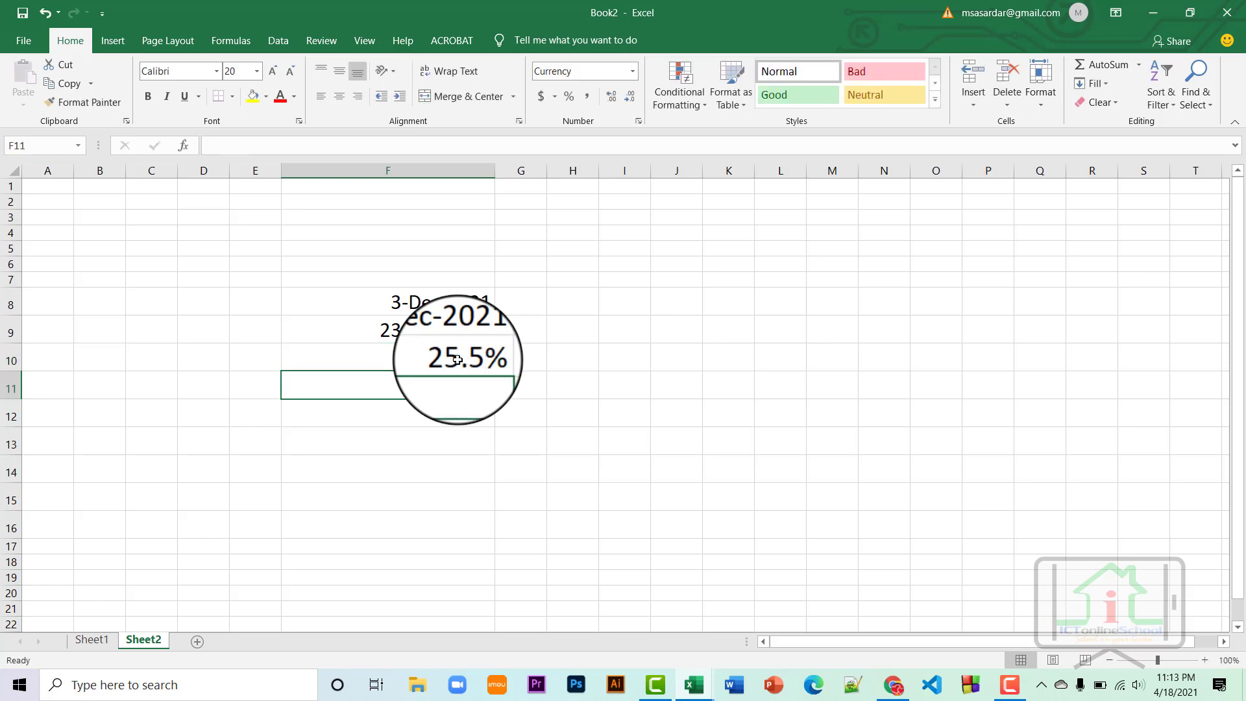
# Examine the Custom and Special number formats and the alignment options for cell F11 without applying any.
pyautogui.click(638, 121)
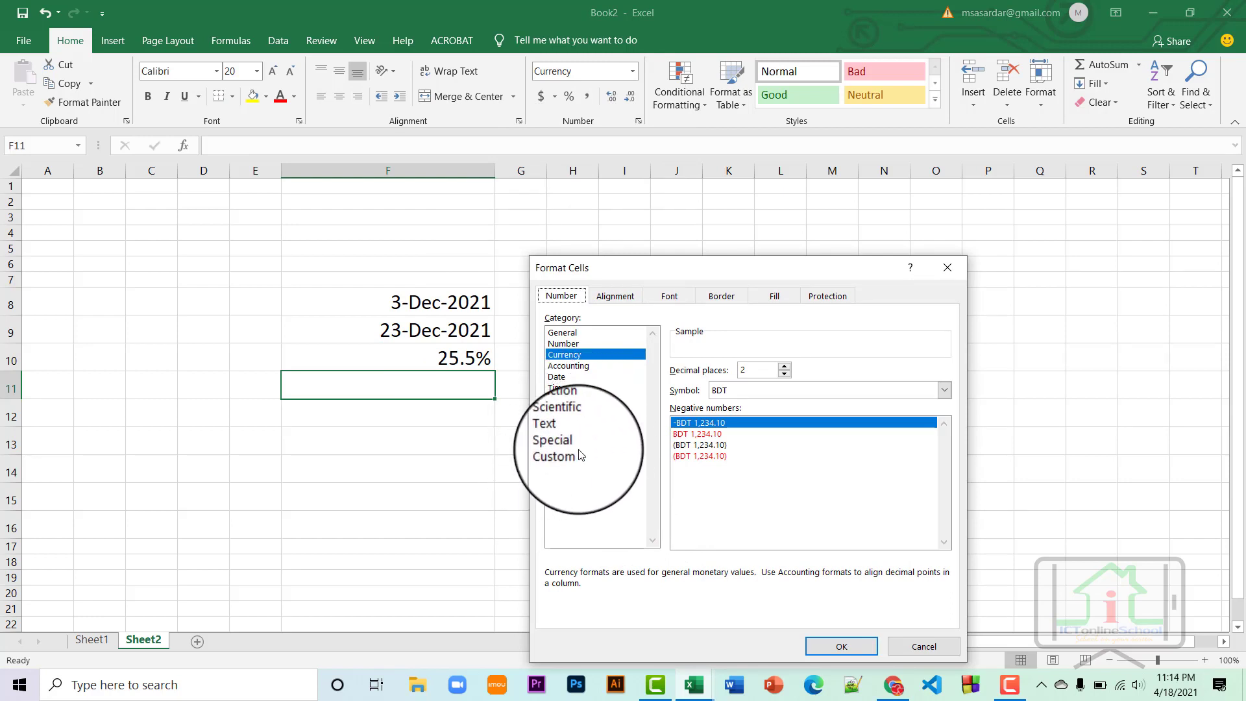
pyautogui.click(574, 461)
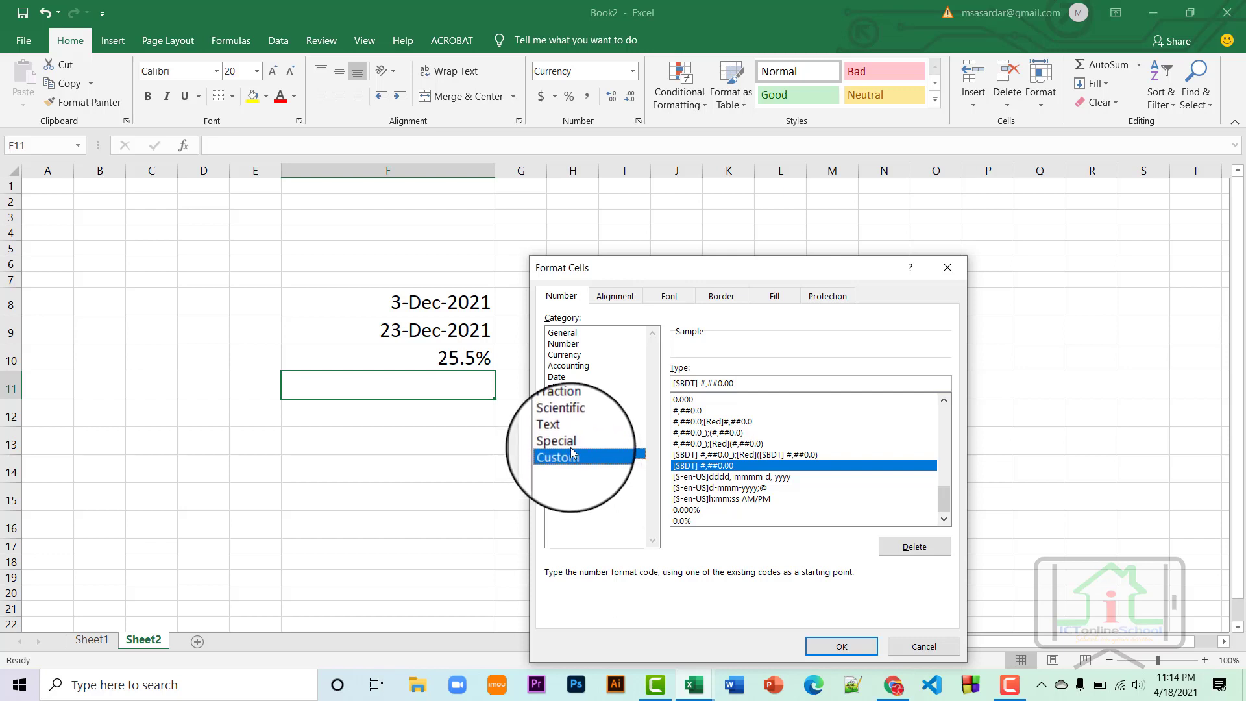
pyautogui.click(571, 446)
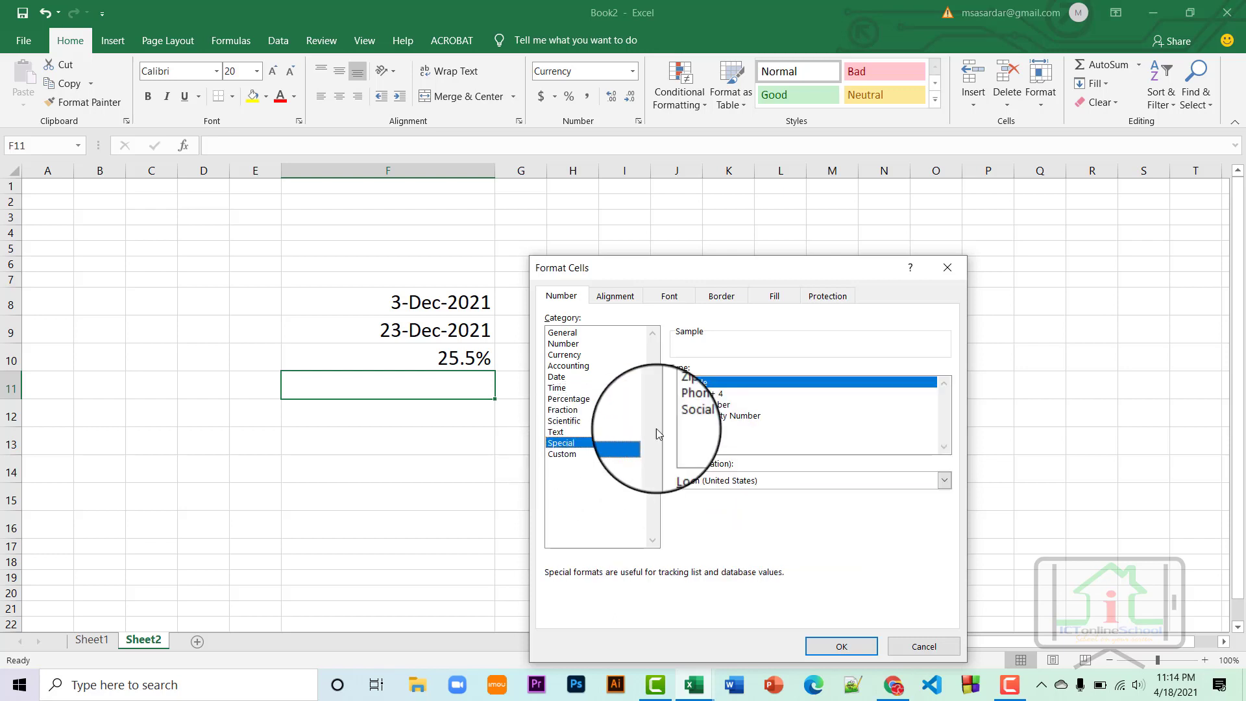
pyautogui.click(712, 395)
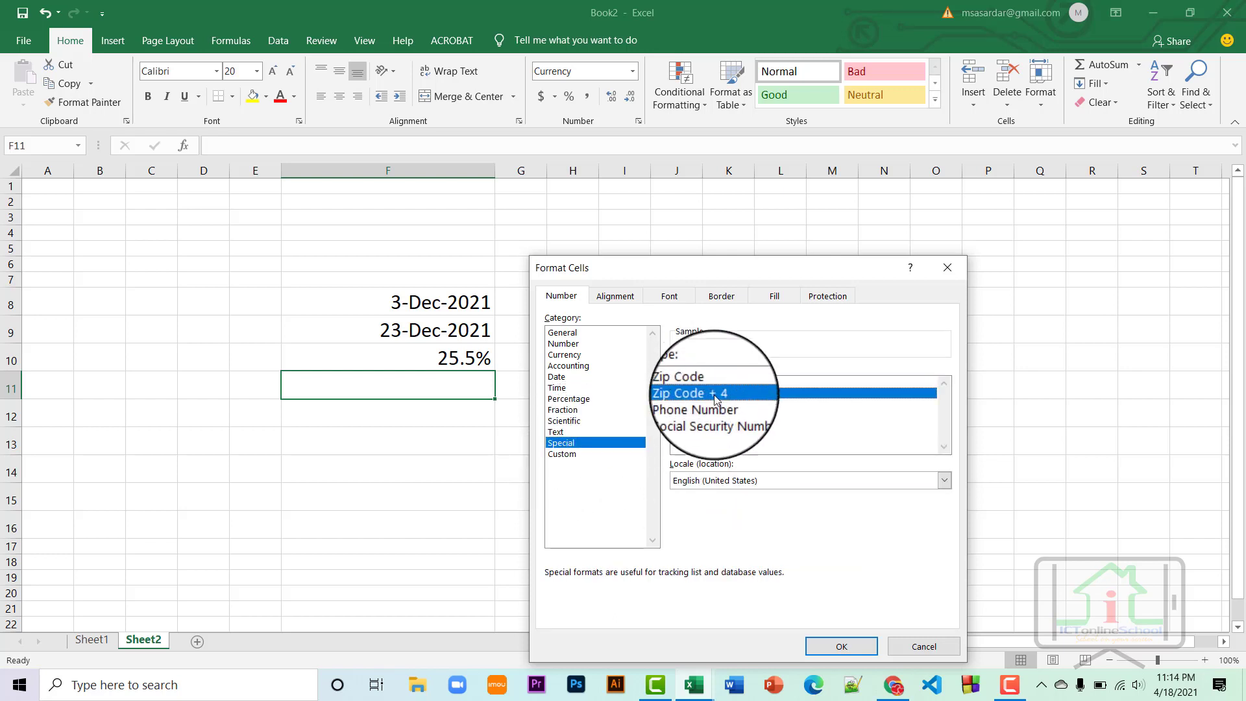
pyautogui.click(711, 418)
pyautogui.click(707, 406)
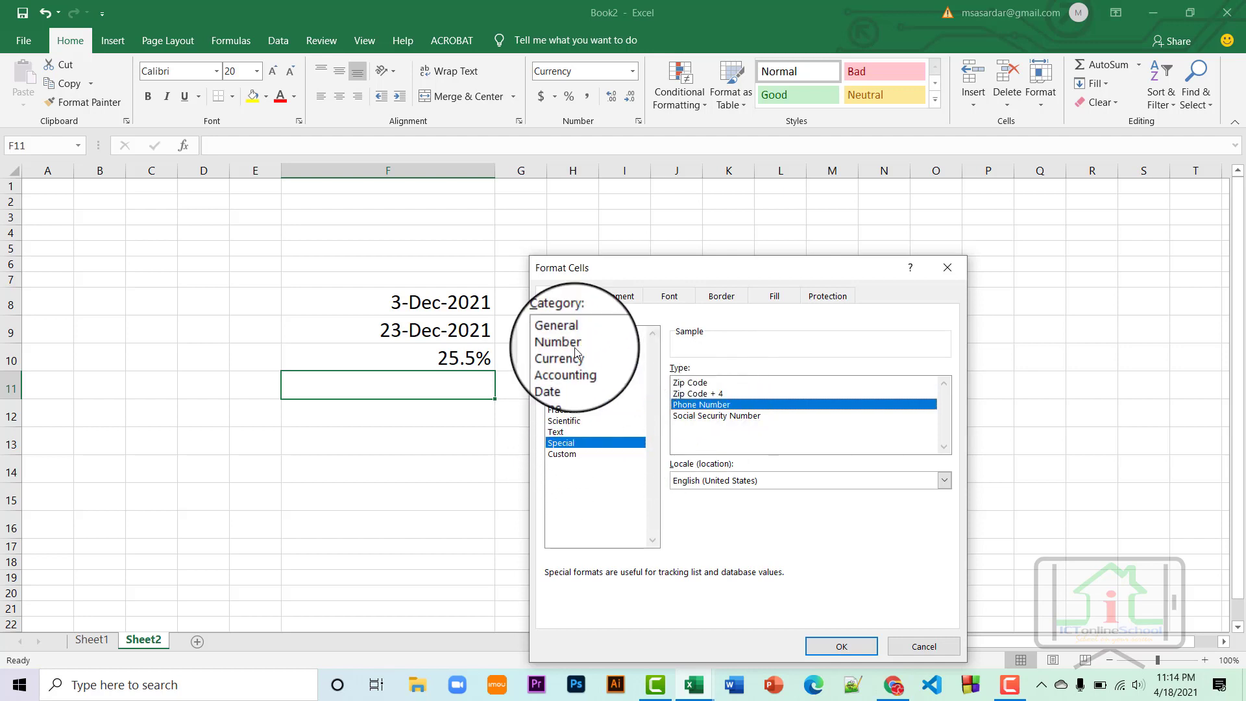
pyautogui.click(611, 303)
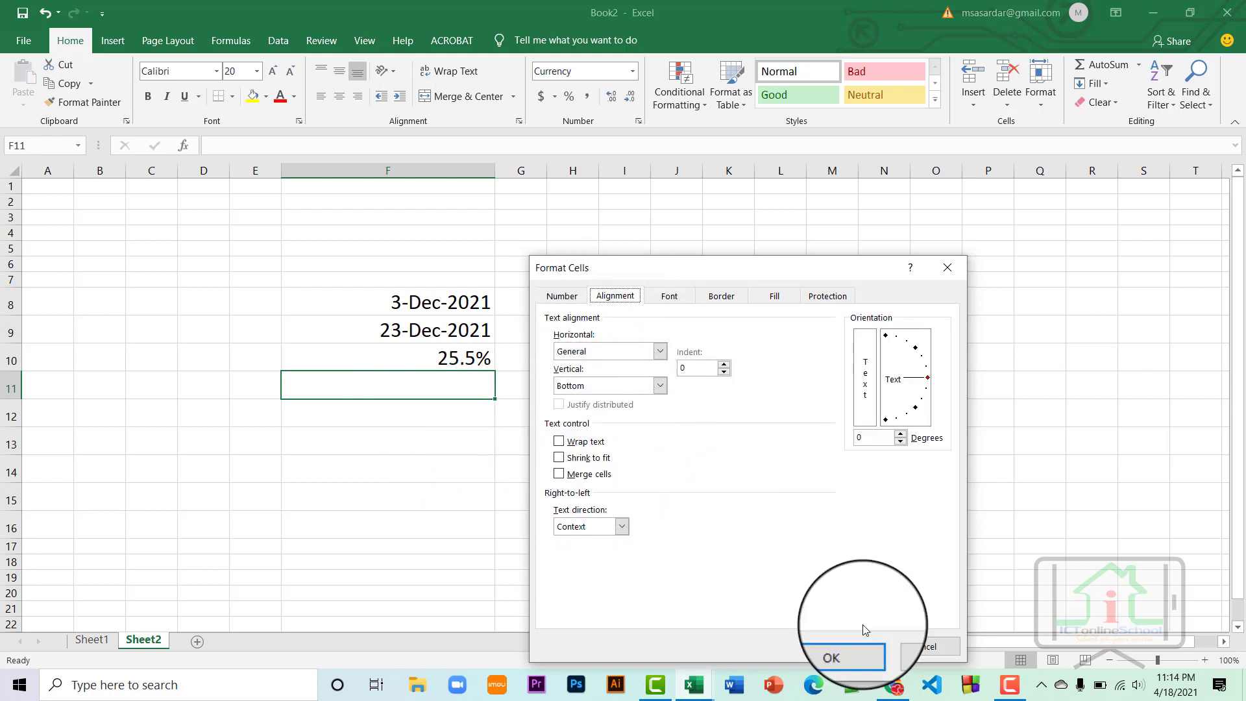
pyautogui.click(921, 645)
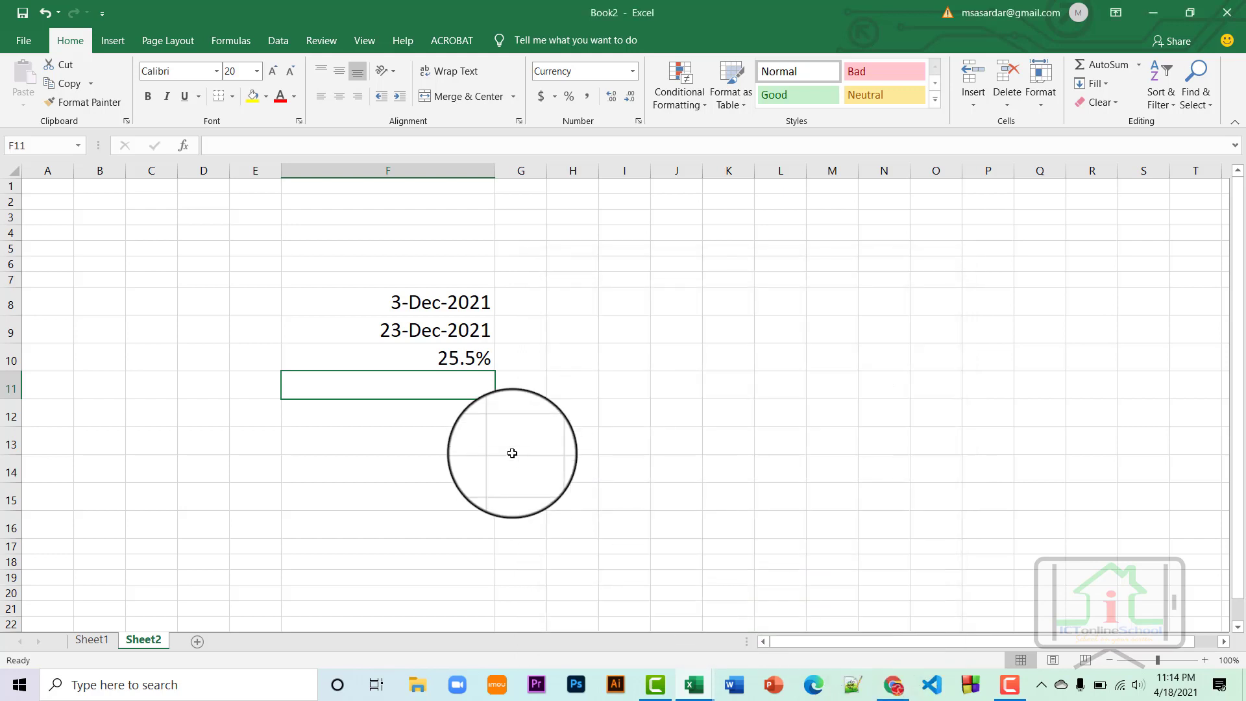
# Enter the text Microsoft Excel in cell F11.
pyautogui.write('N')
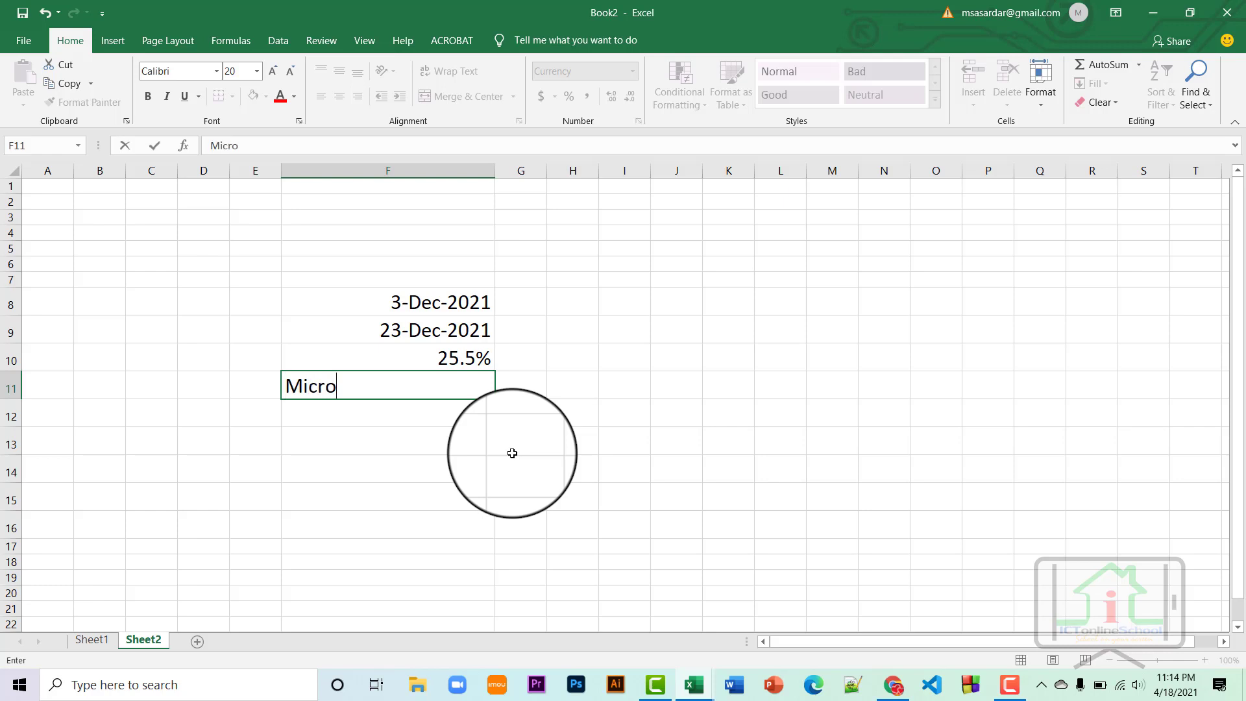
pyautogui.write('icrosoft Exc')
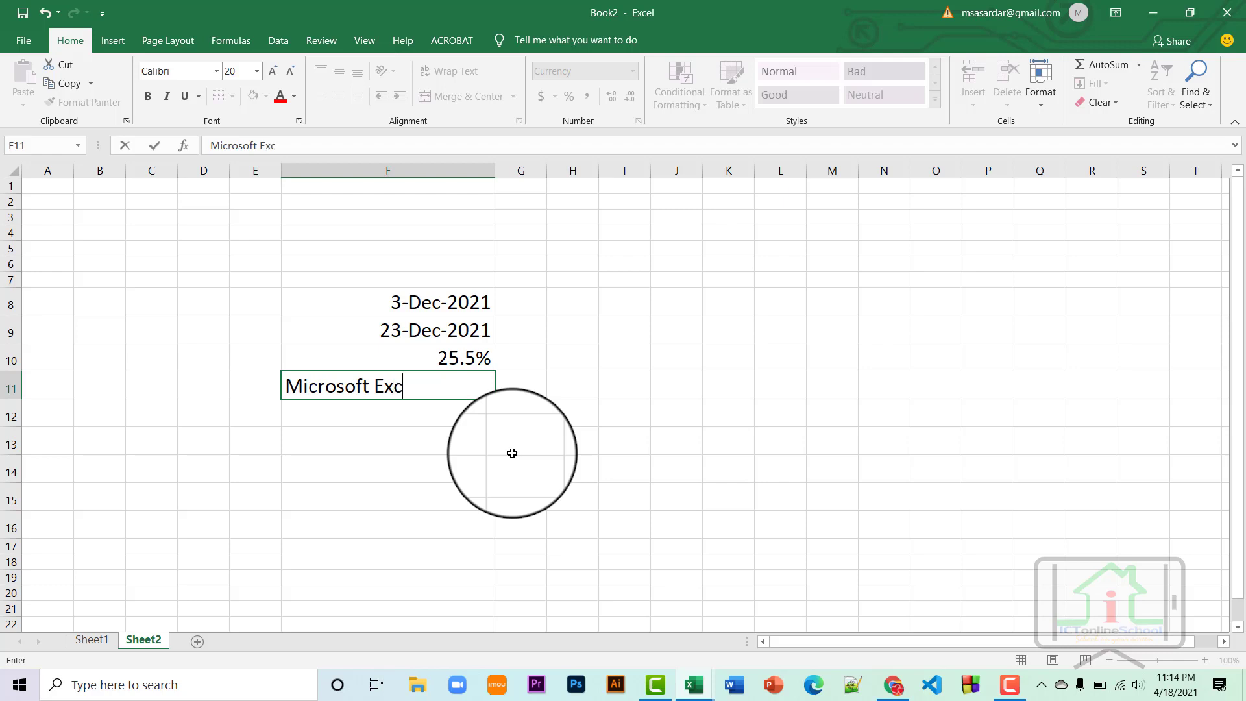
pyautogui.write('el')
pyautogui.press('Return')
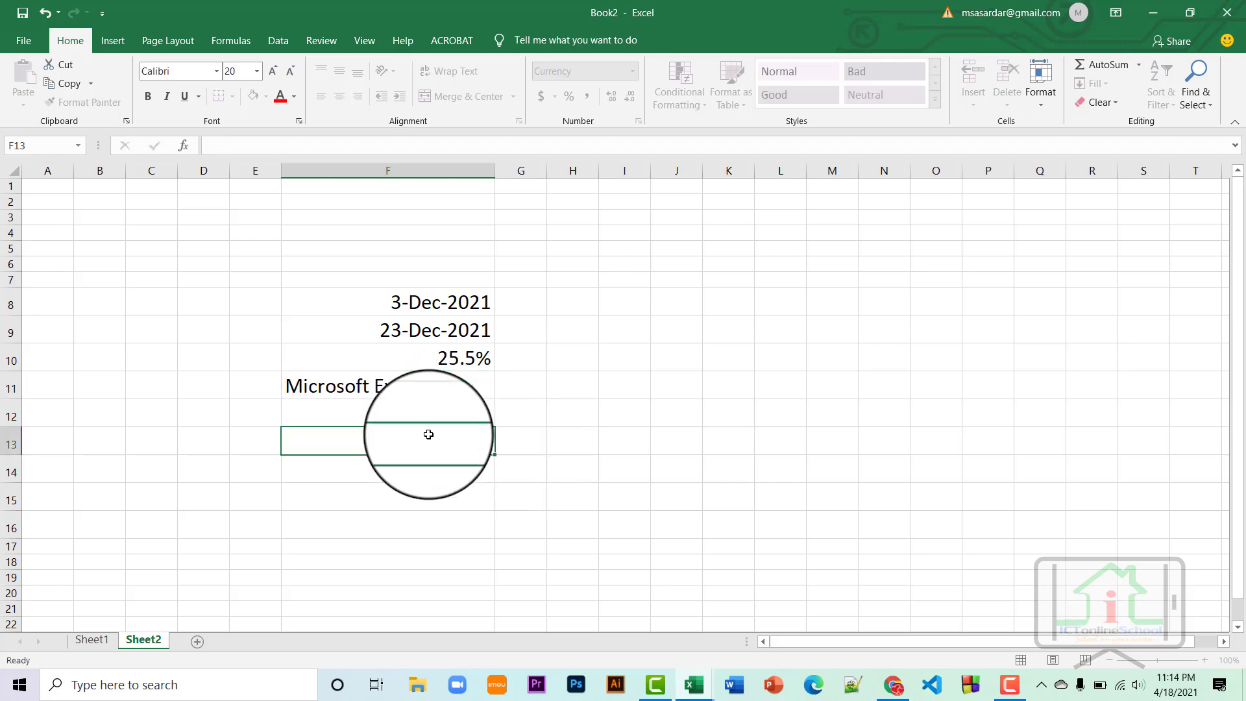
# Set the horizontal alignment of cell F11 to Center.
pyautogui.press('Up')
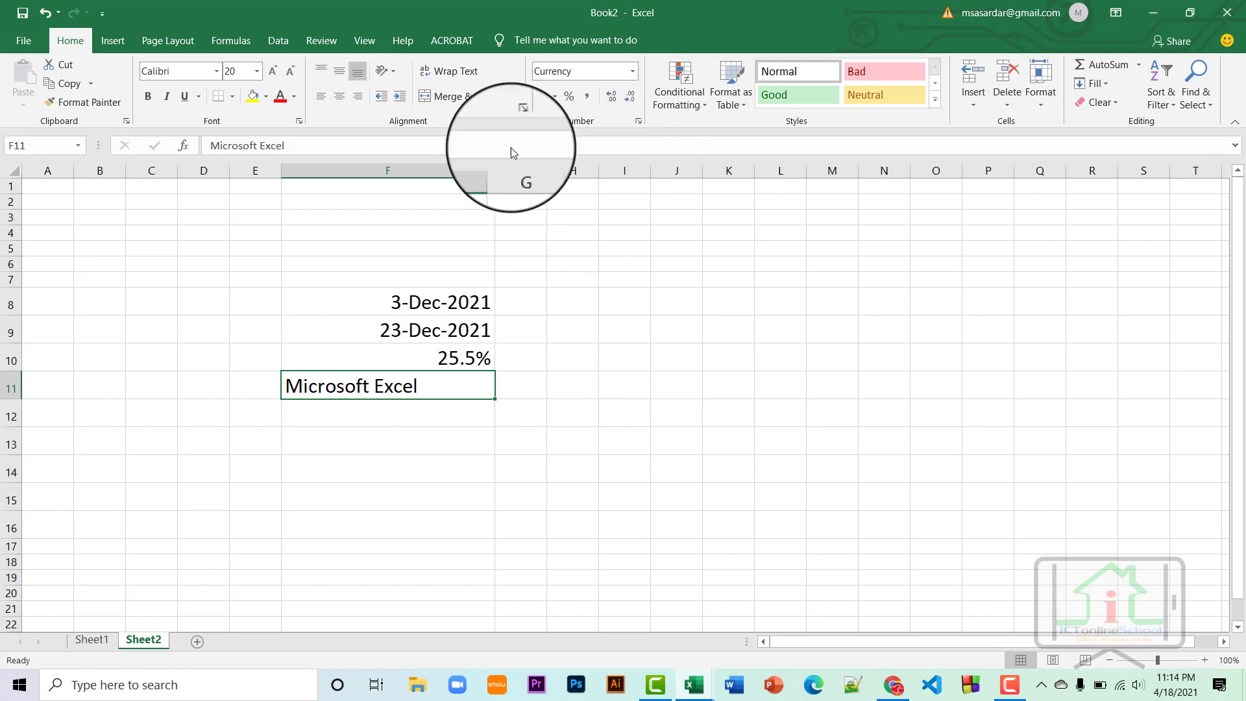
pyautogui.click(519, 122)
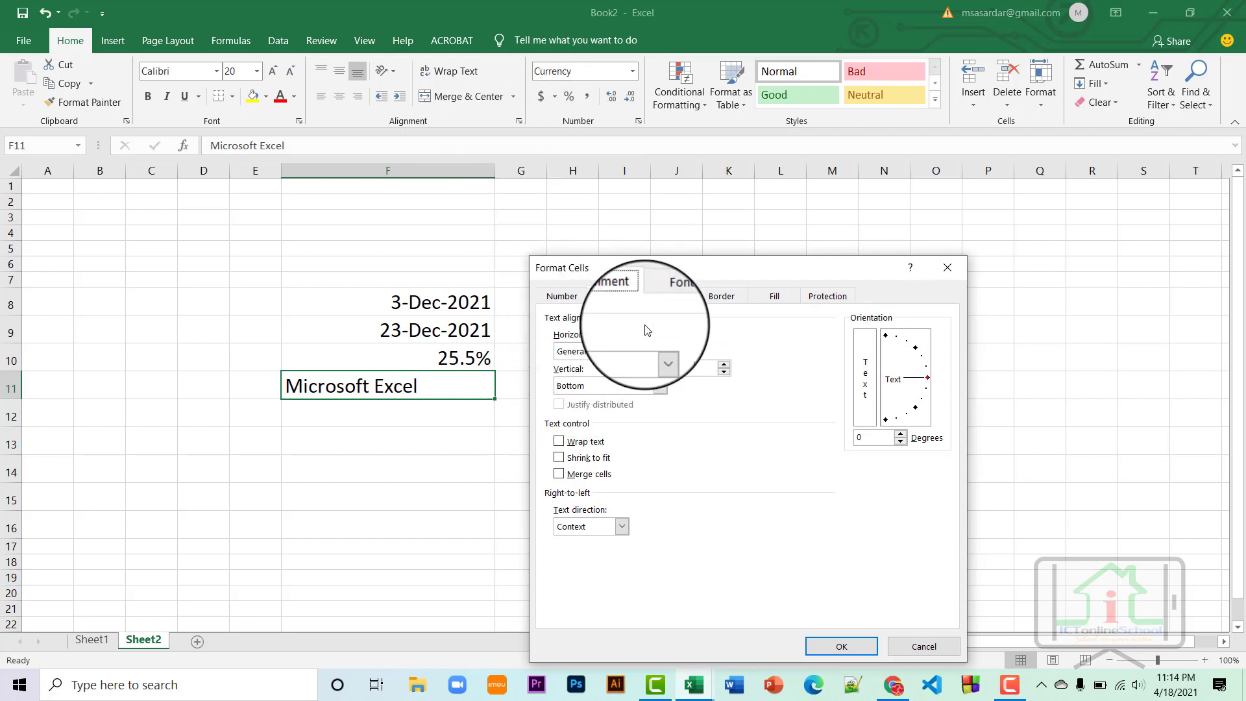
pyautogui.click(660, 351)
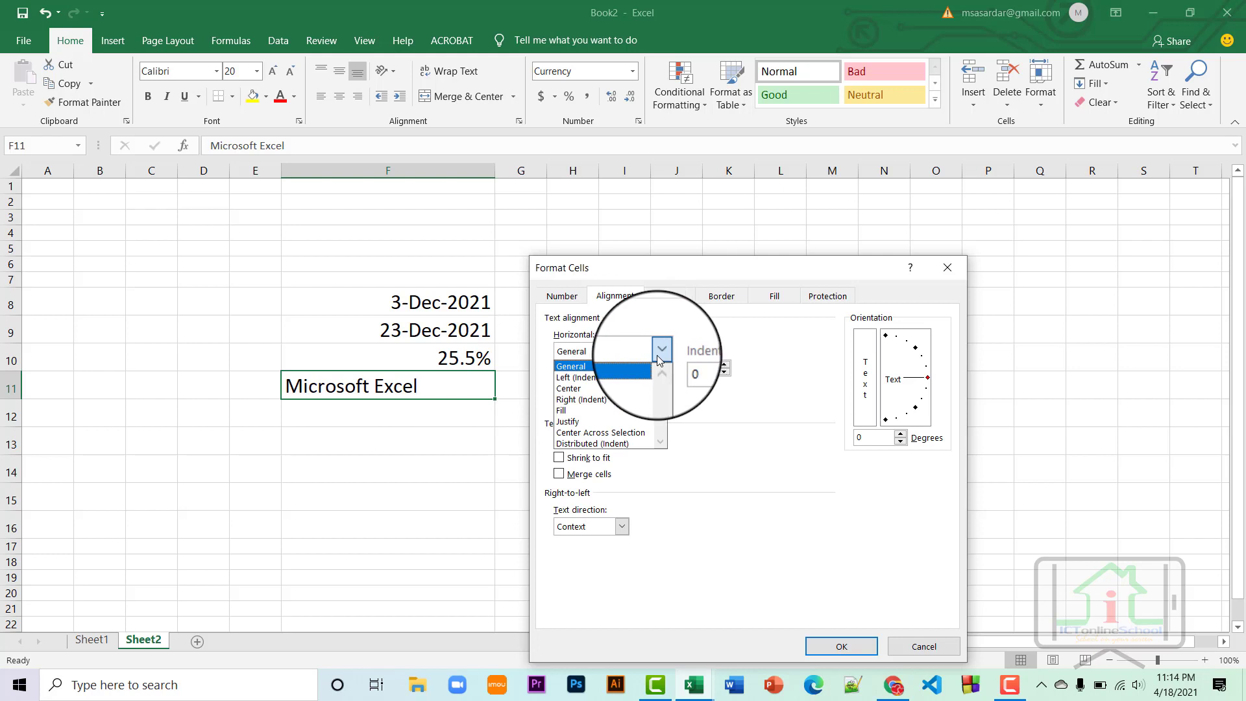
pyautogui.click(601, 390)
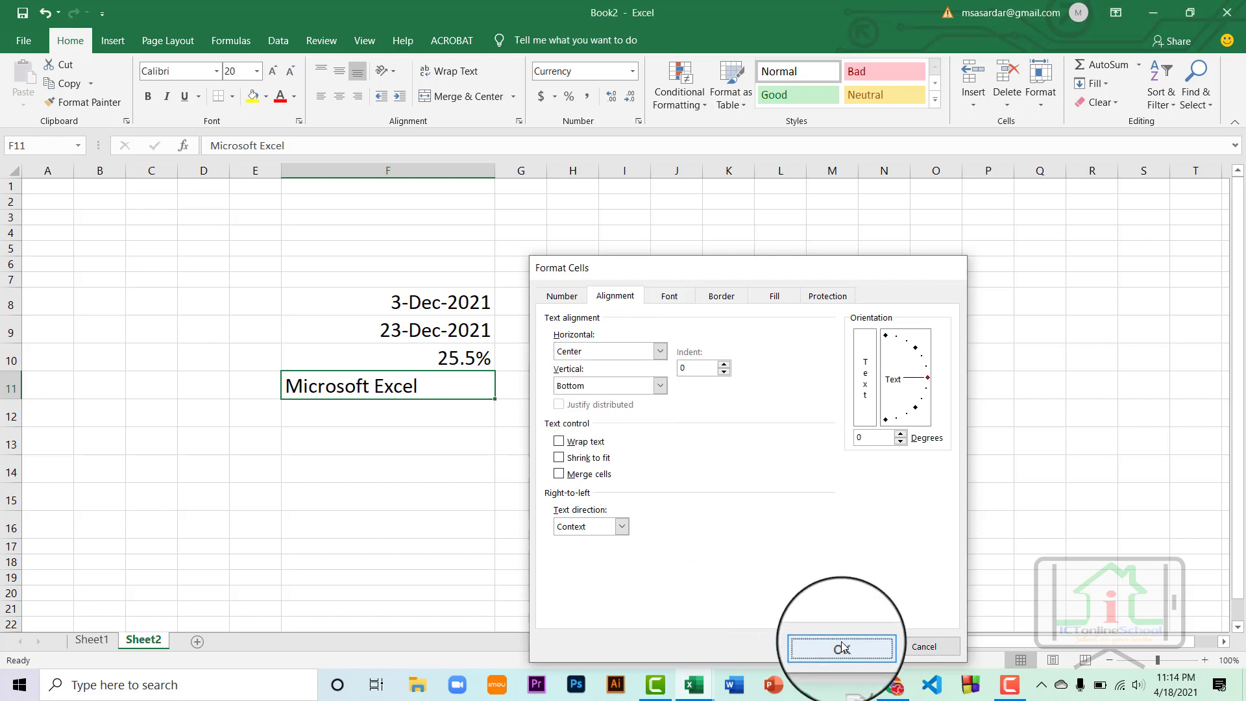
pyautogui.click(844, 646)
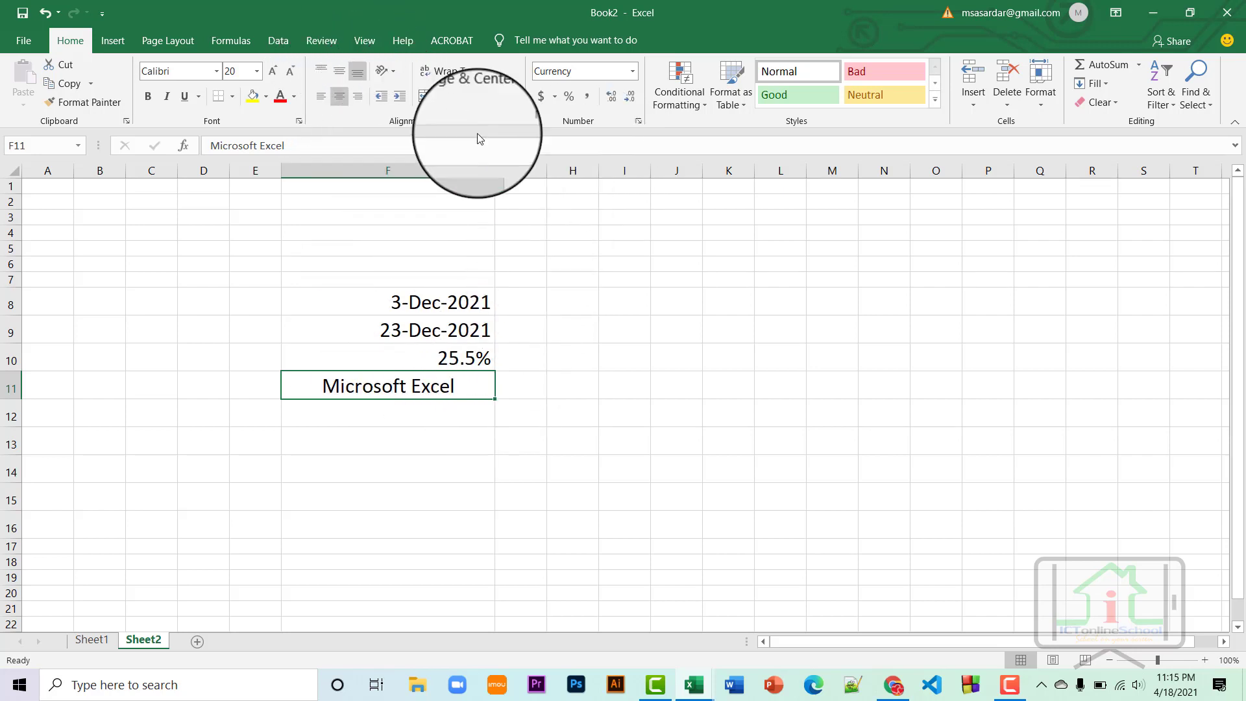
# Change the horizontal alignment of cell F11 to Left (Indent) with an indent of 3.
pyautogui.click(519, 120)
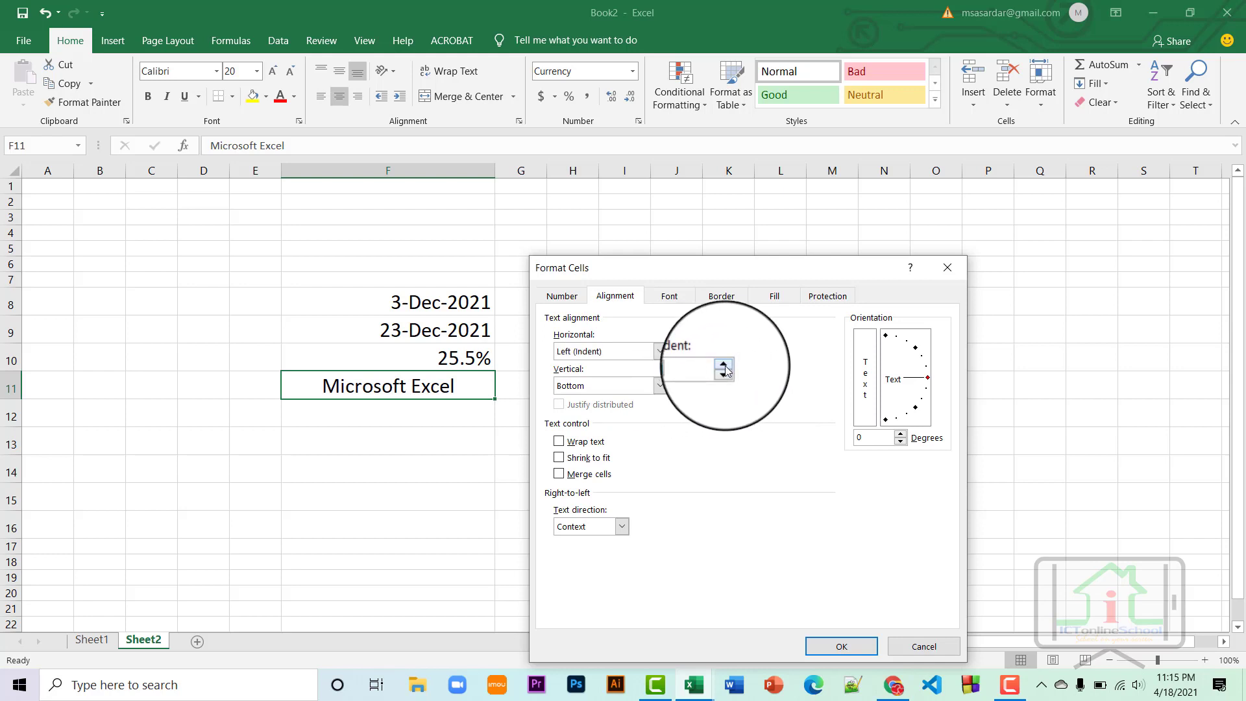
pyautogui.click(837, 646)
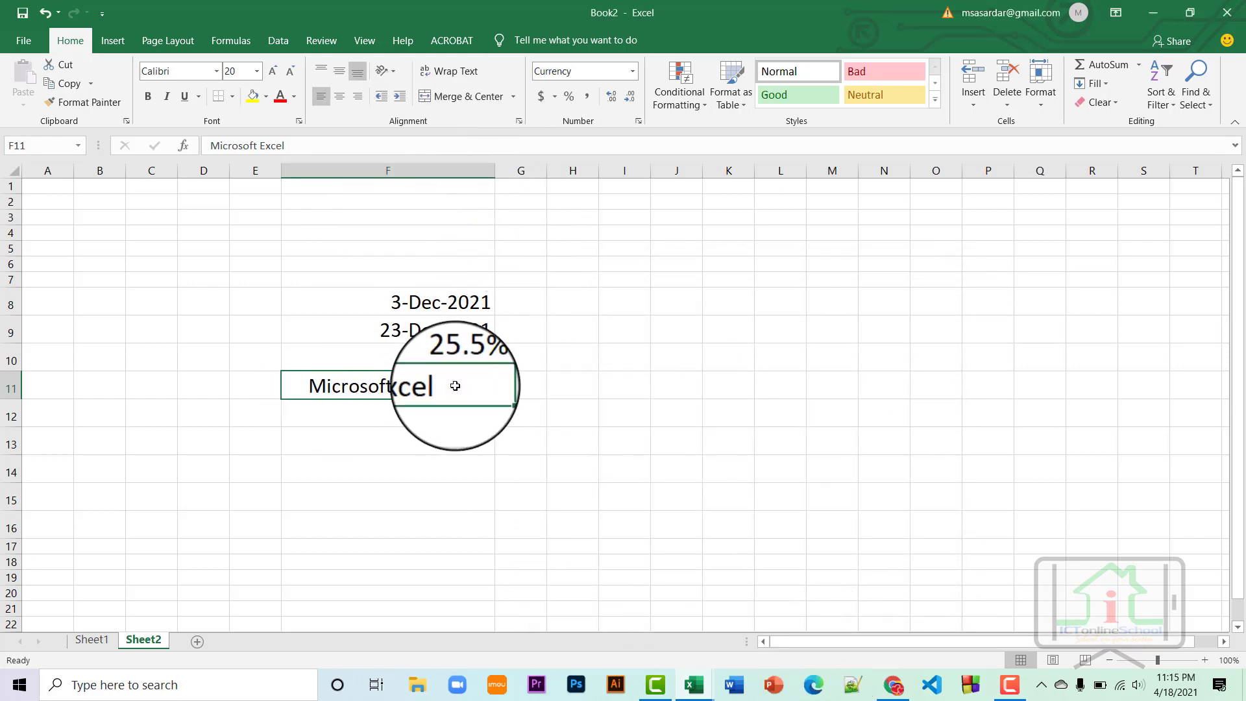
pyautogui.click(518, 120)
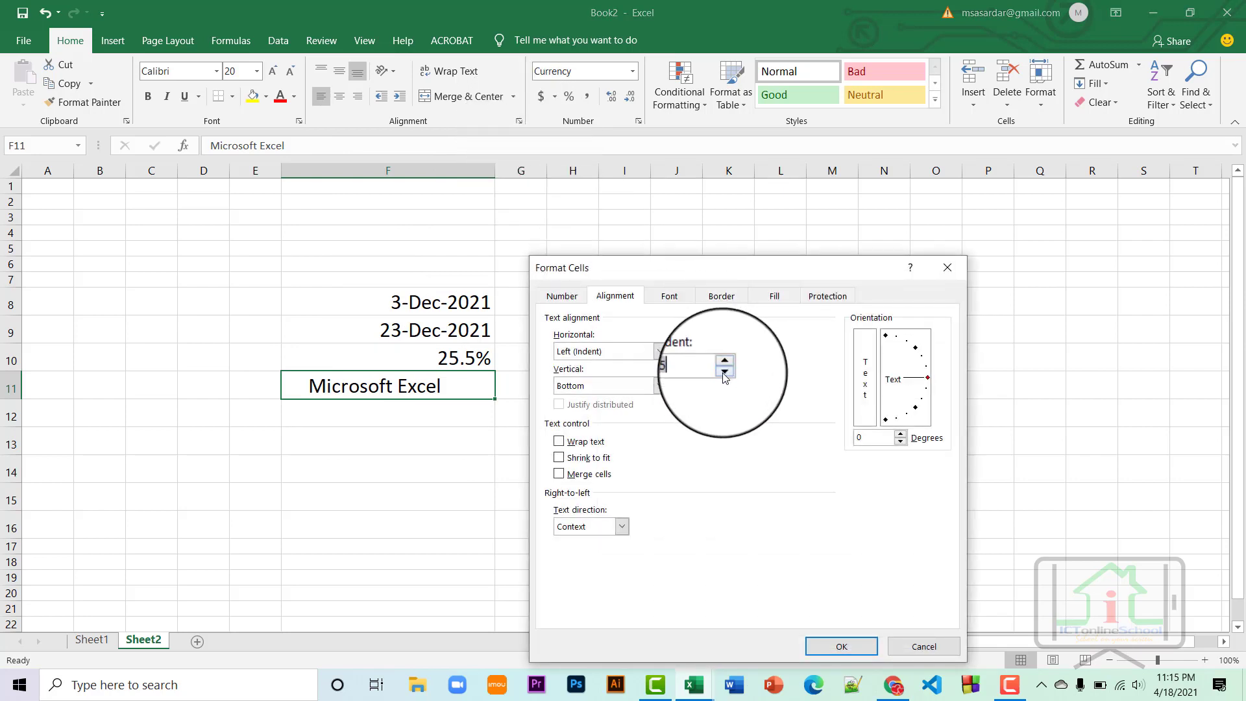
pyautogui.click(659, 351)
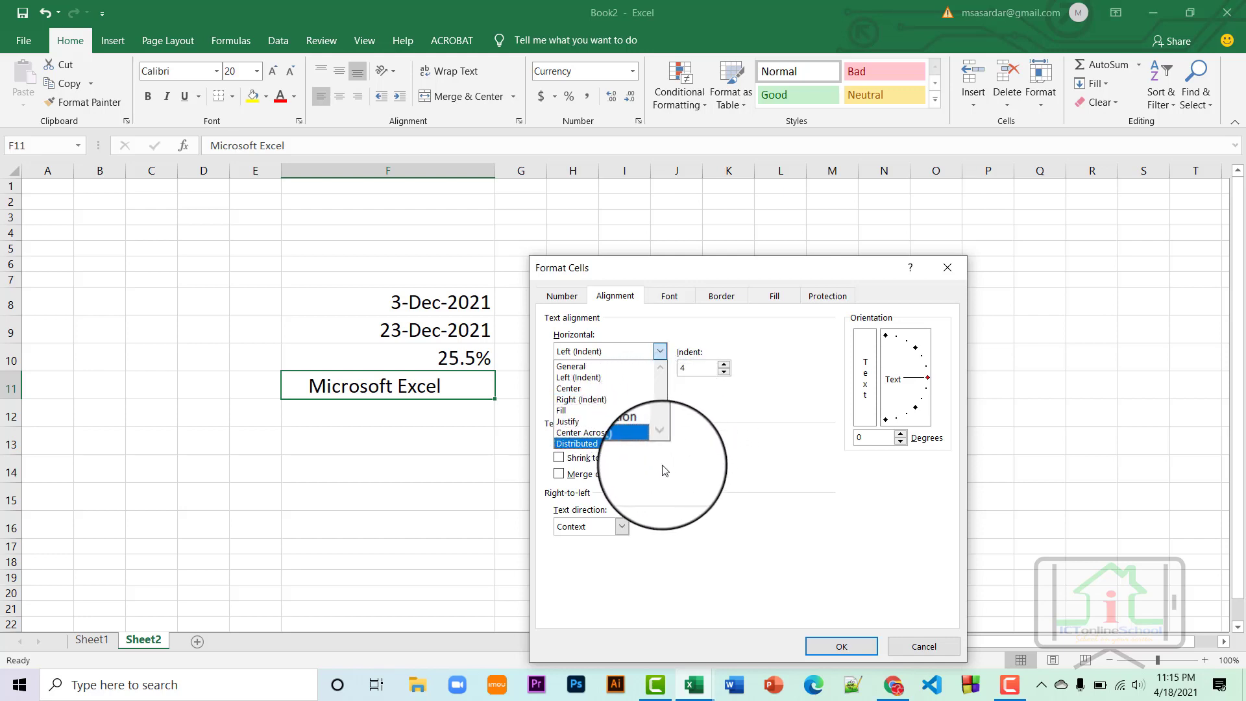
pyautogui.click(731, 468)
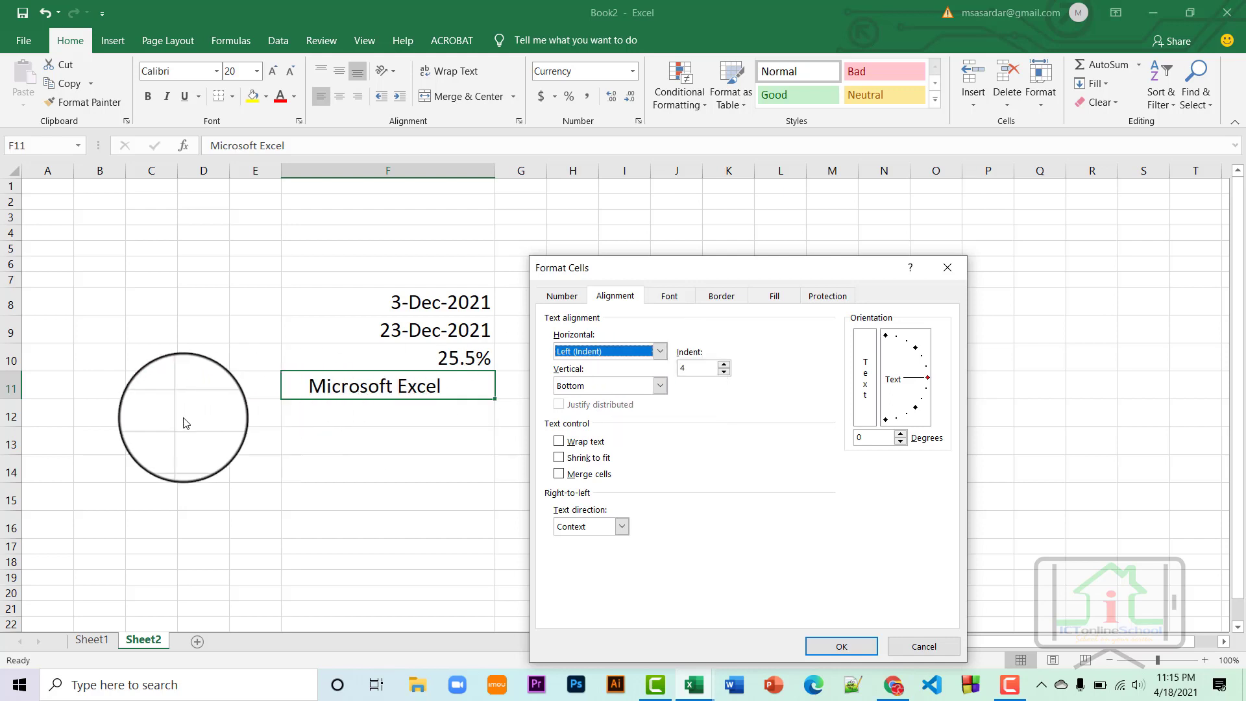
pyautogui.click(955, 641)
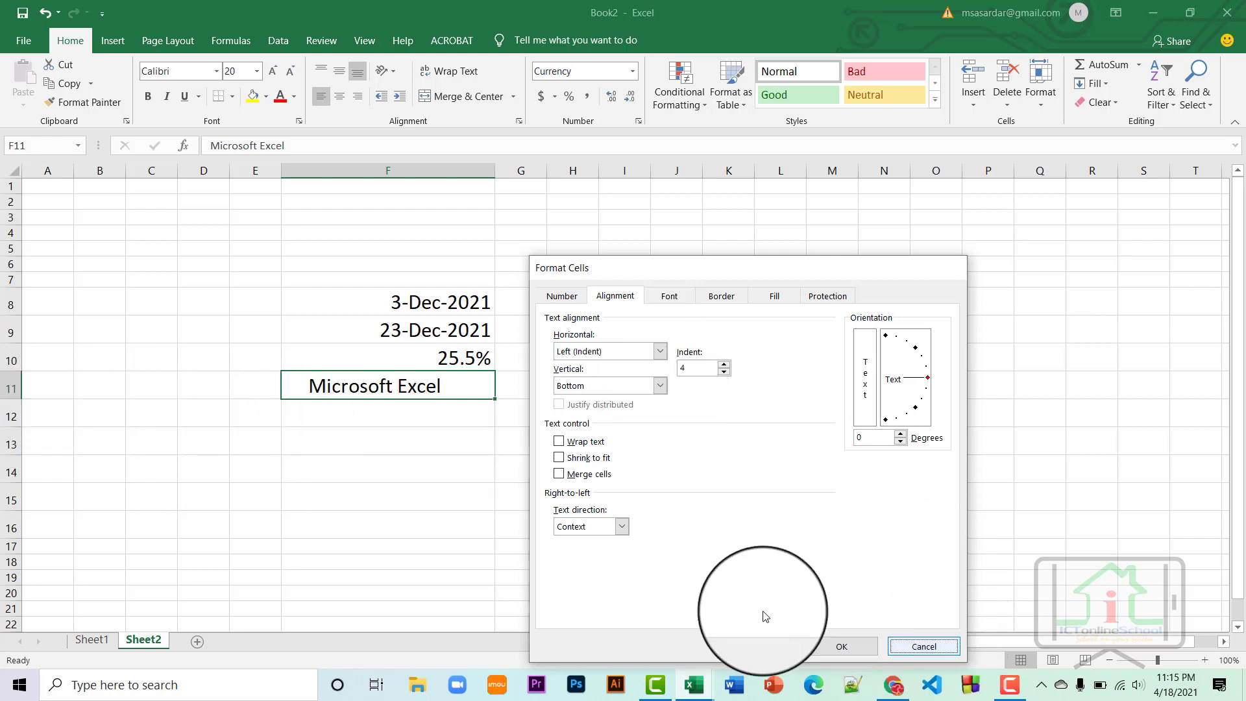
# Increase the height of row 11 and set the vertical alignment of cell F11 to Center.
pyautogui.moveTo(16, 400); pyautogui.dragTo(45, 523)
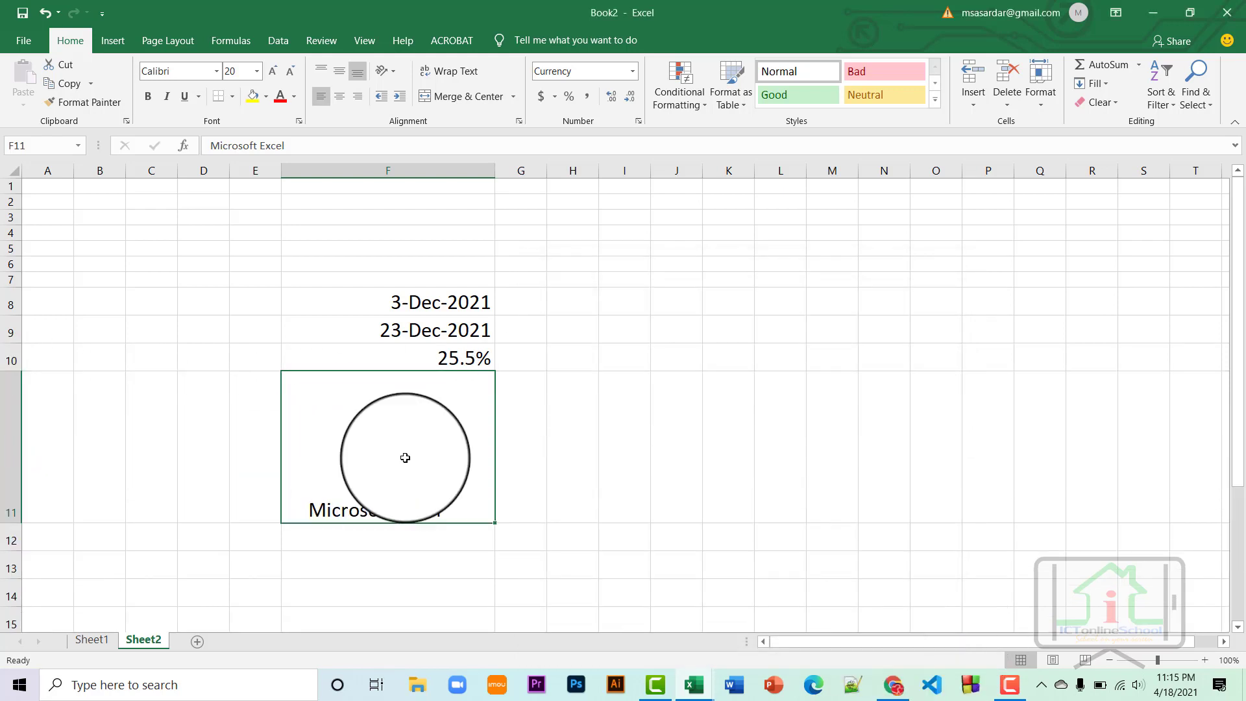
pyautogui.click(519, 120)
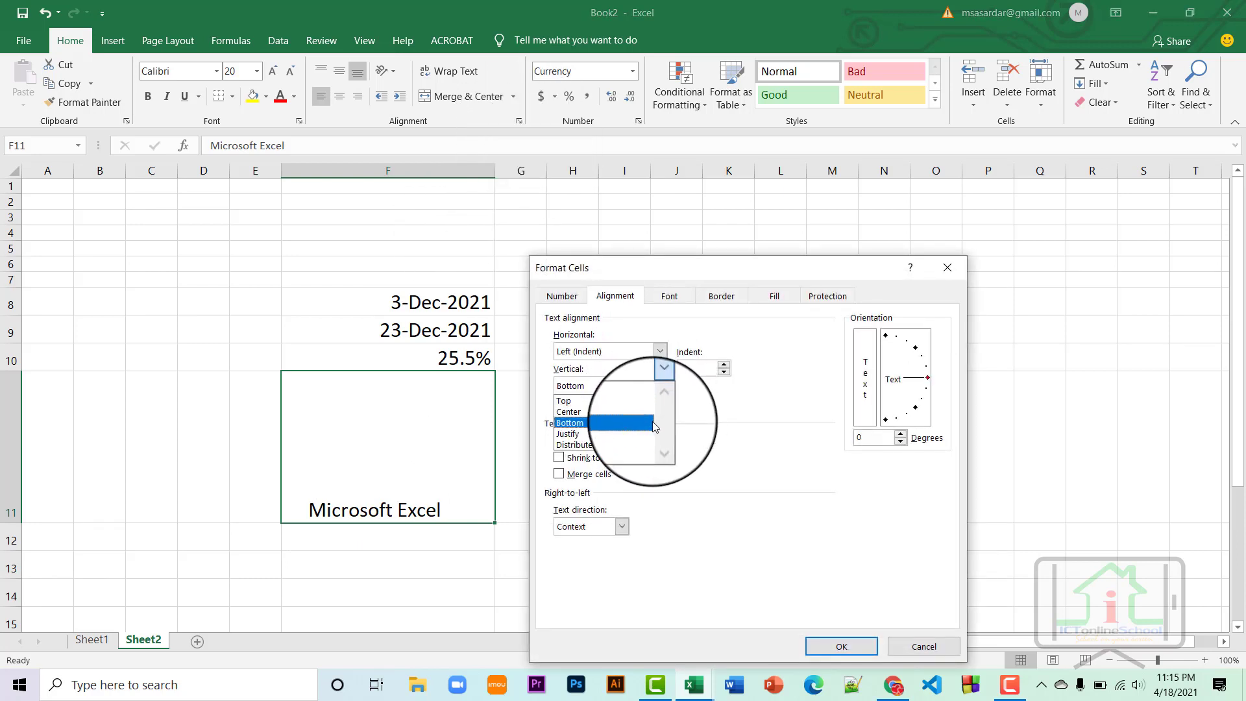
pyautogui.click(650, 412)
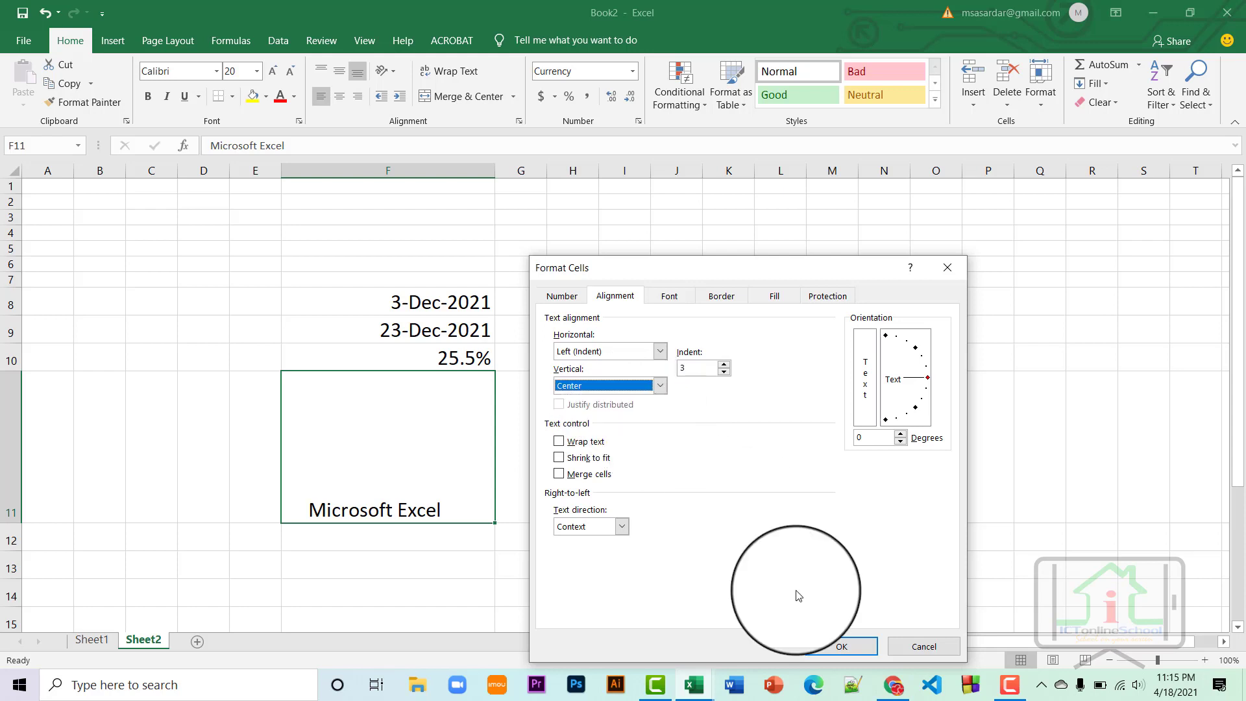
pyautogui.click(830, 647)
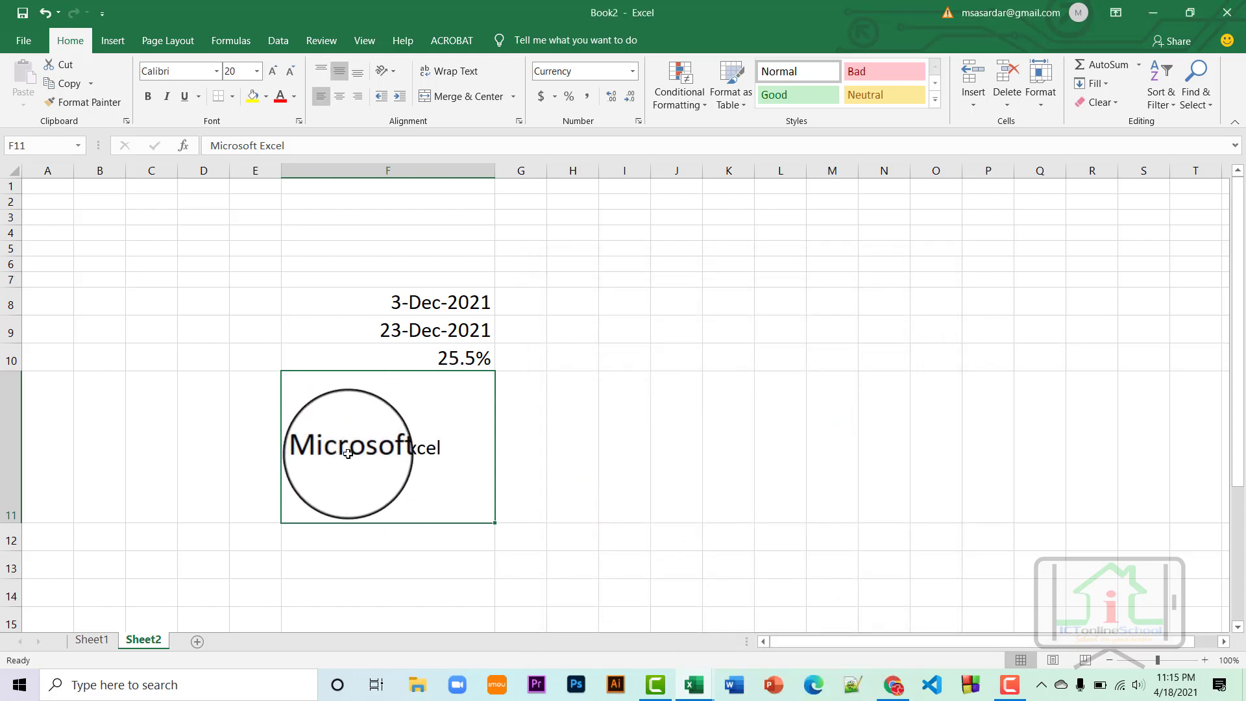
# Turn on Wrap text for cell F11 and narrow column F so the text breaks onto two lines.
pyautogui.click(519, 122)
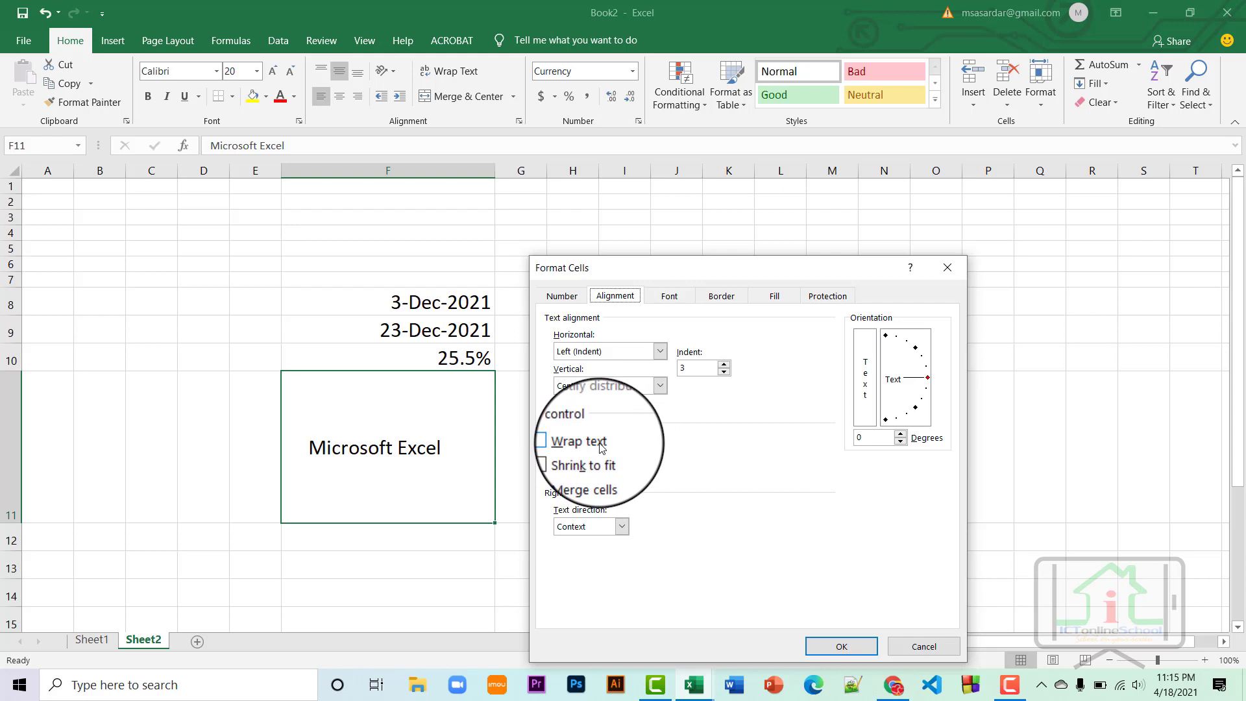
pyautogui.click(578, 441)
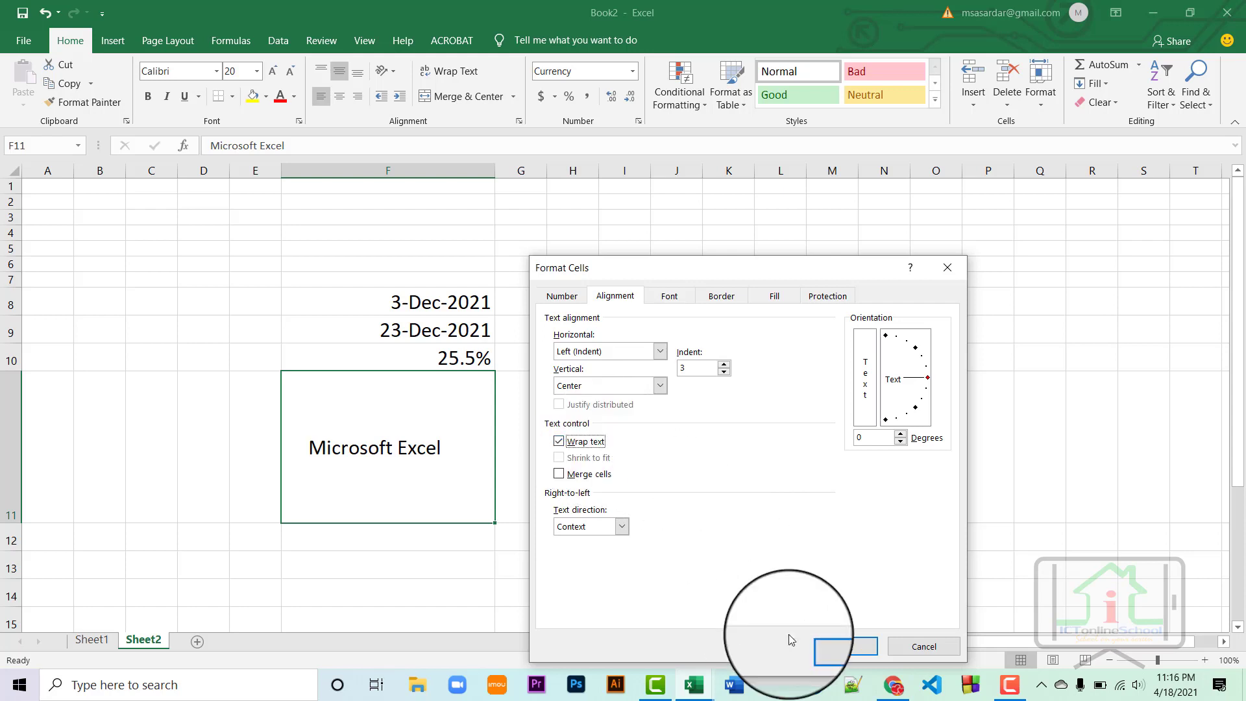
pyautogui.click(842, 647)
pyautogui.moveTo(495, 168); pyautogui.dragTo(403, 185)
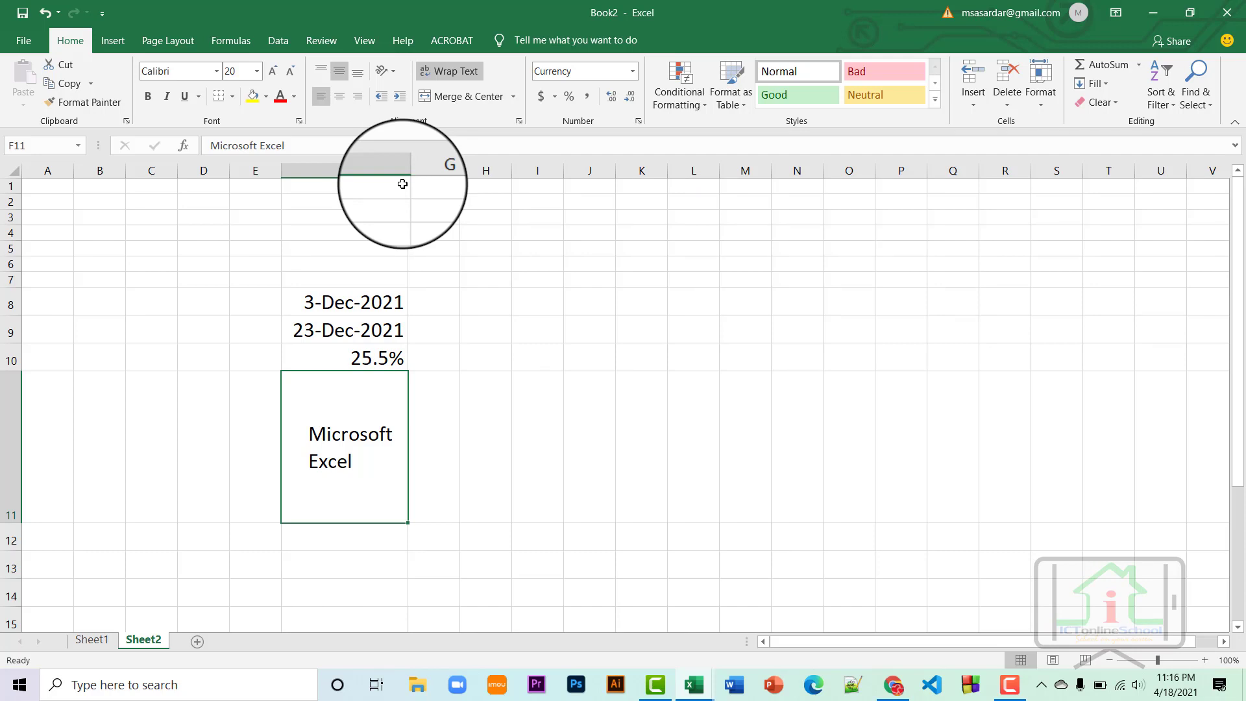
# Replace Wrap text with Shrink to fit in cell F11 and slightly widen column F.
pyautogui.click(520, 124)
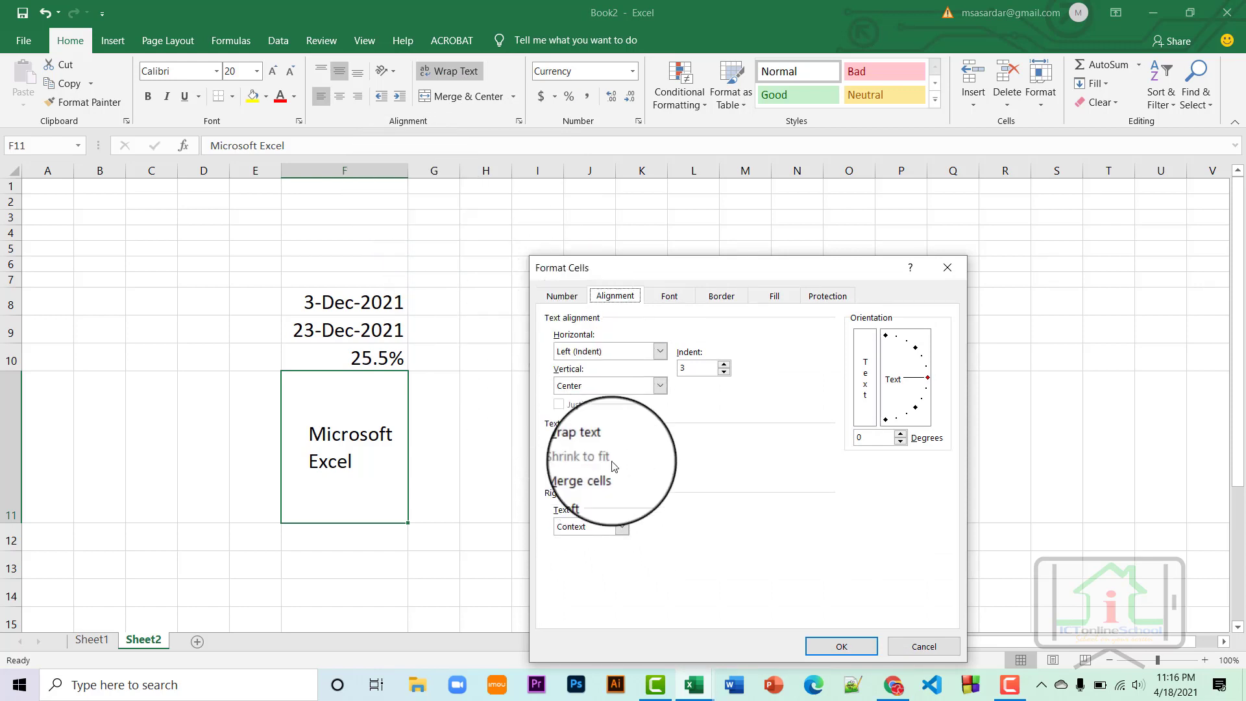
pyautogui.click(571, 437)
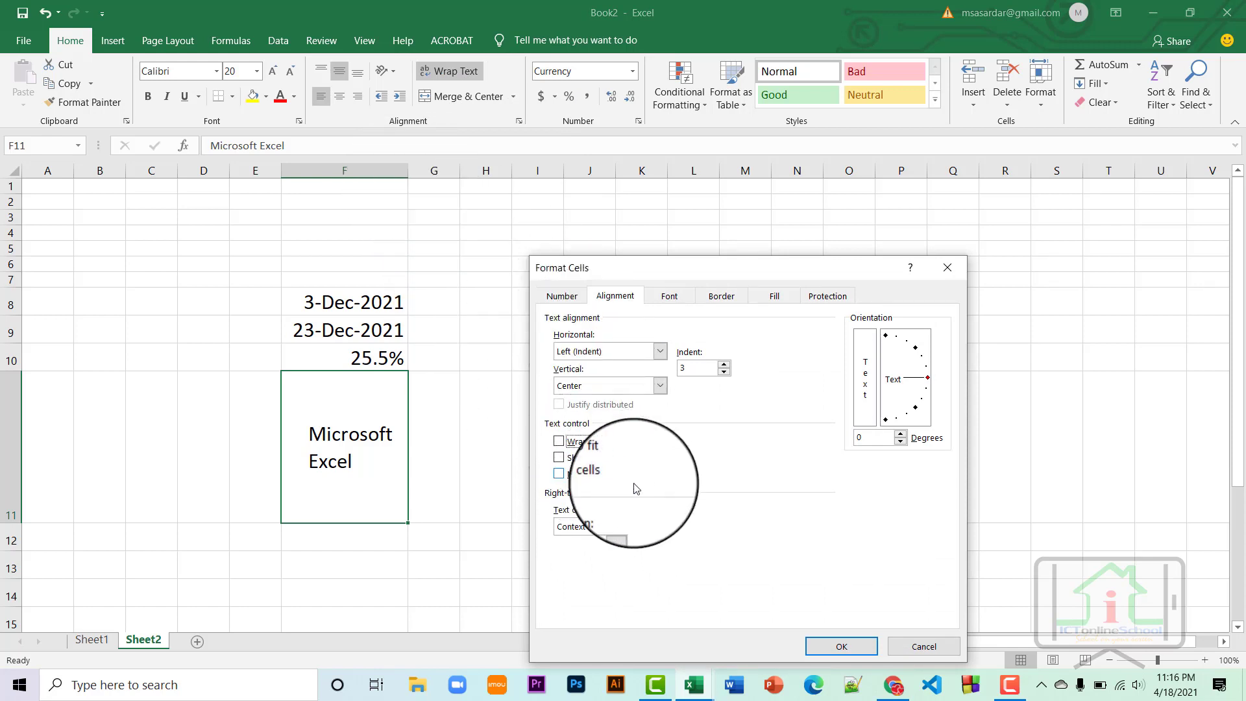
pyautogui.click(584, 459)
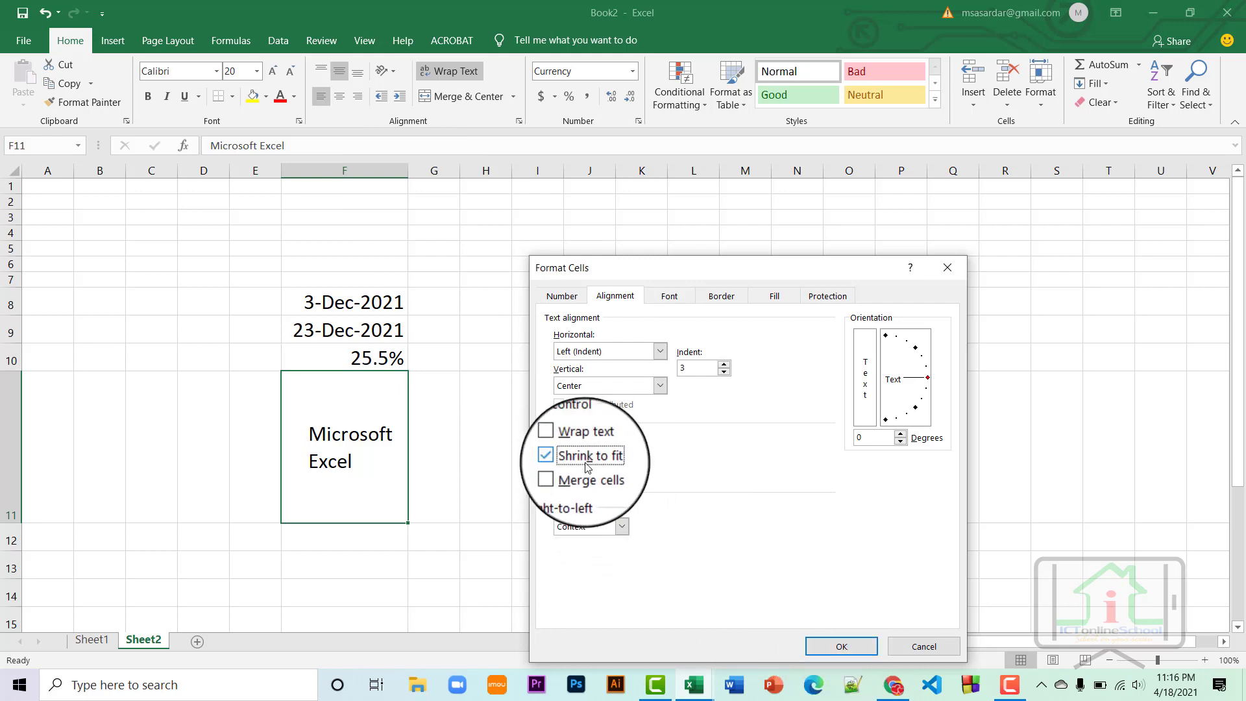
pyautogui.click(826, 648)
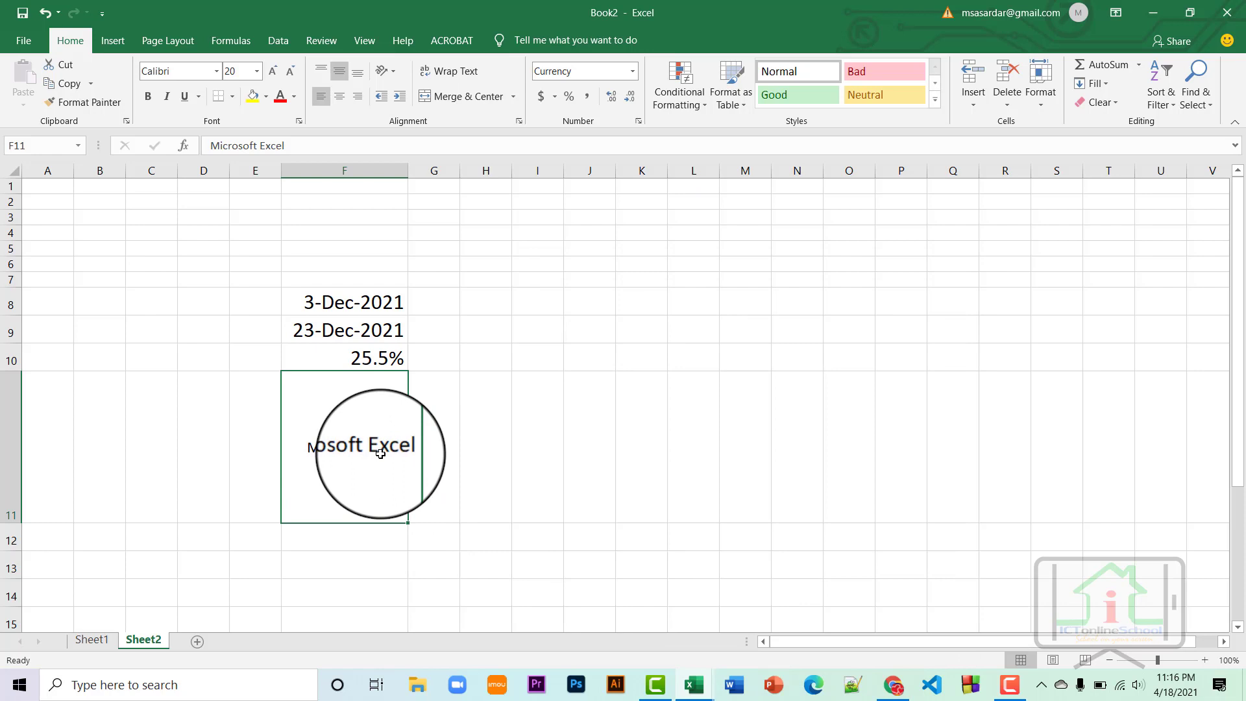
pyautogui.moveTo(407, 174)
pyautogui.mouseDown()
pyautogui.moveTo(378, 170)
pyautogui.moveTo(420, 170)
pyautogui.mouseUp()
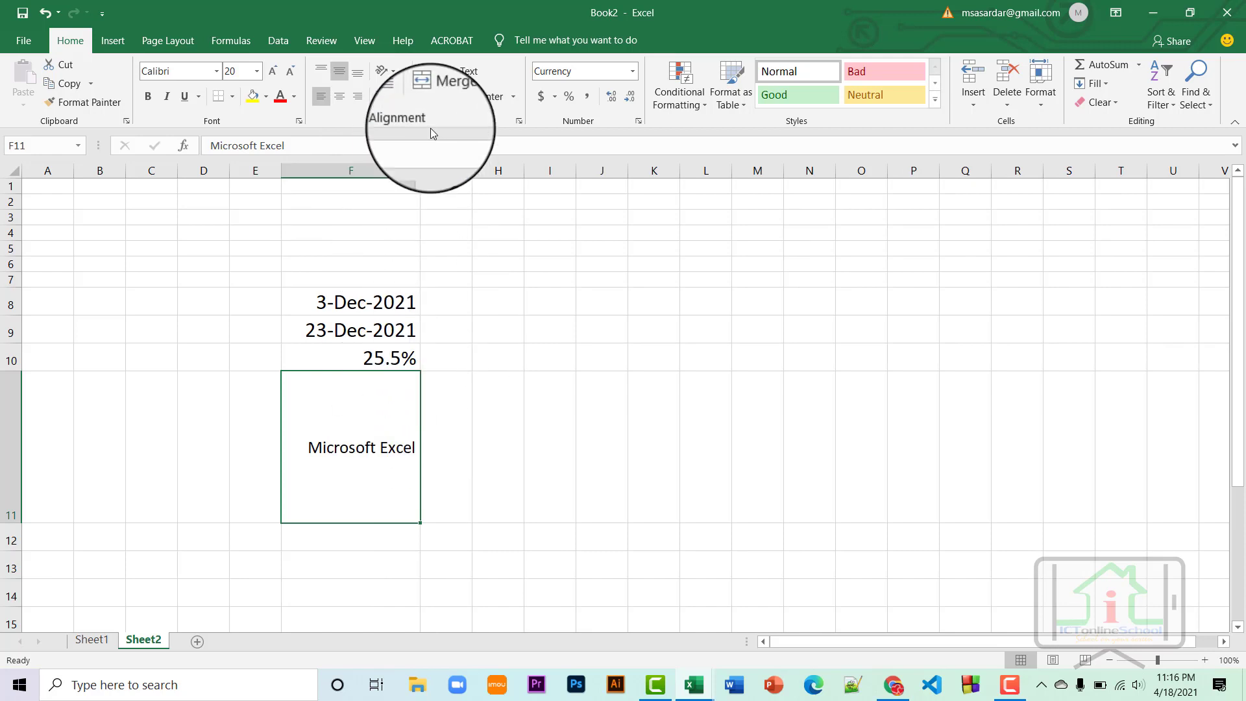
pyautogui.click(519, 123)
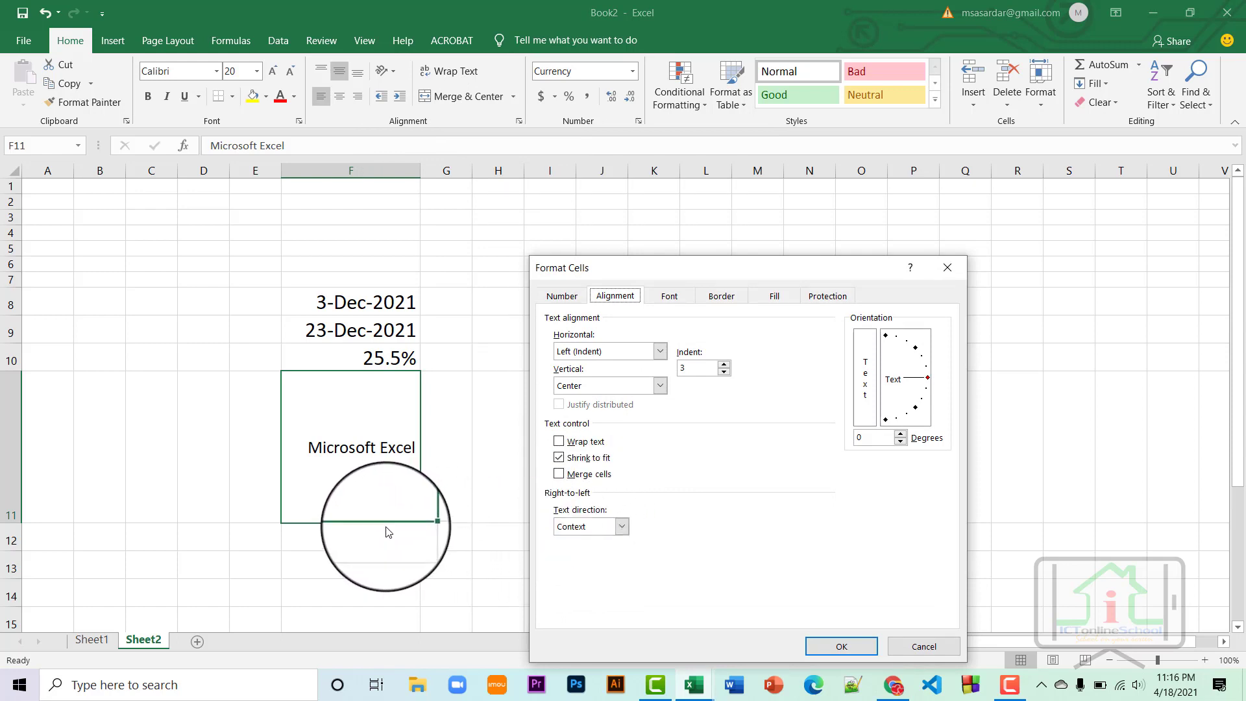
pyautogui.click(566, 458)
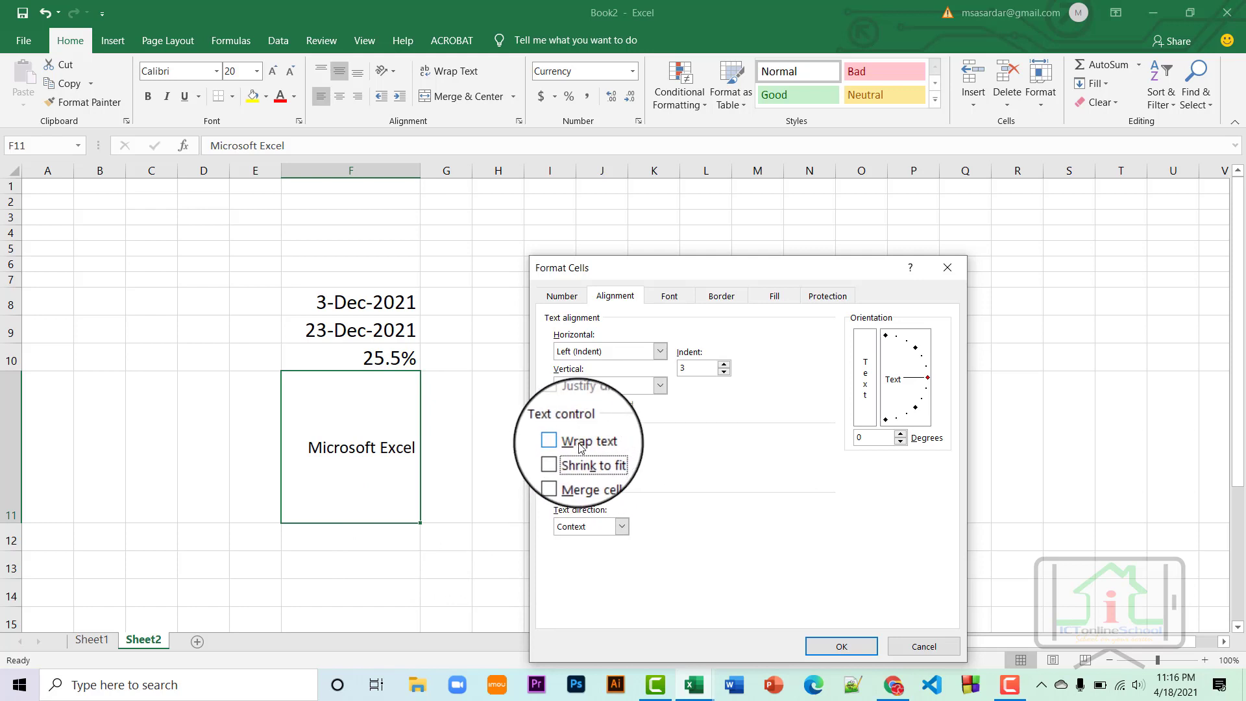
pyautogui.click(922, 642)
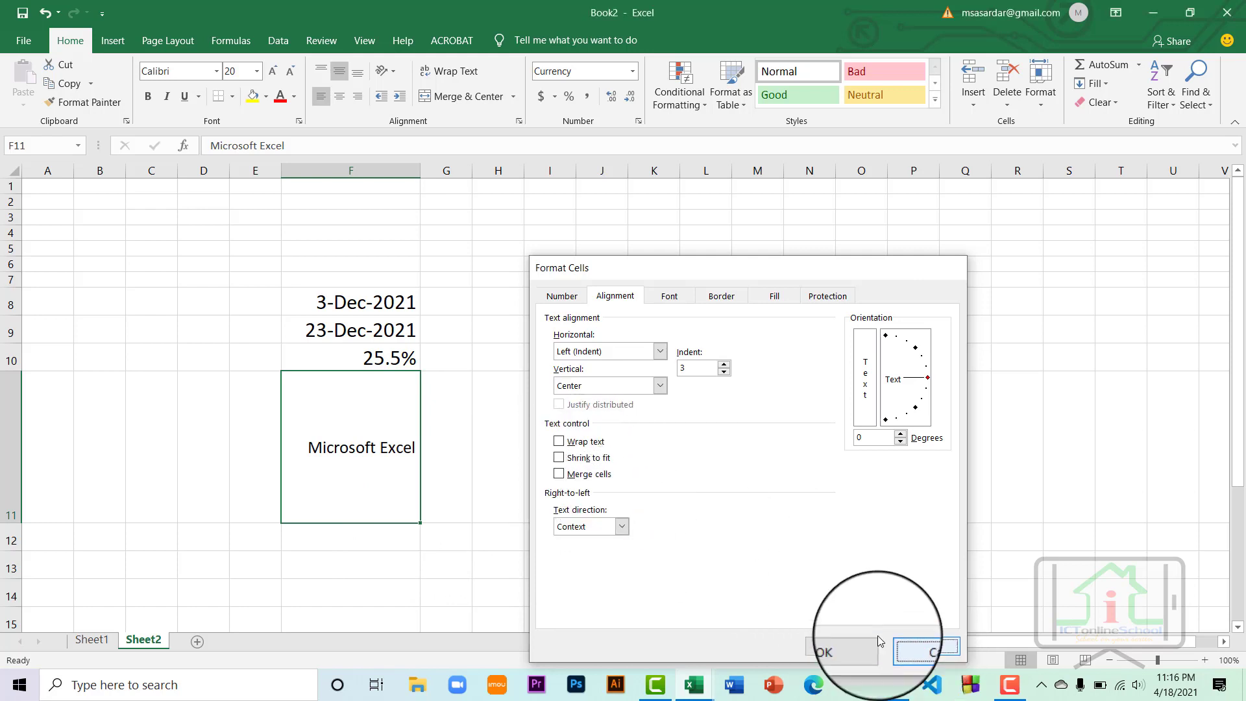
# Merge cells F11 to J11 and enable Shrink to fit for them.
pyautogui.moveTo(598, 431); pyautogui.dragTo(370, 439)
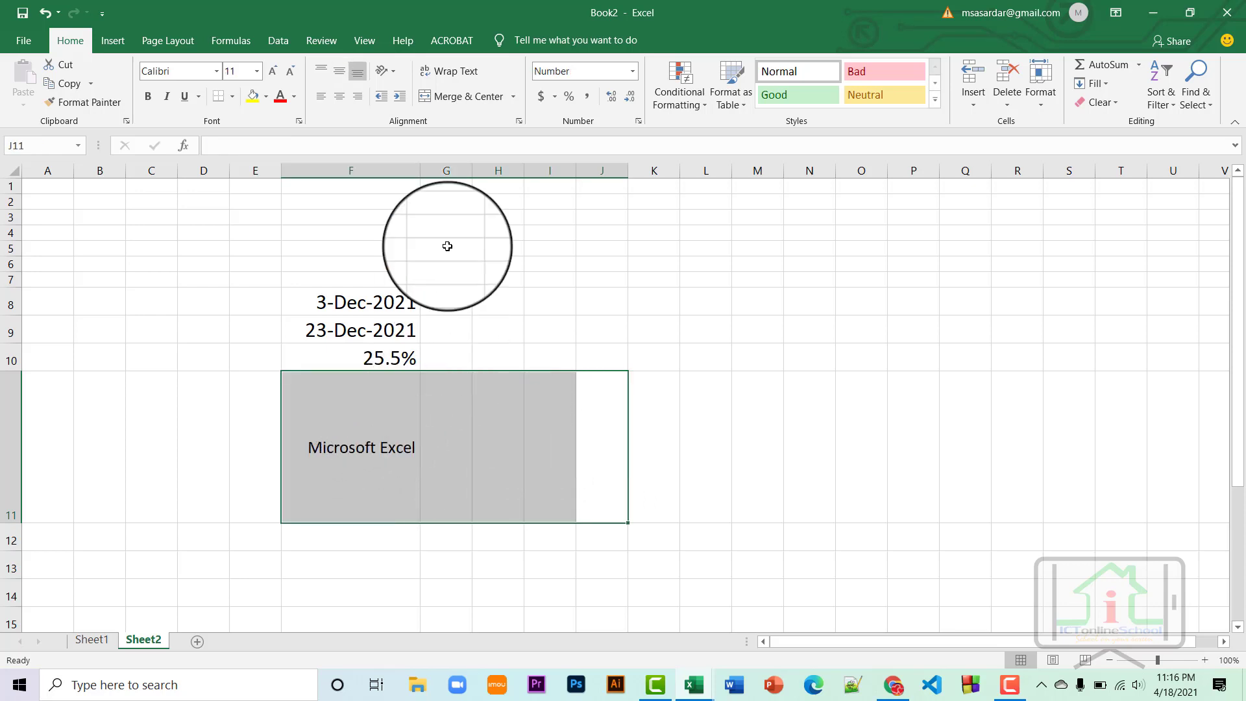
pyautogui.click(519, 121)
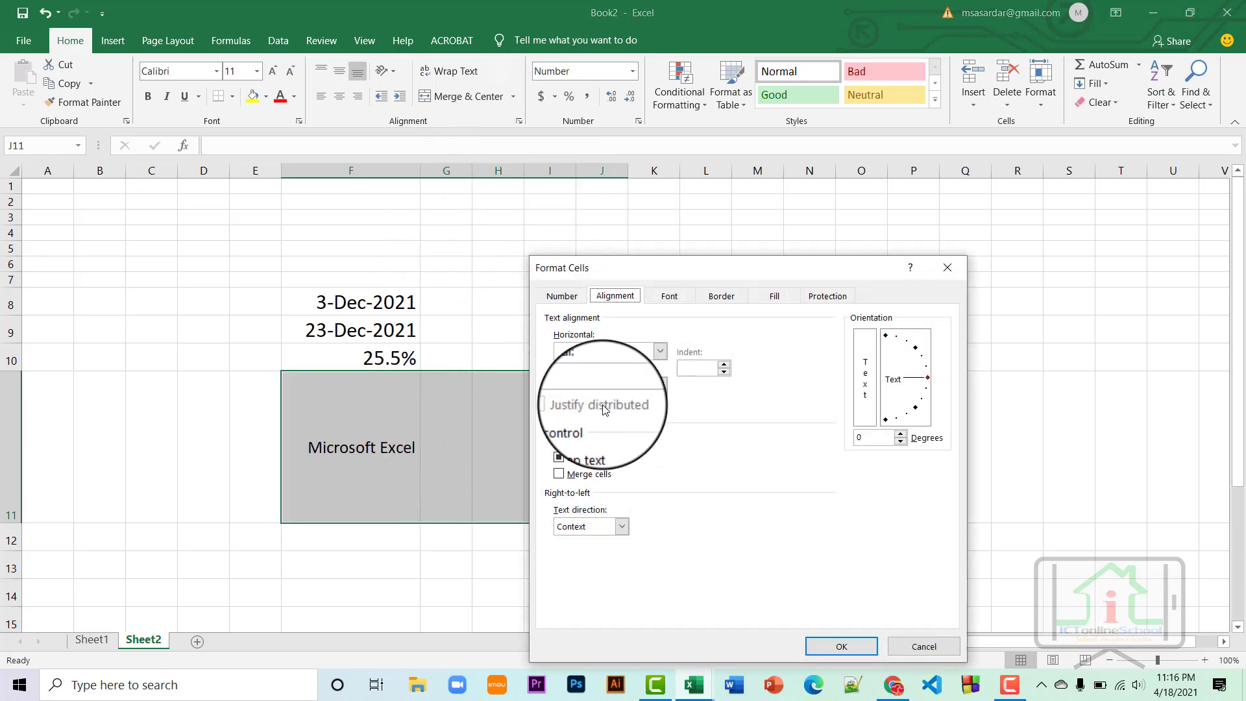
pyautogui.click(598, 475)
pyautogui.click(600, 458)
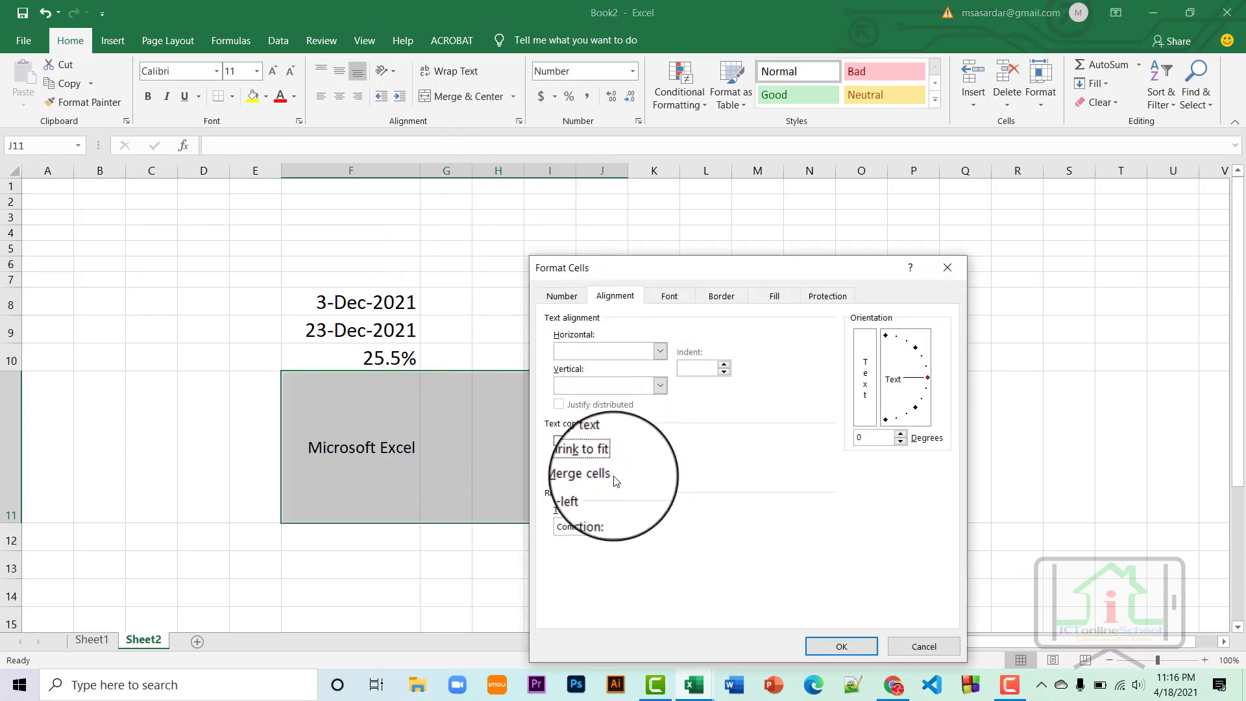
pyautogui.click(841, 646)
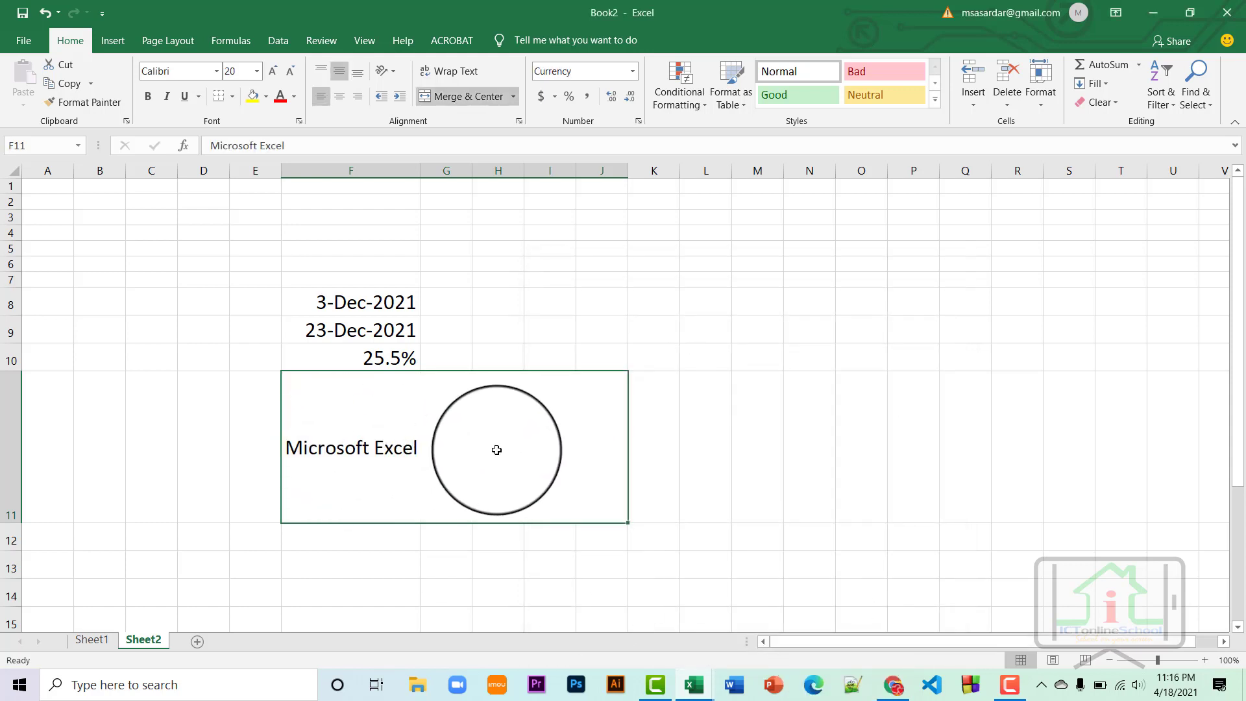
# Merge and center the empty cells F13 to K13.
pyautogui.click(655, 563)
pyautogui.moveTo(654, 562); pyautogui.dragTo(347, 562)
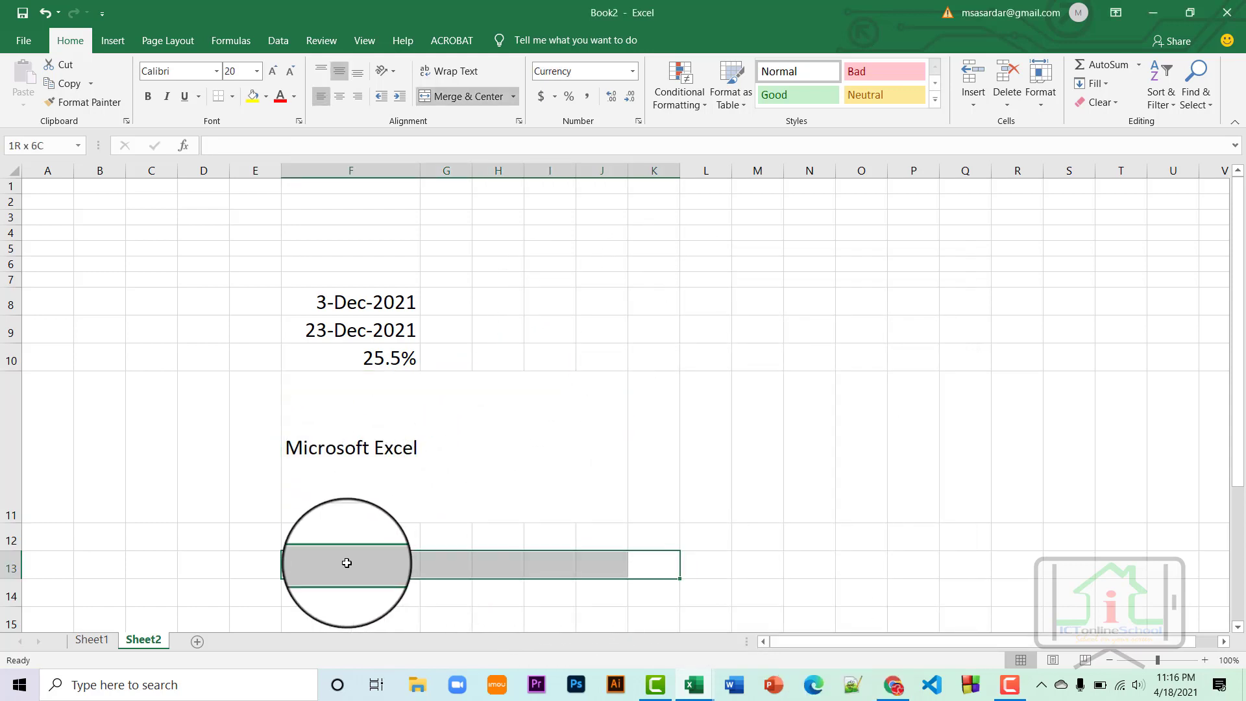
pyautogui.click(462, 96)
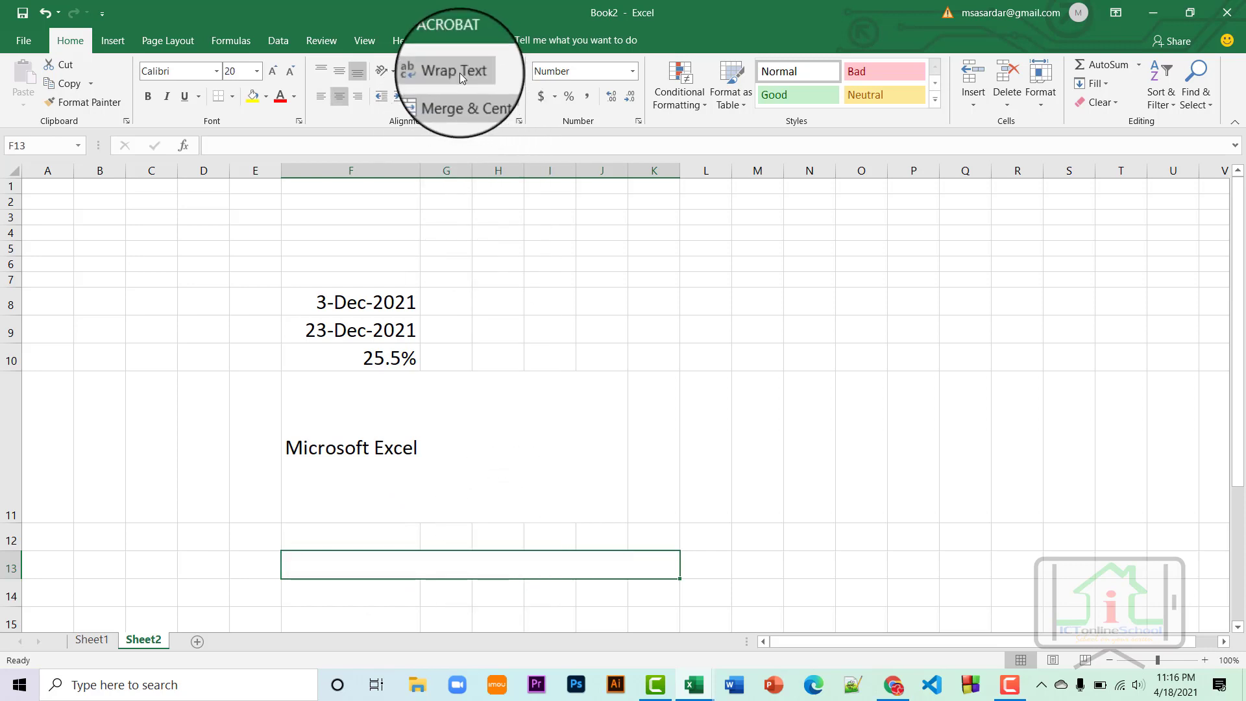
# Rotate the Microsoft Excel text in merged cell F11 to an orientation of 43 degrees.
pyautogui.click(391, 410)
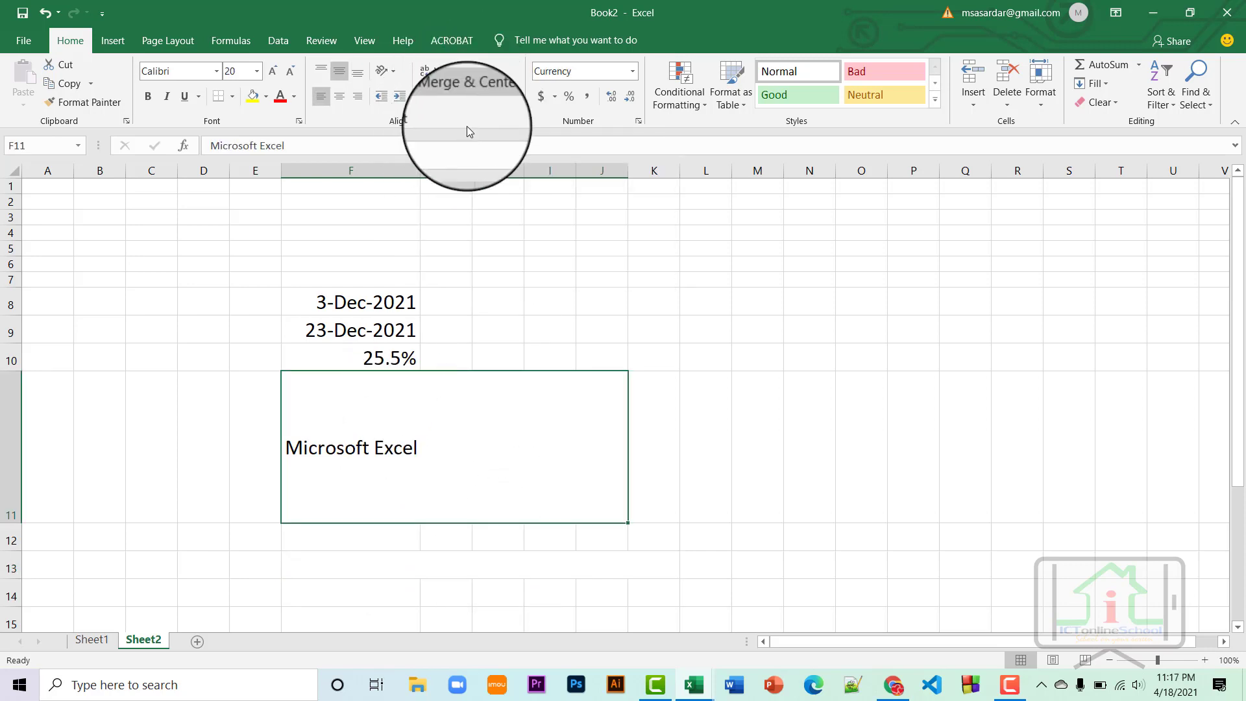
pyautogui.click(531, 326)
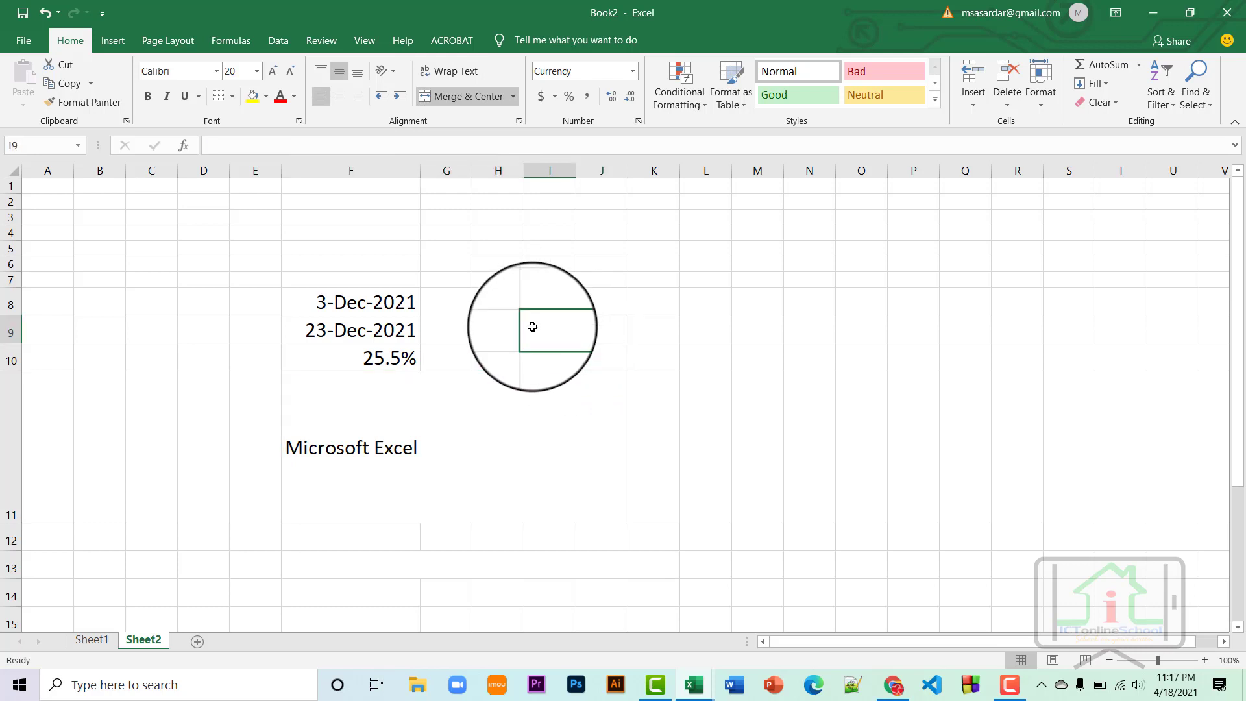
pyautogui.click(376, 465)
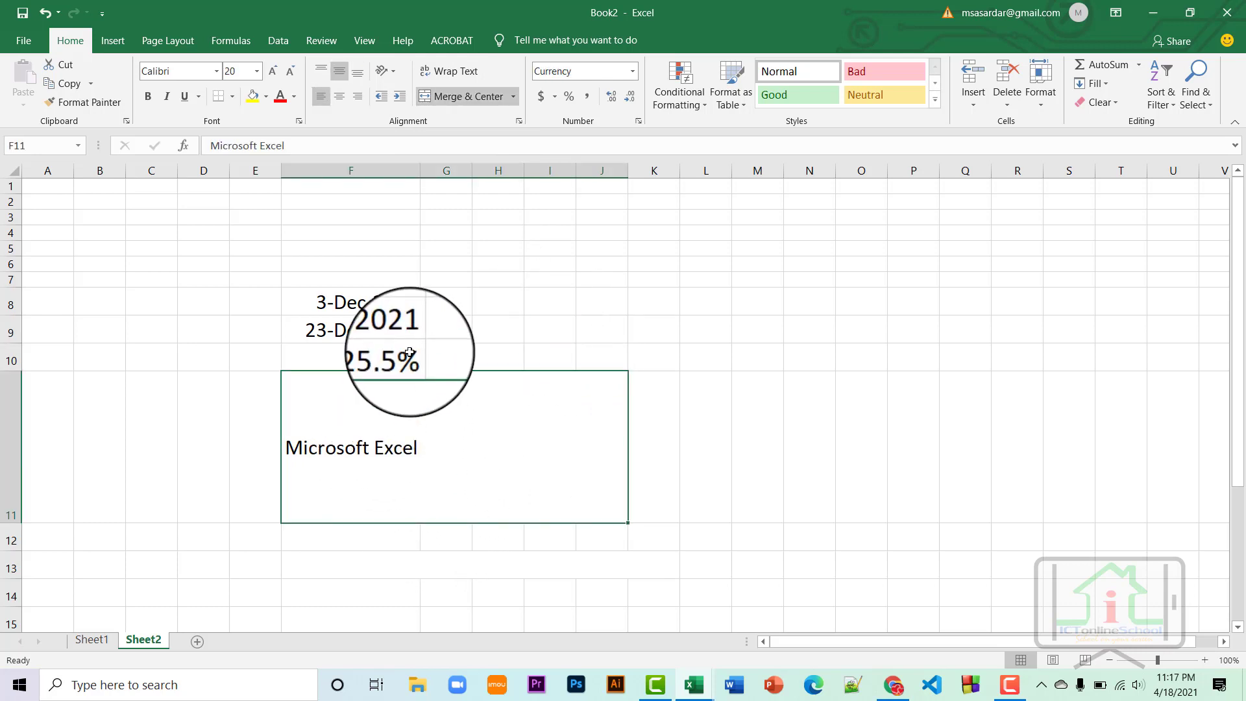
pyautogui.click(519, 121)
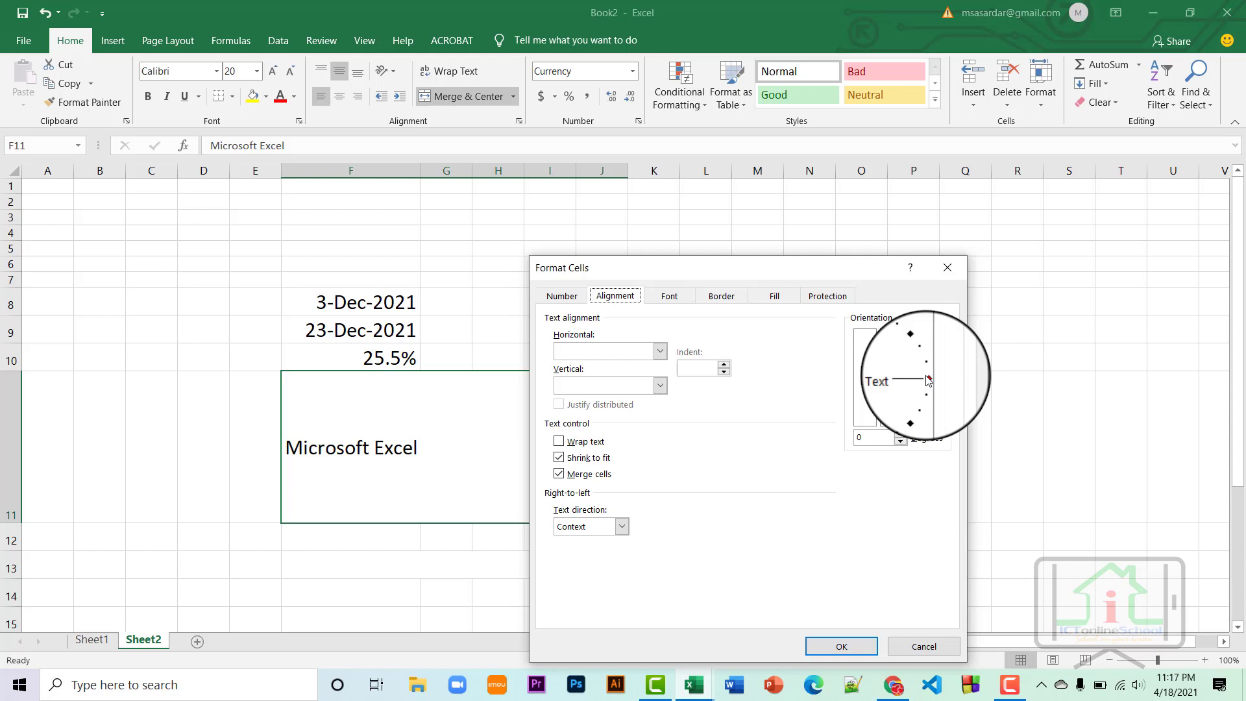
pyautogui.moveTo(920, 354); pyautogui.dragTo(922, 351)
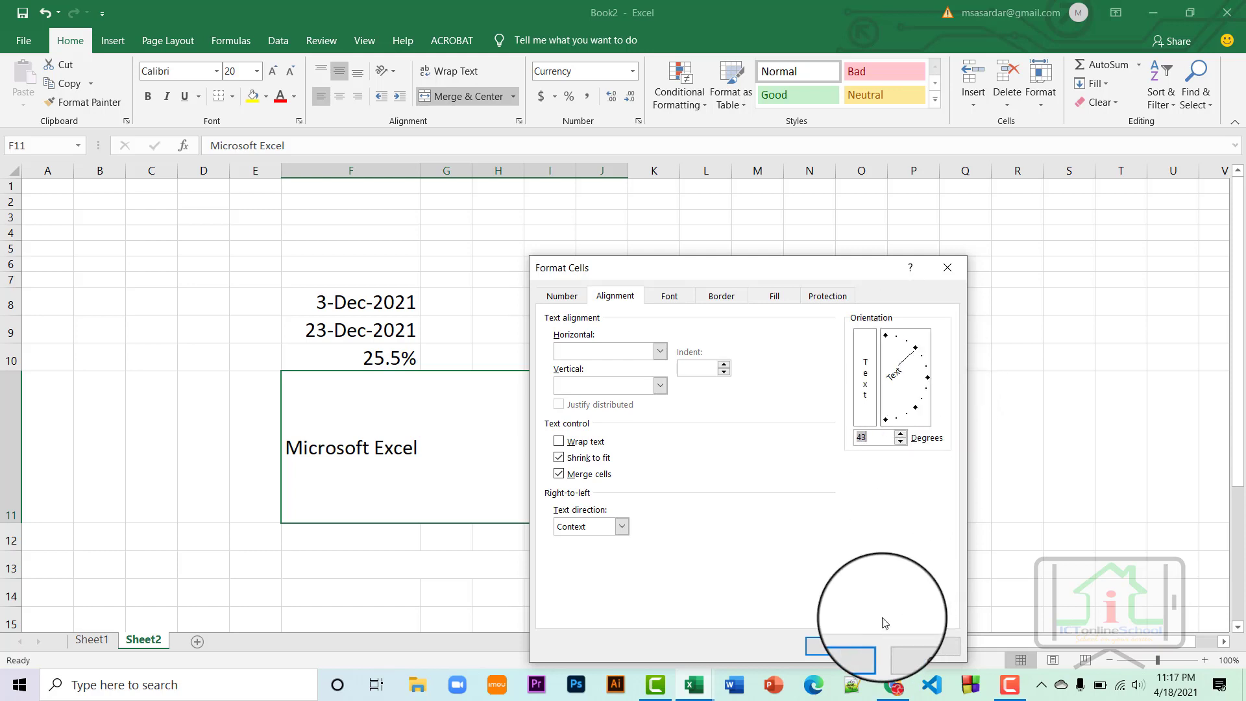
pyautogui.click(853, 651)
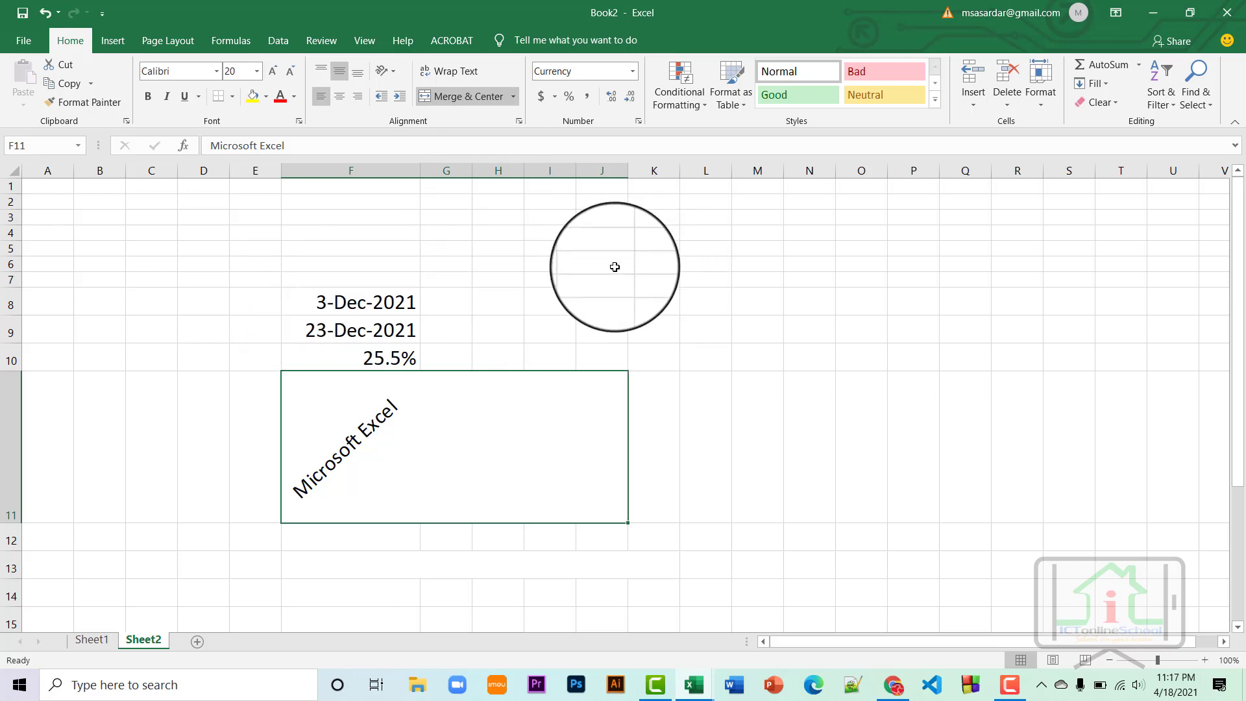
# Merge and center J6:J7, and fill in the headings NAME in J6, BANGLA in K6, CQ in K7 and MCQ in L7.
pyautogui.moveTo(607, 265); pyautogui.dragTo(607, 284)
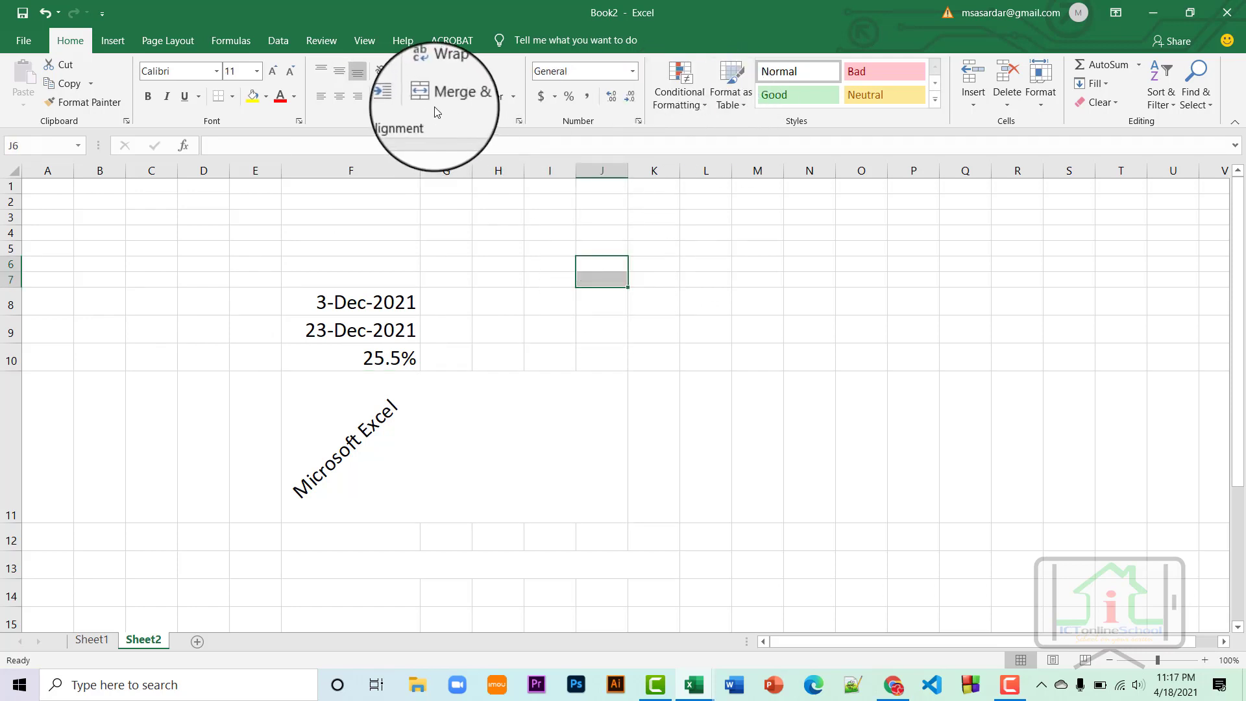
pyautogui.click(466, 96)
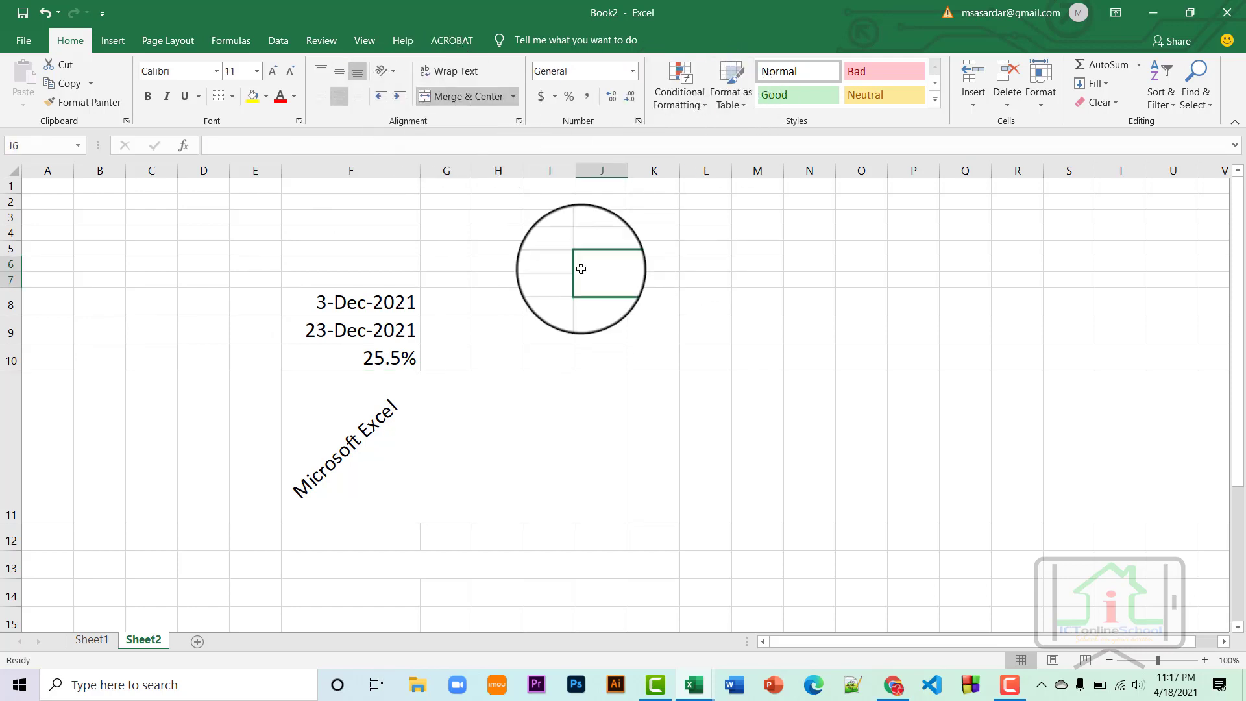
pyautogui.doubleClick(581, 269)
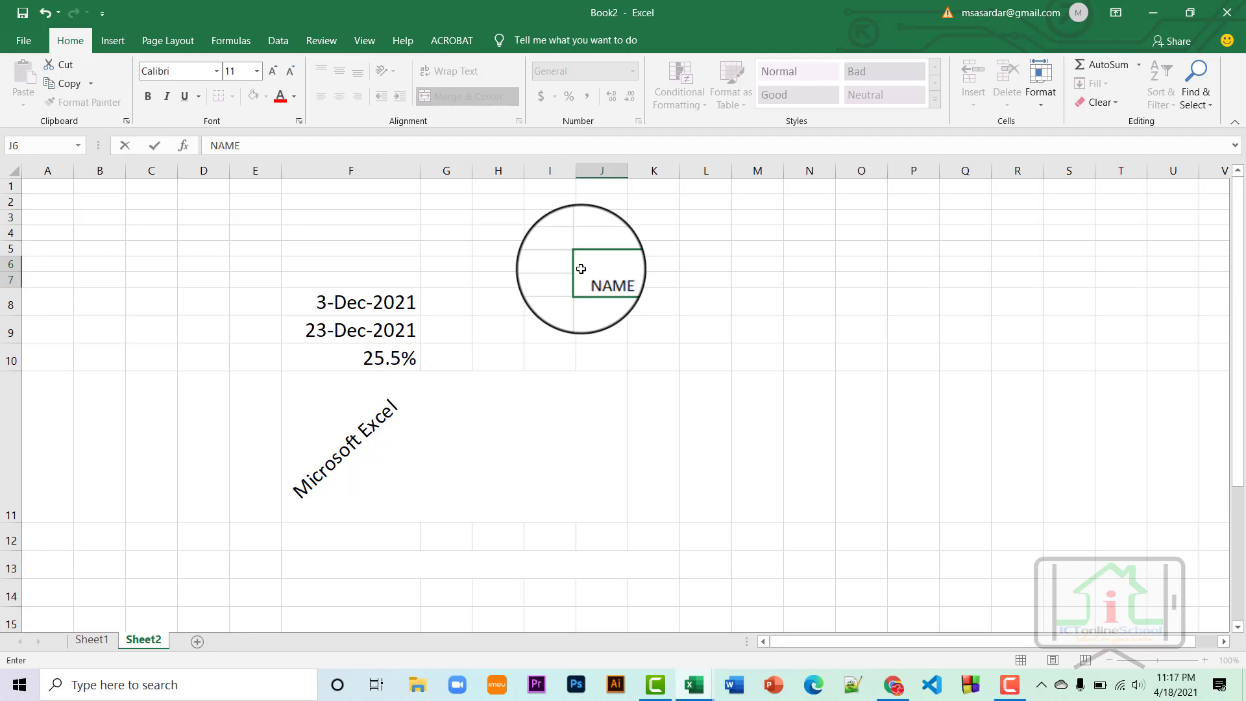
pyautogui.click(648, 262)
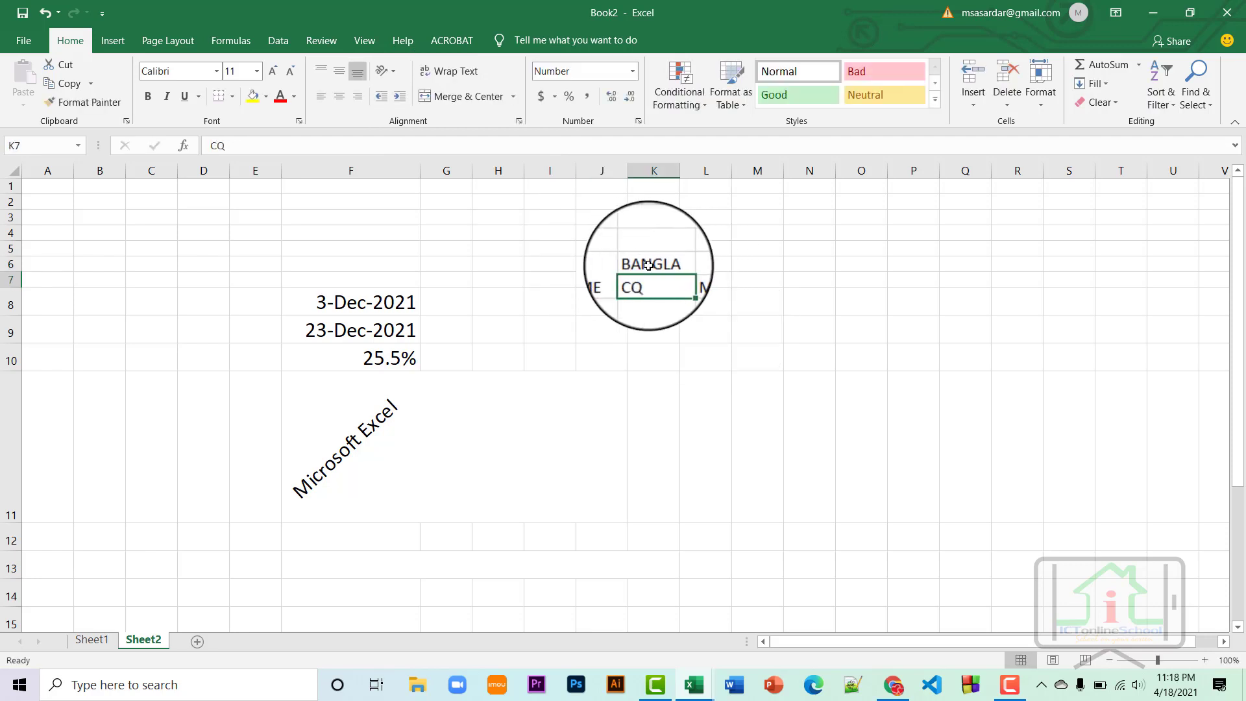
pyautogui.moveTo(645, 266); pyautogui.dragTo(689, 274)
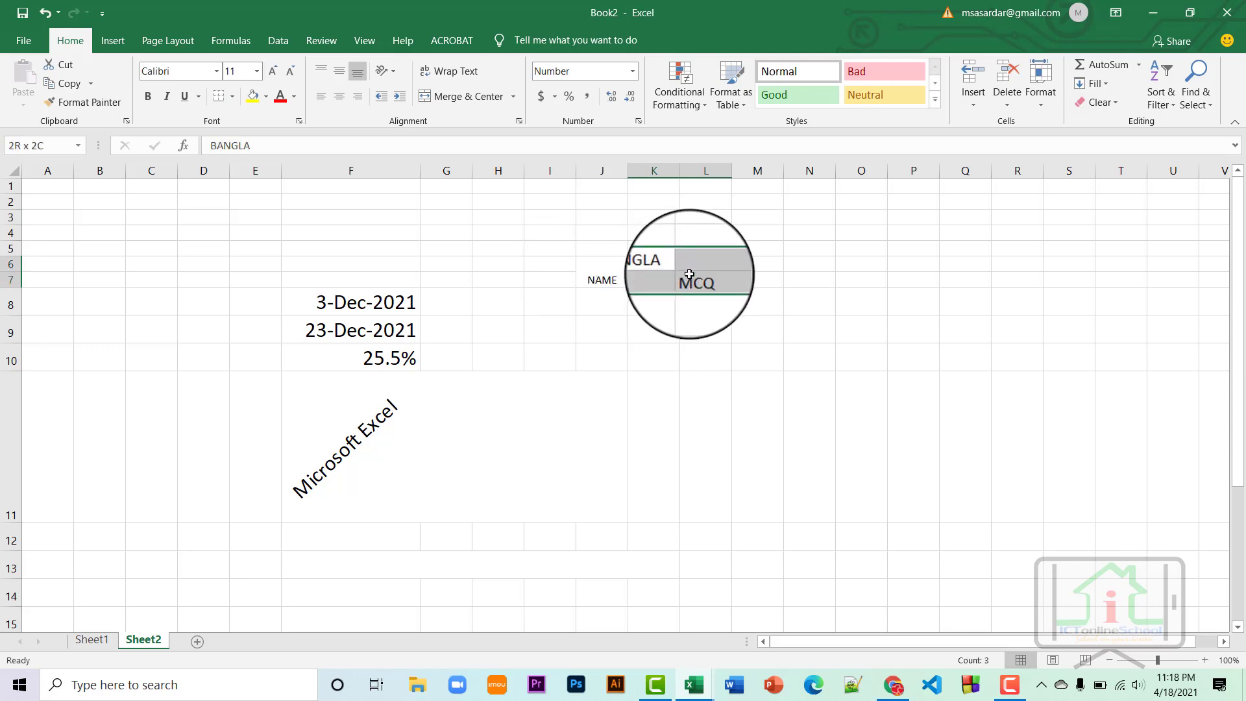
# Change the orientation of the NAME heading in merged cell J6 so it reads vertically upward.
pyautogui.click(602, 275)
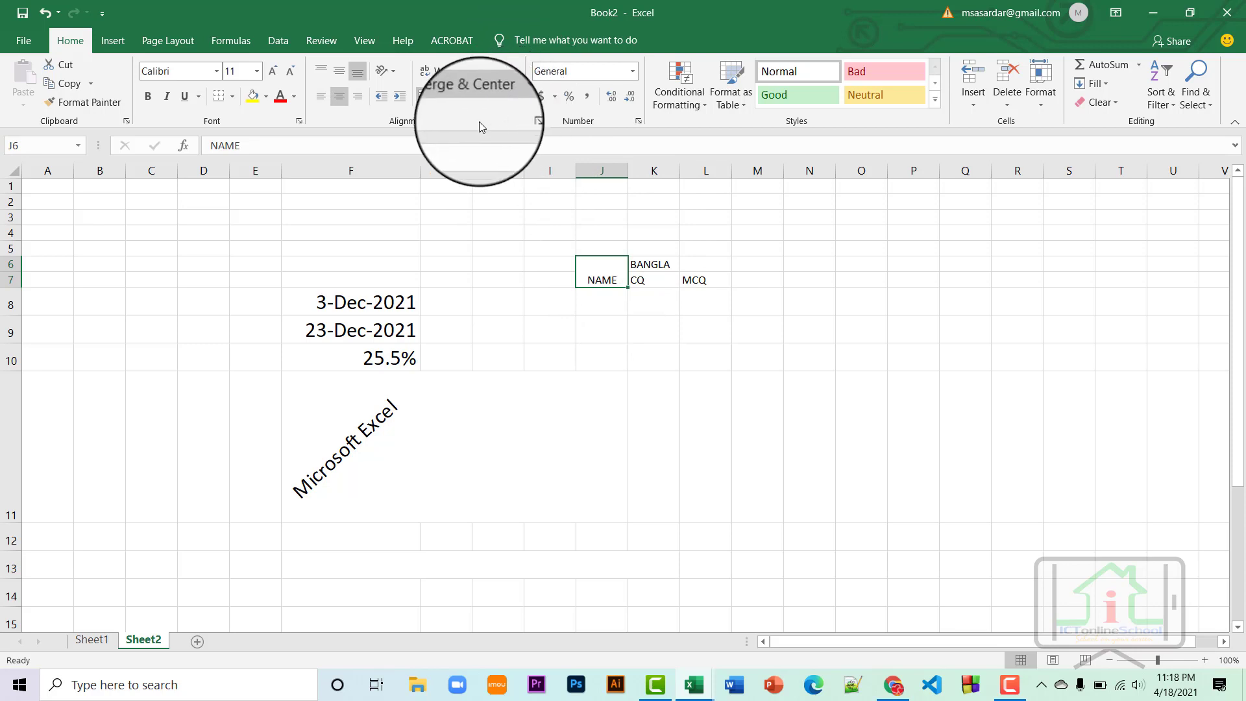
pyautogui.click(519, 121)
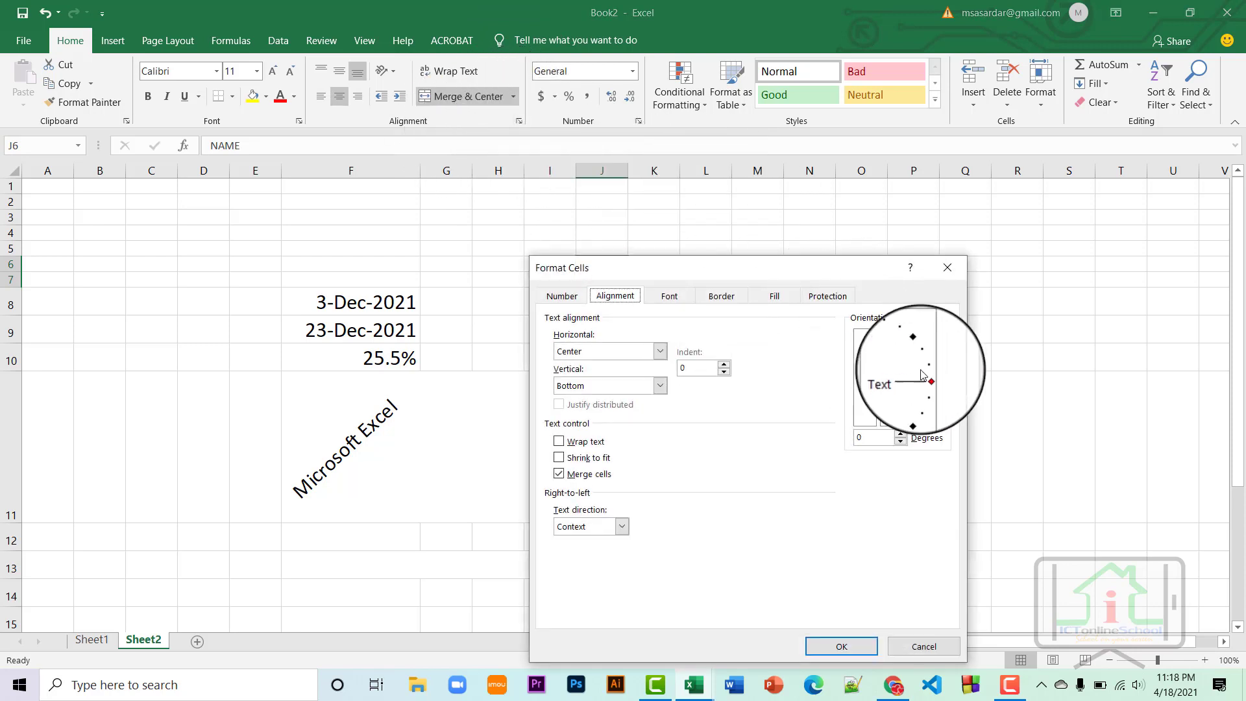
pyautogui.moveTo(925, 373); pyautogui.dragTo(880, 343)
pyautogui.click(847, 644)
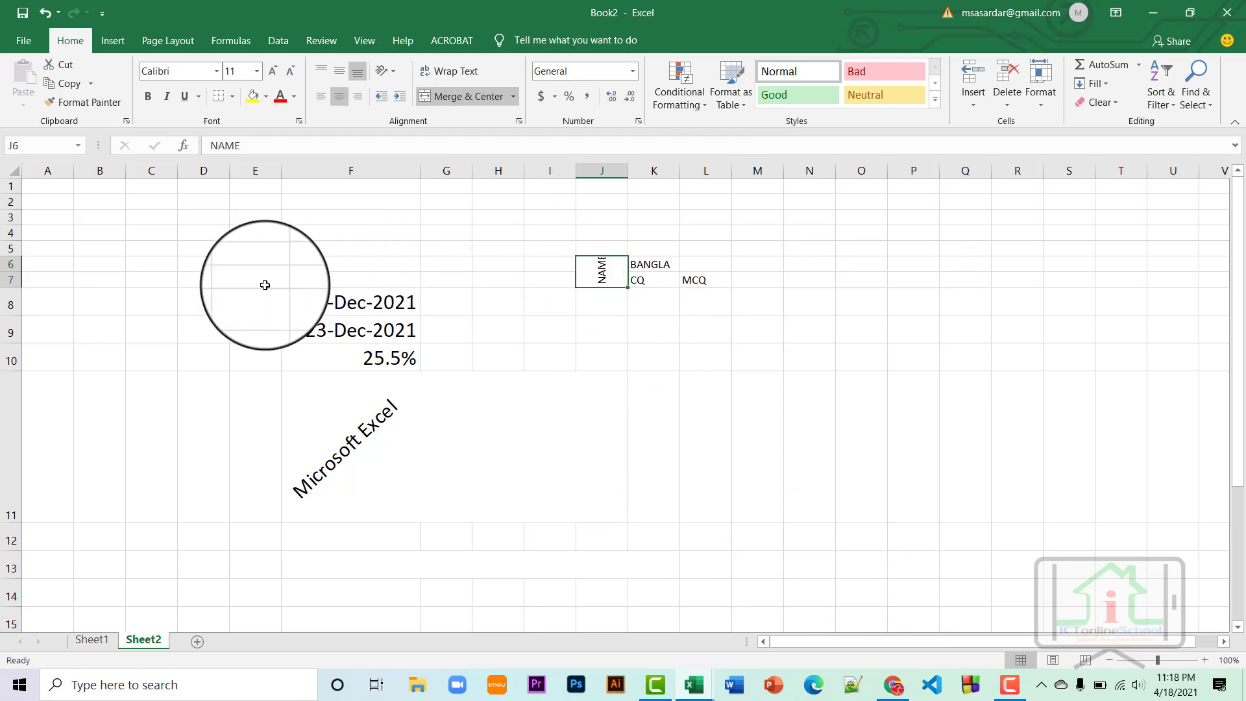
# Make row 7 taller and center the headings in J6:L7 both horizontally and vertically.
pyautogui.moveTo(21, 290); pyautogui.dragTo(21, 303)
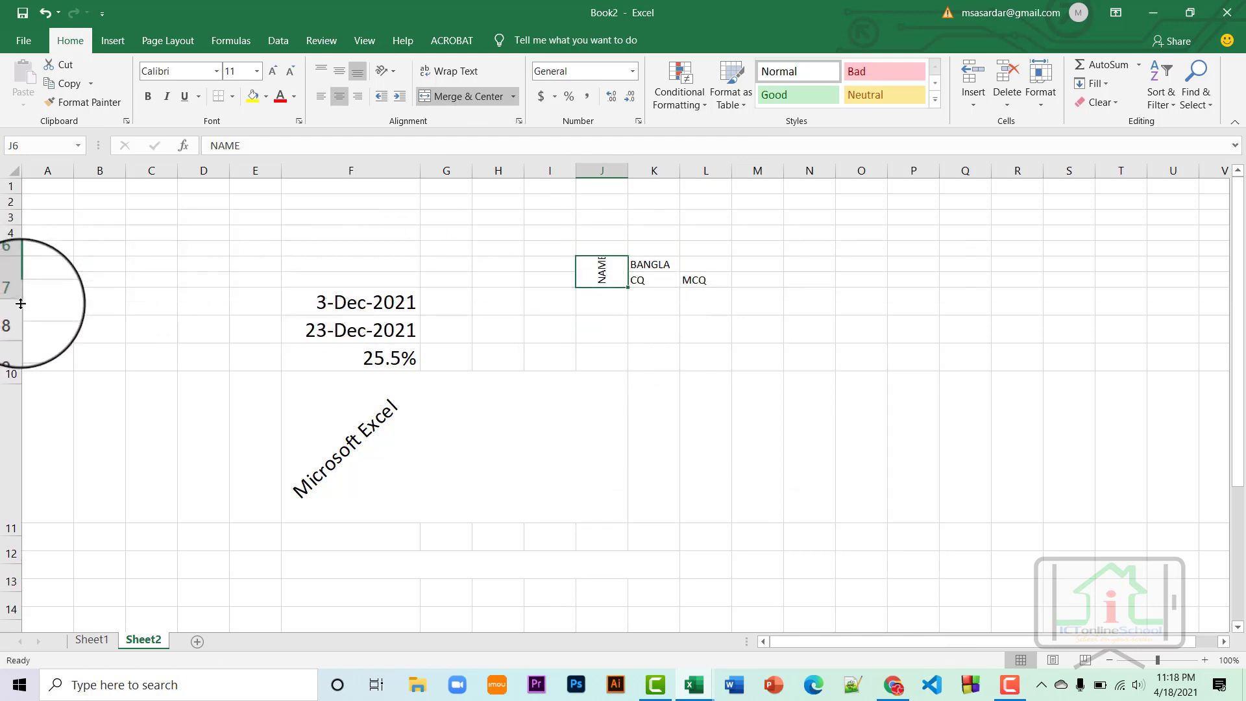
pyautogui.moveTo(618, 267); pyautogui.dragTo(690, 286)
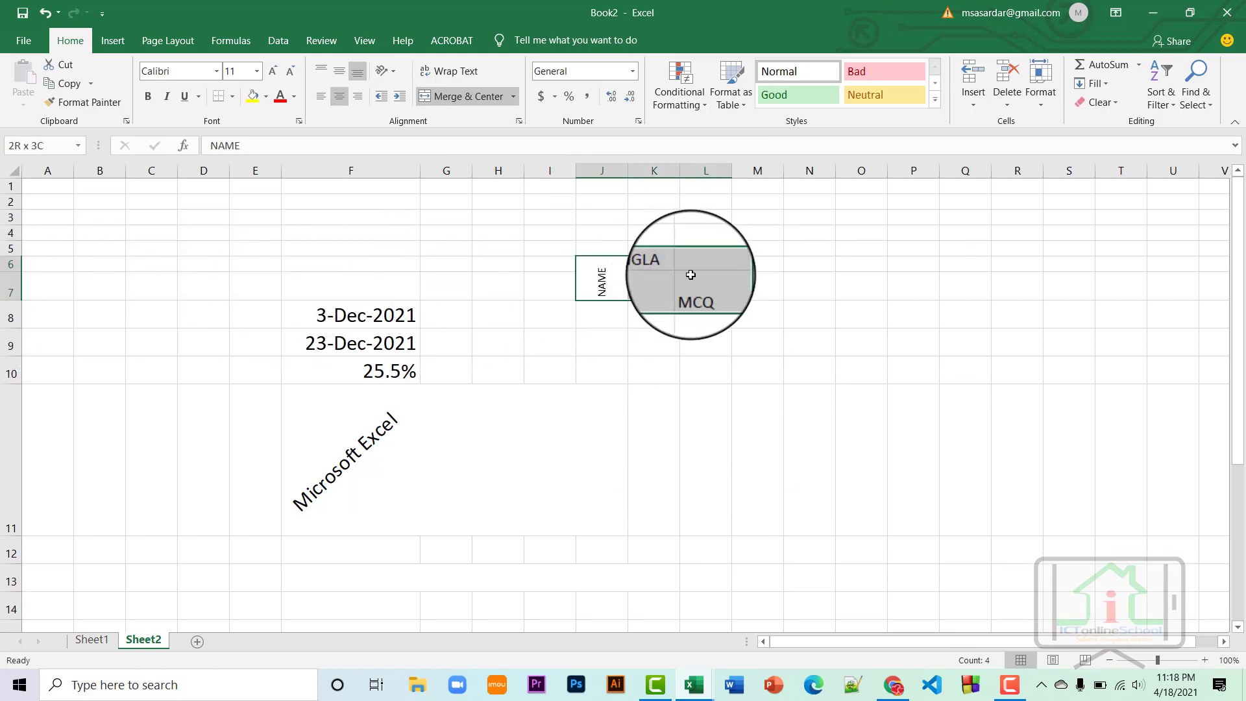
pyautogui.click(523, 119)
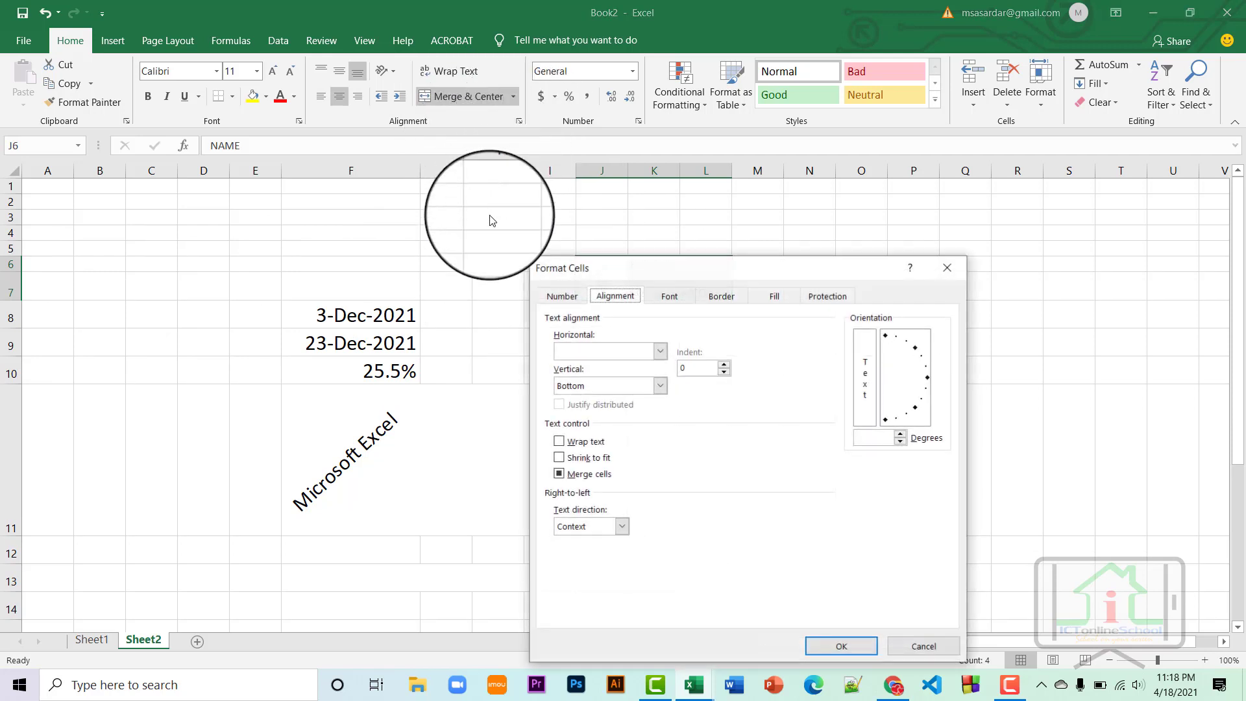
pyautogui.click(658, 352)
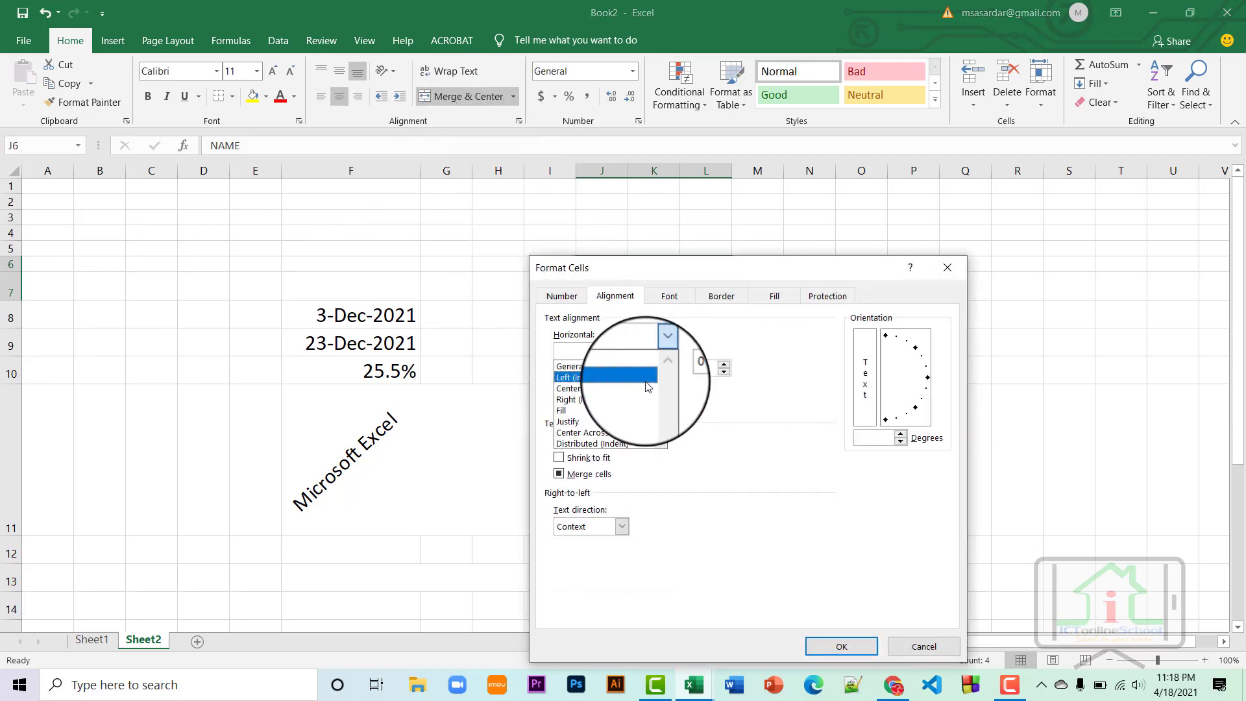
pyautogui.click(646, 378)
pyautogui.click(658, 353)
pyautogui.click(640, 388)
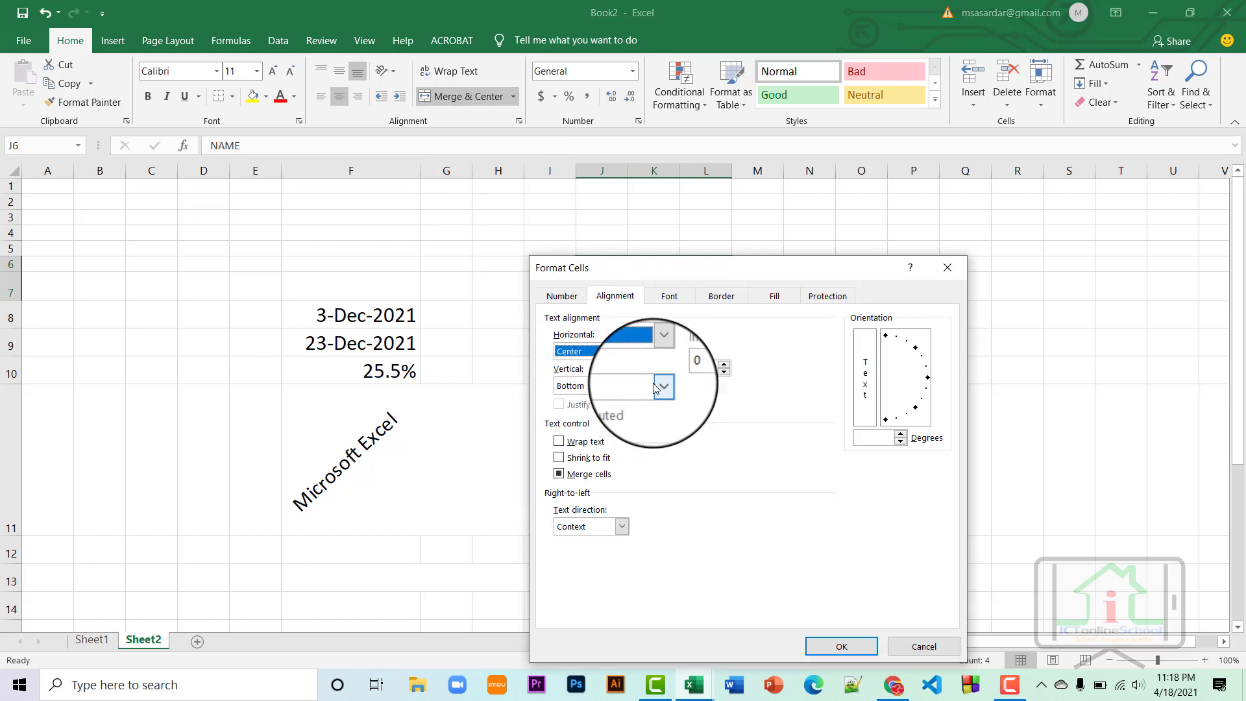
pyautogui.click(671, 371)
pyautogui.click(640, 411)
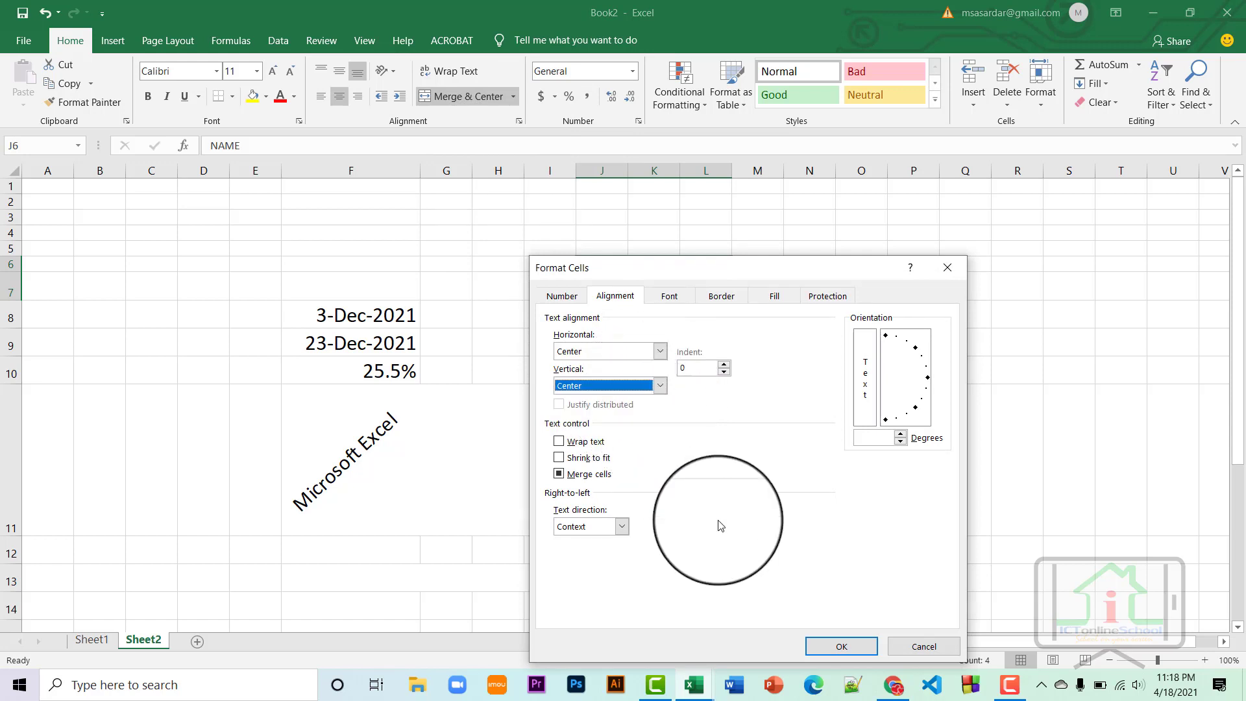
pyautogui.click(840, 646)
# Try to bottom-align the headings in J6:L7.
pyautogui.click(704, 351)
pyautogui.moveTo(602, 279); pyautogui.dragTo(720, 289)
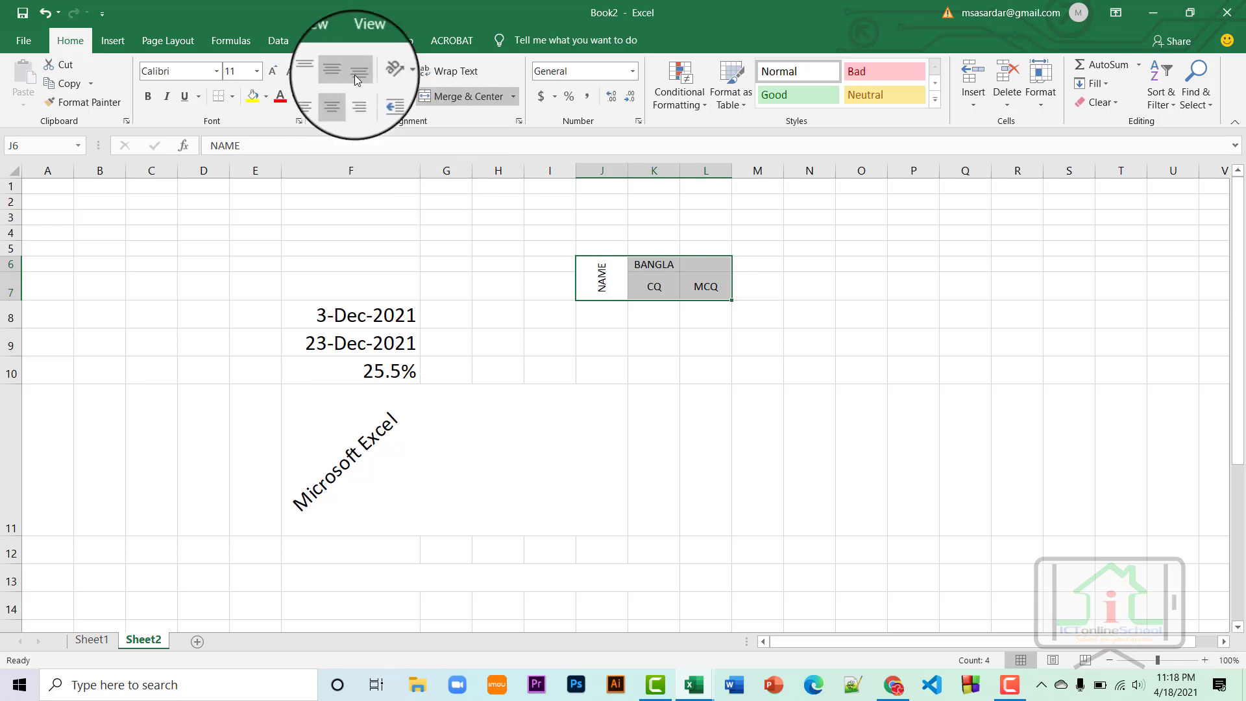
pyautogui.click(355, 76)
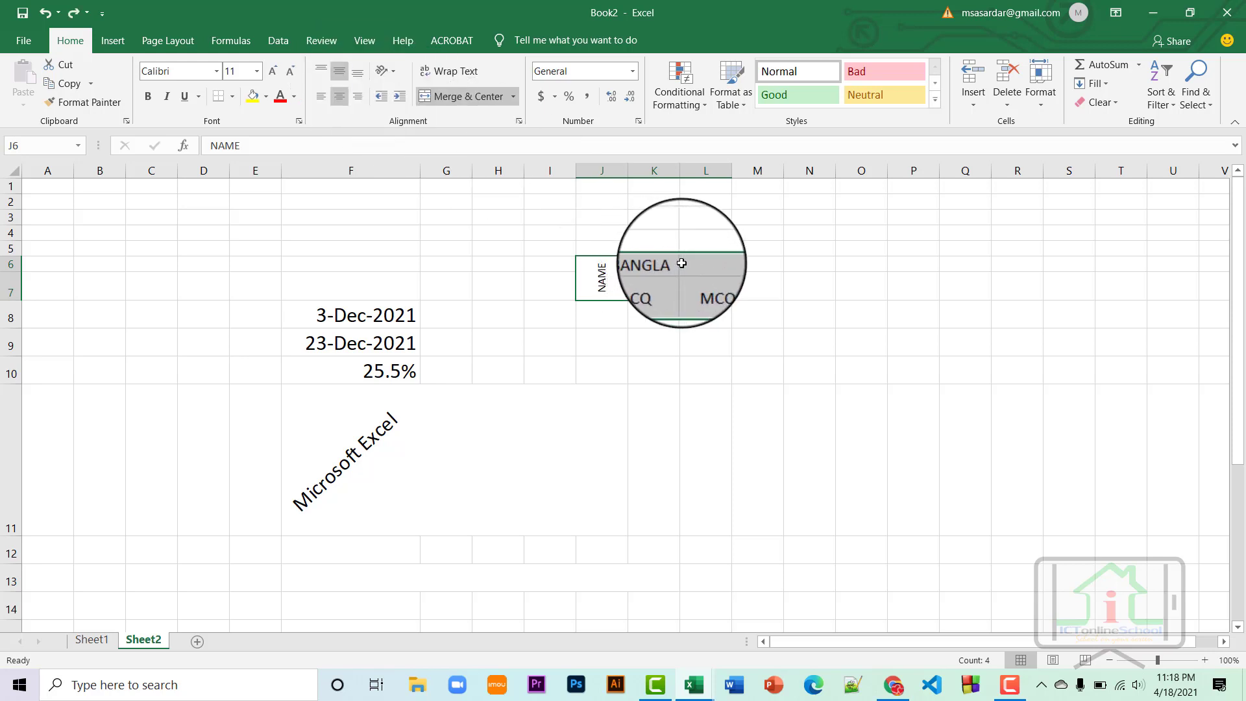
# Merge and center the BANGLA heading across K6:L6, and make row 6 taller.
pyautogui.moveTo(702, 263); pyautogui.dragTo(675, 263)
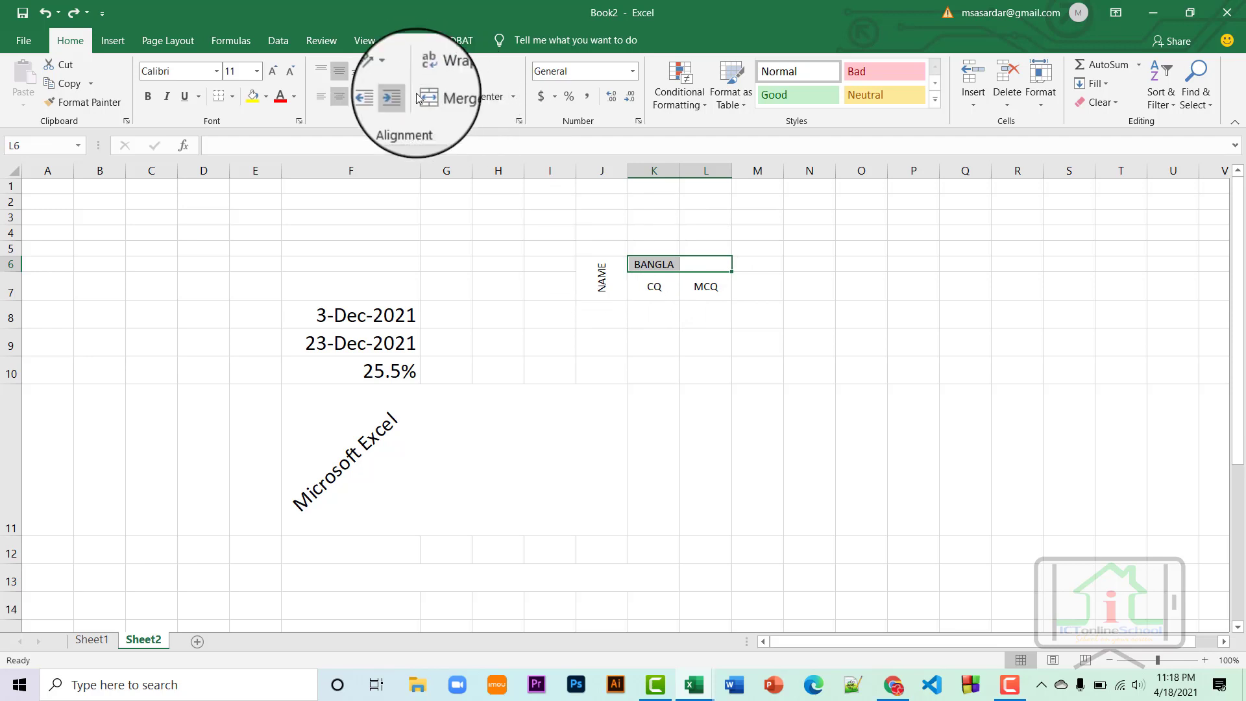
pyautogui.click(465, 96)
pyautogui.click(659, 286)
pyautogui.moveTo(601, 264); pyautogui.dragTo(690, 276)
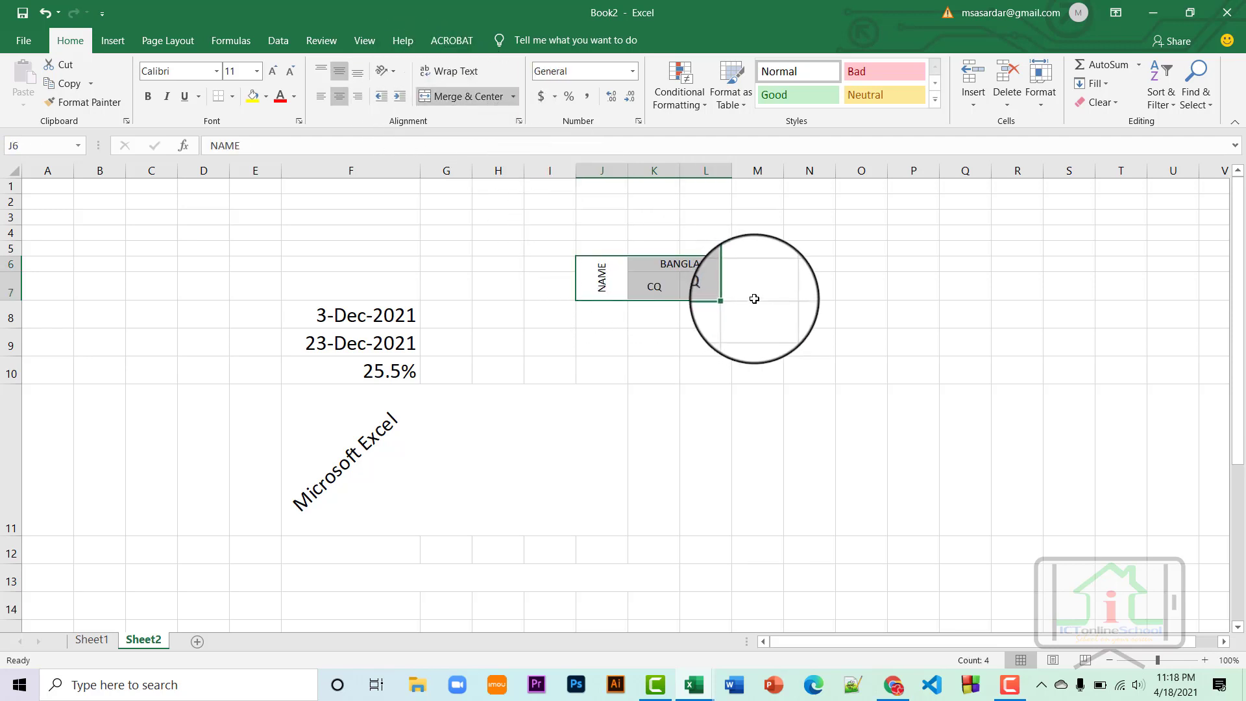
pyautogui.moveTo(14, 274); pyautogui.dragTo(14, 286)
pyautogui.click(685, 353)
# Set the font size of the headings in J6:L7 to 20, and enlarge row 7 and column L to fit.
pyautogui.moveTo(616, 274); pyautogui.dragTo(724, 279)
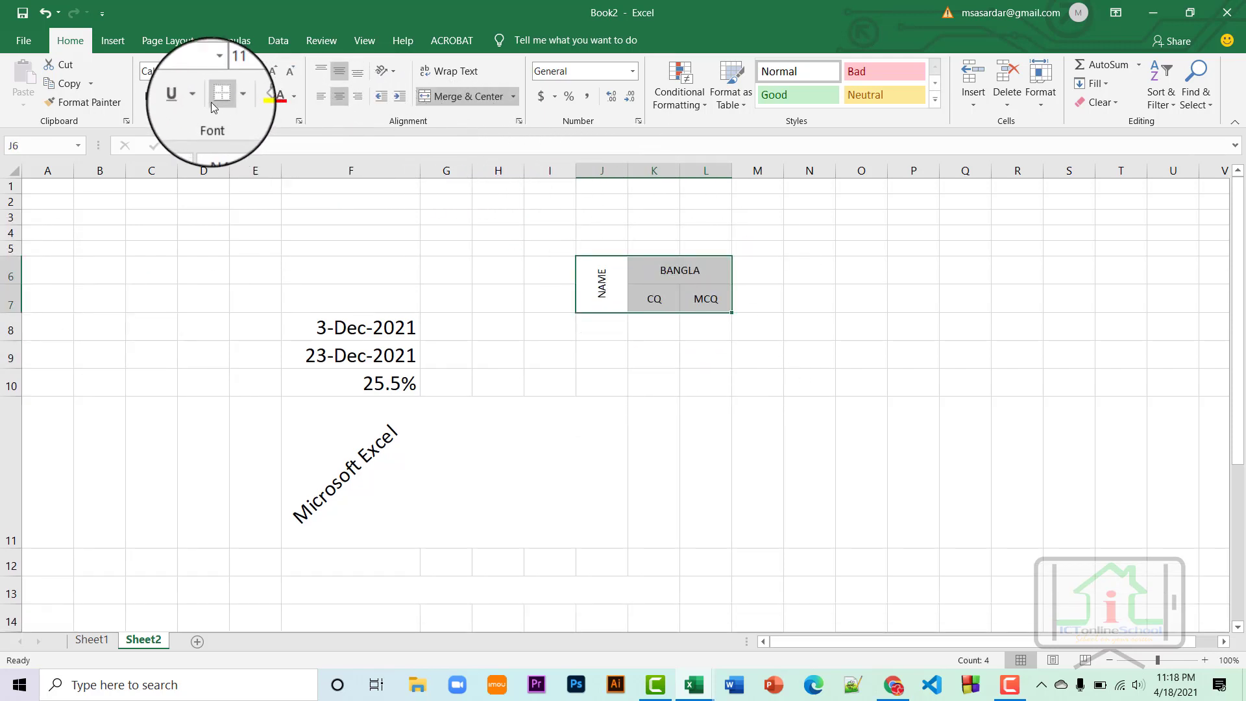
pyautogui.click(258, 76)
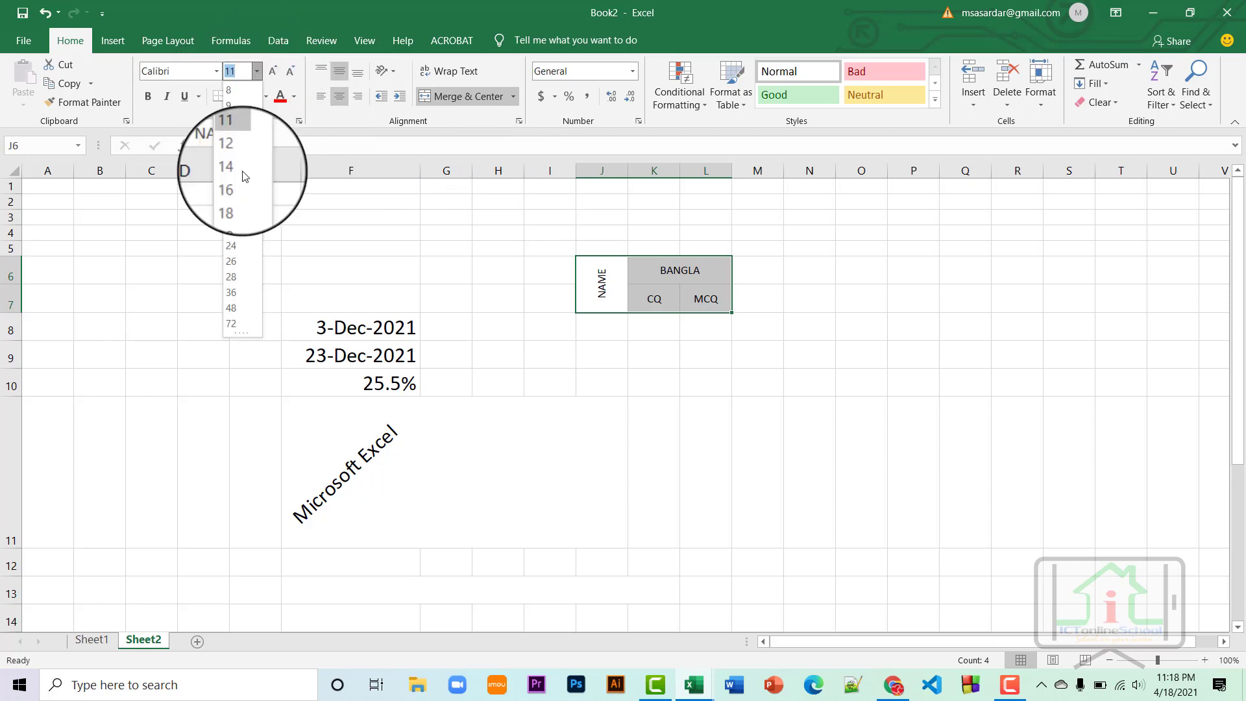
pyautogui.click(233, 214)
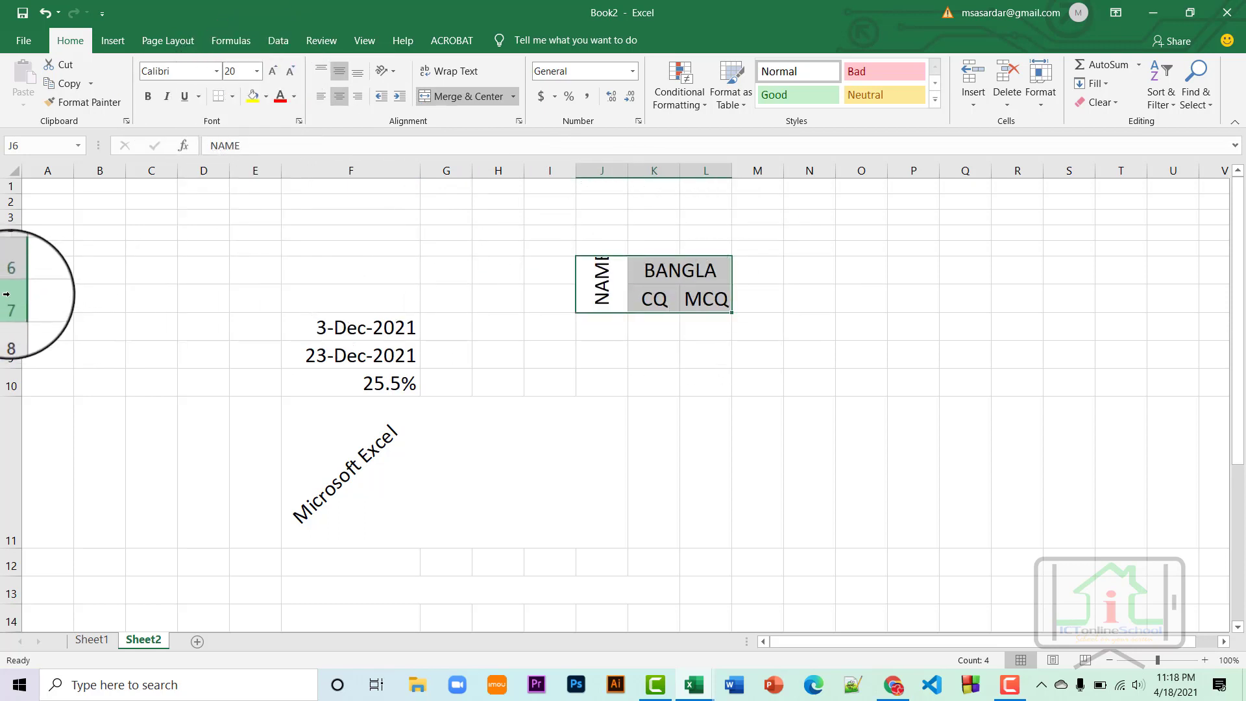
pyautogui.moveTo(11, 313); pyautogui.dragTo(11, 348)
pyautogui.click(648, 325)
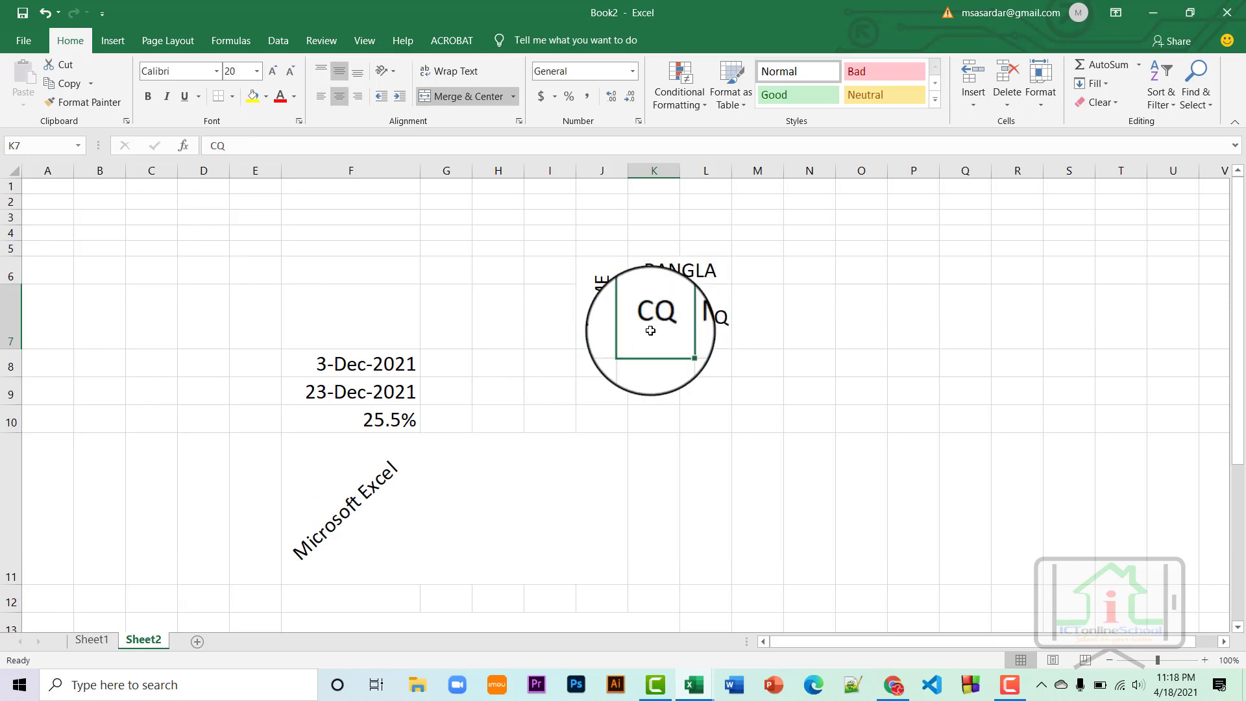
pyautogui.moveTo(731, 172); pyautogui.dragTo(760, 172)
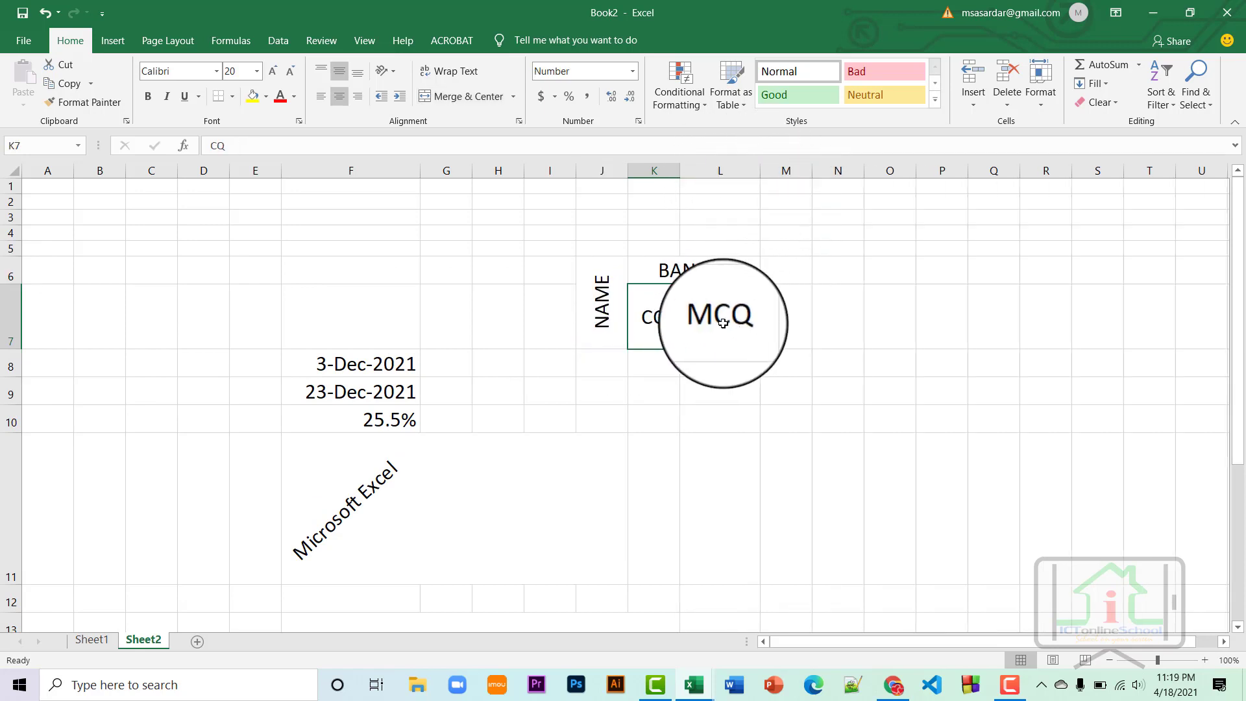
pyautogui.click(724, 317)
# Apply all borders to the heading block J6:L7 and slightly reduce the height of row 7.
pyautogui.moveTo(597, 270); pyautogui.dragTo(751, 276)
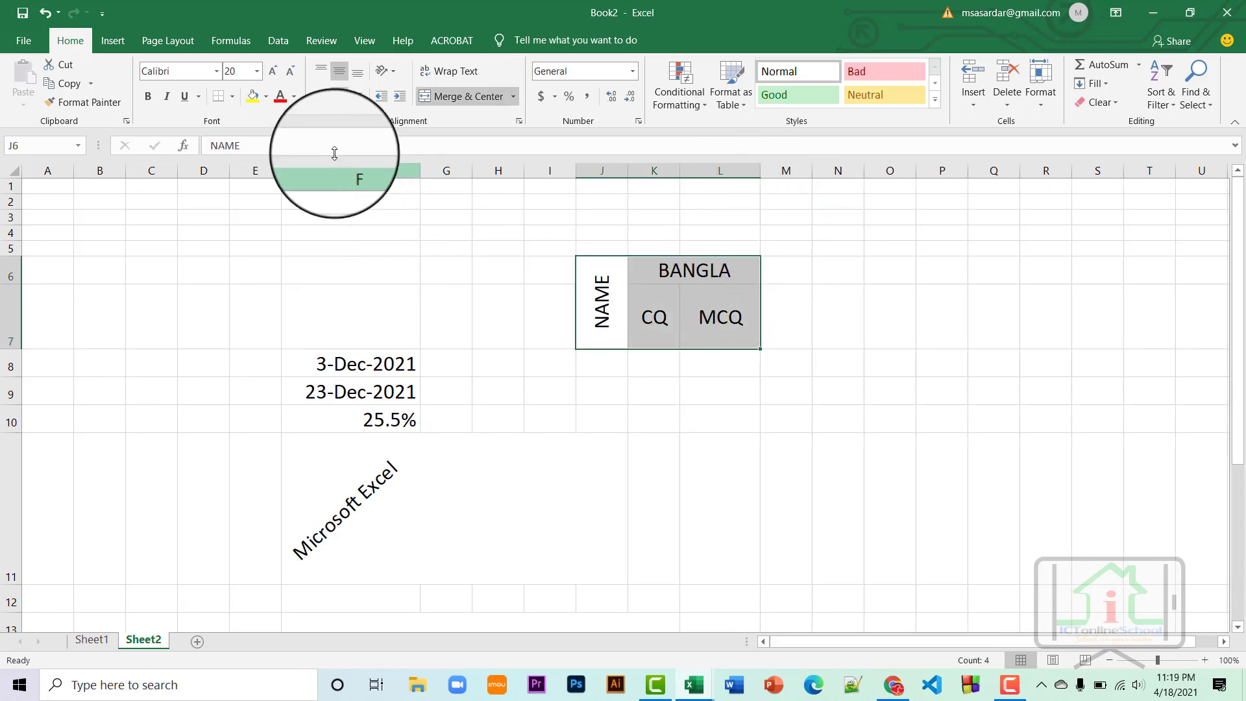
pyautogui.click(232, 96)
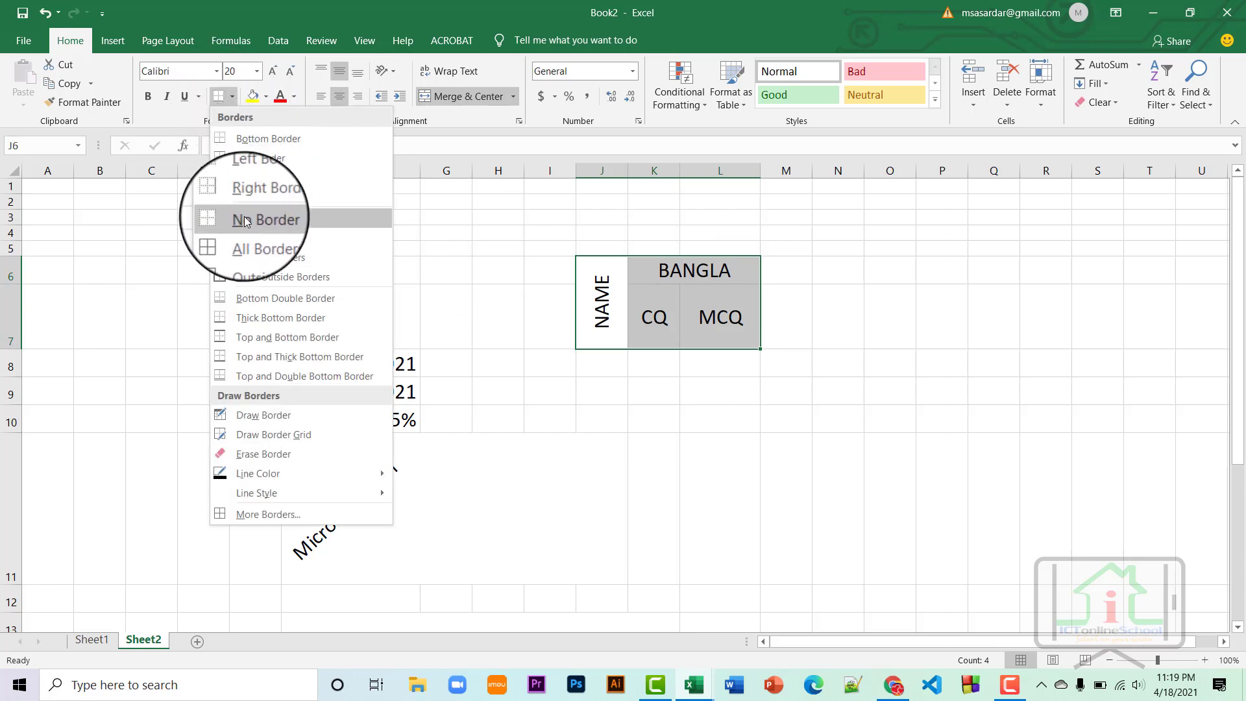
pyautogui.click(256, 231)
pyautogui.click(783, 383)
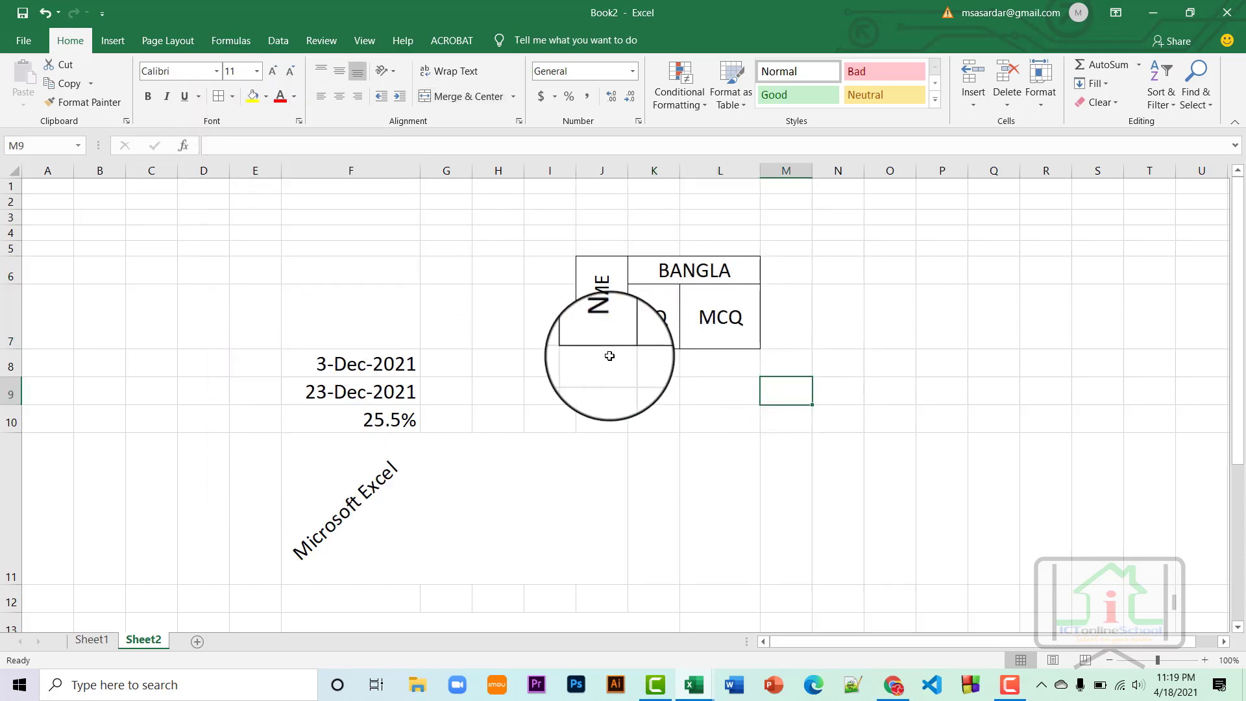
pyautogui.moveTo(15, 350); pyautogui.dragTo(16, 334)
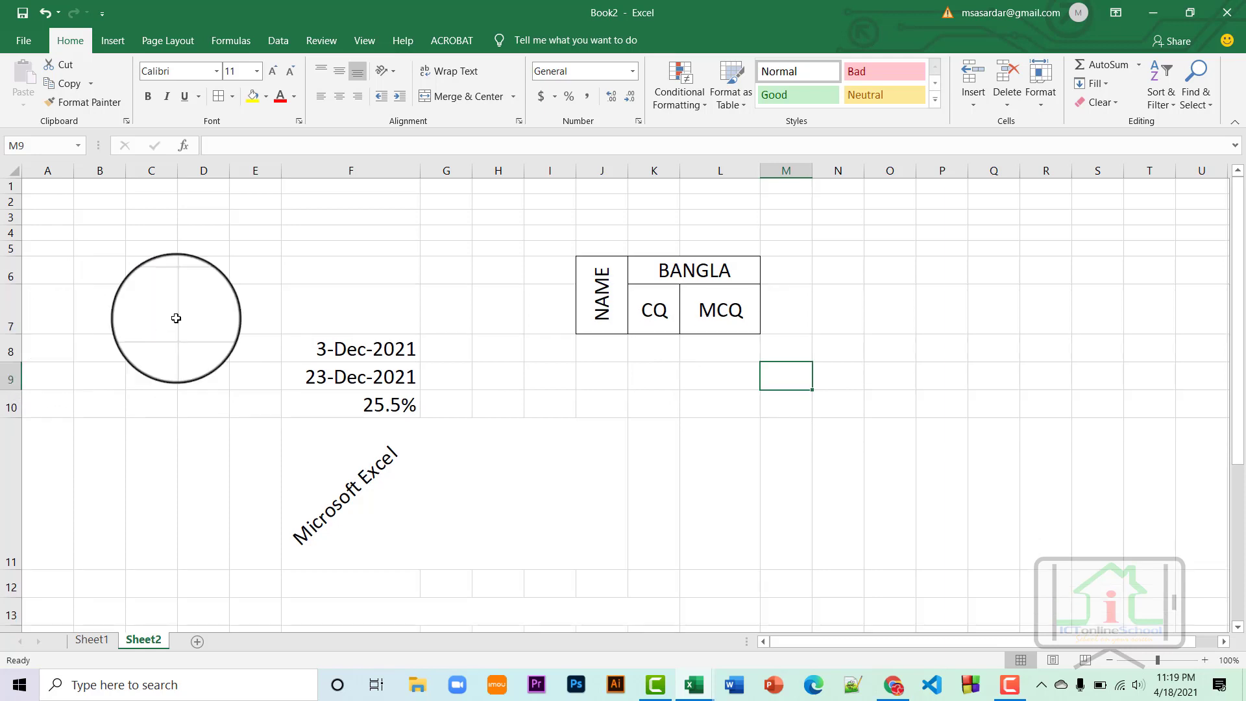
# Set the text orientation of the NAME heading in merged cell J6 to -90 degrees so it reads downward.
pyautogui.click(737, 311)
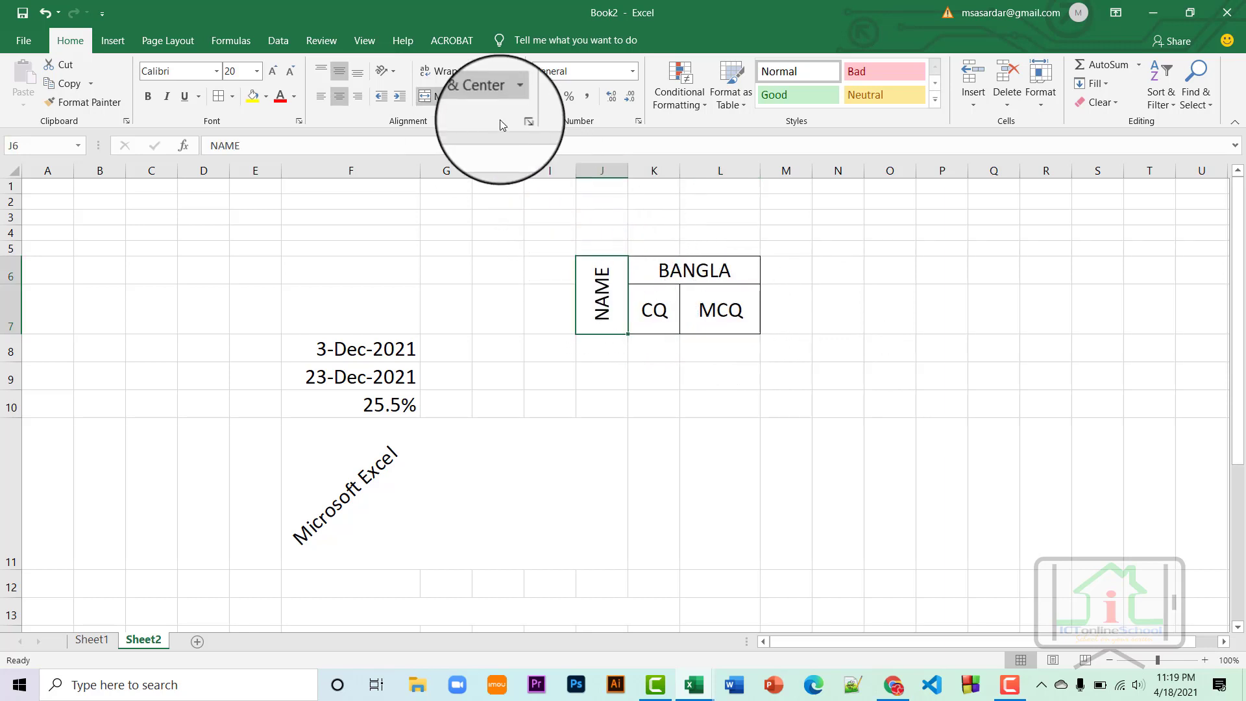
pyautogui.click(518, 121)
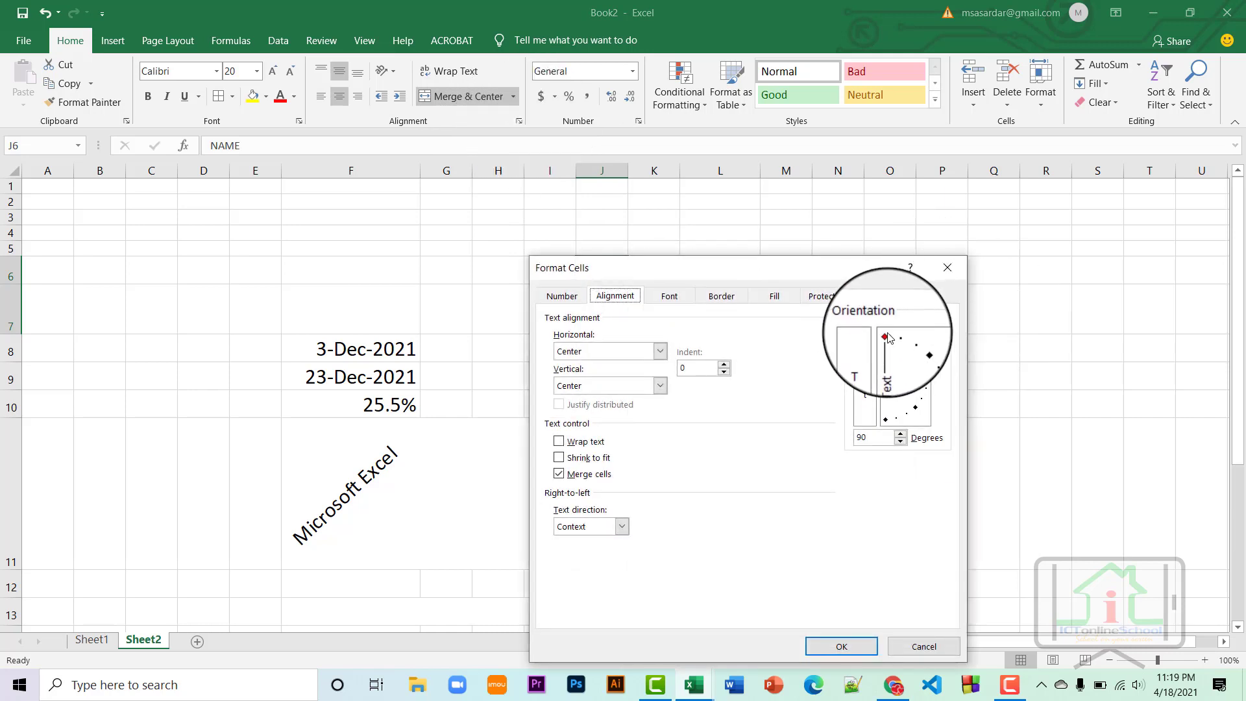
pyautogui.moveTo(892, 342); pyautogui.dragTo(886, 420)
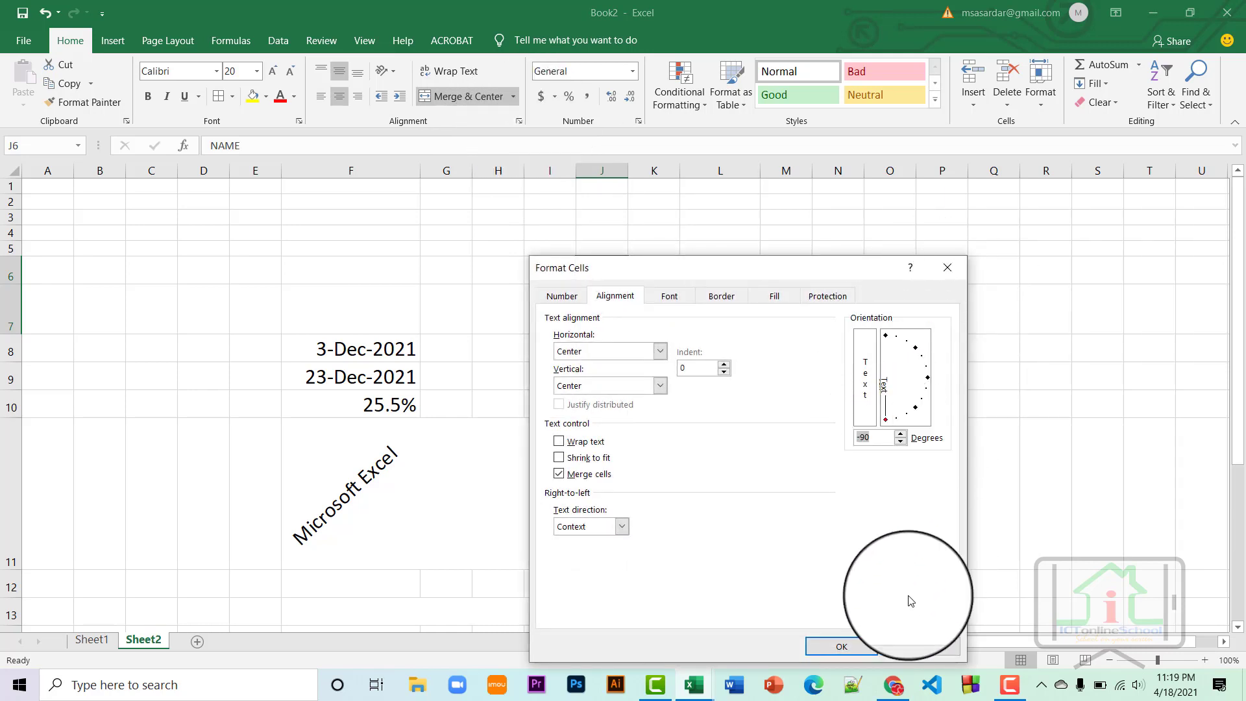
pyautogui.click(840, 648)
pyautogui.click(639, 350)
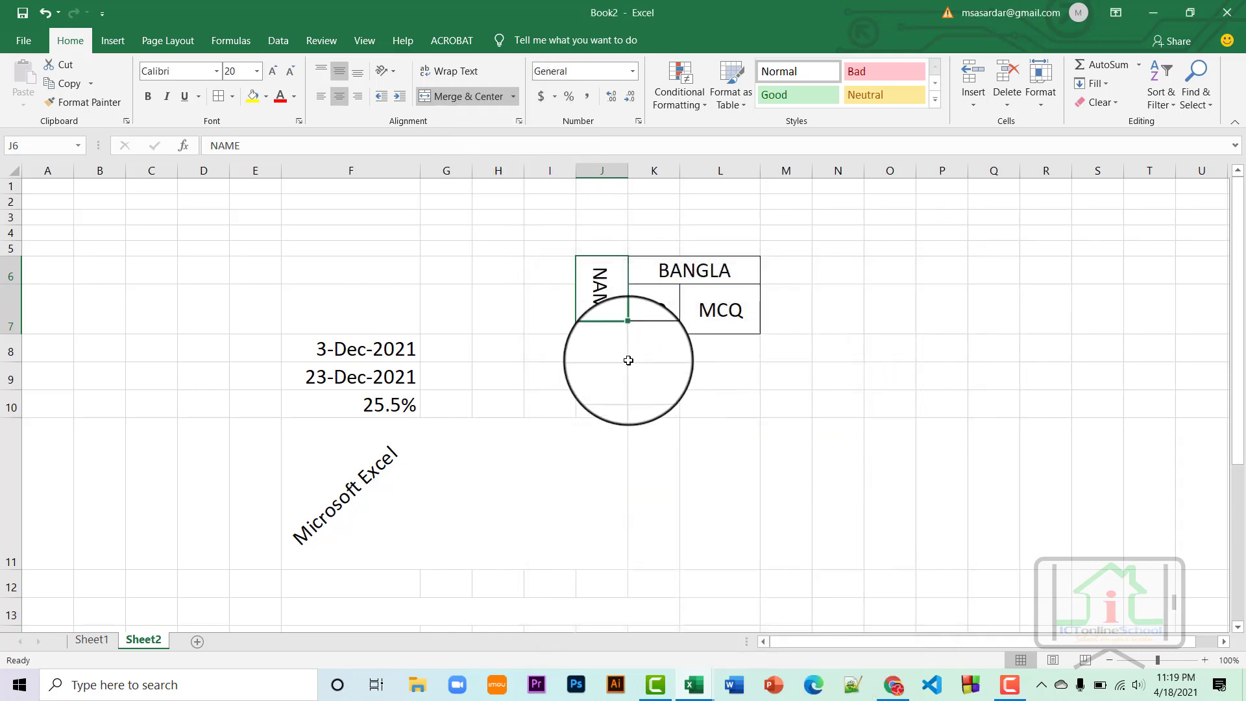
# Change the font color of the NAME heading in J6 to a light orange theme color.
pyautogui.click(612, 296)
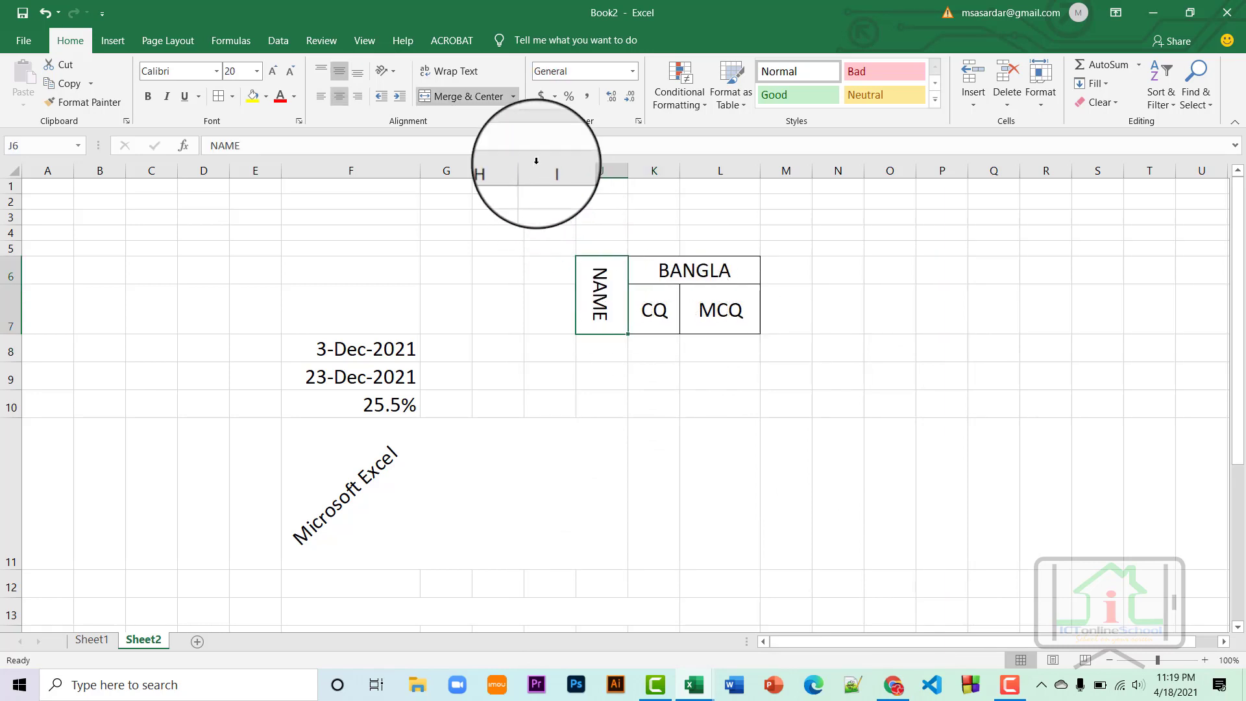
pyautogui.click(518, 120)
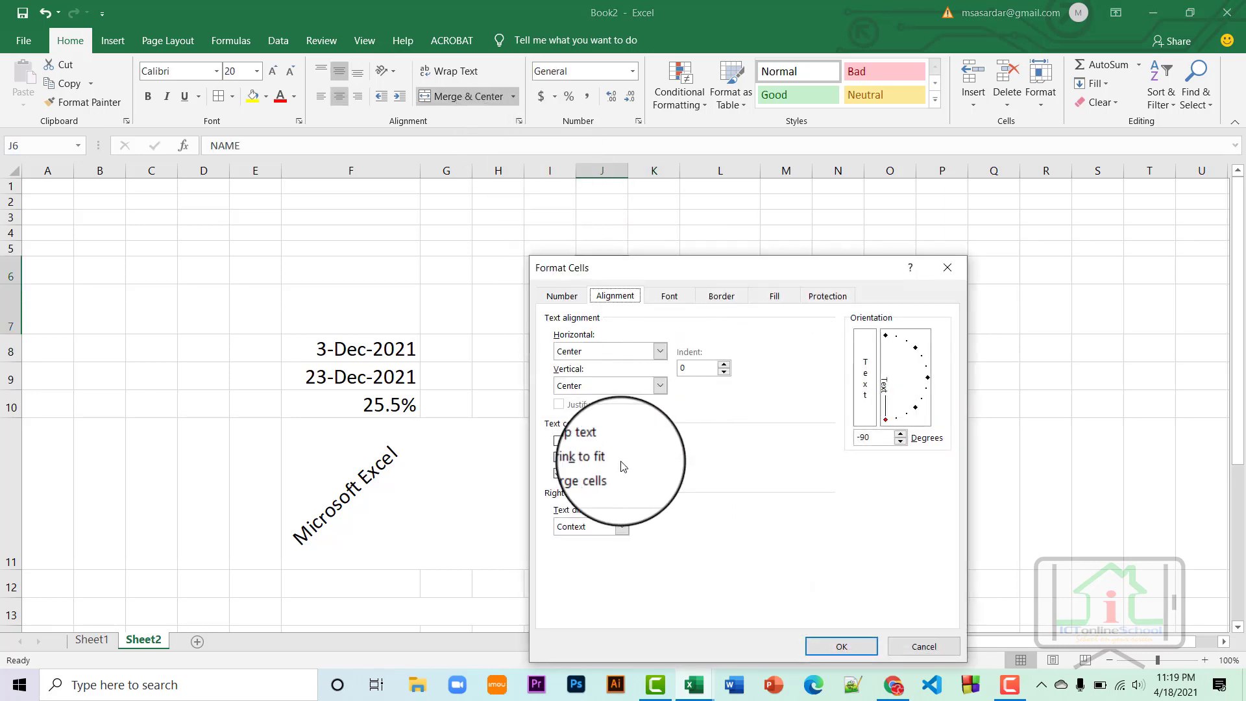
pyautogui.click(669, 296)
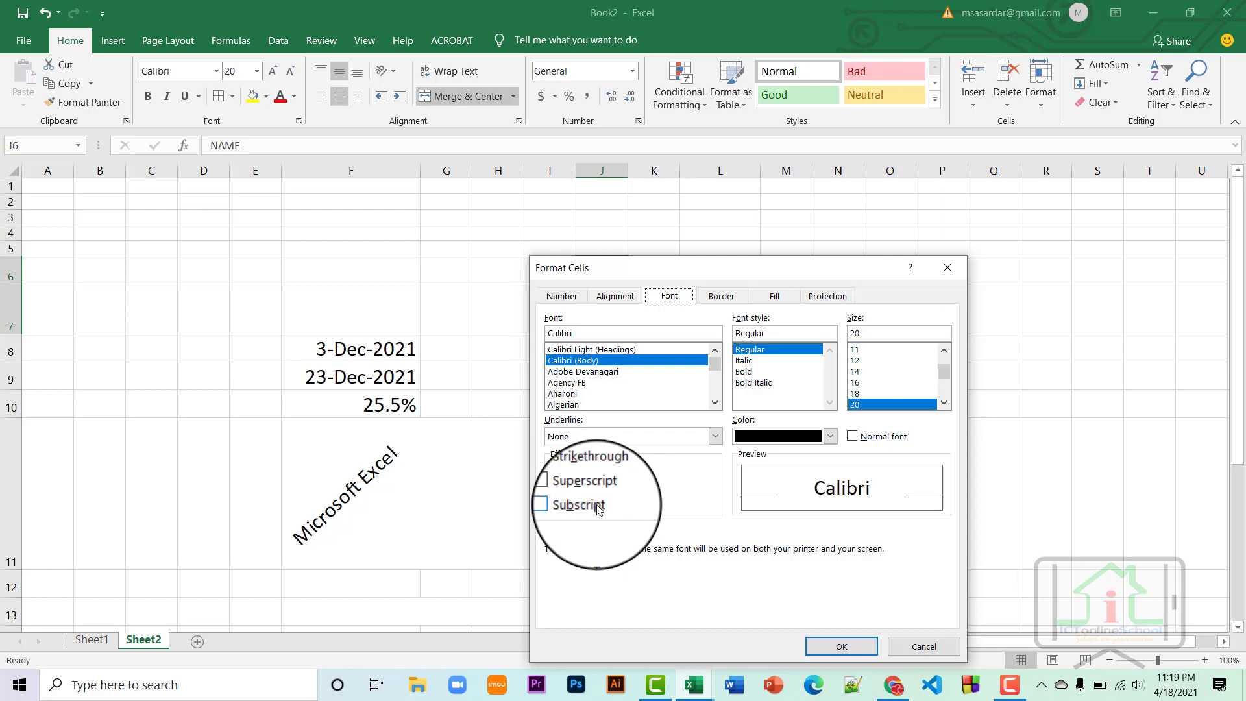
pyautogui.click(830, 437)
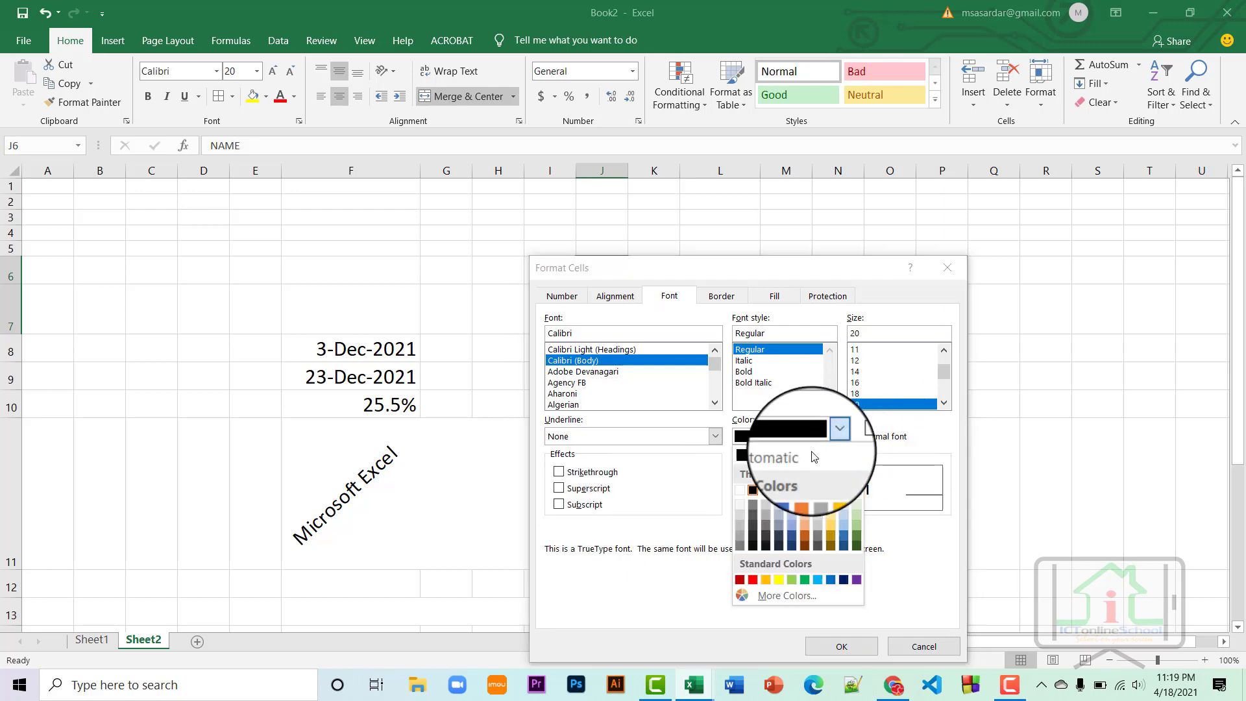
pyautogui.click(805, 513)
pyautogui.click(862, 645)
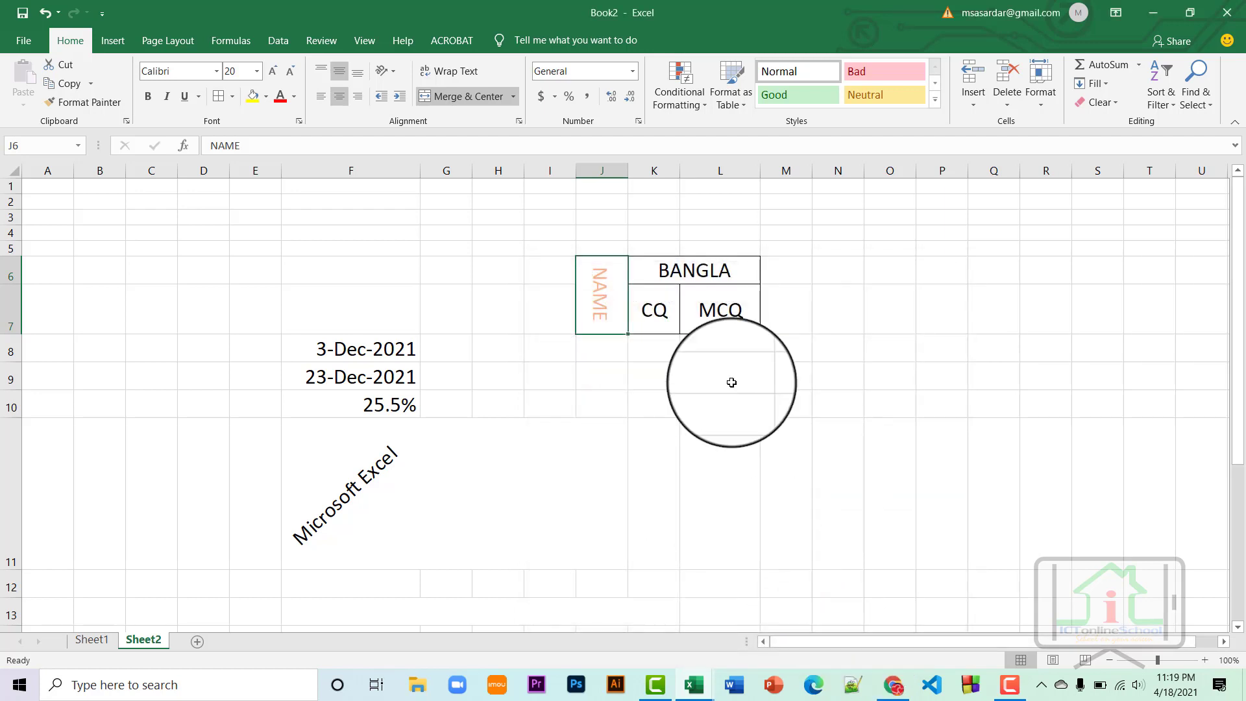
# Change the font of the NAME heading in J6 to Algerian.
pyautogui.click(639, 122)
pyautogui.click(669, 296)
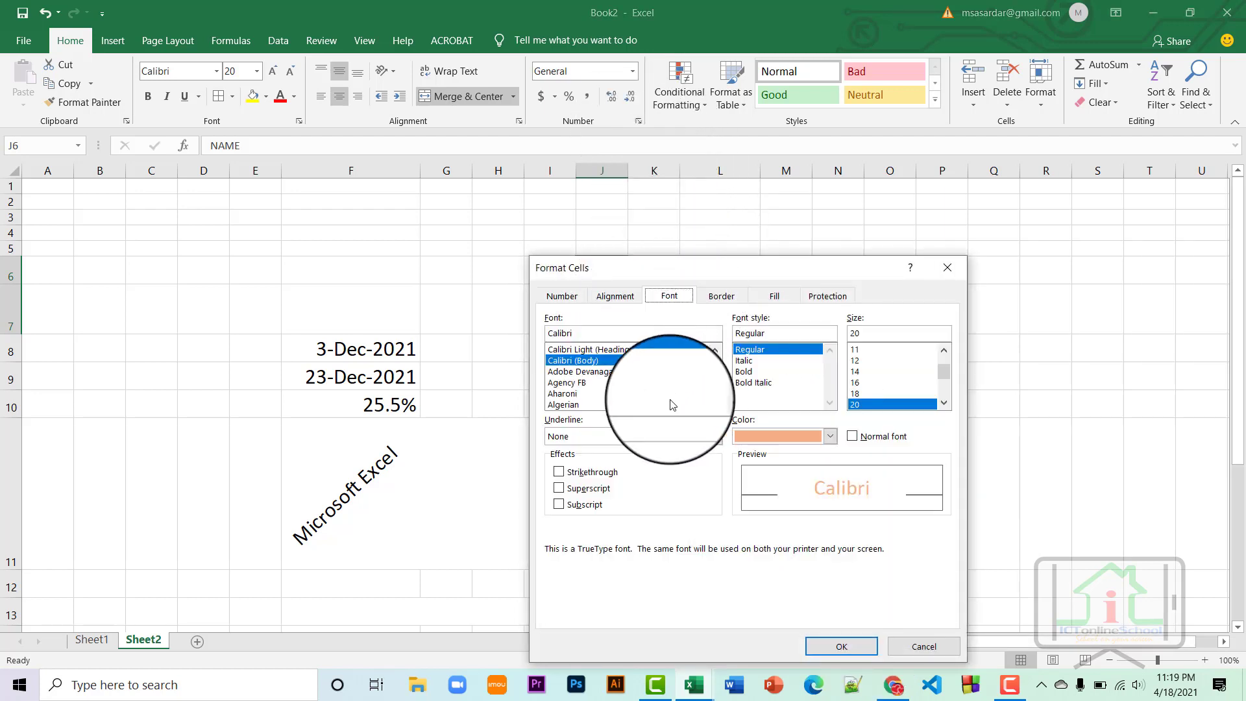
pyautogui.click(573, 405)
pyautogui.click(842, 647)
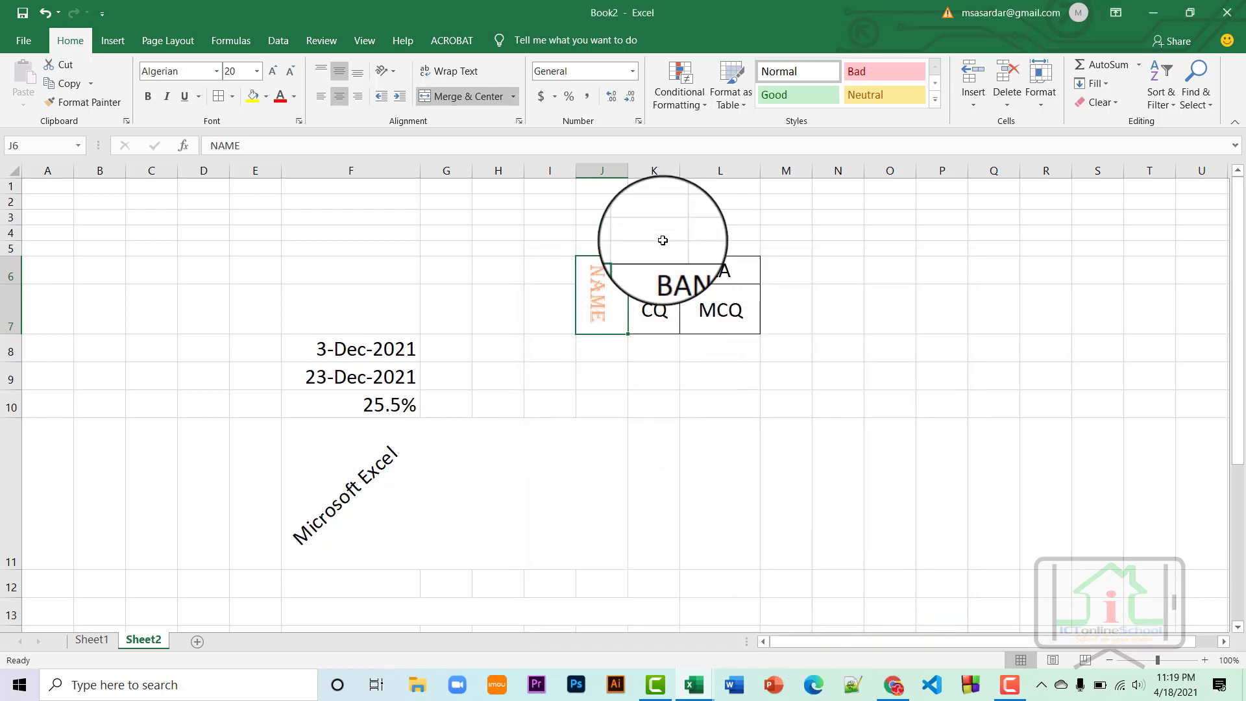
pyautogui.click(640, 121)
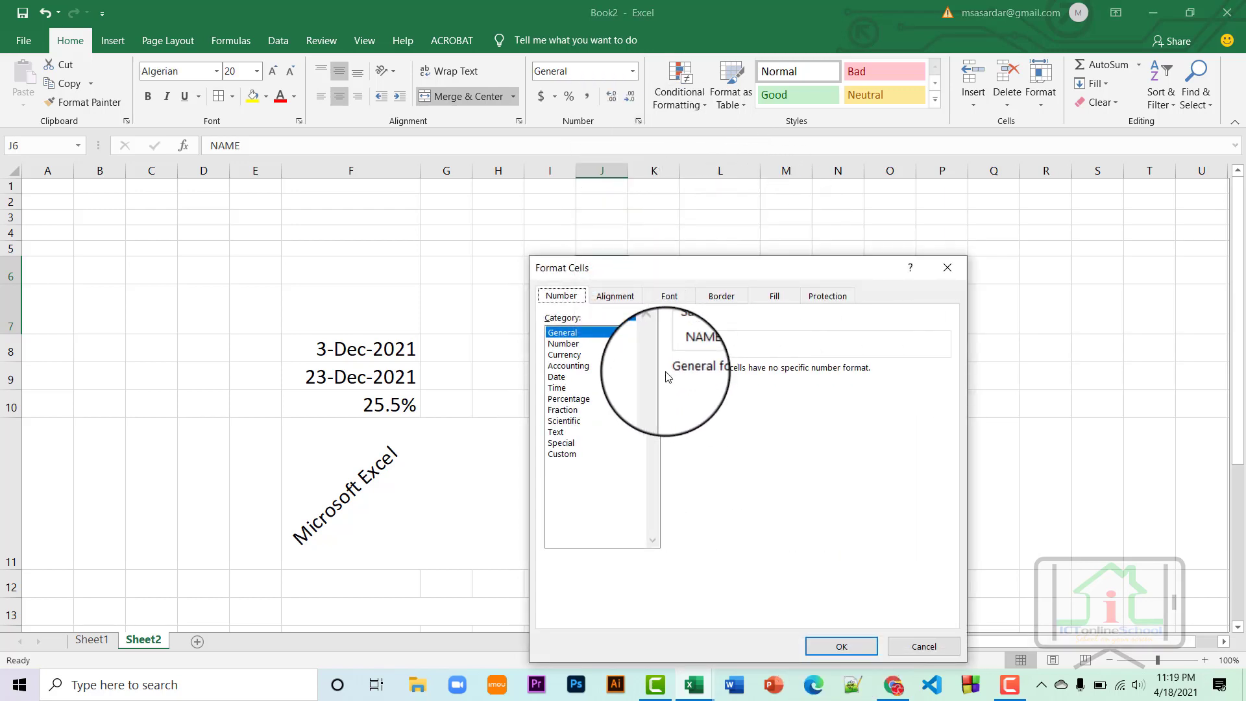
pyautogui.click(726, 301)
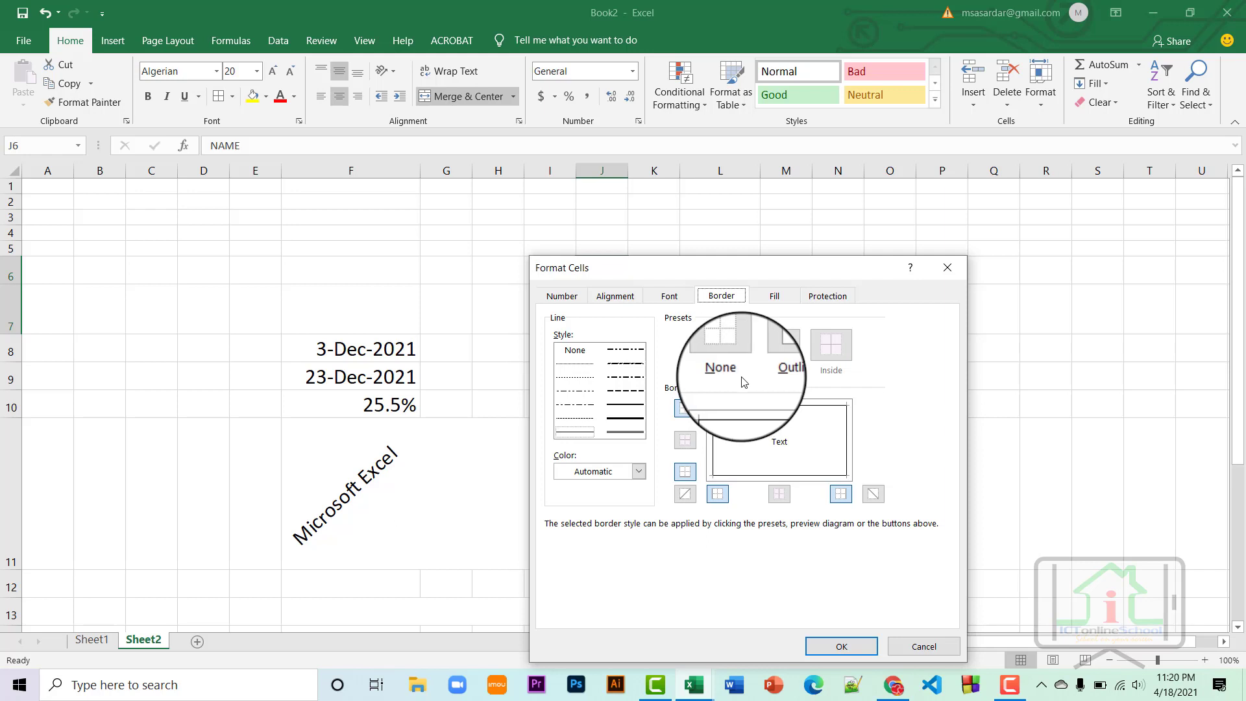
pyautogui.click(620, 420)
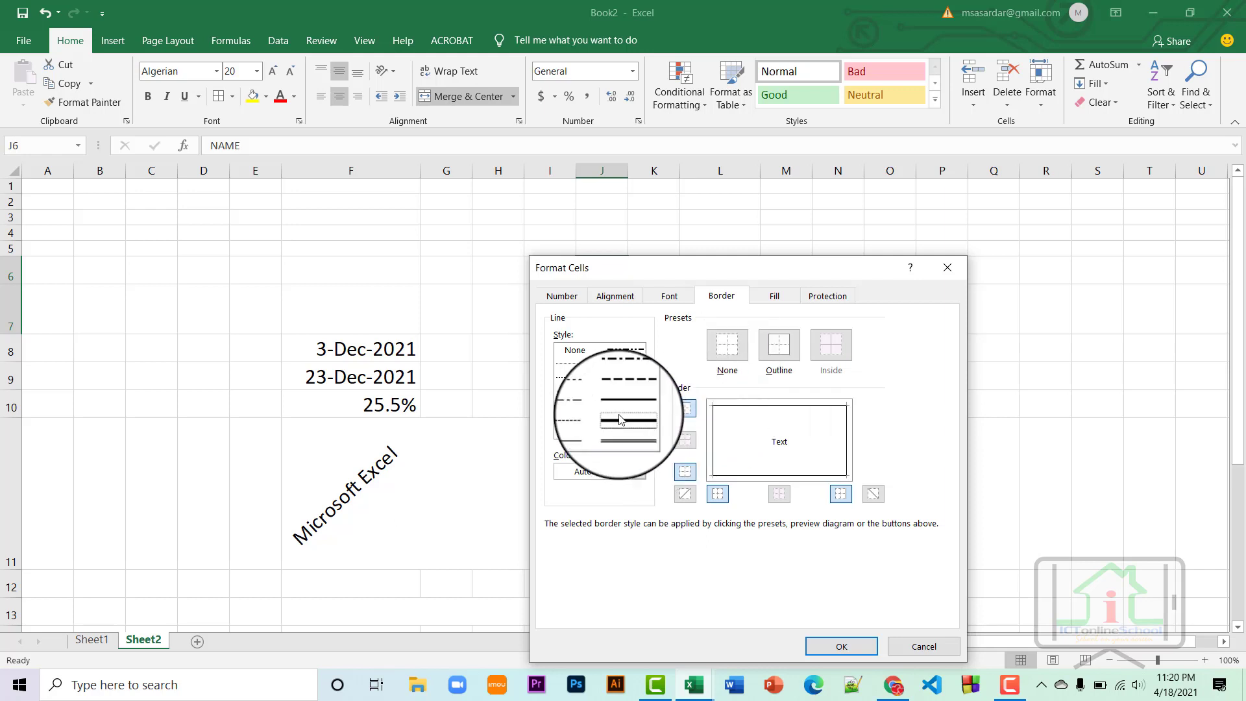
pyautogui.click(638, 473)
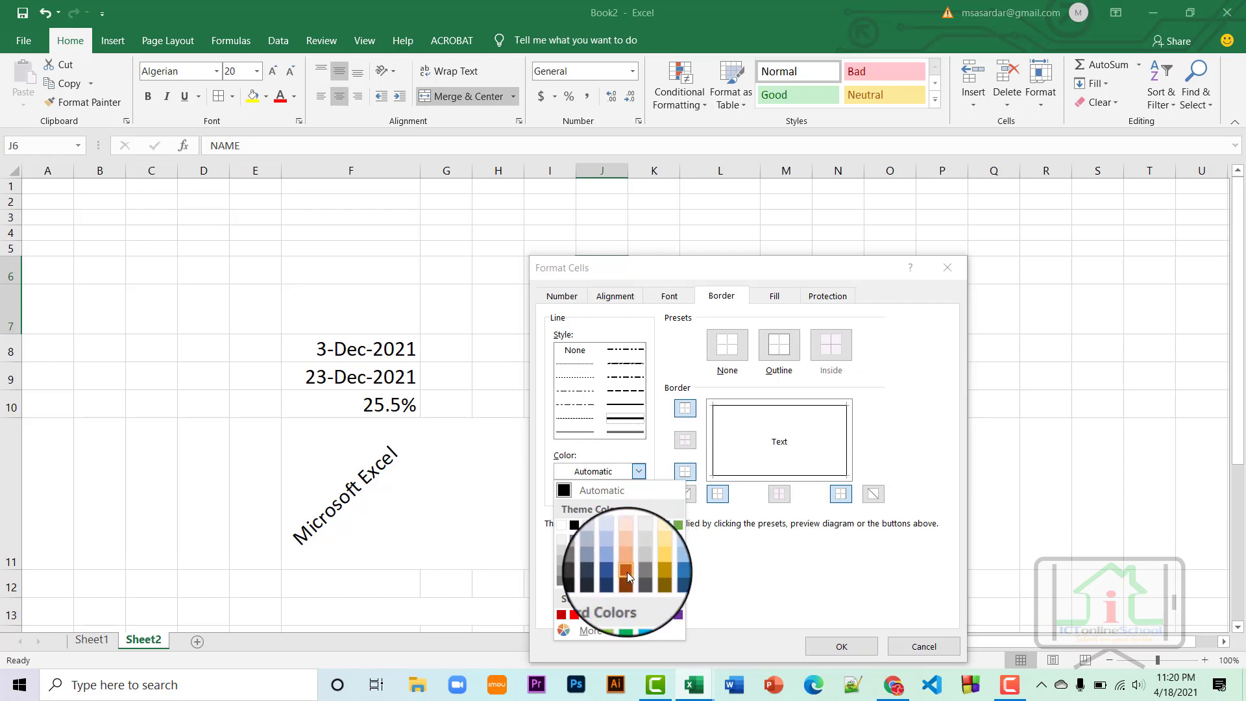
pyautogui.click(633, 570)
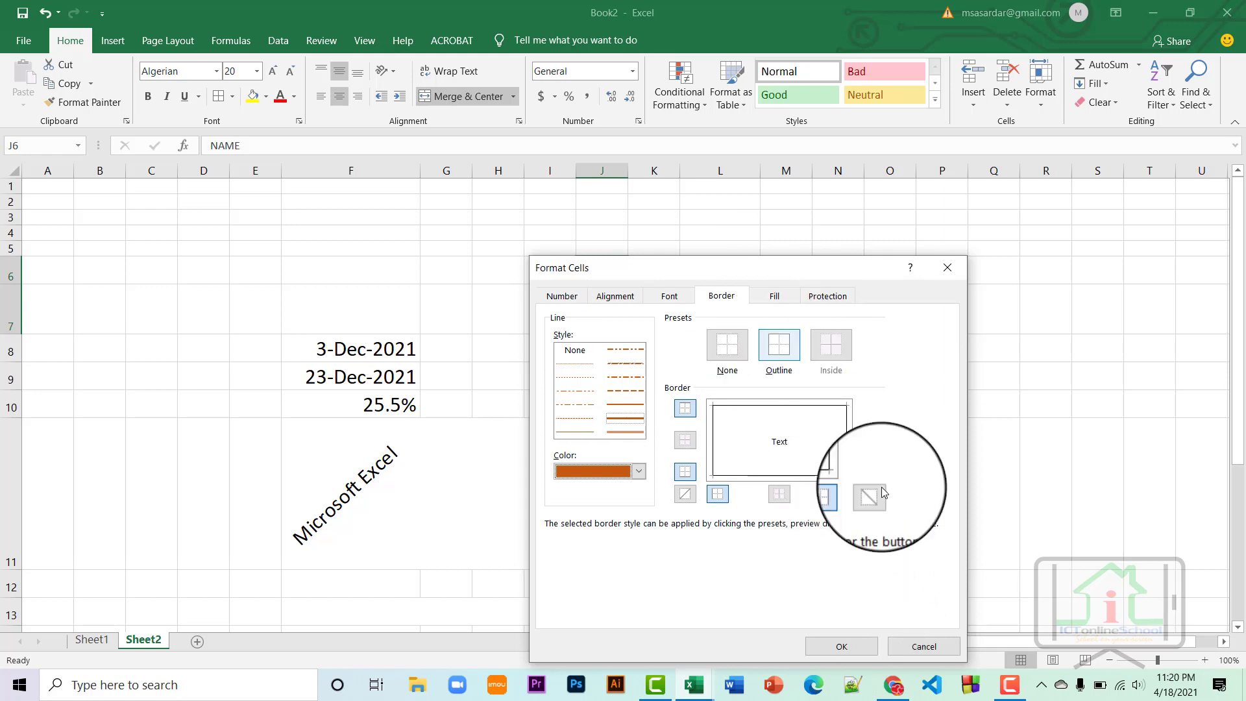
pyautogui.click(935, 644)
pyautogui.moveTo(623, 283)
pyautogui.mouseDown()
pyautogui.moveTo(640, 270)
pyautogui.moveTo(740, 311)
pyautogui.mouseUp()
pyautogui.moveTo(738, 479); pyautogui.dragTo(1040, 484)
# Apply the Outline border preset to the empty range G25:O38.
pyautogui.scroll(-6, 952, 403)
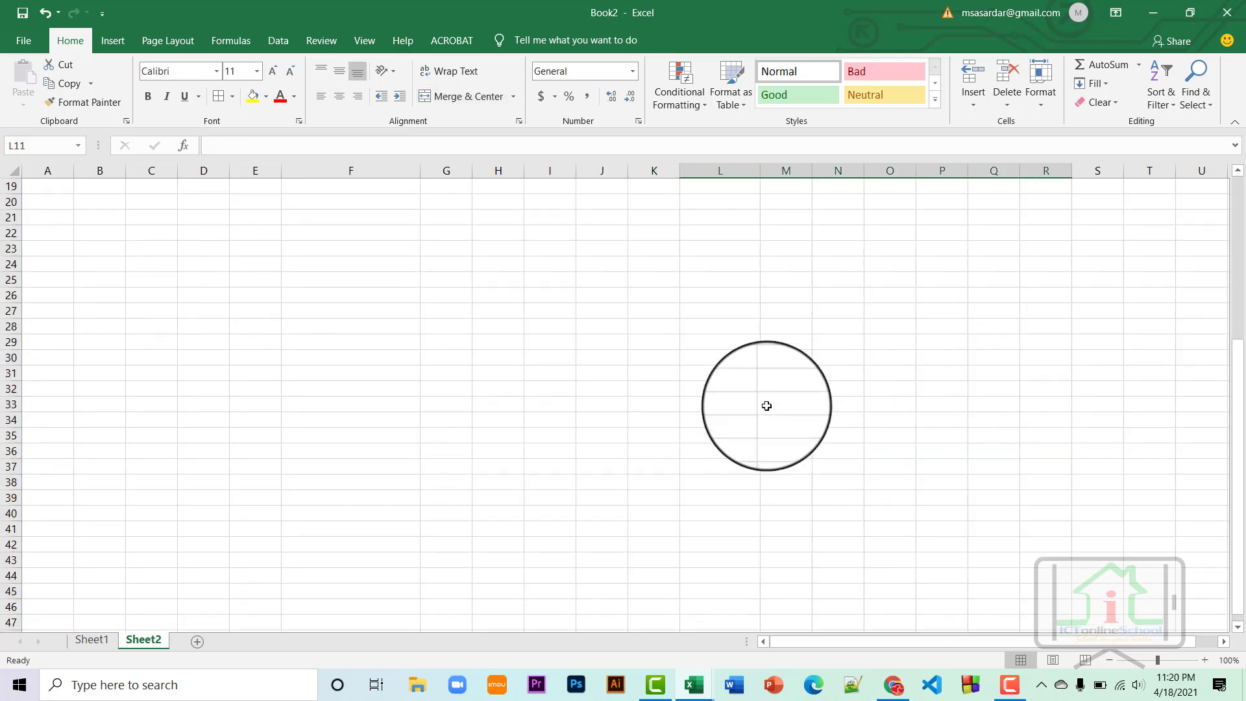
pyautogui.moveTo(448, 279); pyautogui.dragTo(901, 487)
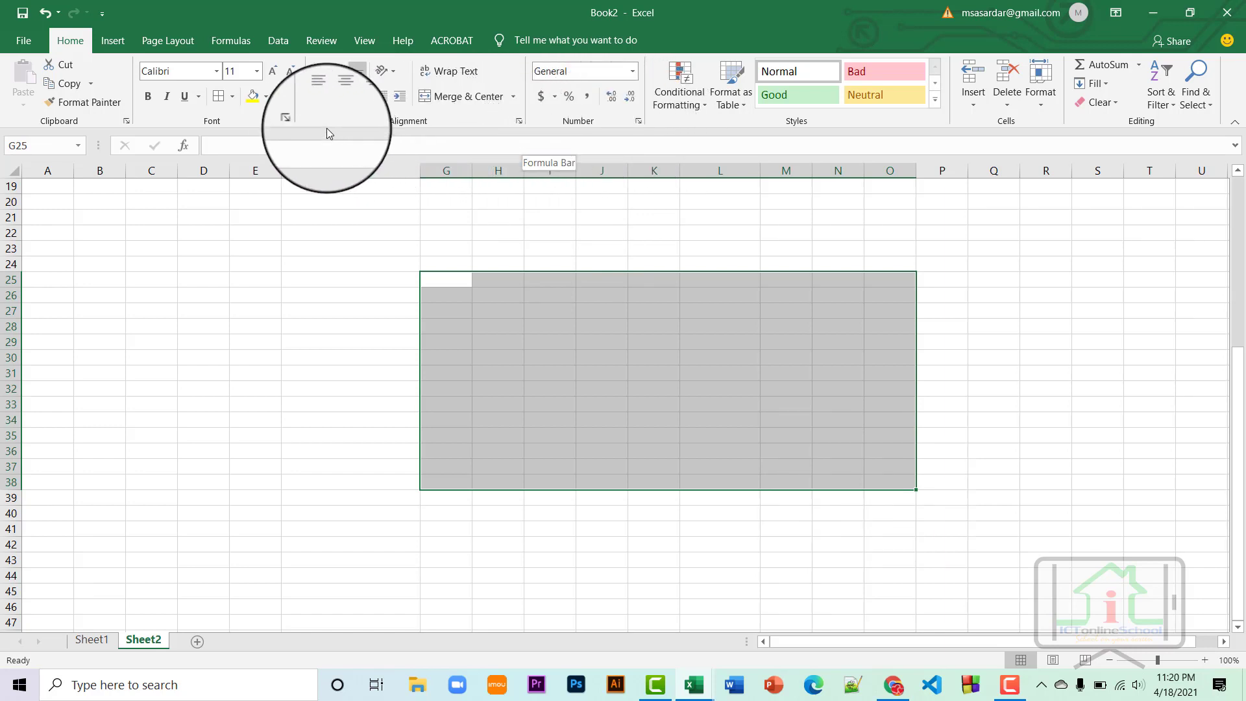
pyautogui.click(300, 121)
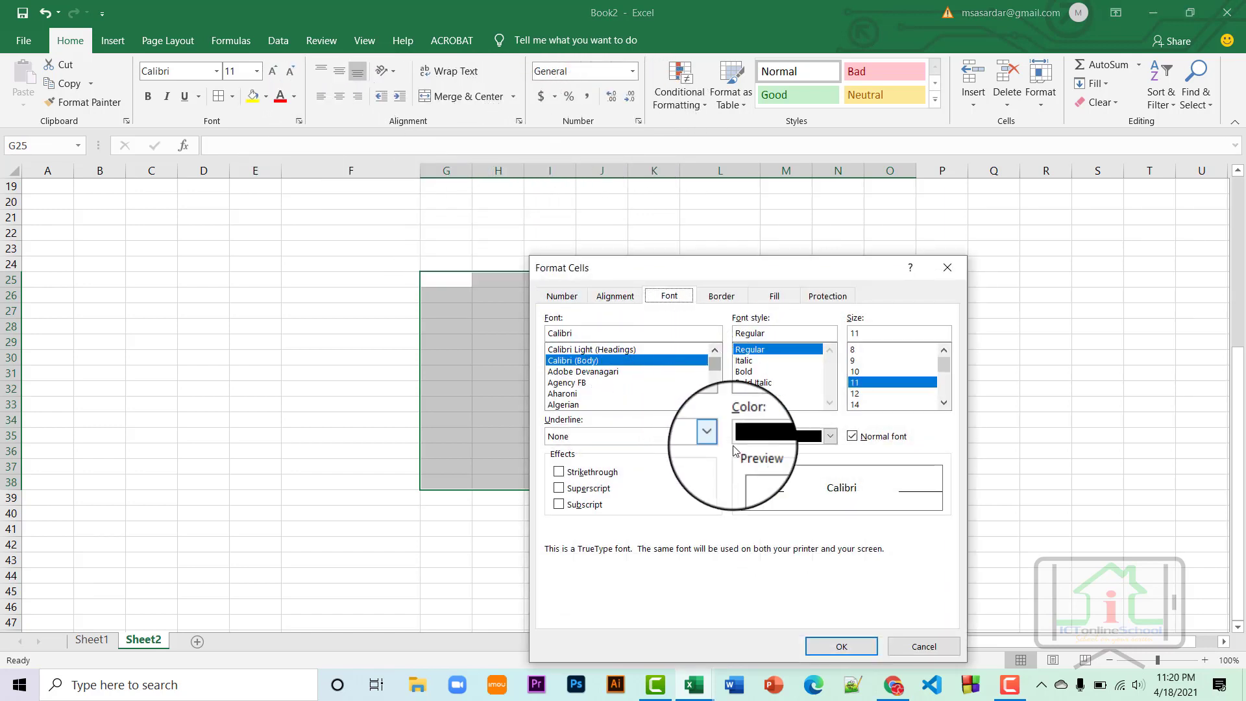
pyautogui.click(721, 297)
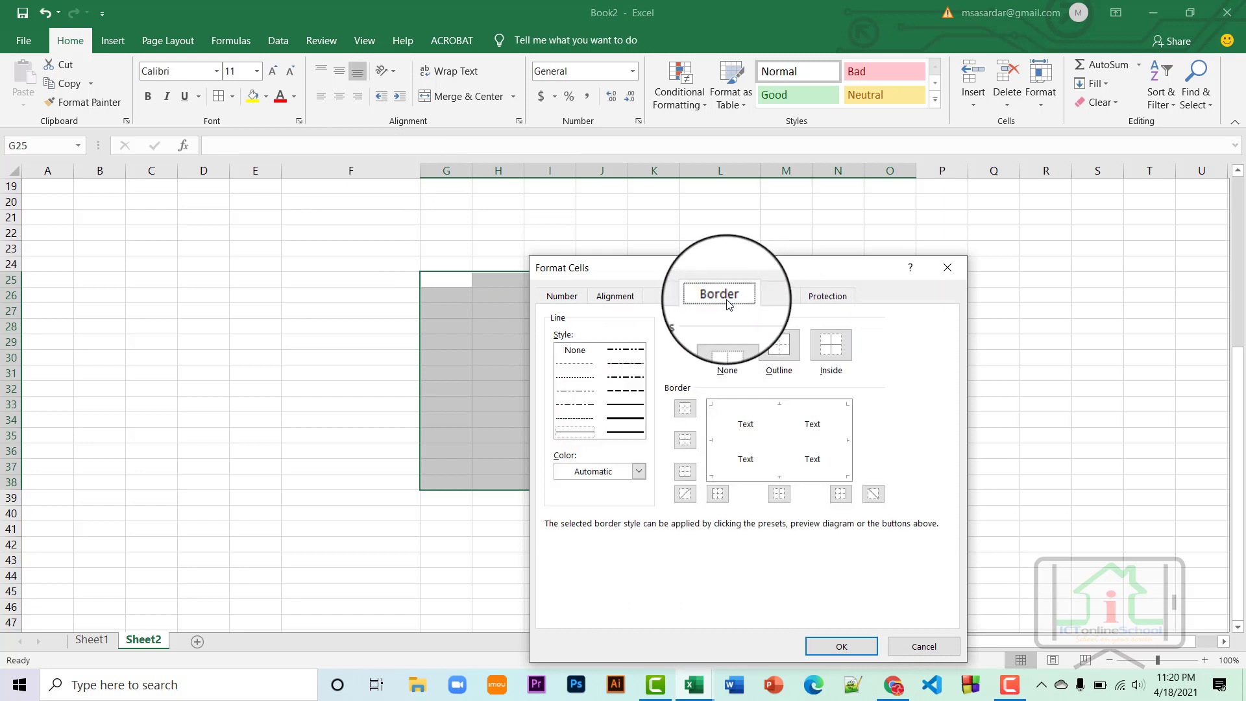
pyautogui.click(780, 345)
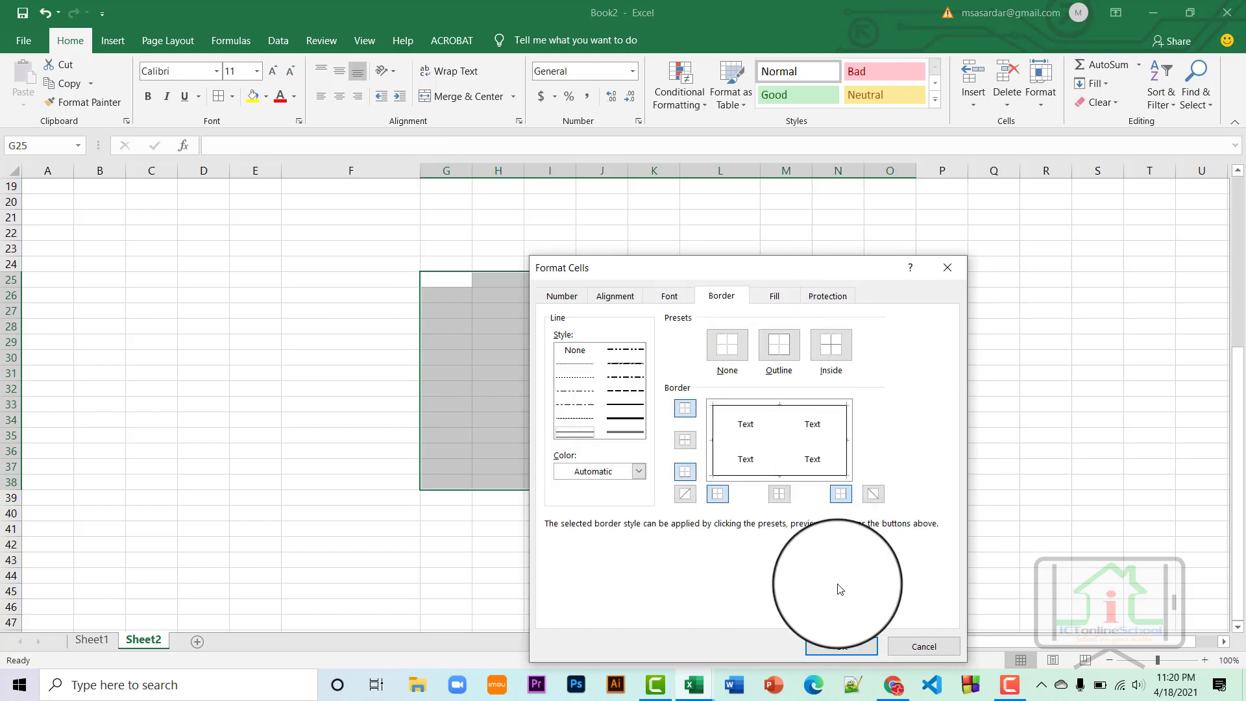
pyautogui.click(857, 649)
pyautogui.click(735, 559)
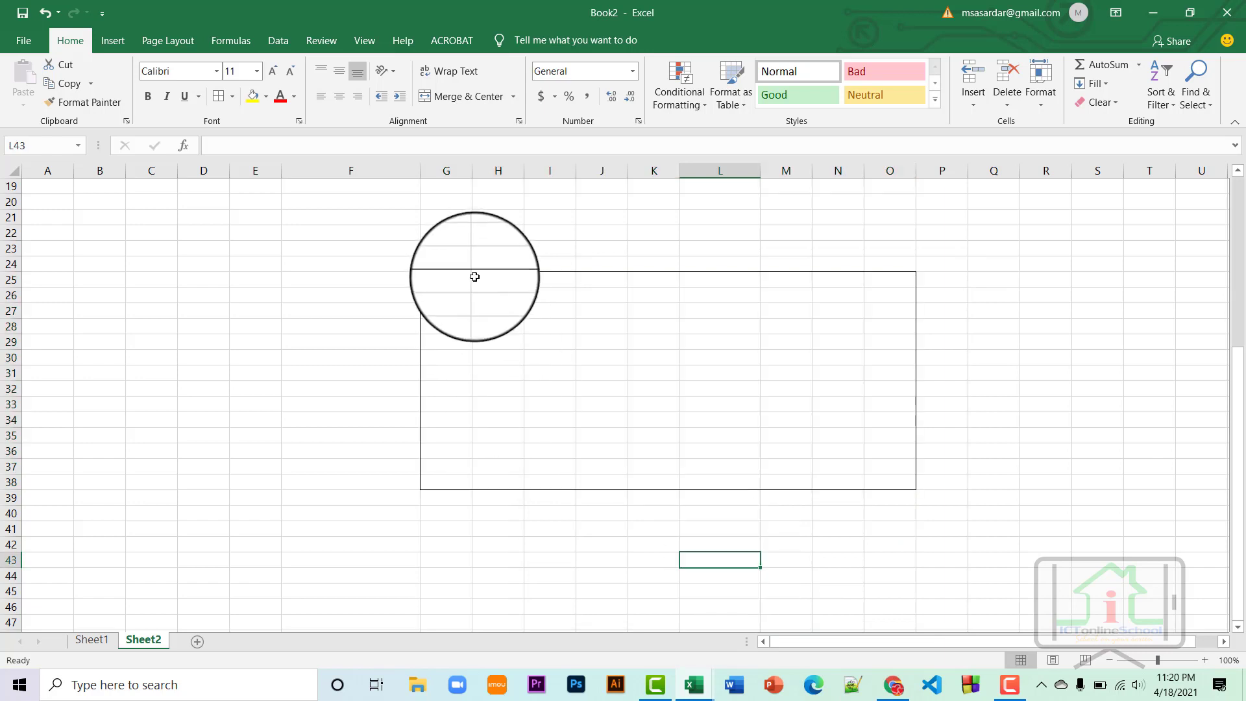
# Add the Inside border preset to range G25:O38 so every cell in it has grid lines.
pyautogui.moveTo(457, 281)
pyautogui.mouseDown()
pyautogui.moveTo(876, 353)
pyautogui.moveTo(902, 484)
pyautogui.mouseUp()
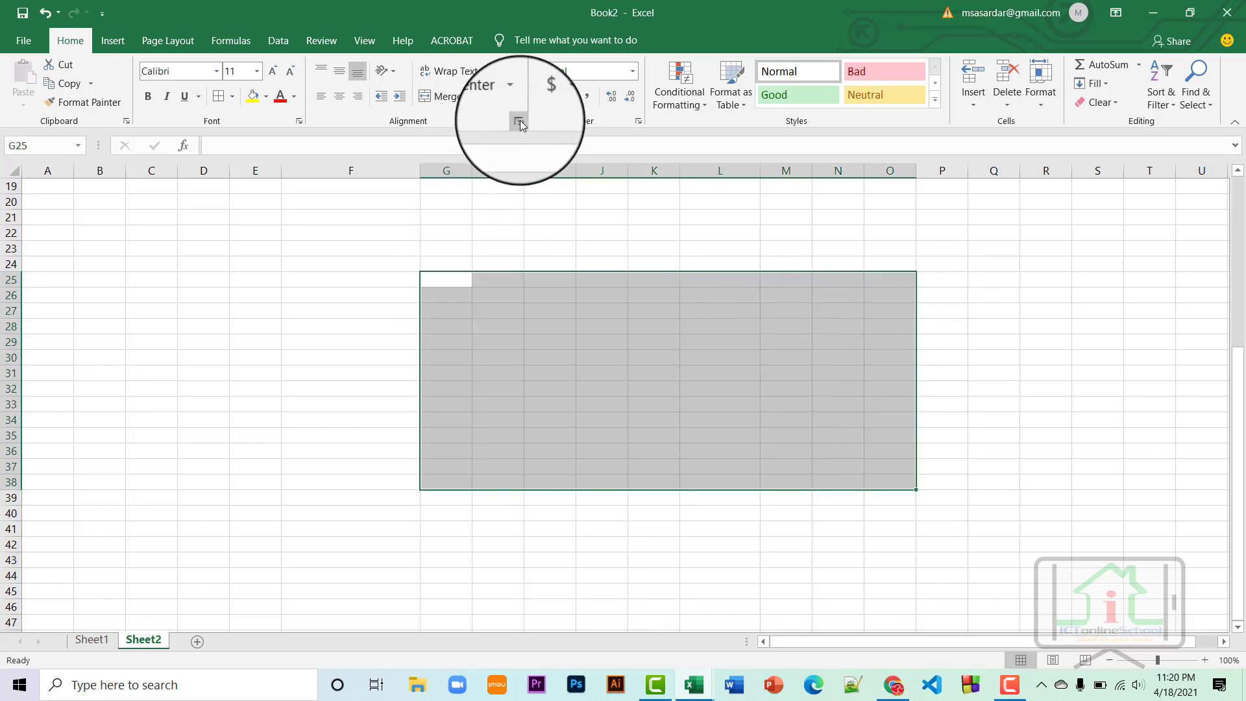
pyautogui.click(299, 121)
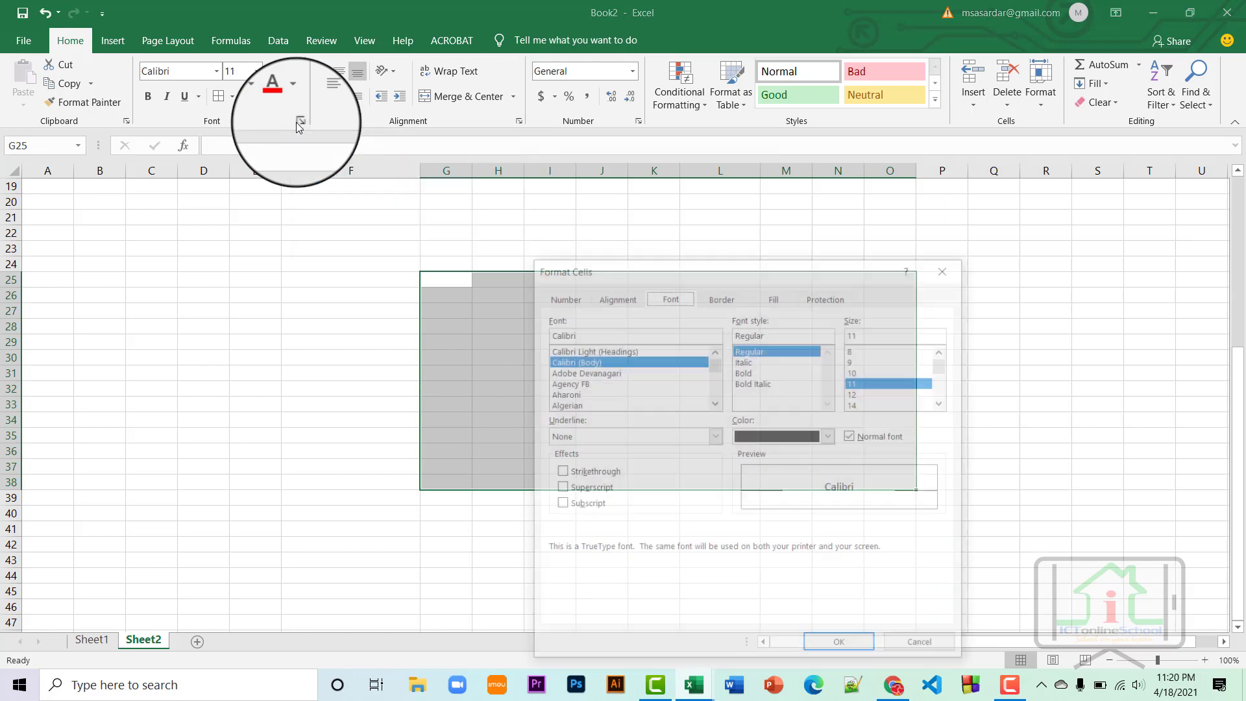
pyautogui.click(721, 296)
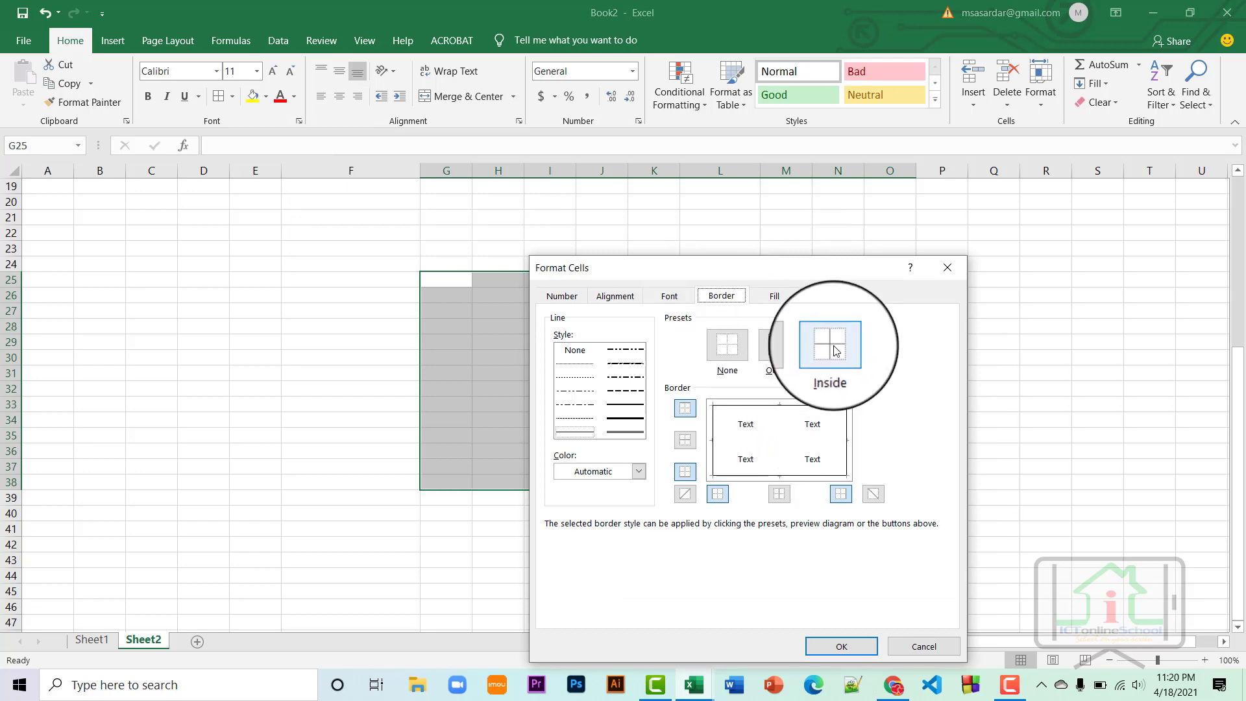
pyautogui.click(856, 648)
pyautogui.click(684, 574)
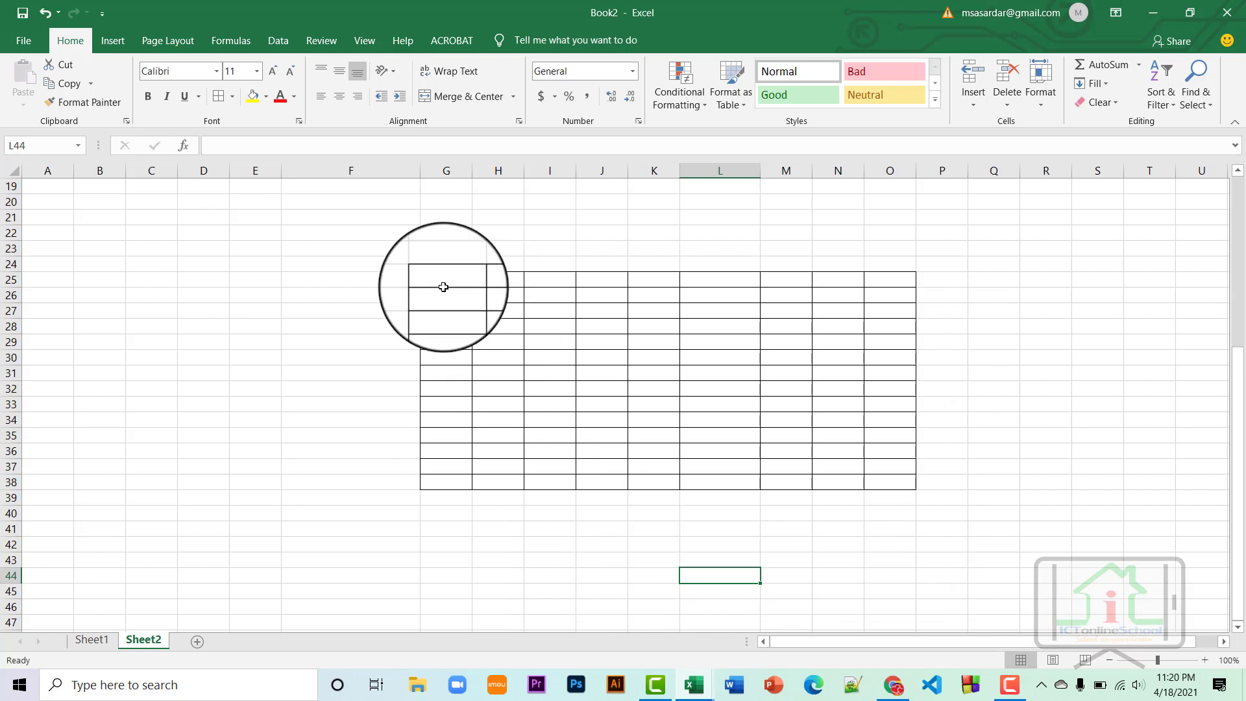
# Apply the Right Border option to the bordered range G25:O38.
pyautogui.moveTo(444, 287)
pyautogui.mouseDown()
pyautogui.moveTo(816, 357)
pyautogui.moveTo(895, 480)
pyautogui.mouseUp()
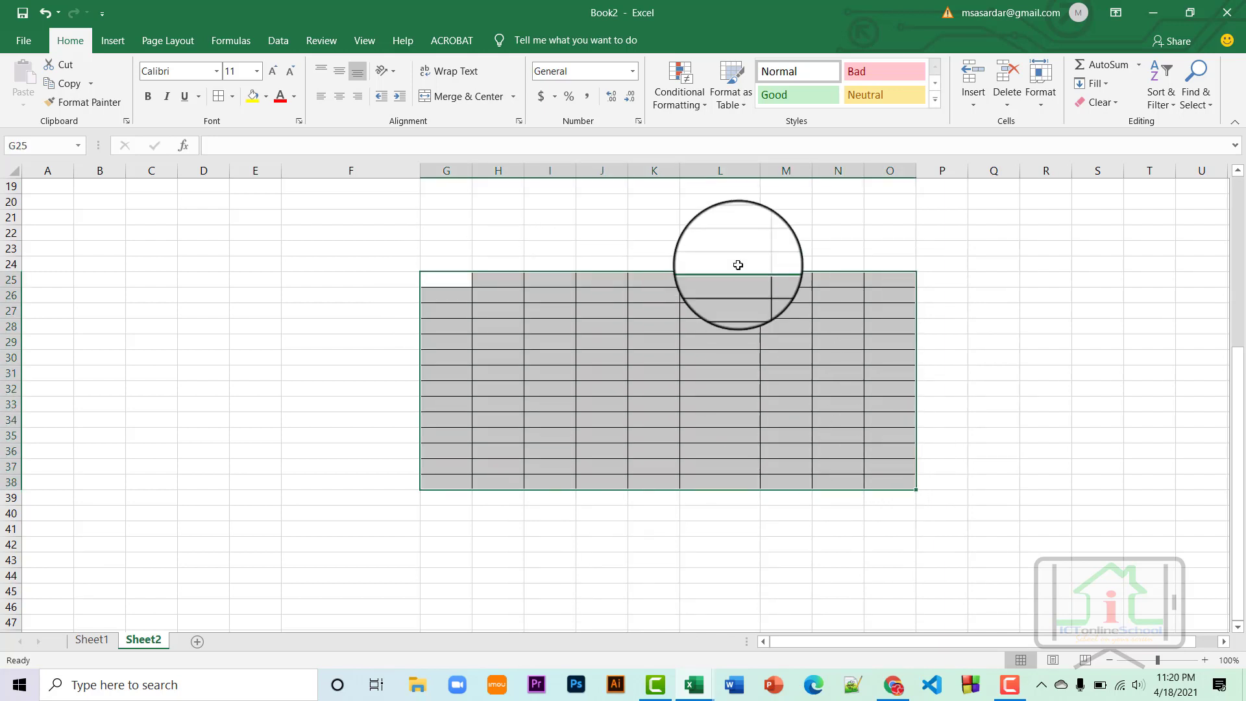
pyautogui.rightClick(702, 310)
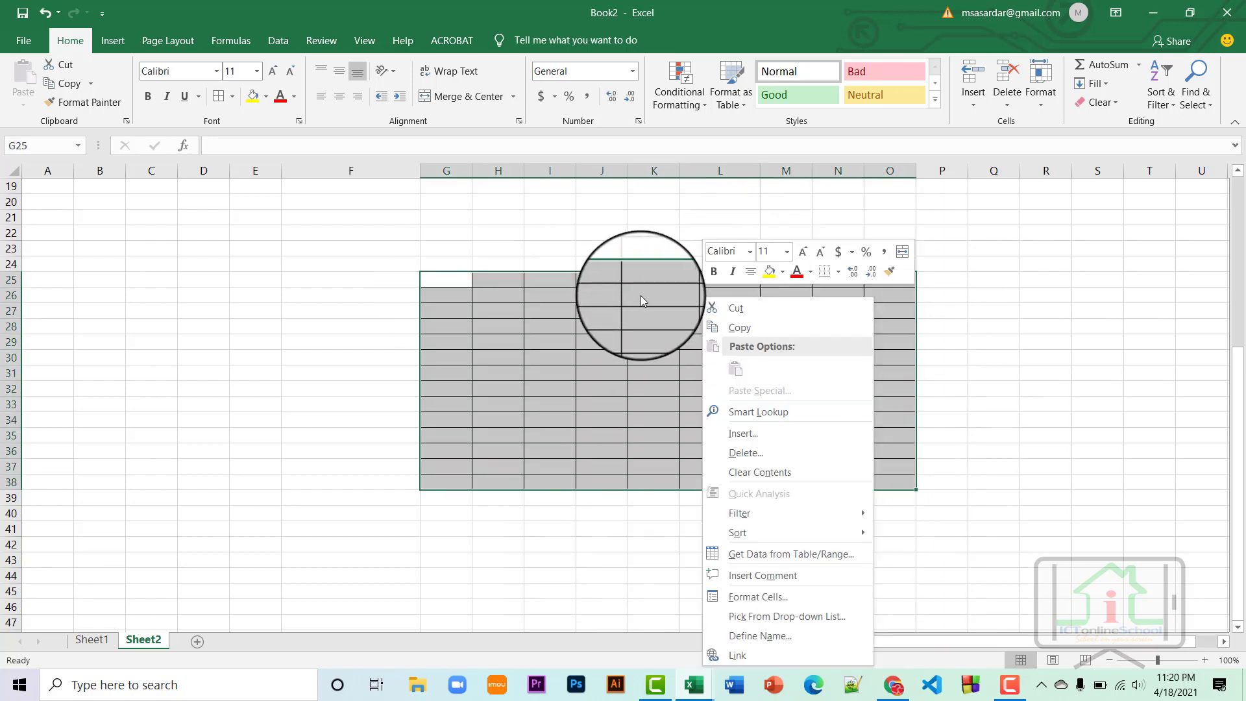
pyautogui.click(232, 96)
pyautogui.click(232, 96)
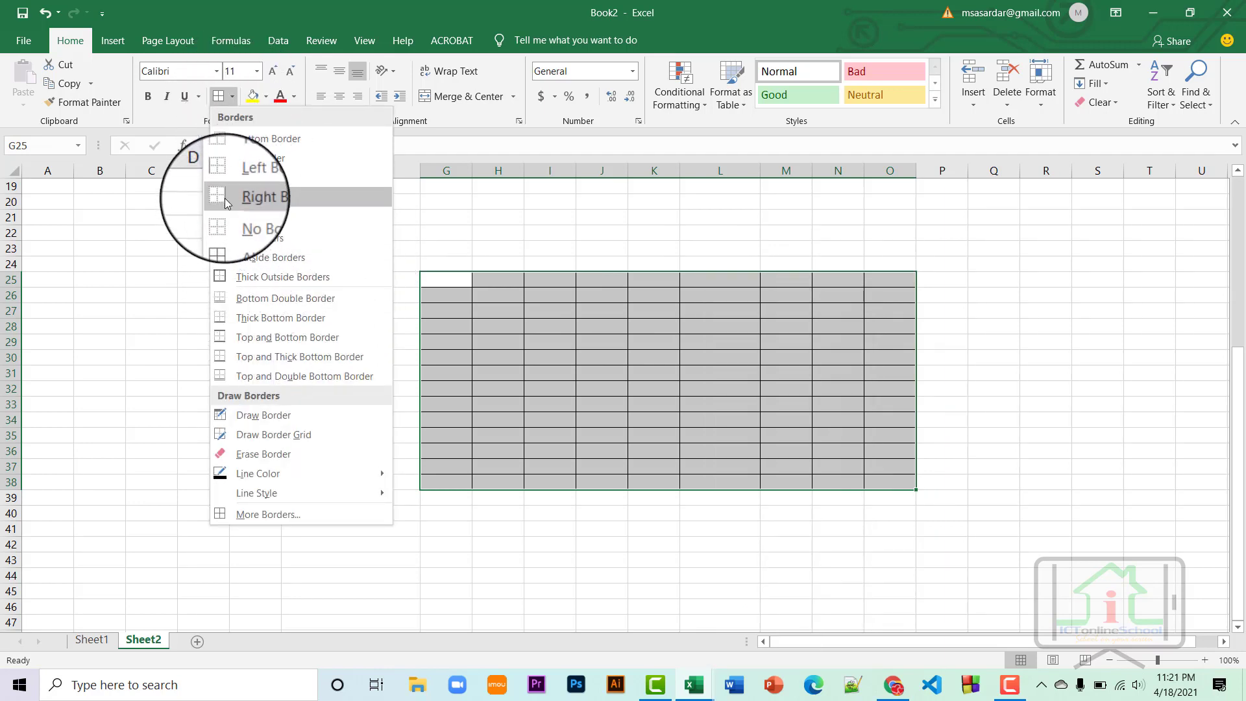
pyautogui.click(315, 196)
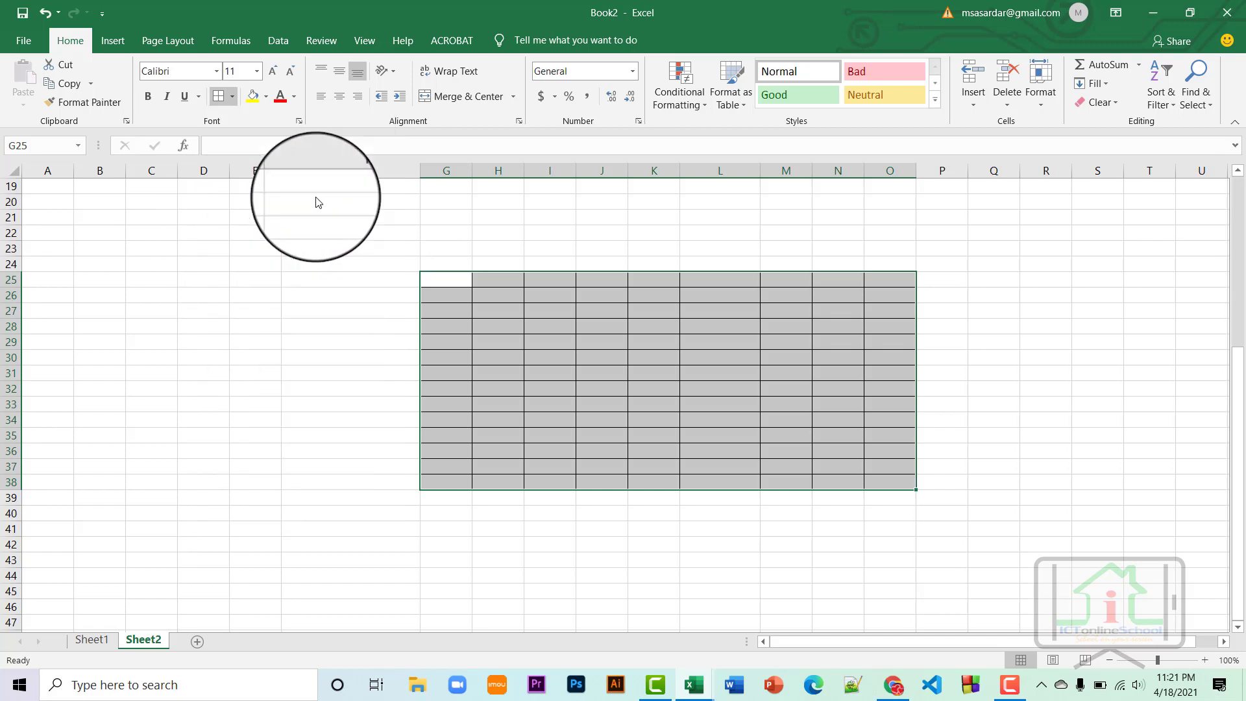
pyautogui.click(231, 99)
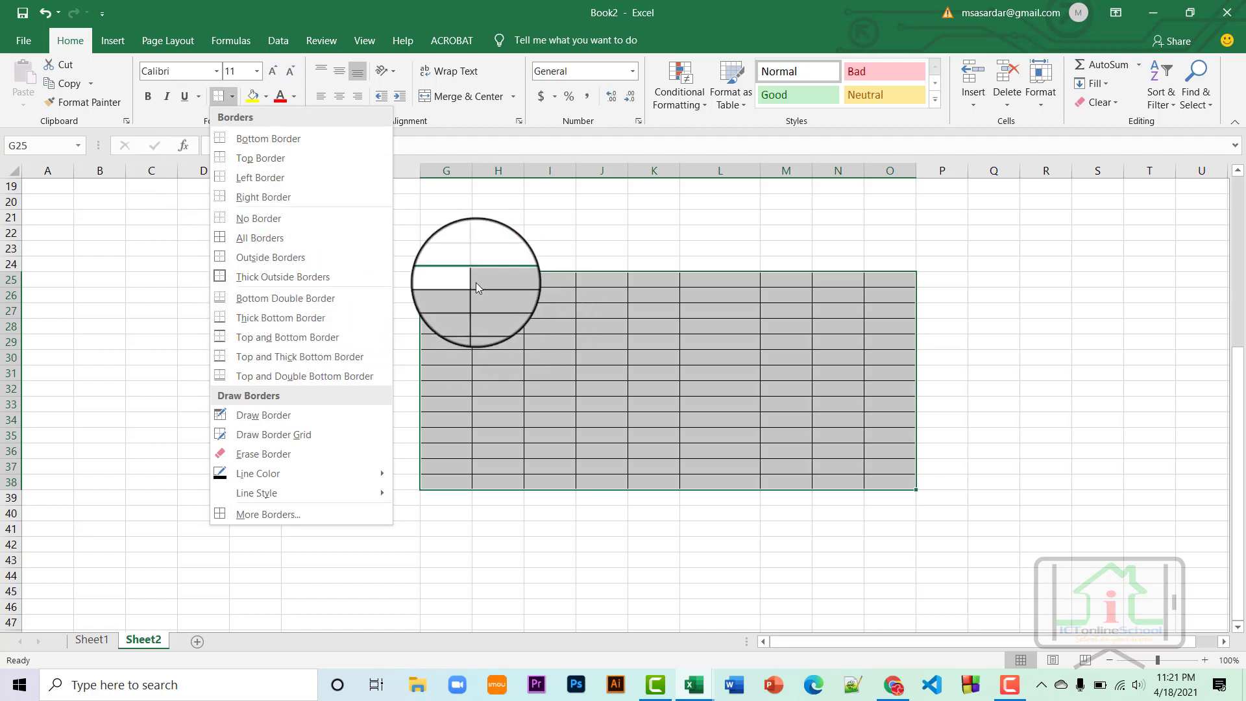
# Apply only a right border to the empty range F46:O56 below the bordered table.
pyautogui.scroll(-5, 610, 390)
pyautogui.click(585, 481)
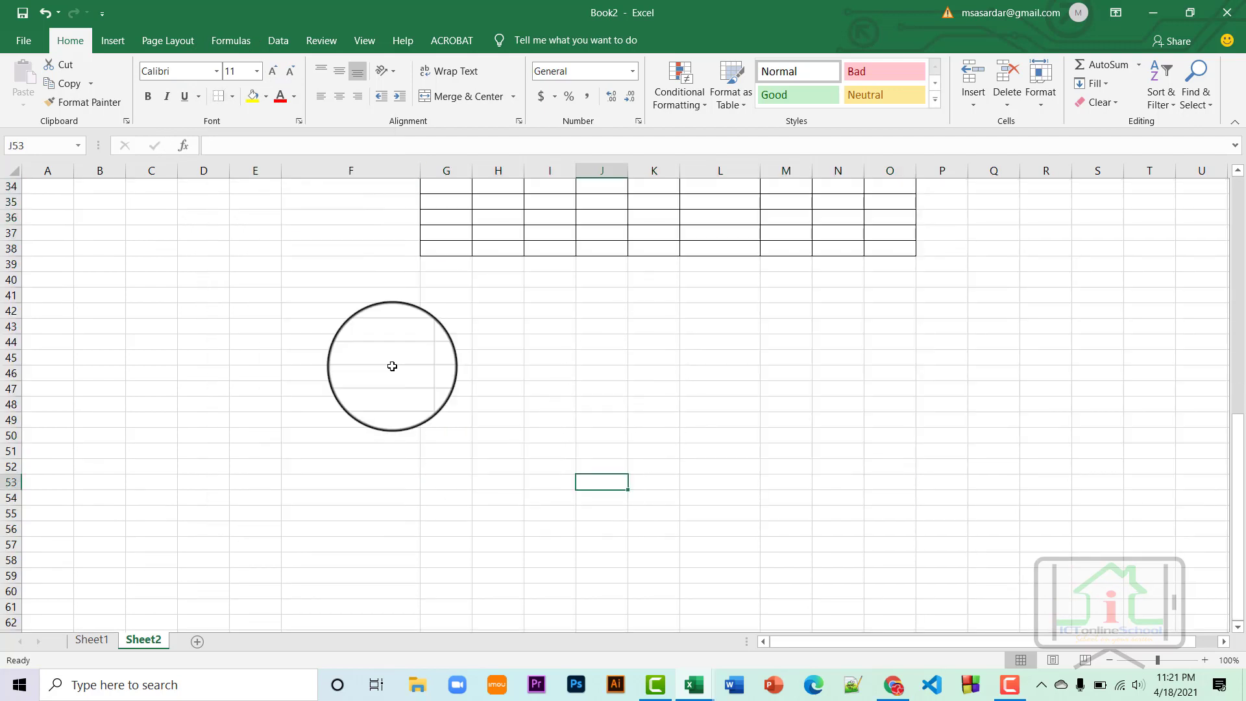
pyautogui.moveTo(392, 367); pyautogui.dragTo(881, 532)
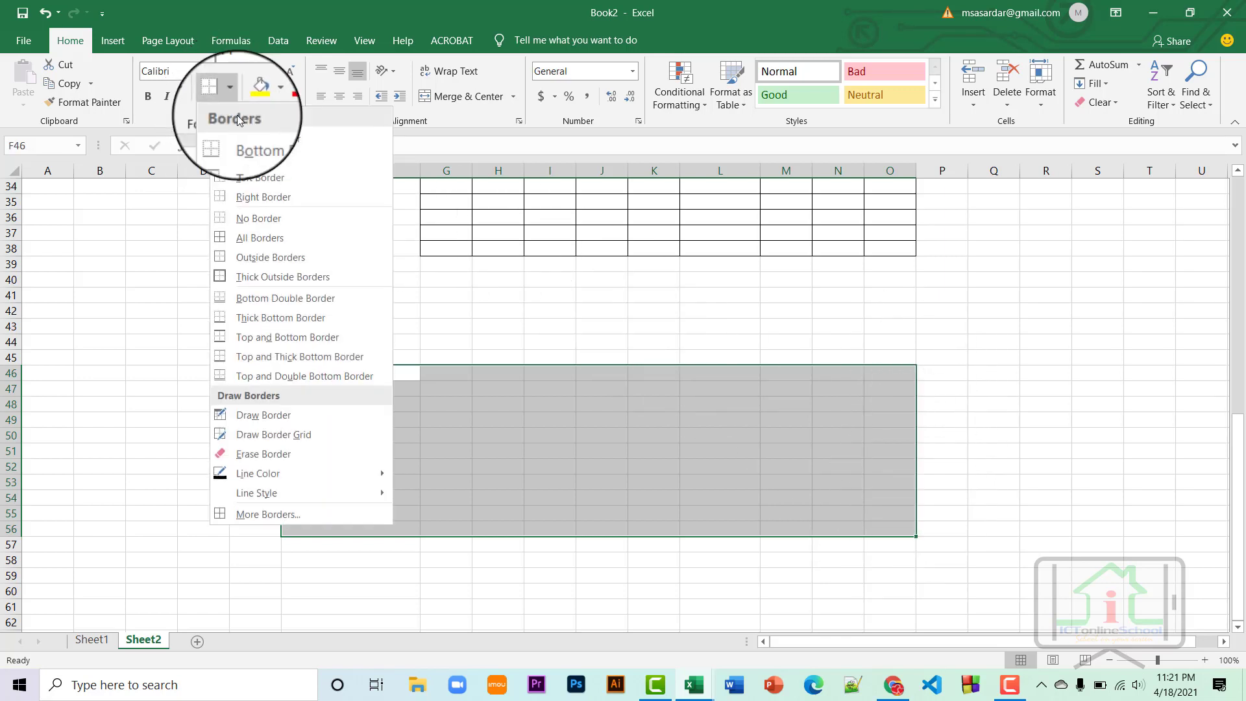
pyautogui.click(229, 98)
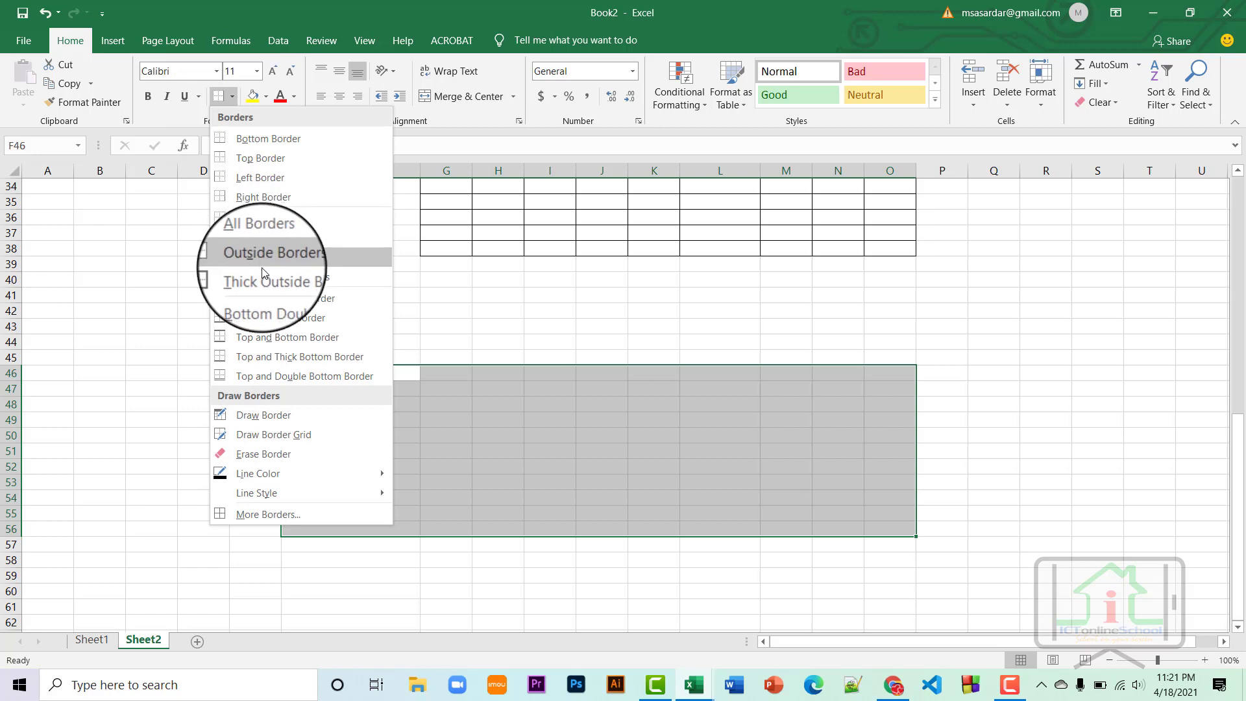
pyautogui.click(262, 197)
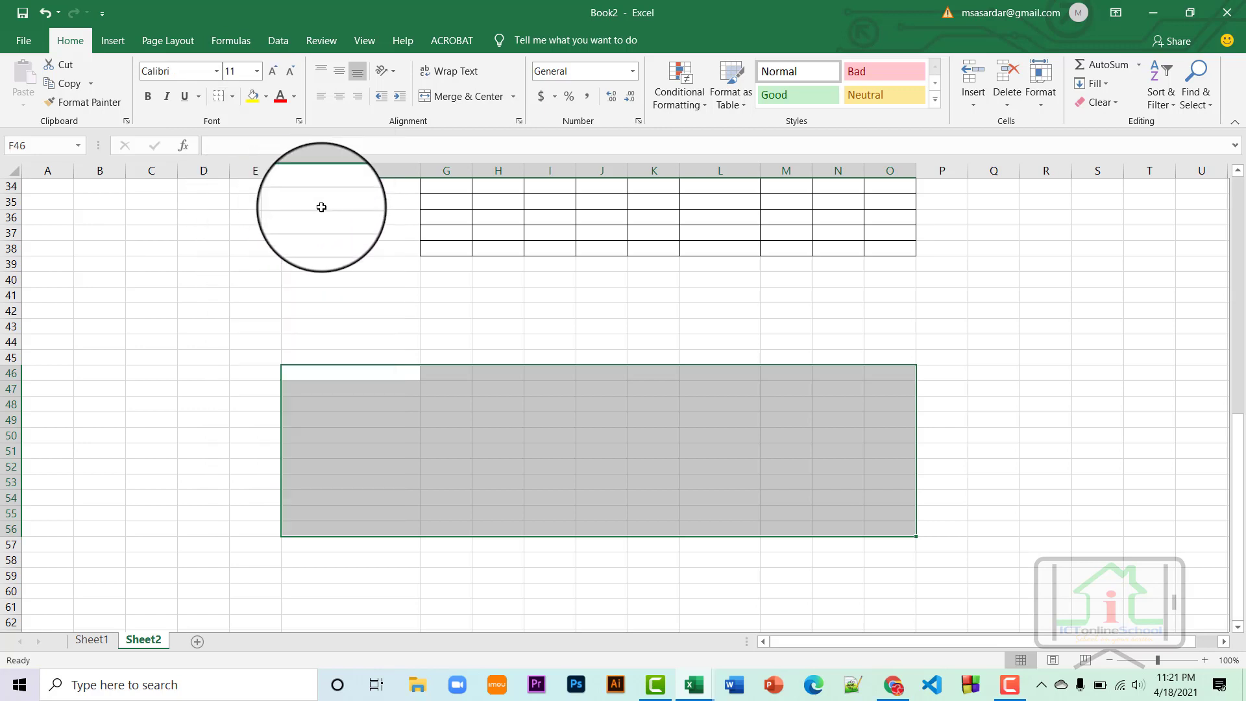
pyautogui.click(972, 388)
pyautogui.moveTo(857, 371); pyautogui.dragTo(890, 518)
pyautogui.click(379, 371)
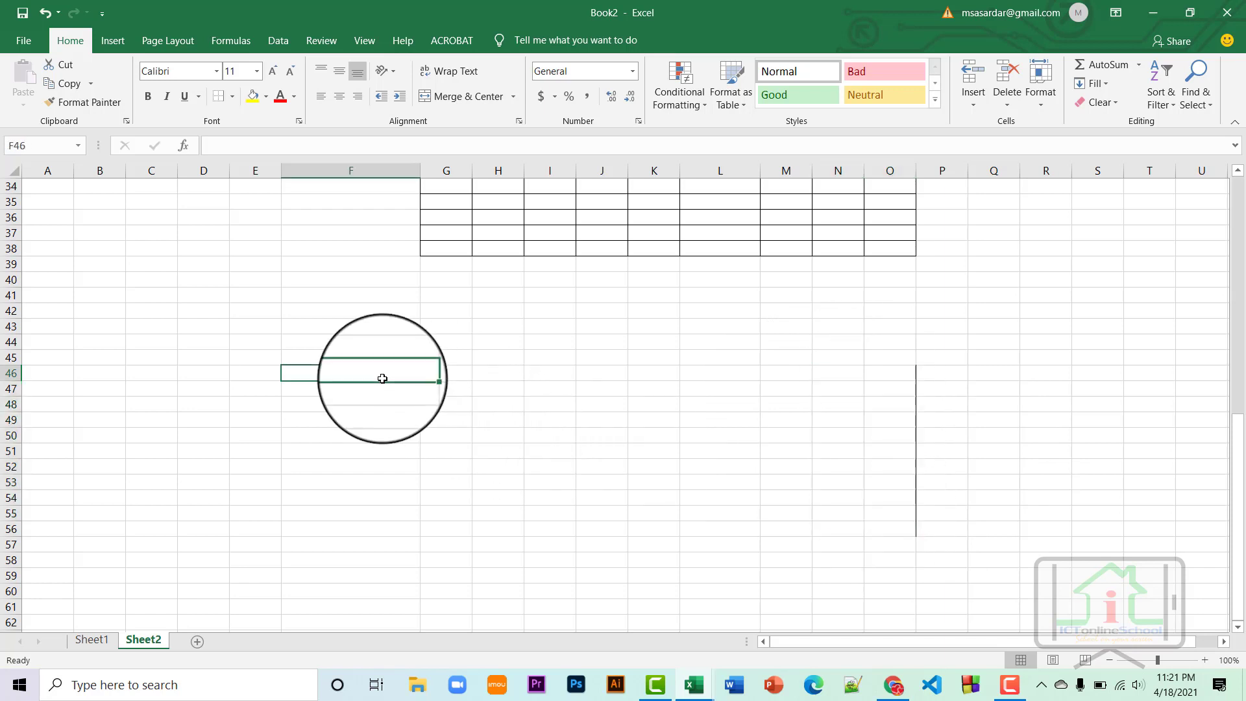
# Draw an outside border around range F45:O55 with Draw Border.
pyautogui.moveTo(317, 357); pyautogui.dragTo(878, 510)
pyautogui.click(232, 96)
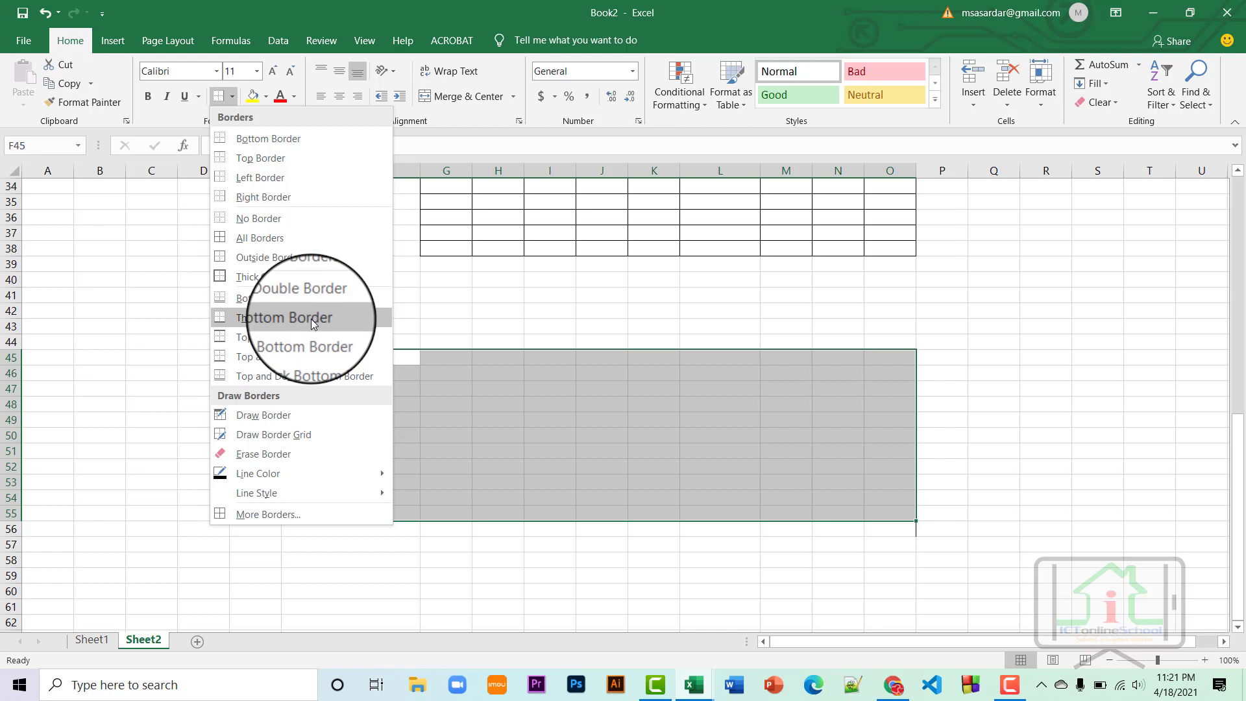
pyautogui.click(273, 416)
pyautogui.moveTo(350, 357)
pyautogui.mouseDown()
pyautogui.moveTo(886, 354)
pyautogui.moveTo(873, 402)
pyautogui.moveTo(888, 513)
pyautogui.mouseUp()
# Draw vertical border lines from row 45 to row 55 between columns J and K, L and M, and F and G.
pyautogui.moveTo(630, 356); pyautogui.dragTo(634, 512)
pyautogui.moveTo(758, 361)
pyautogui.mouseDown()
pyautogui.moveTo(771, 472)
pyautogui.moveTo(696, 492)
pyautogui.moveTo(754, 448)
pyautogui.moveTo(757, 381)
pyautogui.moveTo(770, 411)
pyautogui.moveTo(760, 513)
pyautogui.mouseUp()
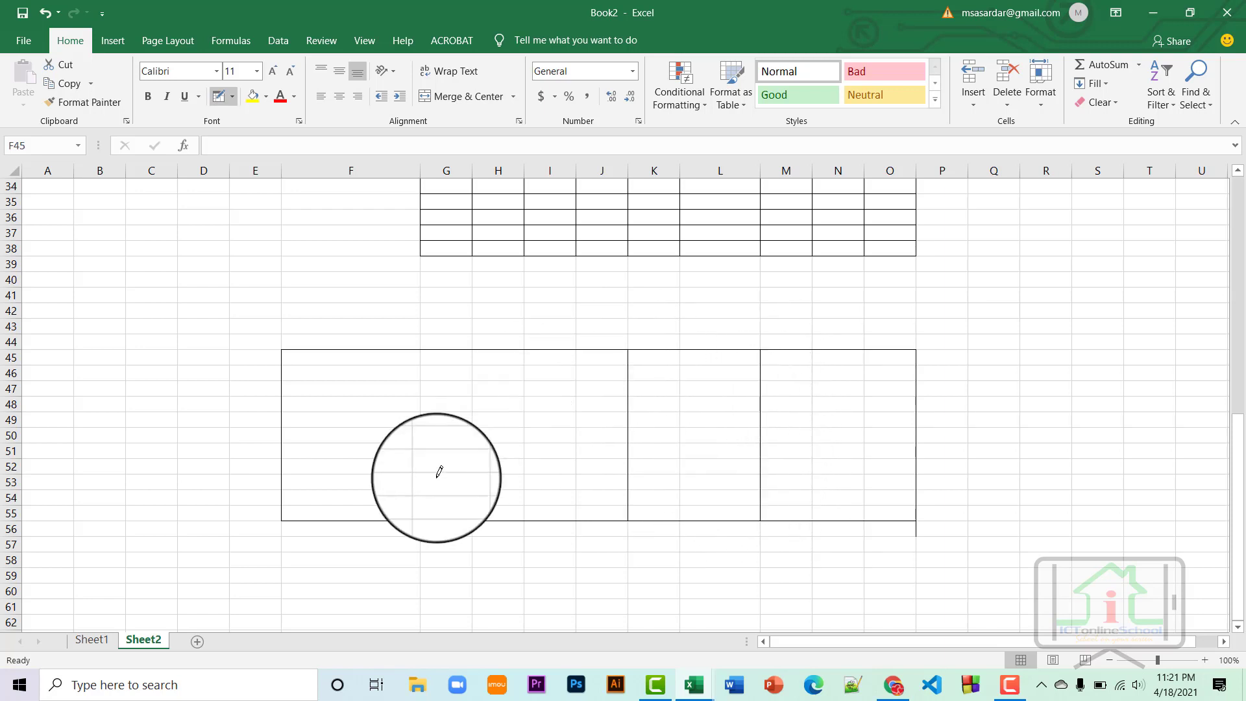
pyautogui.moveTo(422, 356); pyautogui.dragTo(419, 516)
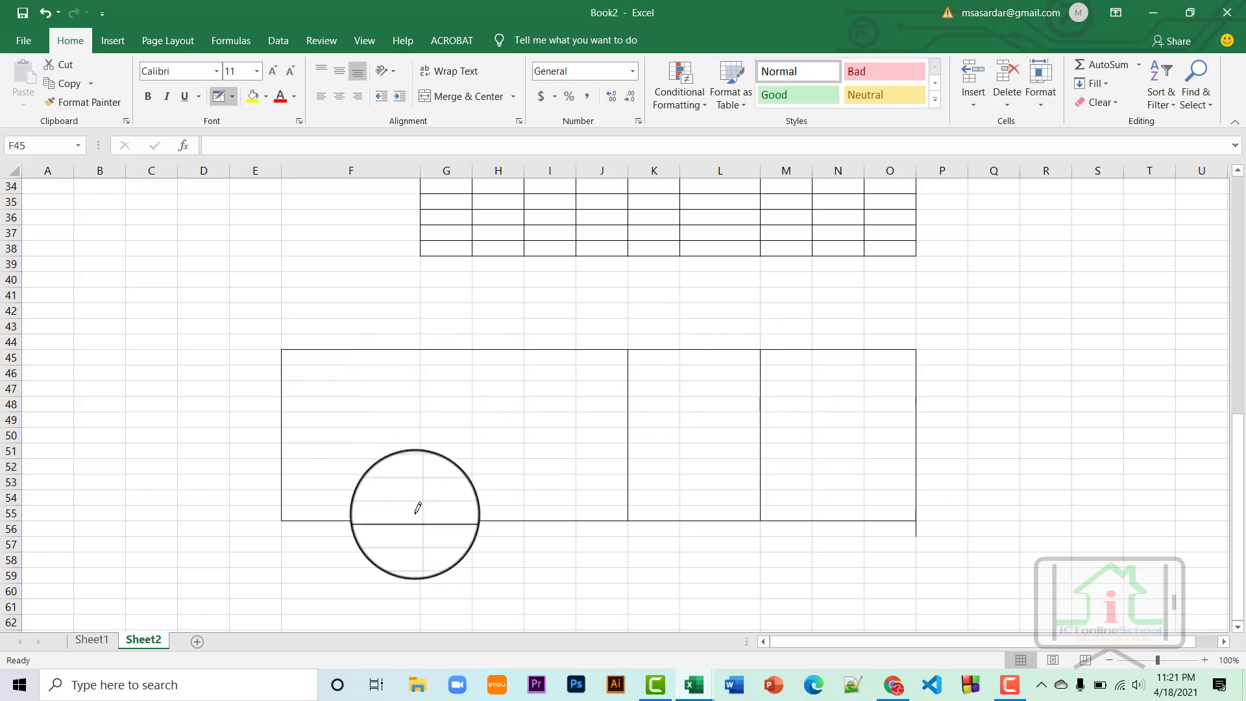
# Draw a horizontal border line between rows 49 and 50 from column F through column L.
pyautogui.moveTo(286, 427); pyautogui.dragTo(818, 411)
pyautogui.hotkey('ctrl', 'z')
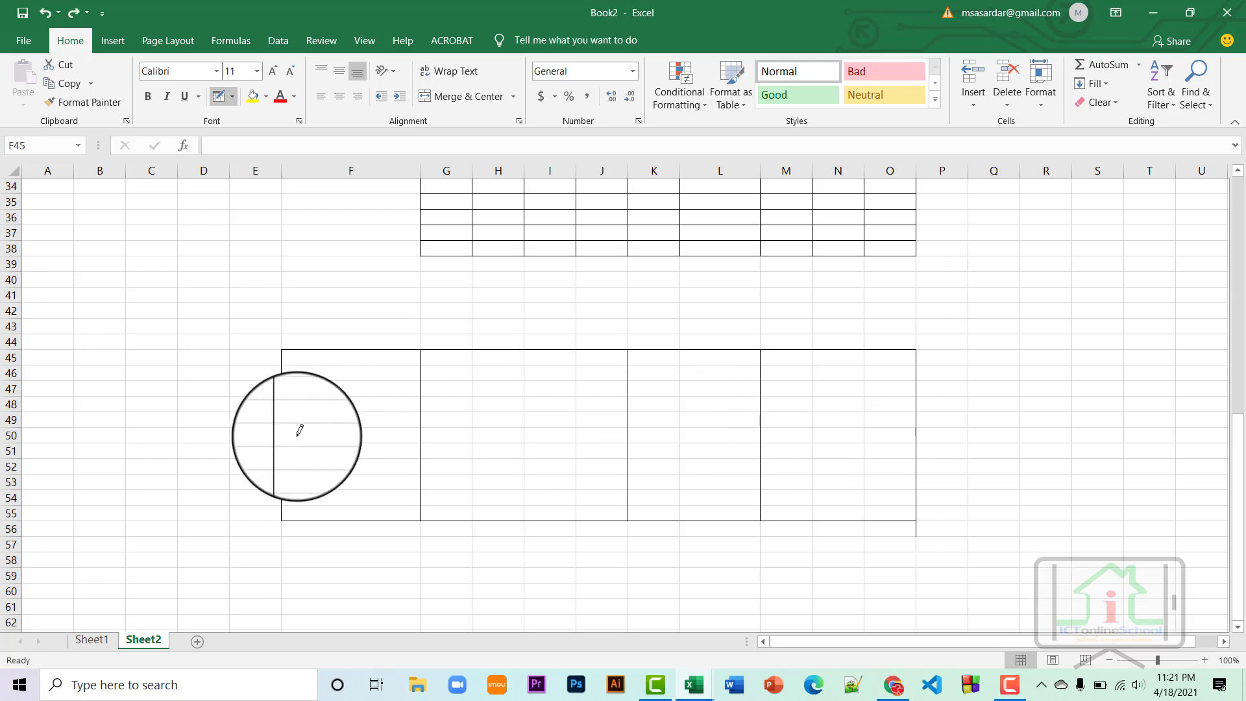
pyautogui.moveTo(403, 424)
pyautogui.mouseDown()
pyautogui.moveTo(728, 417)
pyautogui.moveTo(699, 435)
pyautogui.moveTo(685, 426)
pyautogui.mouseUp()
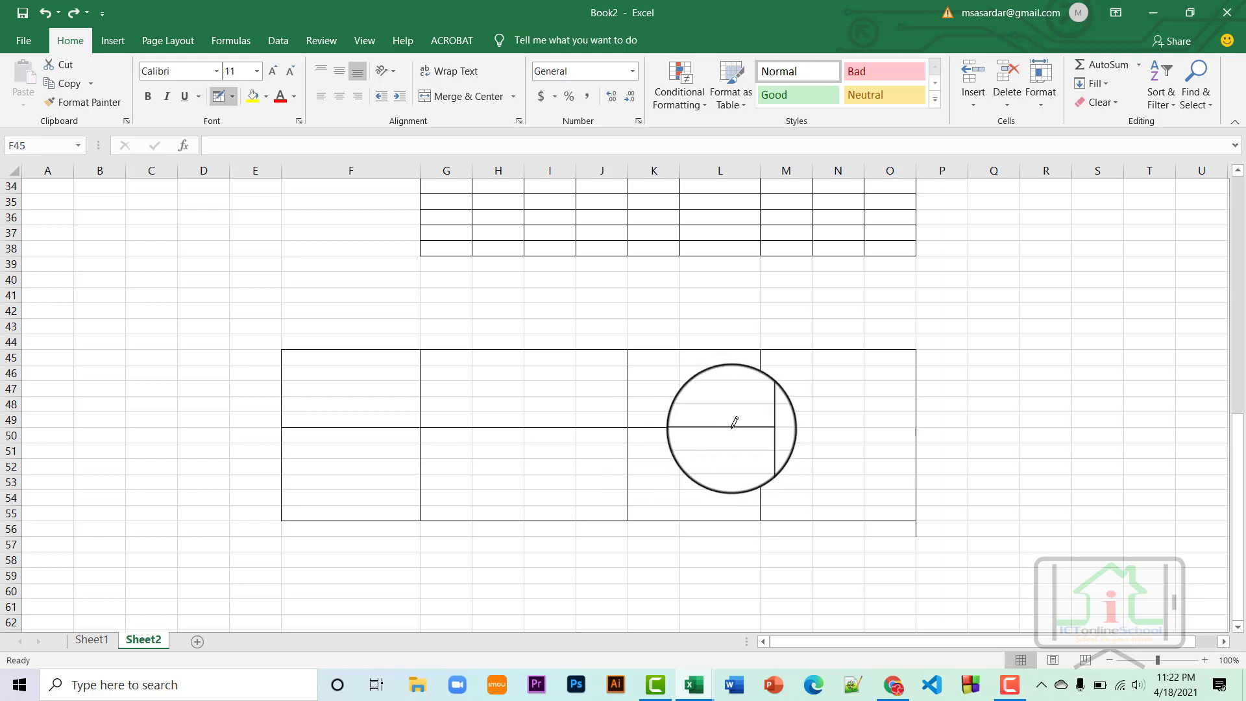
pyautogui.moveTo(736, 423); pyautogui.dragTo(746, 422)
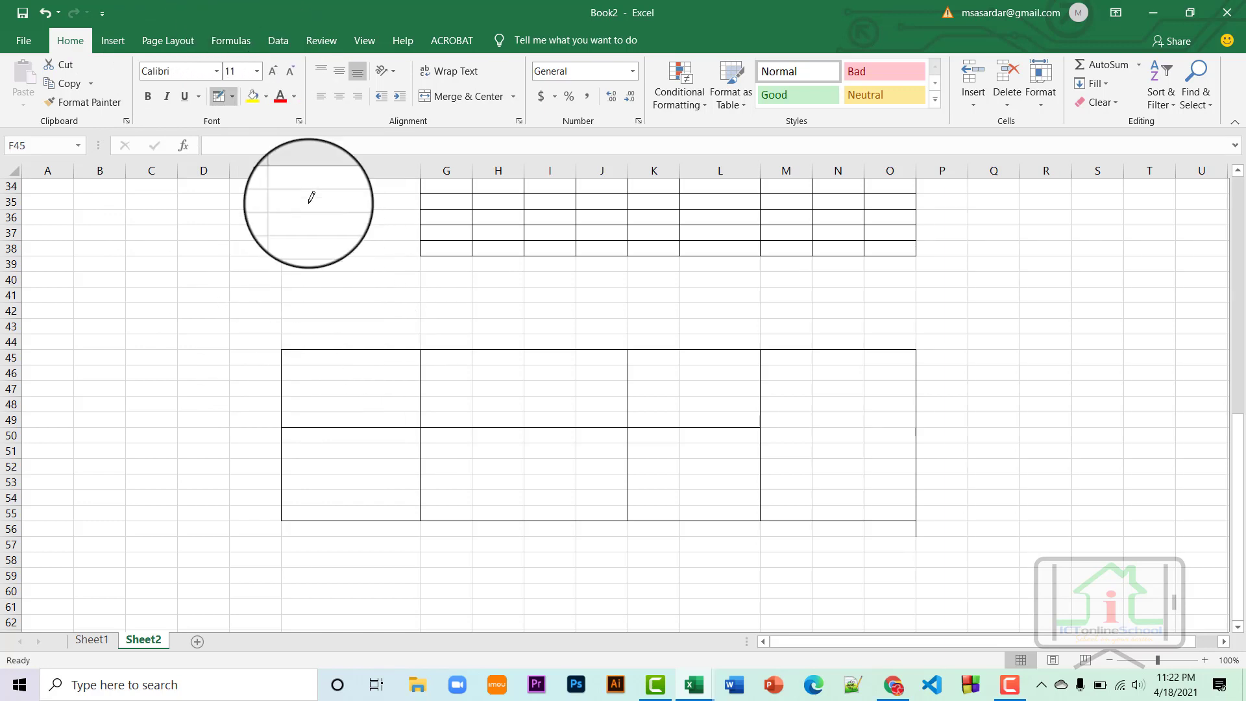
# Erase the vertical border between columns F and G in rows 45 to 49 with Erase Border.
pyautogui.click(231, 97)
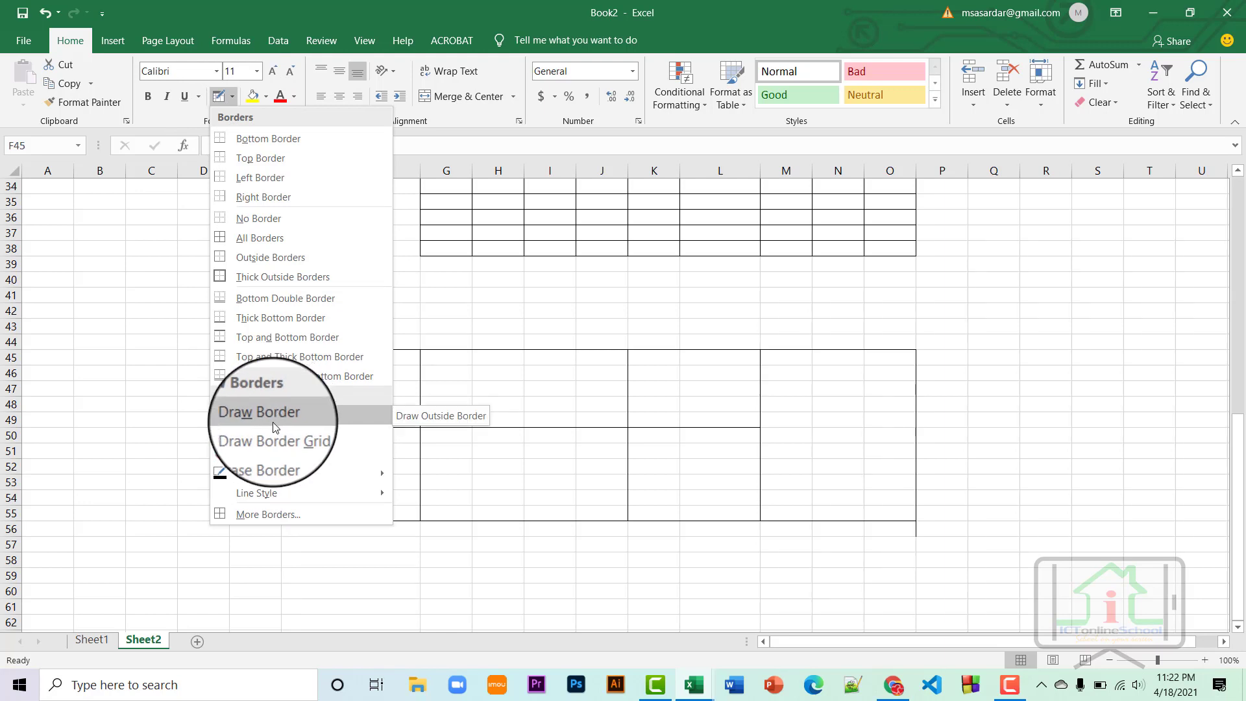
pyautogui.click(266, 456)
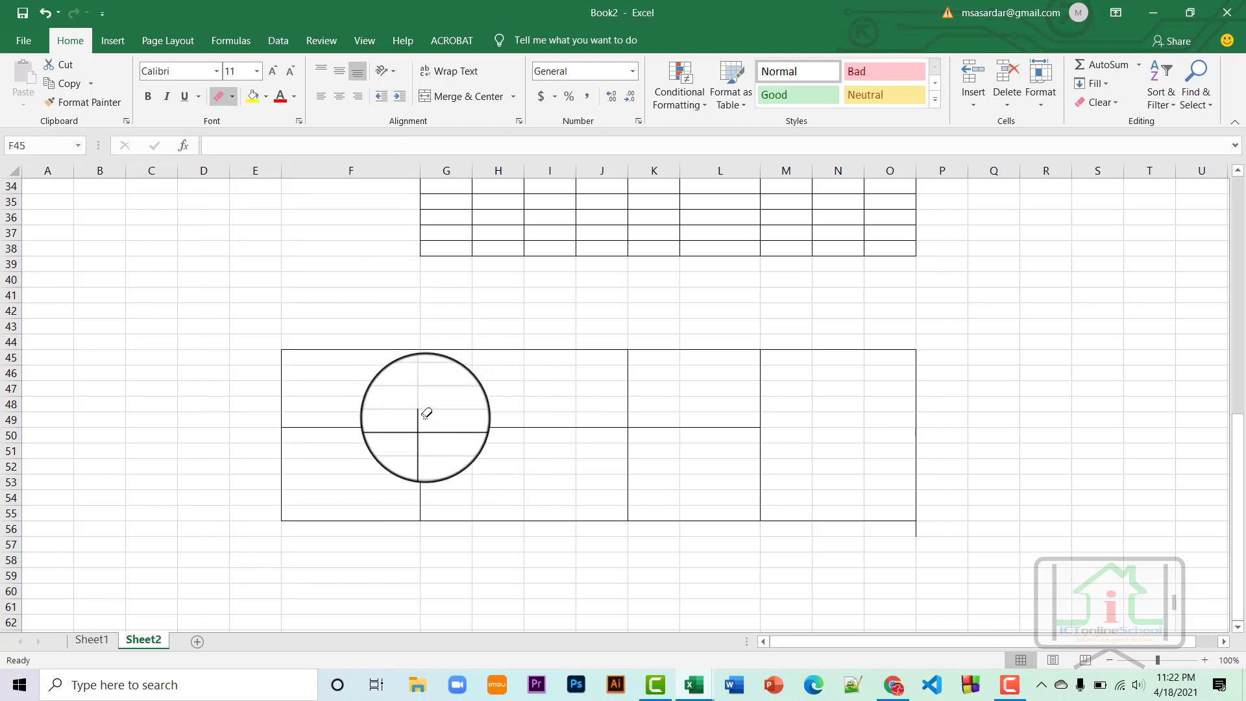
pyautogui.click(225, 101)
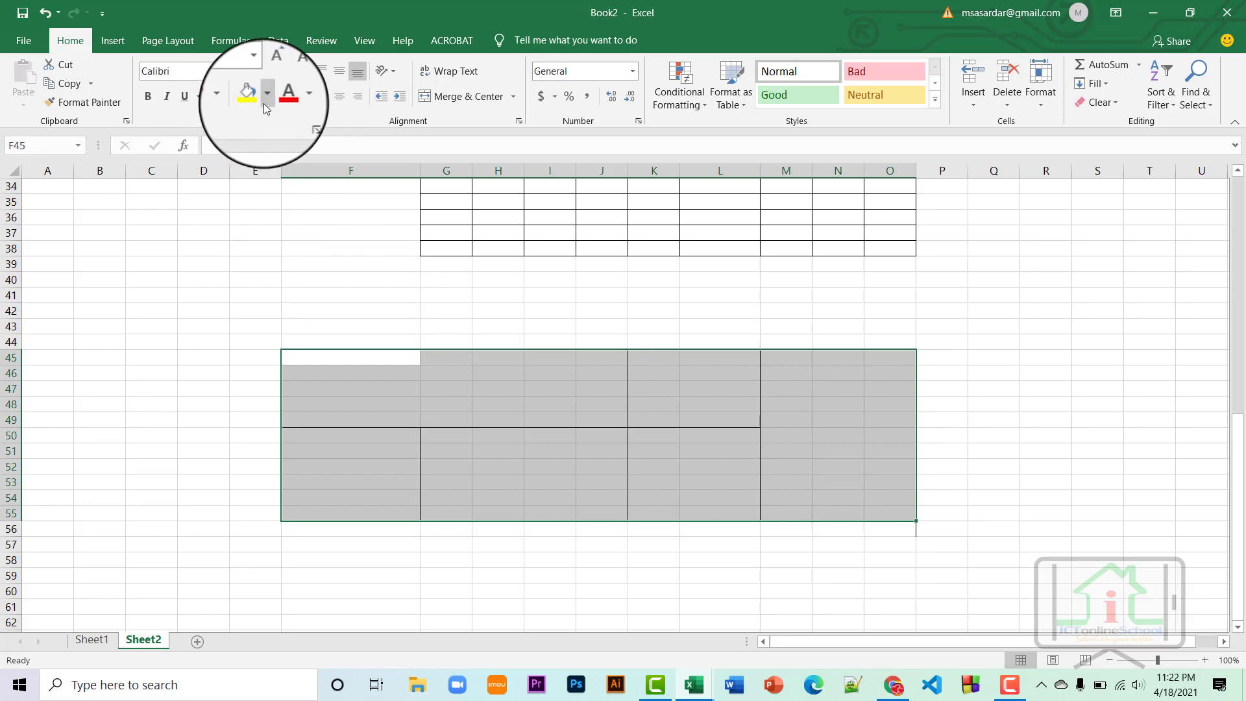
pyautogui.click(519, 121)
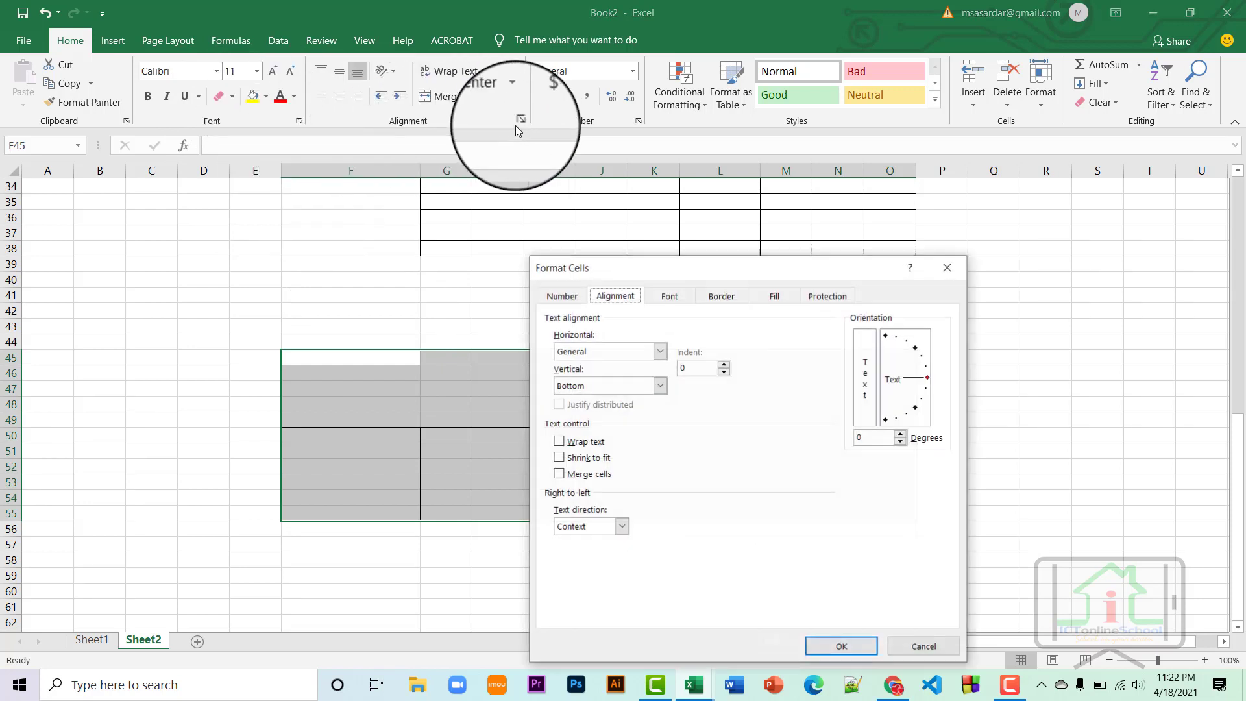
pyautogui.click(722, 297)
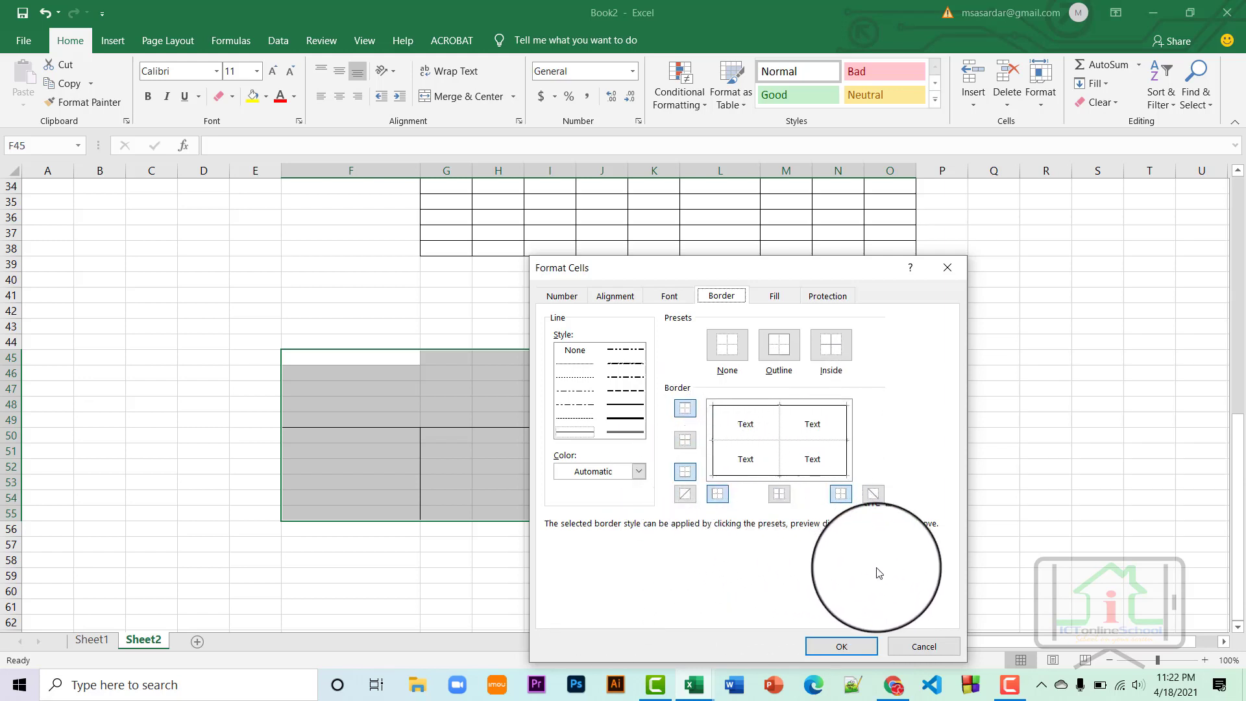
pyautogui.click(924, 652)
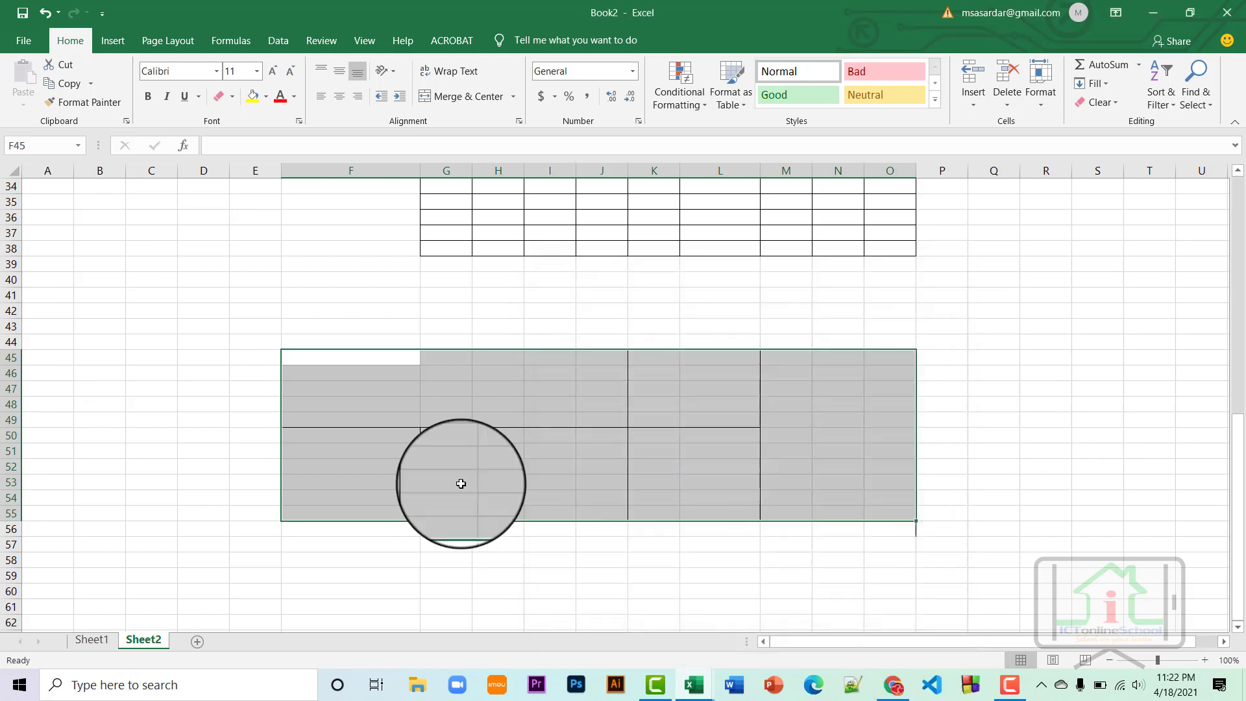
# Remove all borders from range F45:O55 with the None border preset.
pyautogui.click(519, 121)
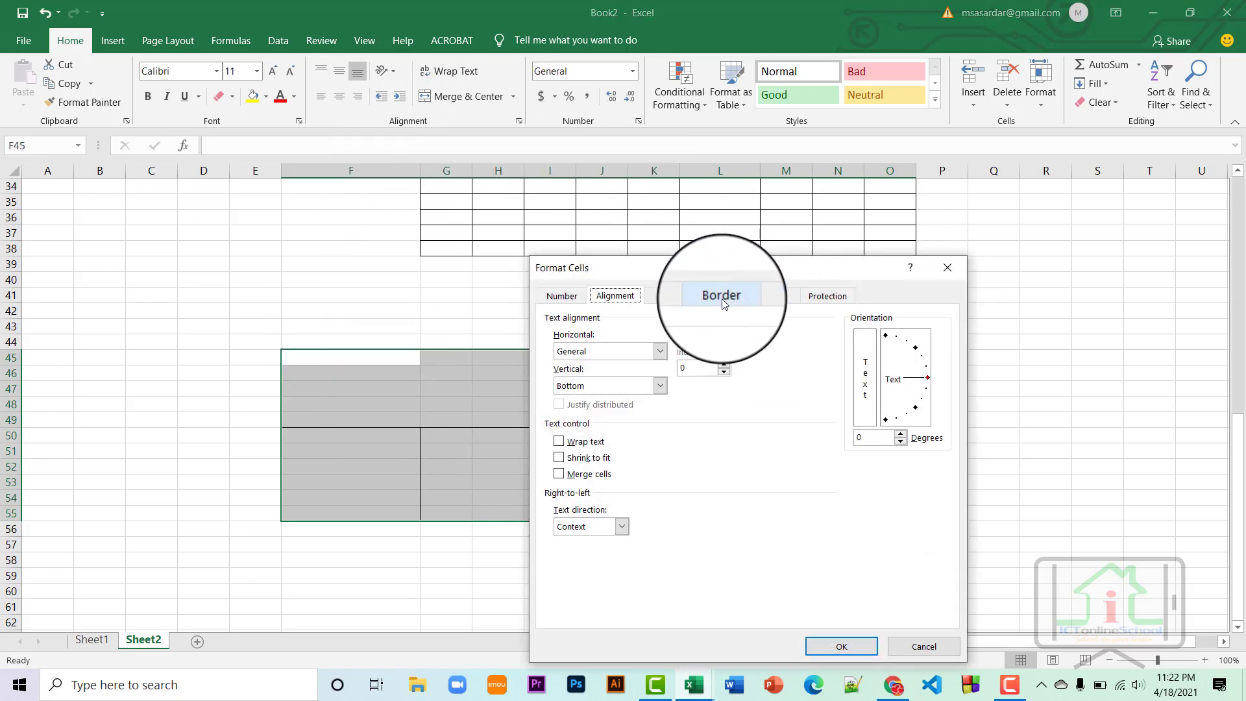
pyautogui.click(723, 300)
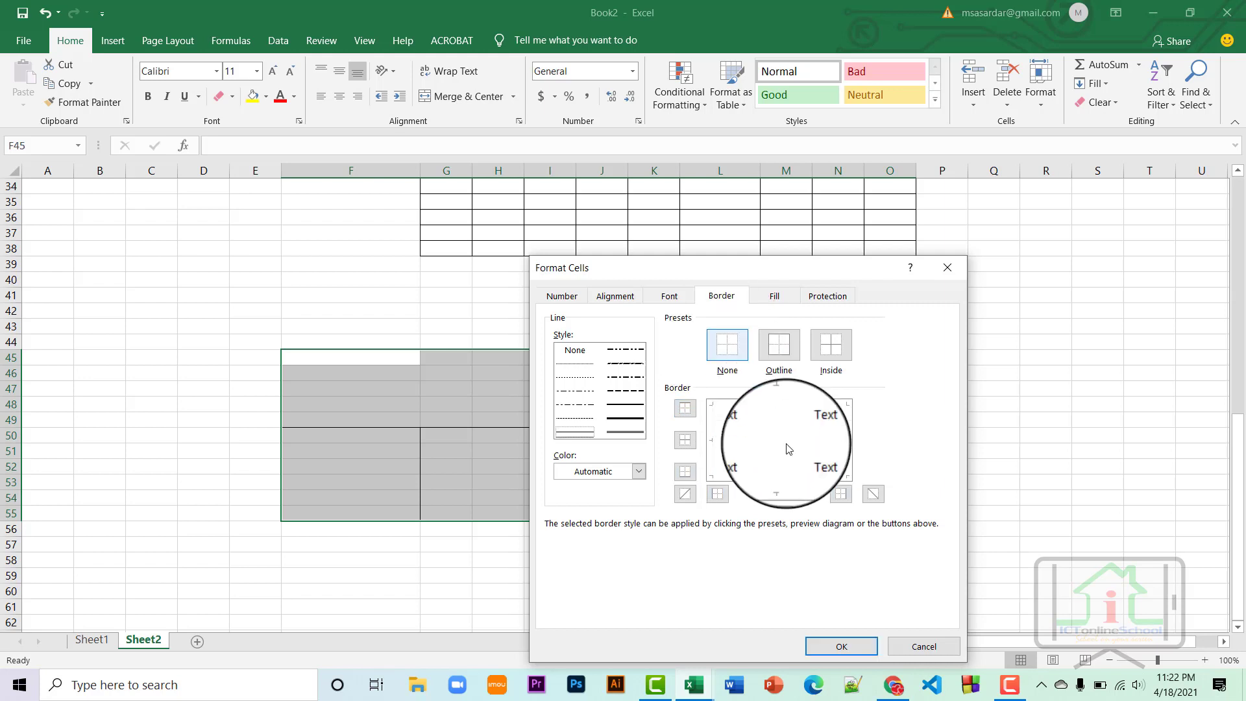
pyautogui.click(842, 646)
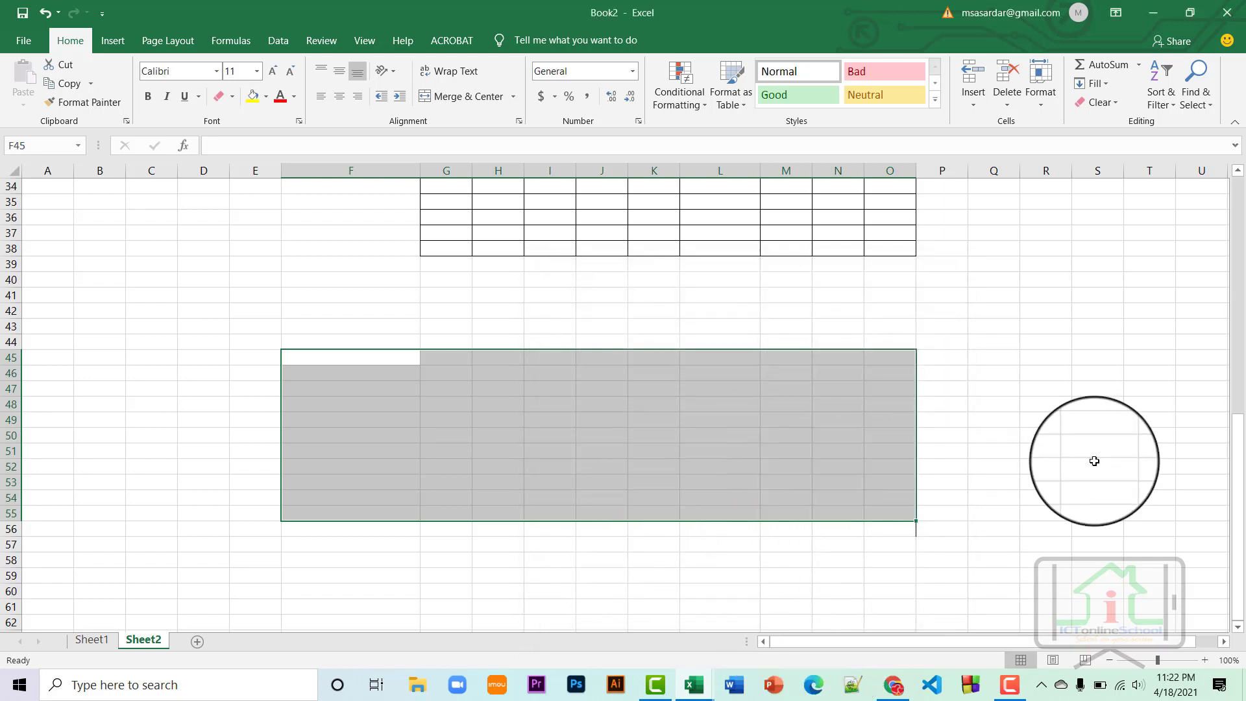
pyautogui.click(1095, 461)
pyautogui.moveTo(1021, 554); pyautogui.dragTo(335, 371)
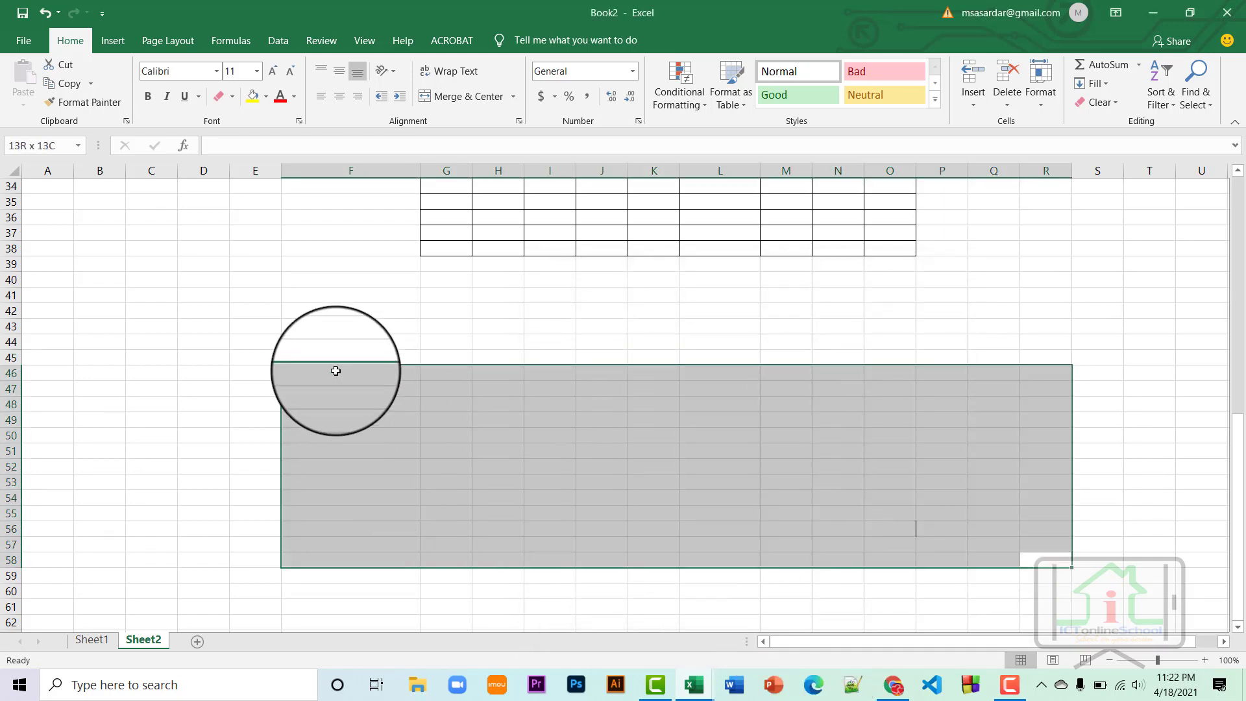
pyautogui.click(640, 122)
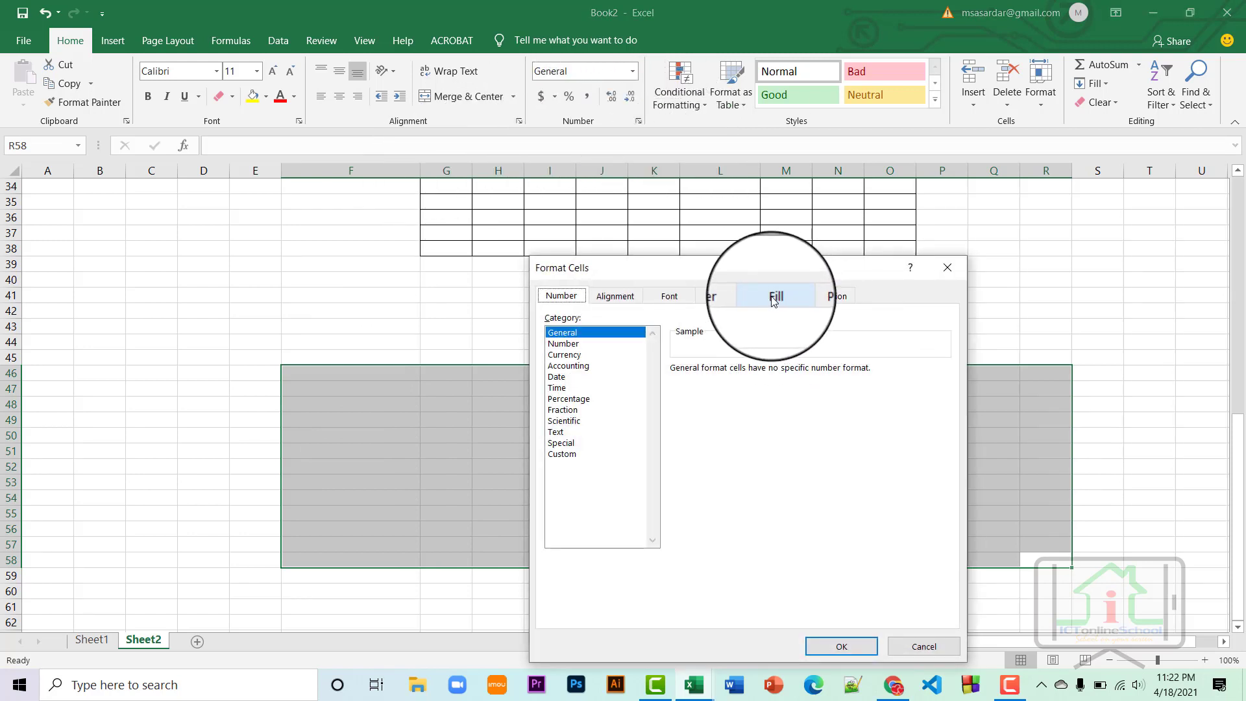
pyautogui.click(775, 298)
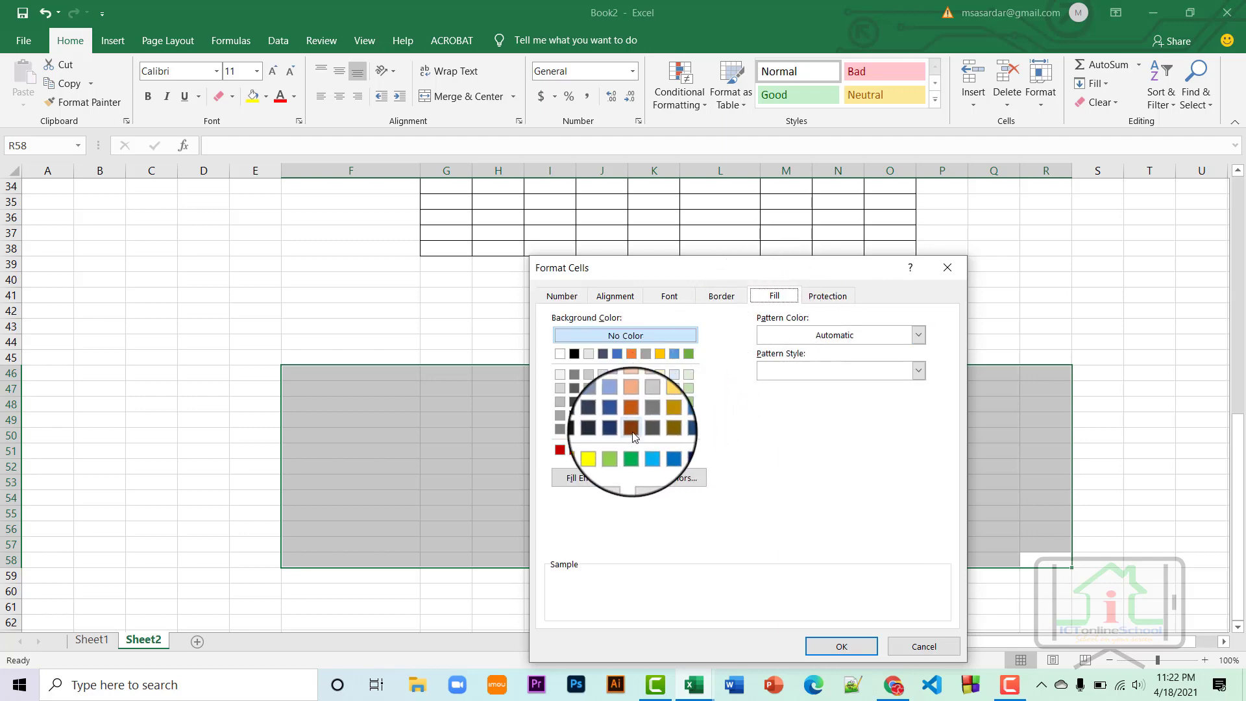
pyautogui.click(909, 638)
# Fill the merged BANGLA cell with a light blue background and make its text bold.
pyautogui.scroll(11, 662, 414)
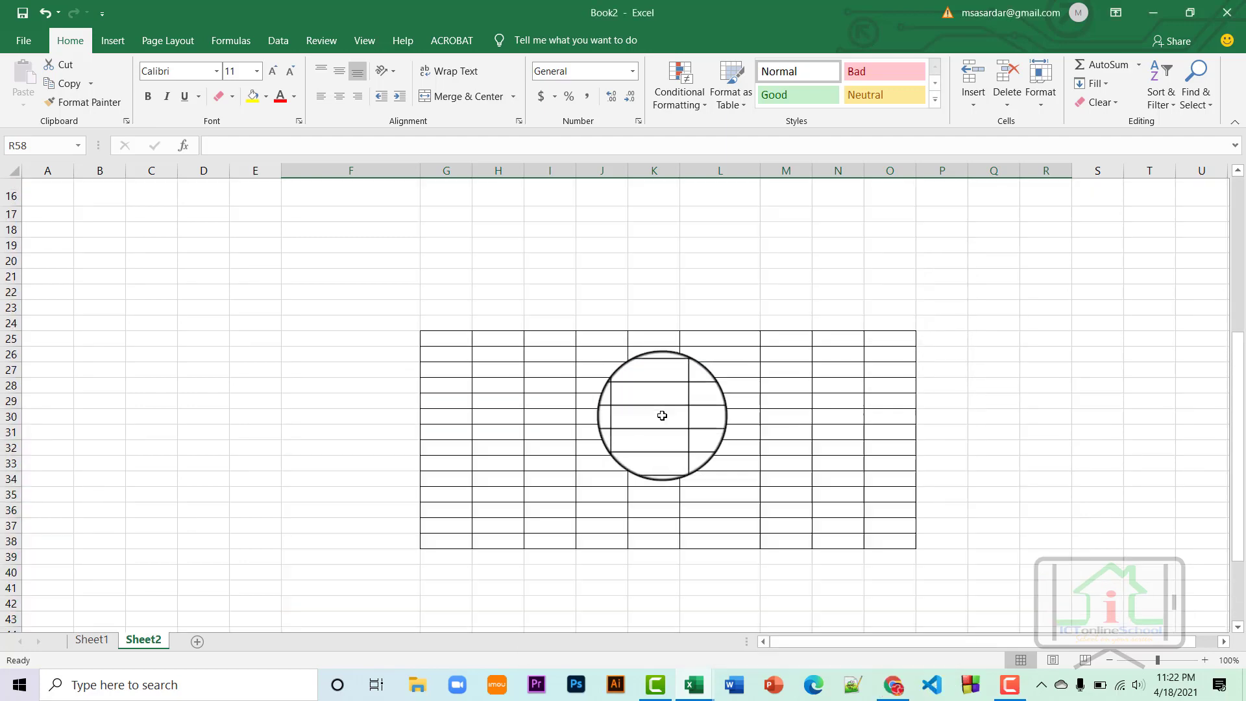
pyautogui.click(665, 271)
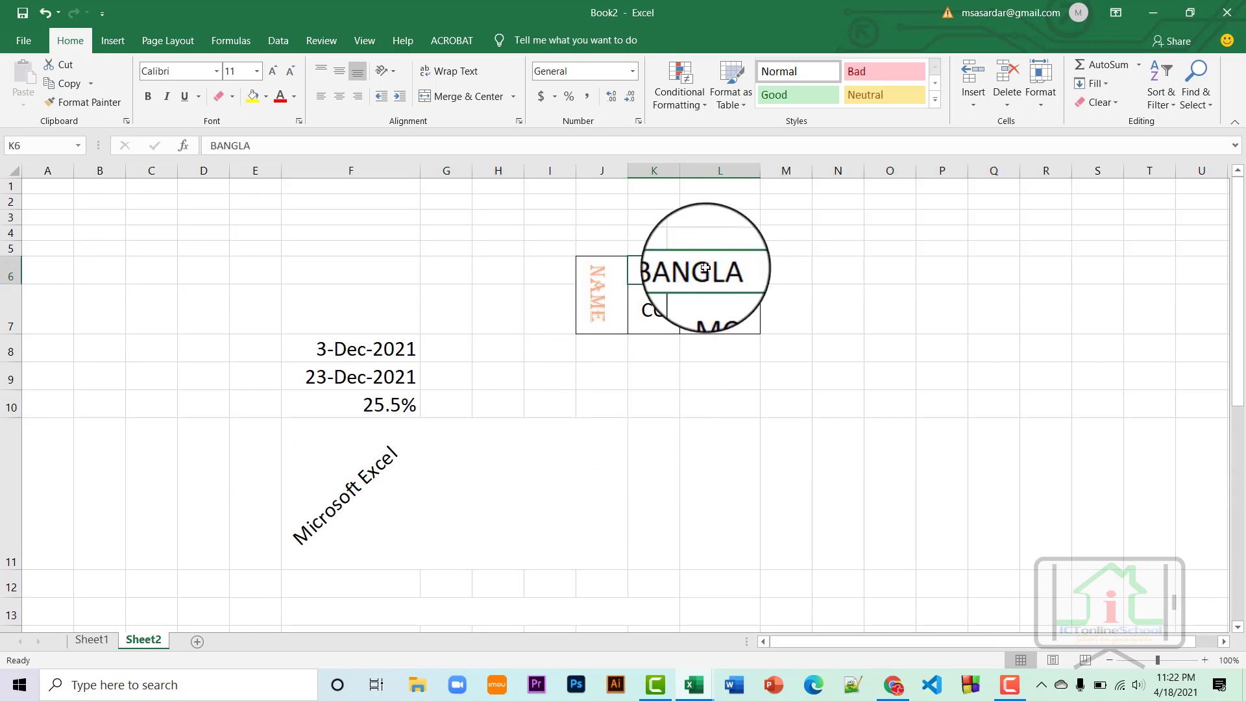
pyautogui.click(520, 125)
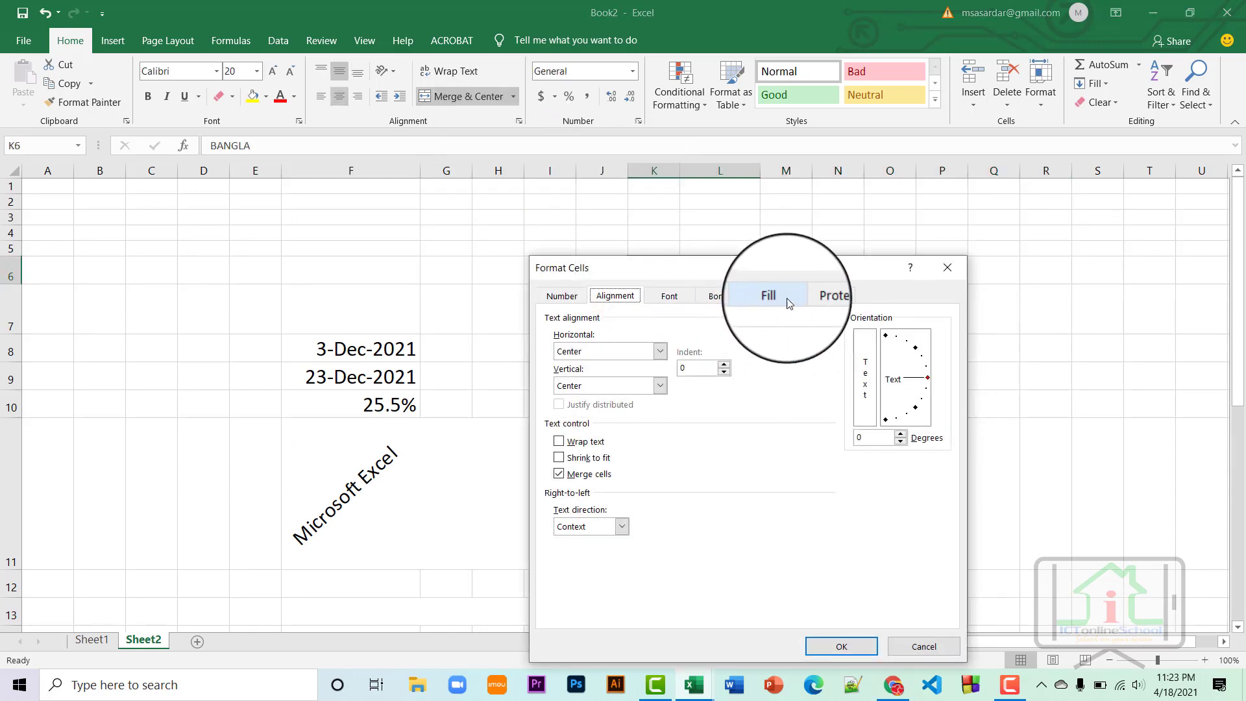
pyautogui.click(774, 296)
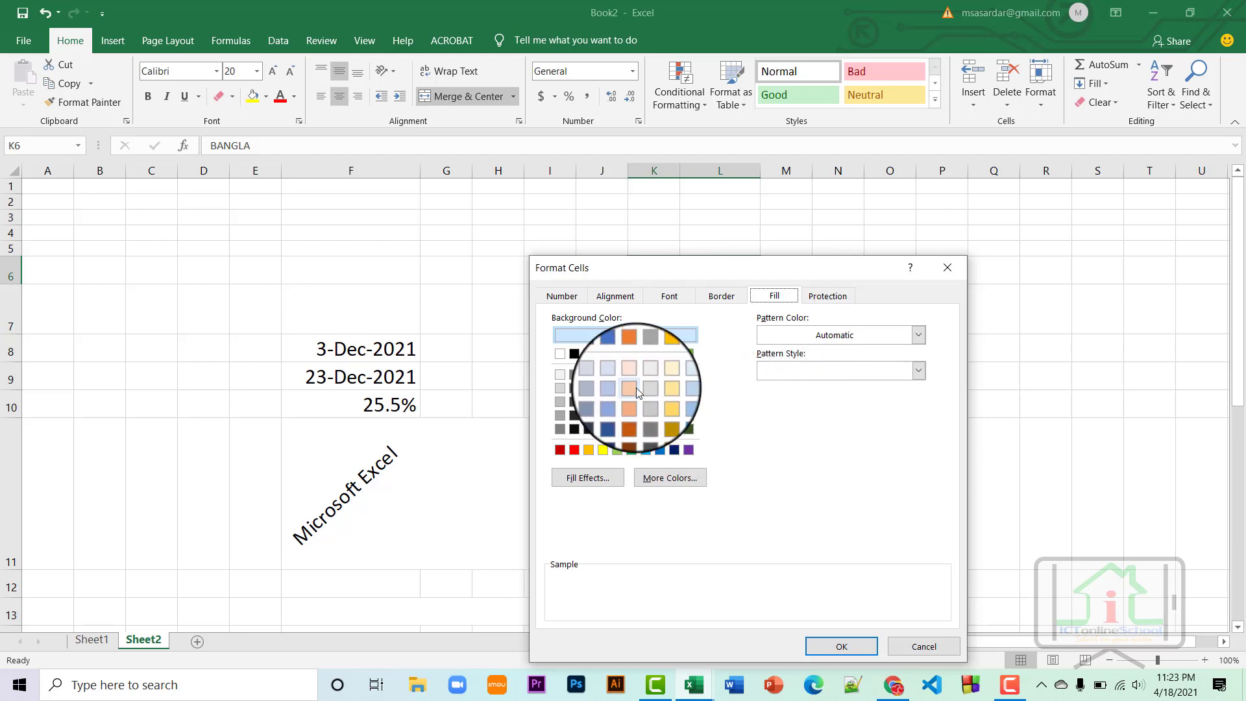
pyautogui.click(672, 375)
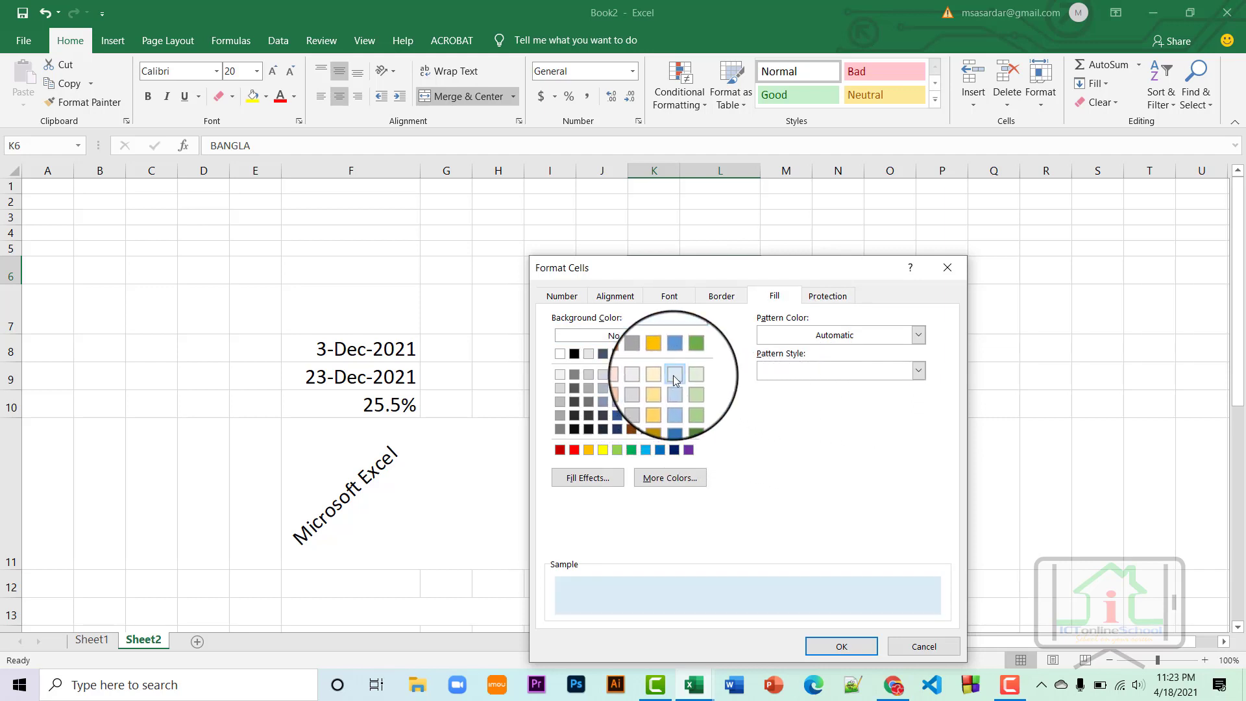
pyautogui.click(831, 647)
pyautogui.click(718, 401)
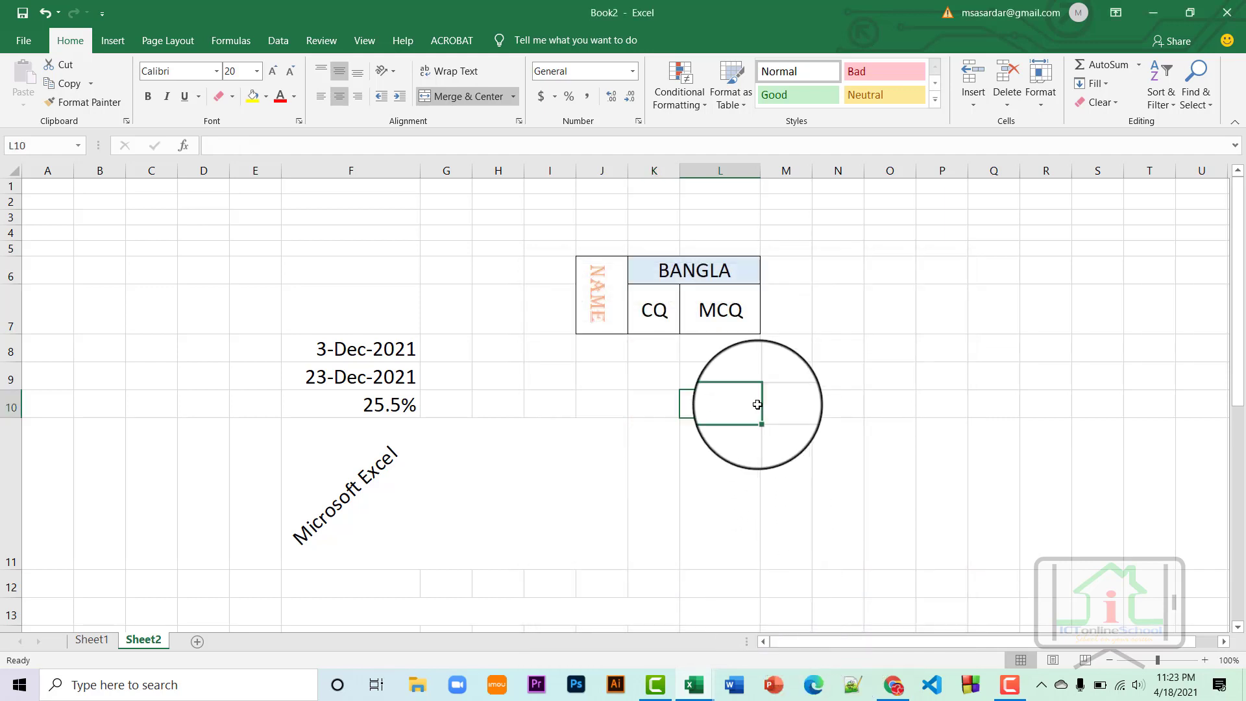
pyautogui.click(733, 268)
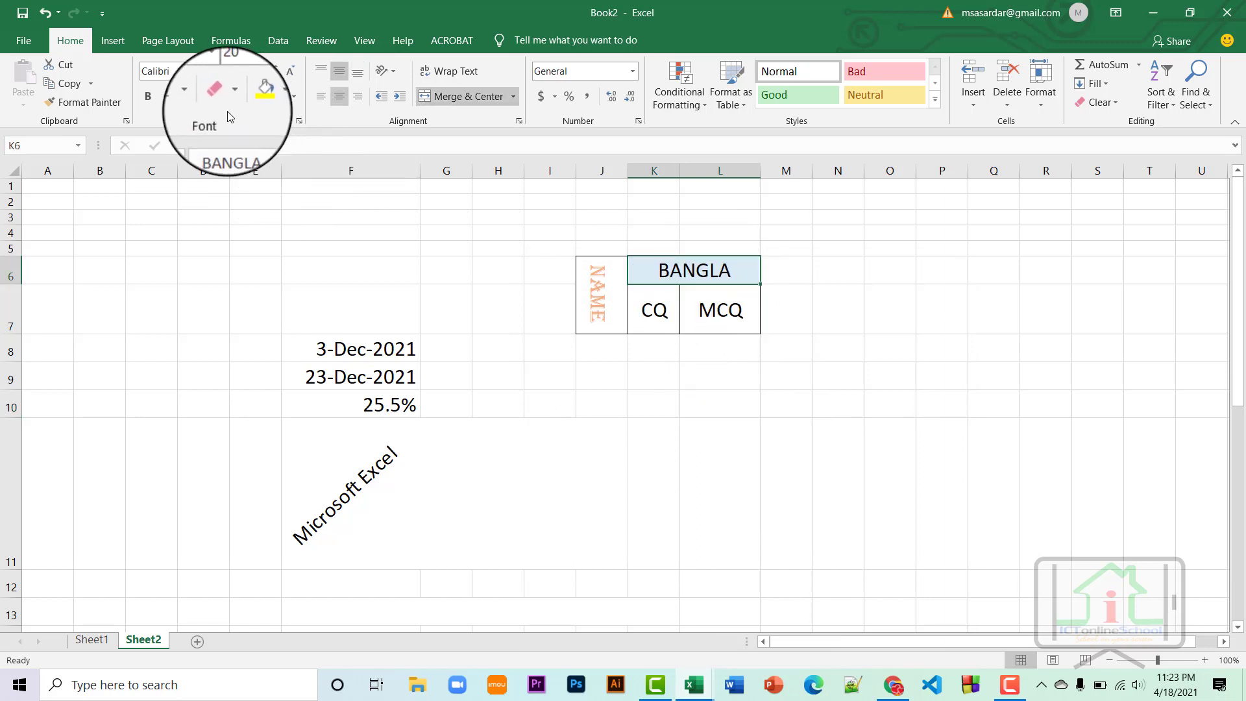
pyautogui.click(148, 99)
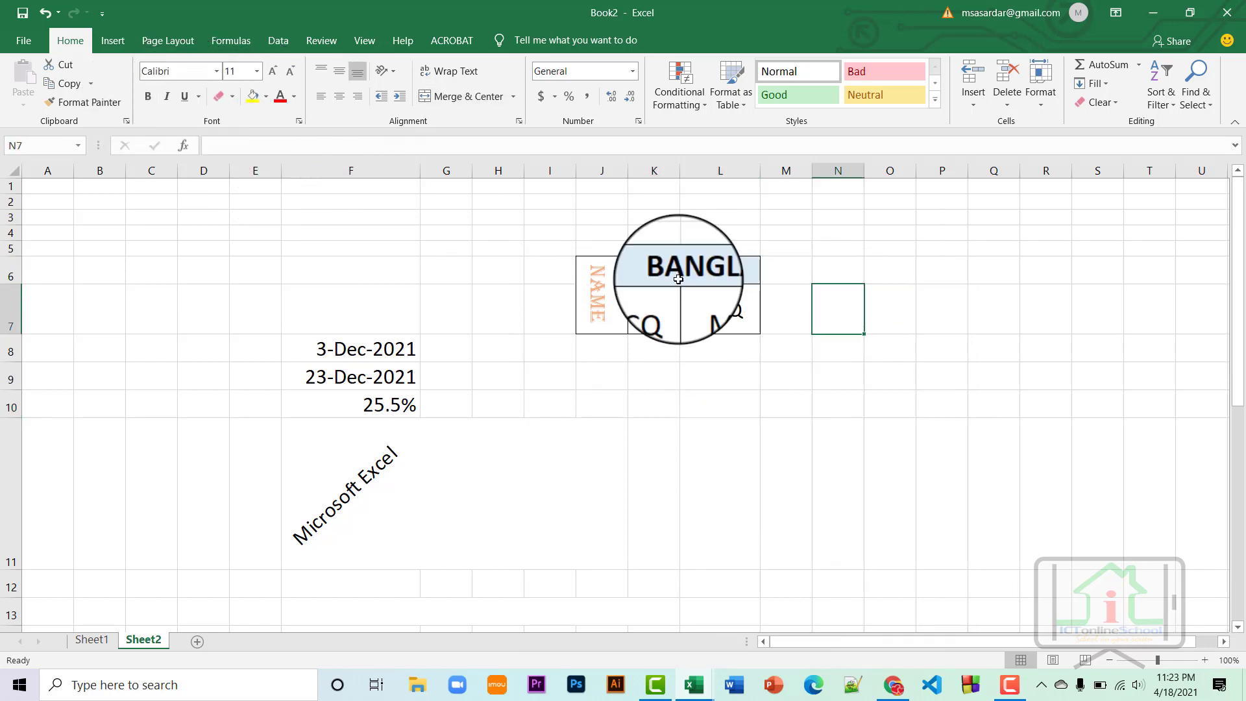
# Apply a two-color white and blue gradient fill with the From center shading style to the BANGLA cell.
pyautogui.click(639, 123)
pyautogui.click(774, 296)
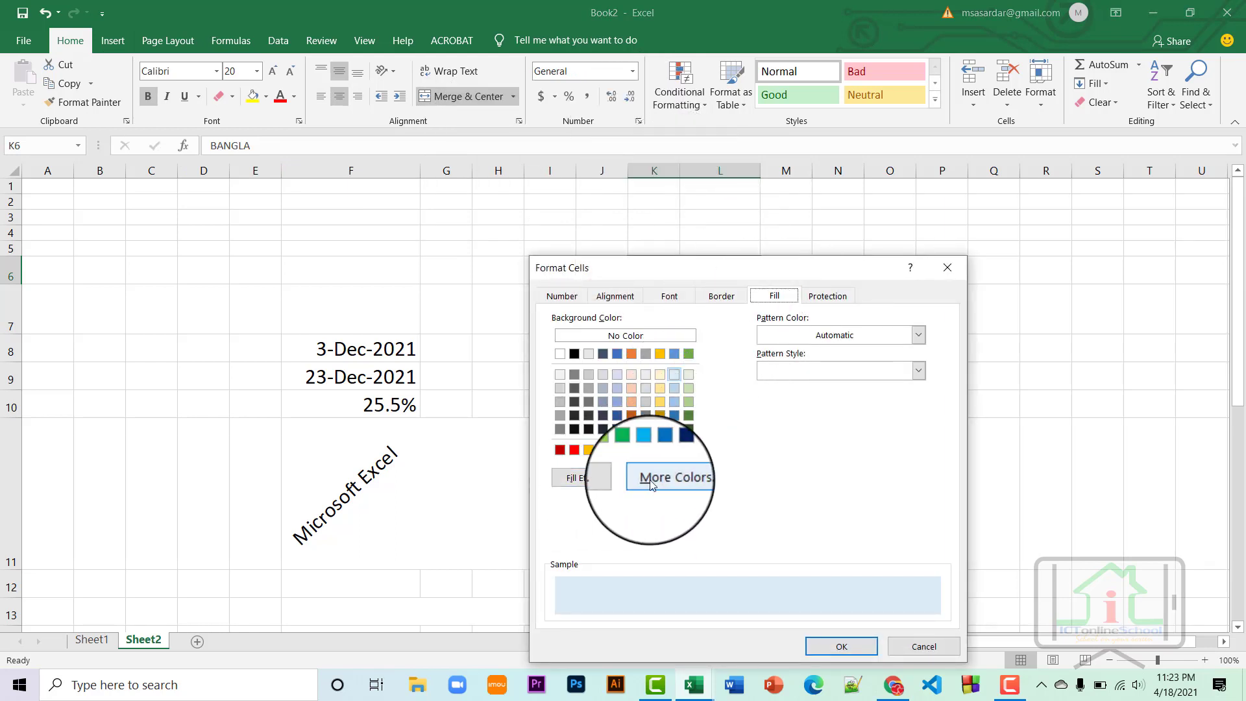
pyautogui.click(615, 481)
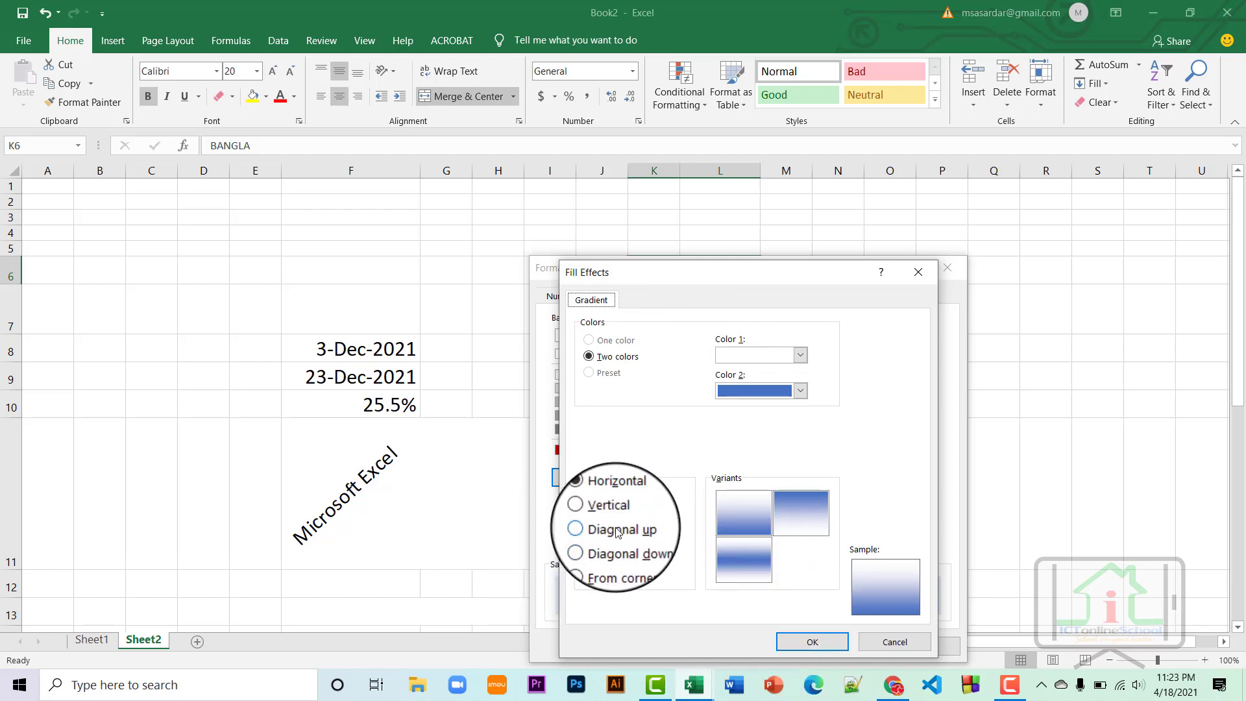
pyautogui.click(590, 529)
pyautogui.click(607, 577)
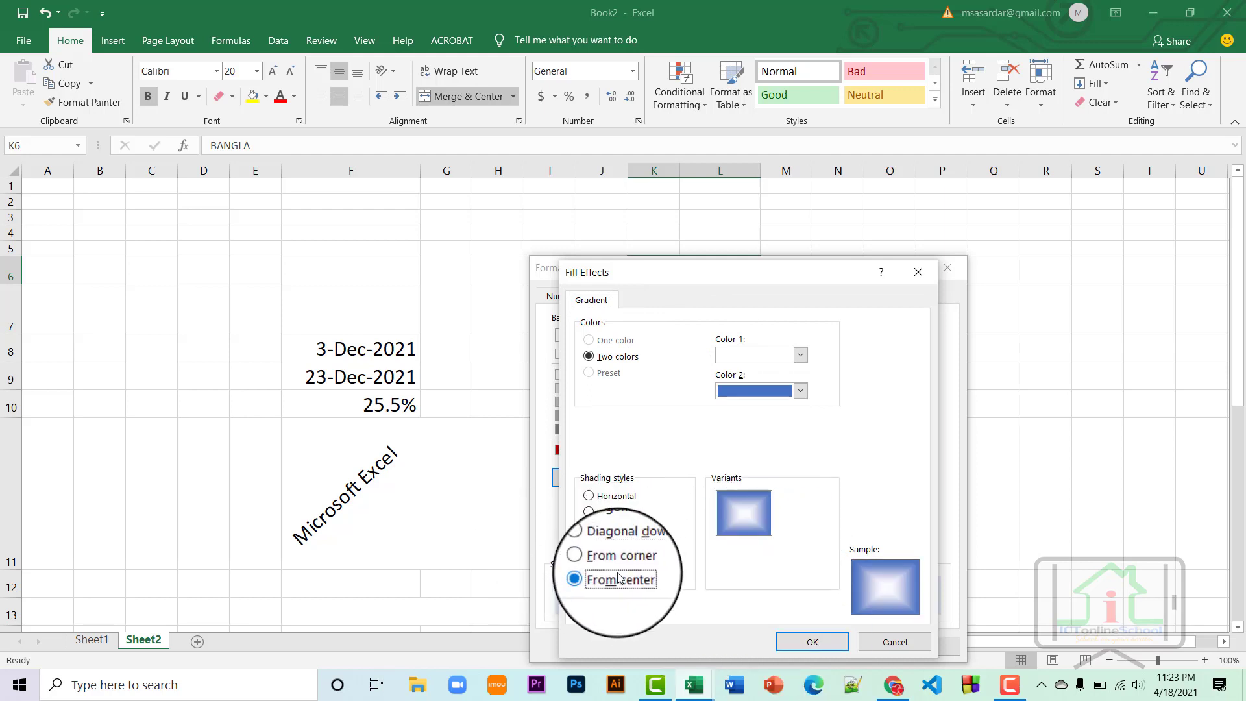
pyautogui.click(800, 638)
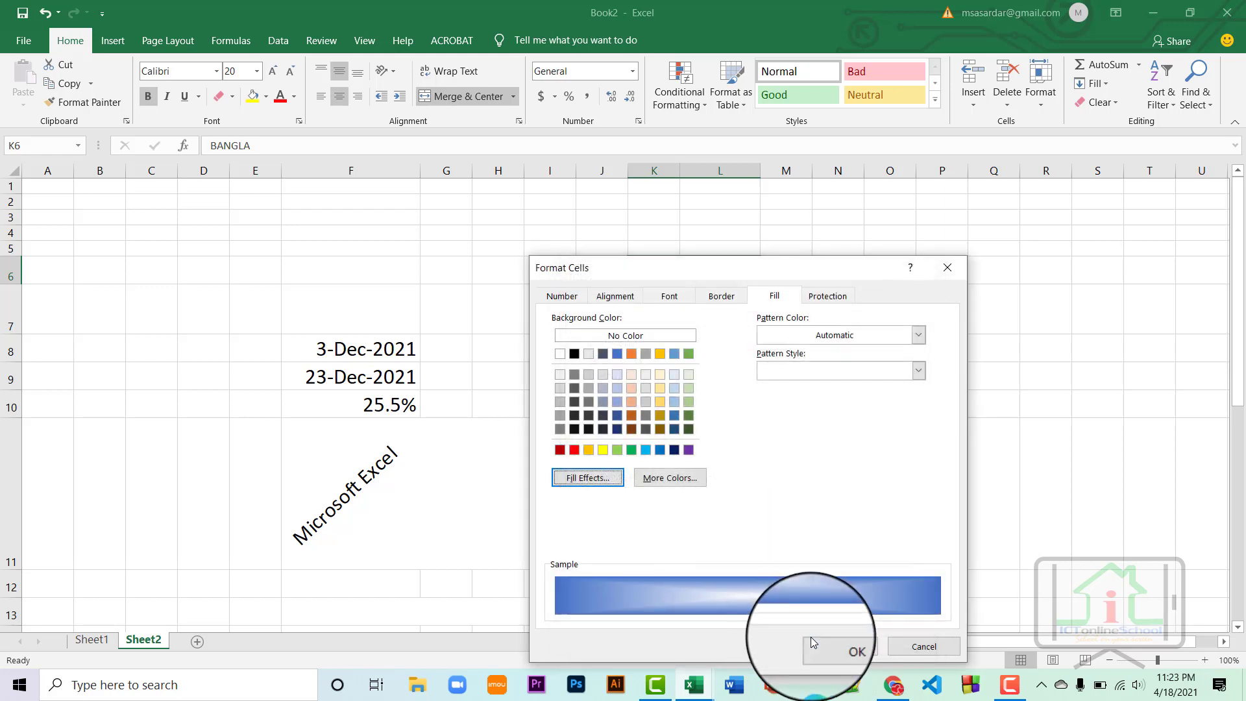
pyautogui.click(819, 643)
pyautogui.click(761, 448)
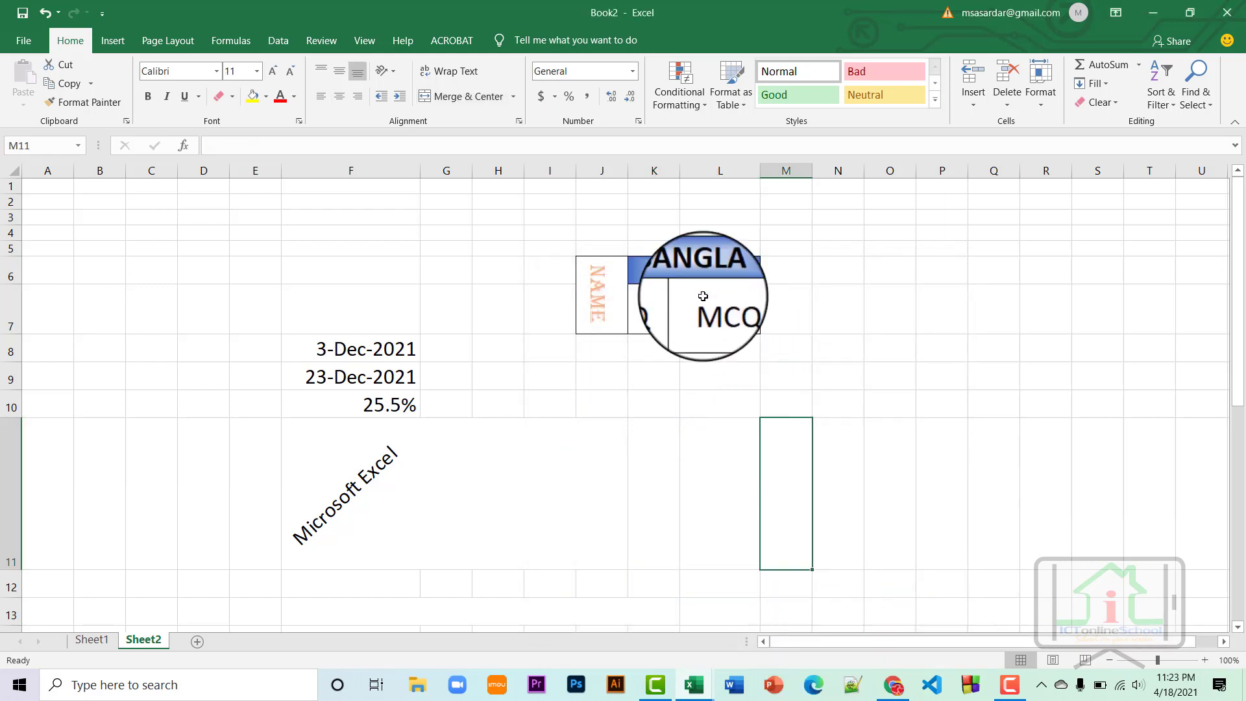
# Replace the BANGLA cell's gradient fill with a light dotted pattern style in a dark gray pattern color.
pyautogui.click(704, 276)
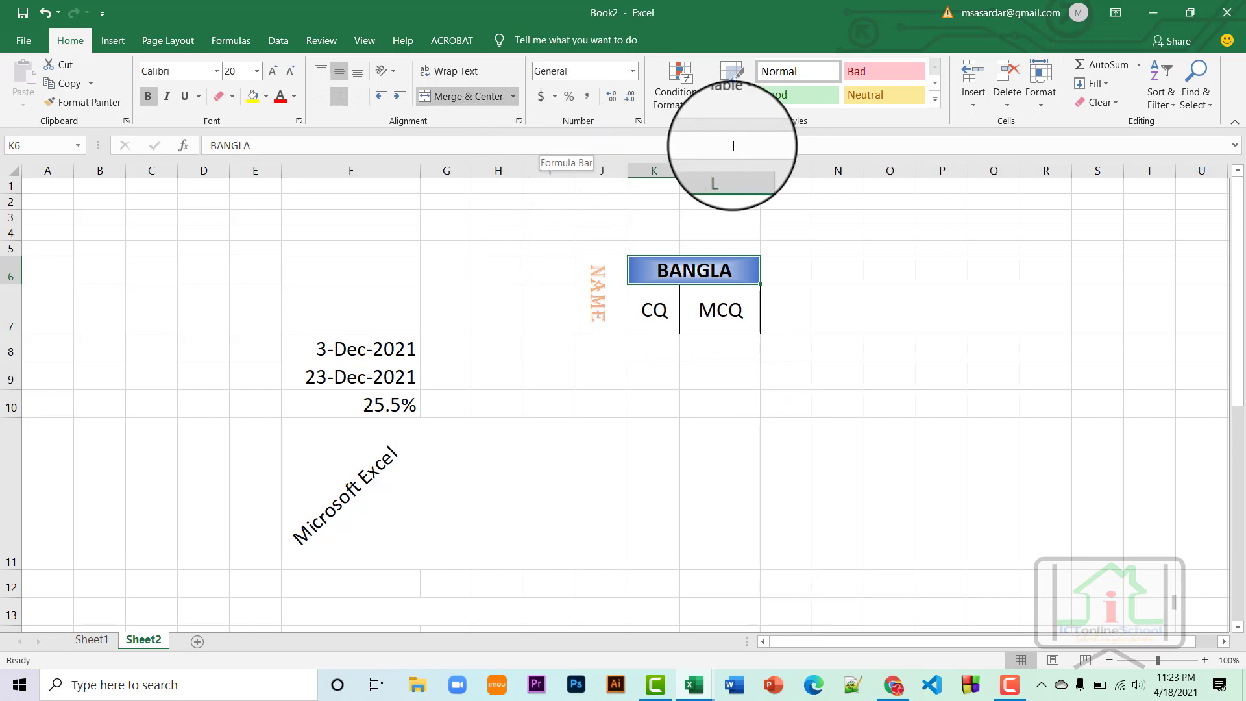
pyautogui.click(638, 121)
pyautogui.click(773, 296)
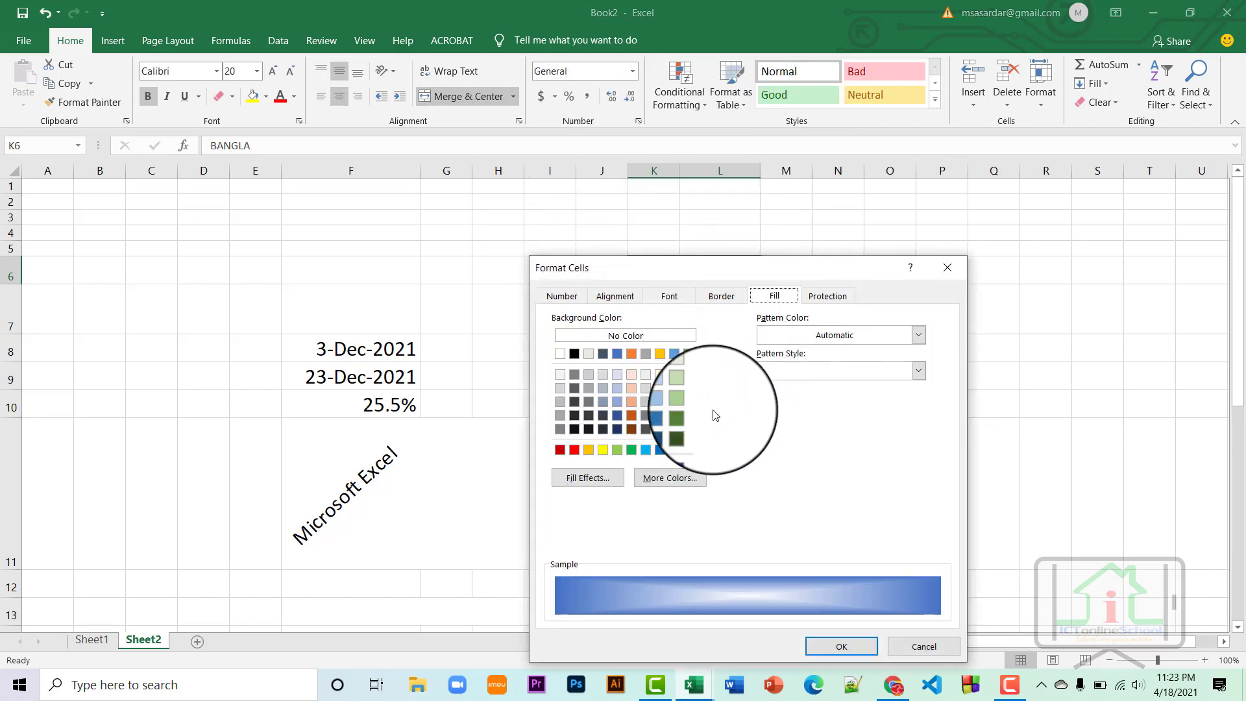
pyautogui.click(889, 336)
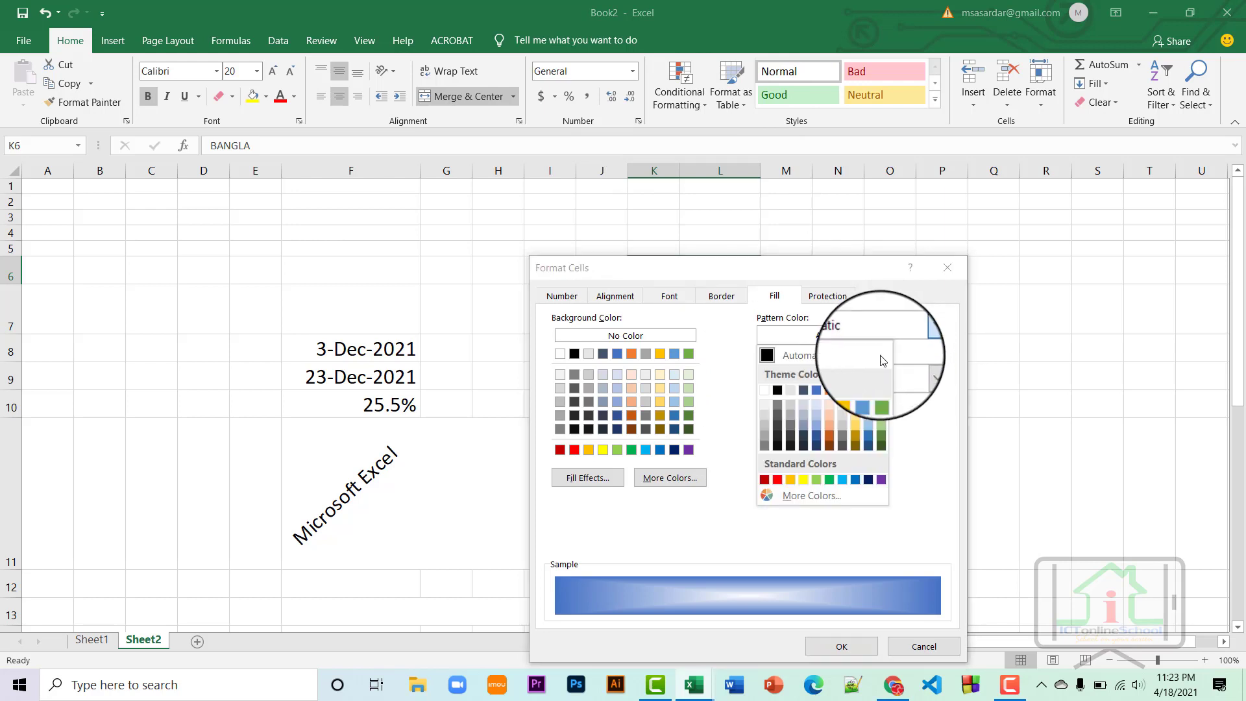
pyautogui.click(848, 438)
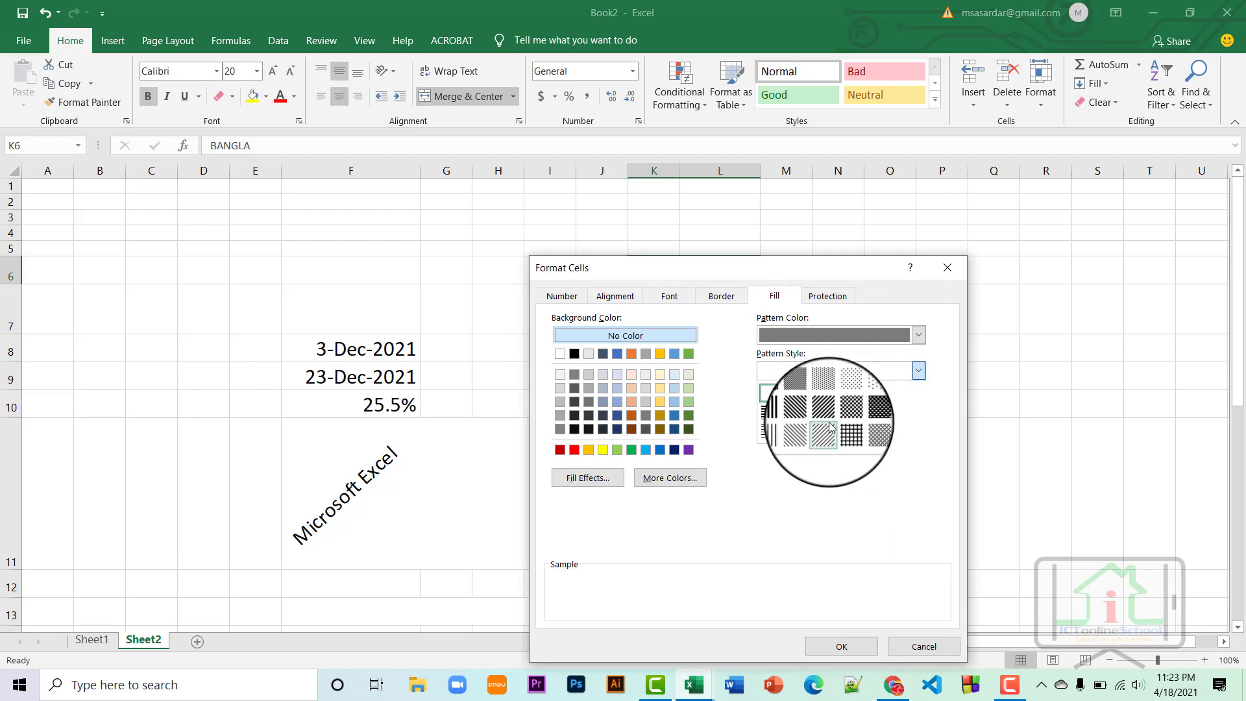
pyautogui.click(847, 400)
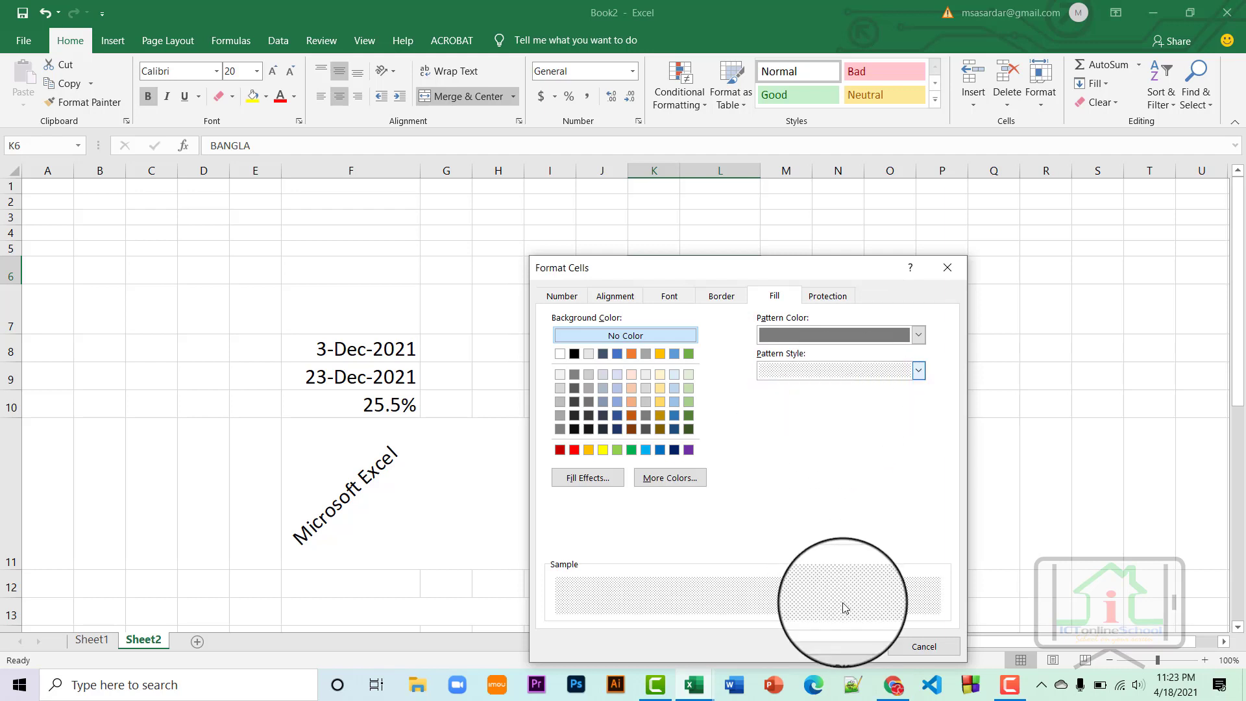
pyautogui.click(837, 646)
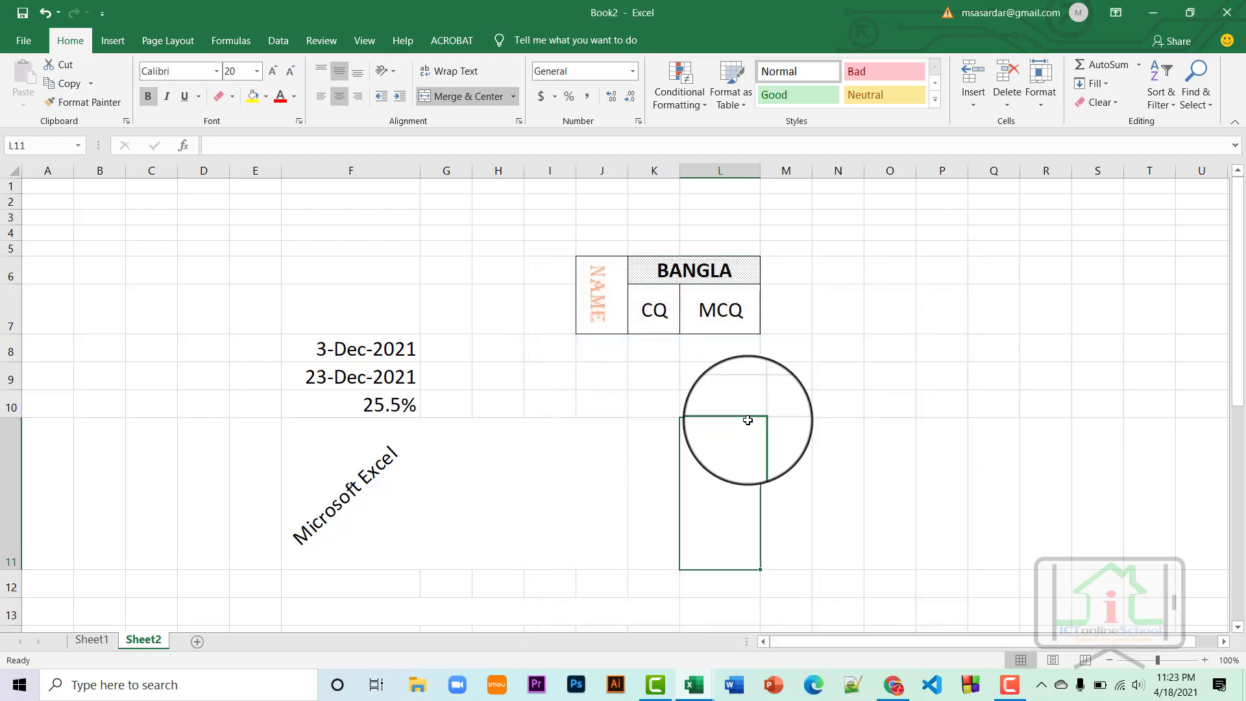
# Review the fill, border, font, alignment and number settings of the BANGLA cell without applying changes.
pyautogui.click(639, 122)
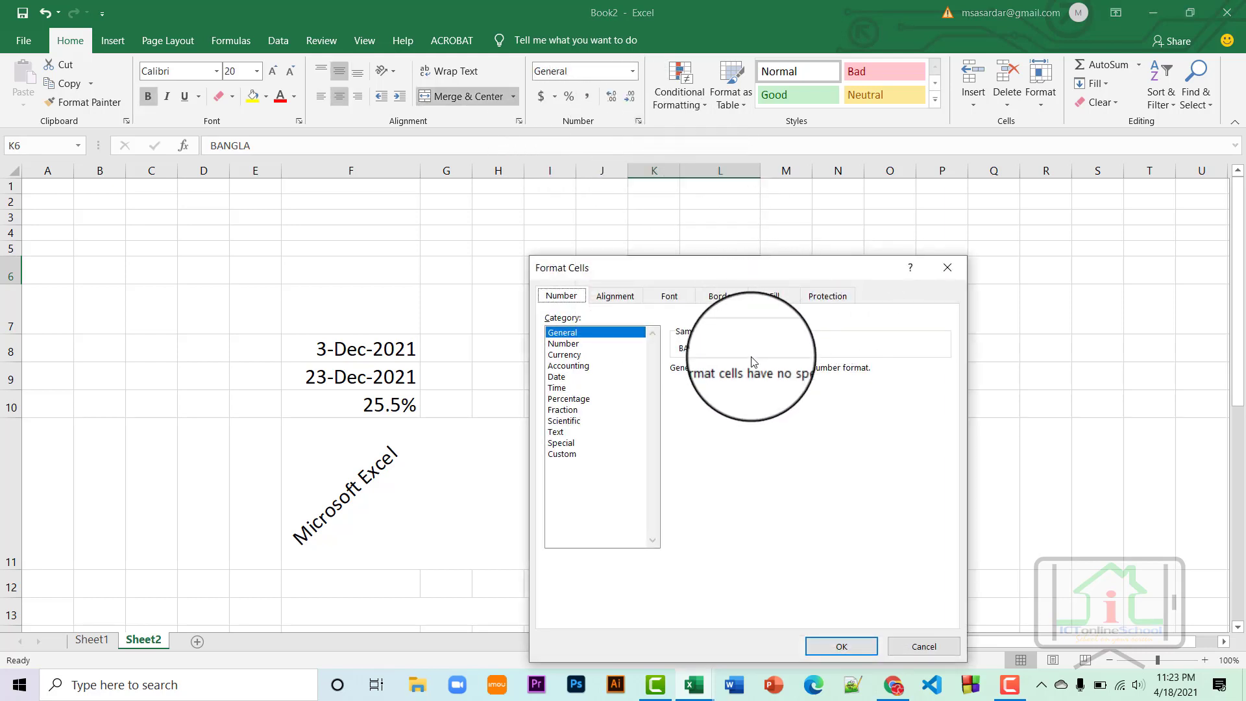
pyautogui.click(792, 297)
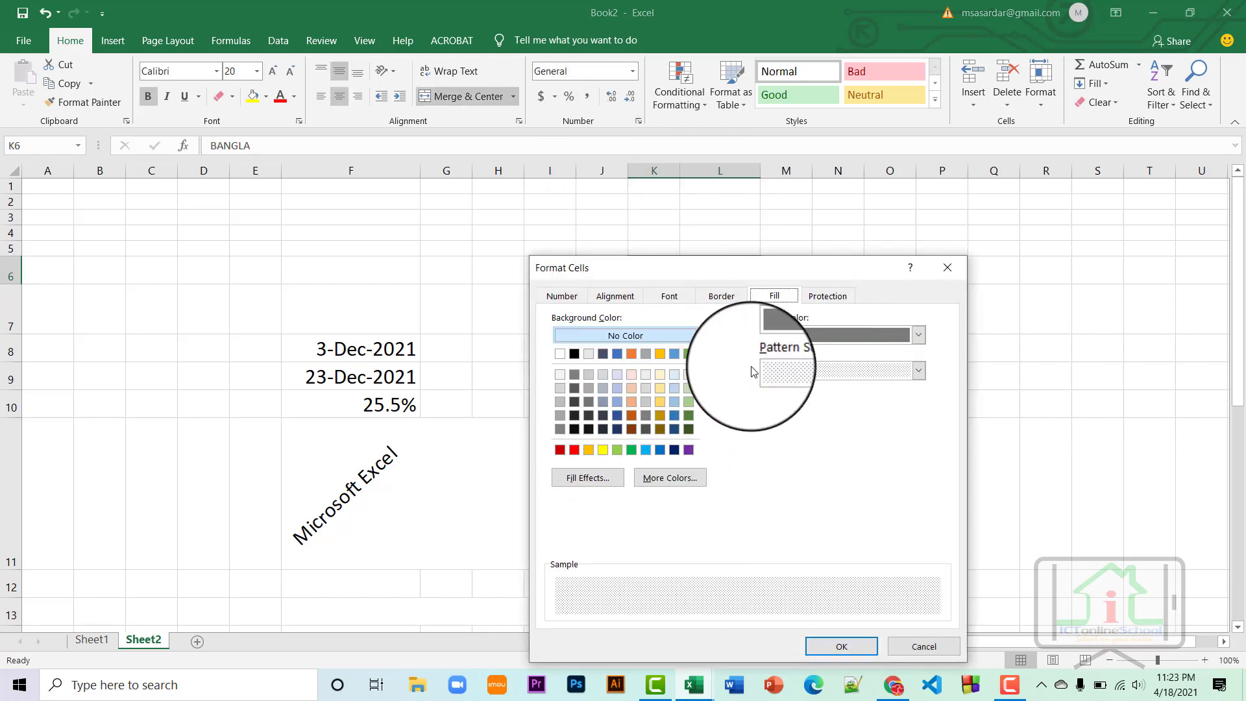
pyautogui.click(727, 302)
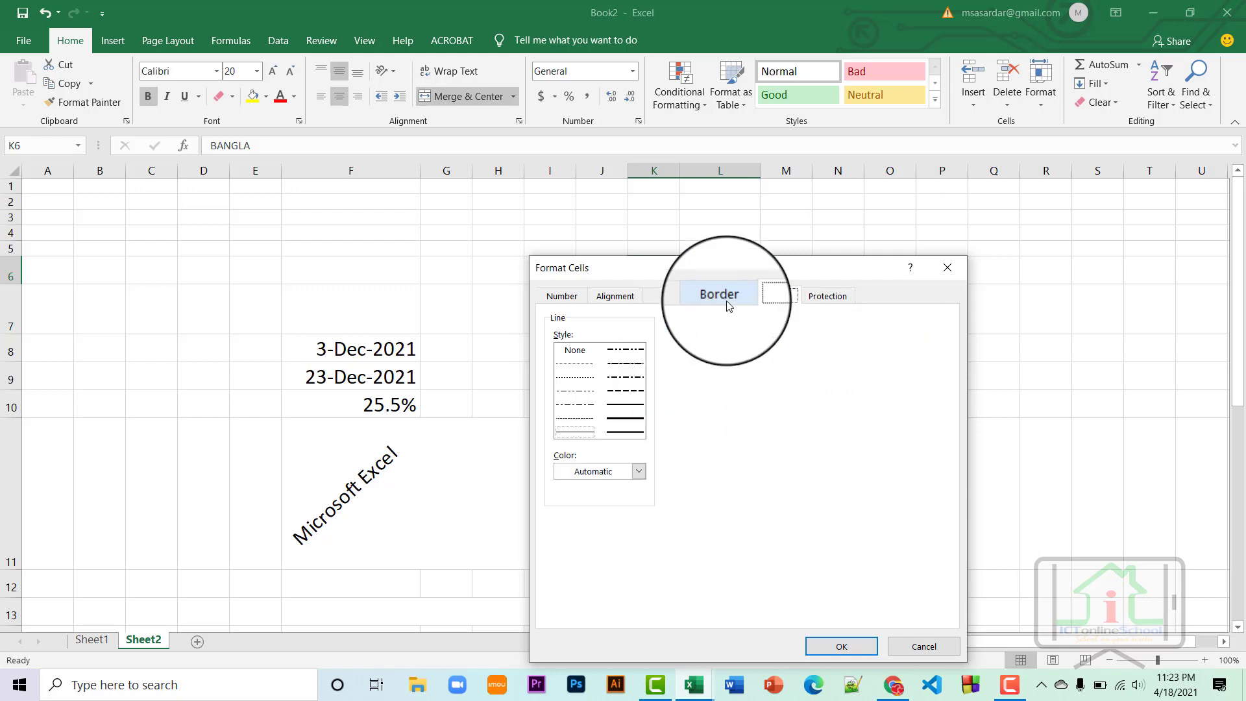
pyautogui.click(685, 303)
pyautogui.click(615, 297)
pyautogui.click(561, 297)
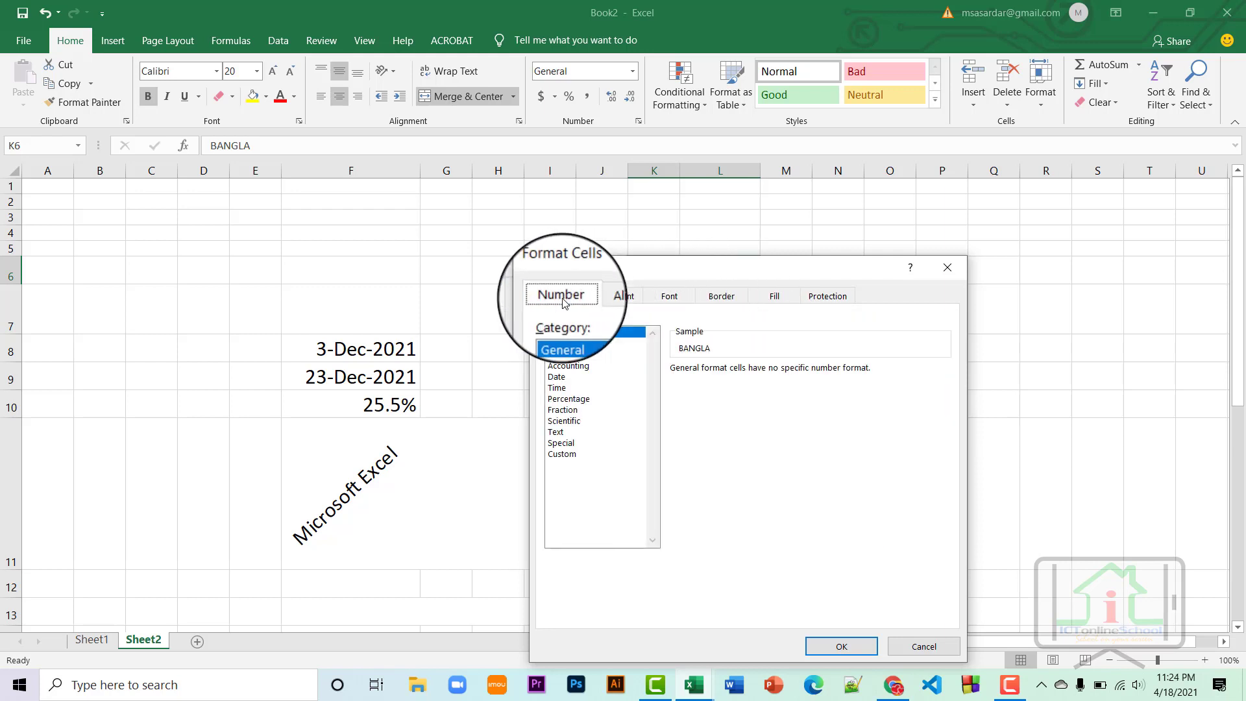
pyautogui.click(916, 649)
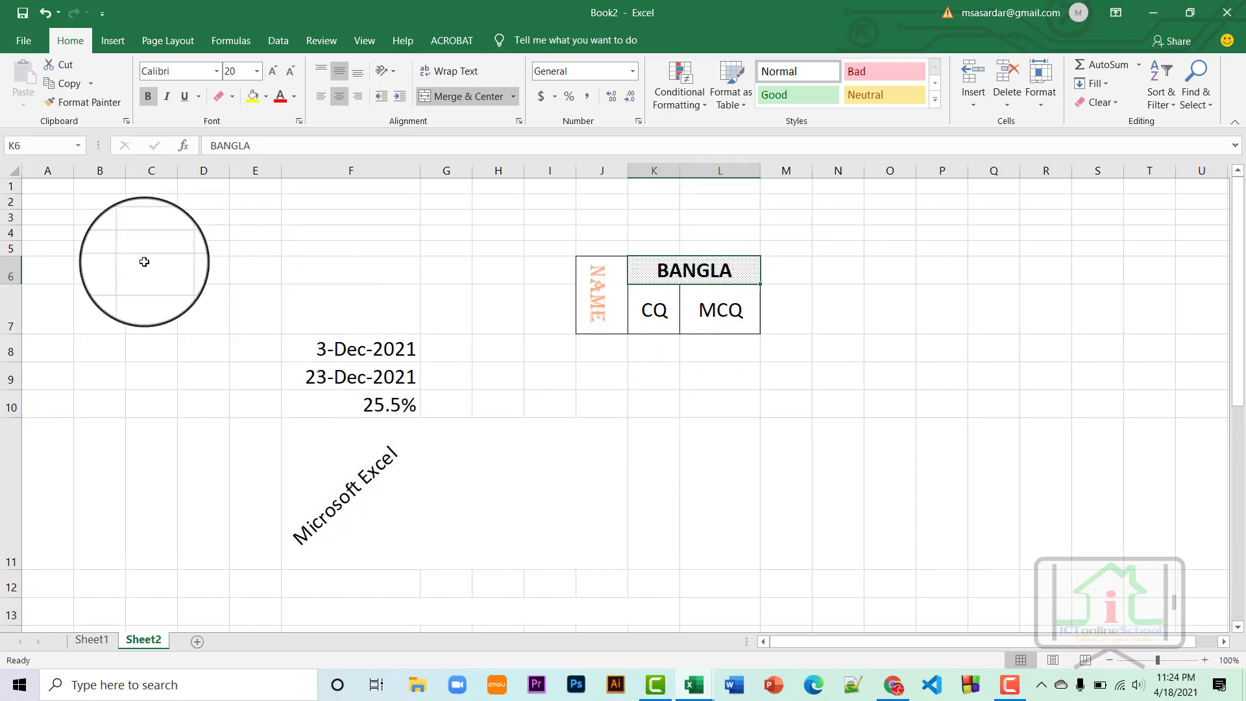
pyautogui.moveTo(101, 249); pyautogui.dragTo(799, 581)
pyautogui.click(1111, 501)
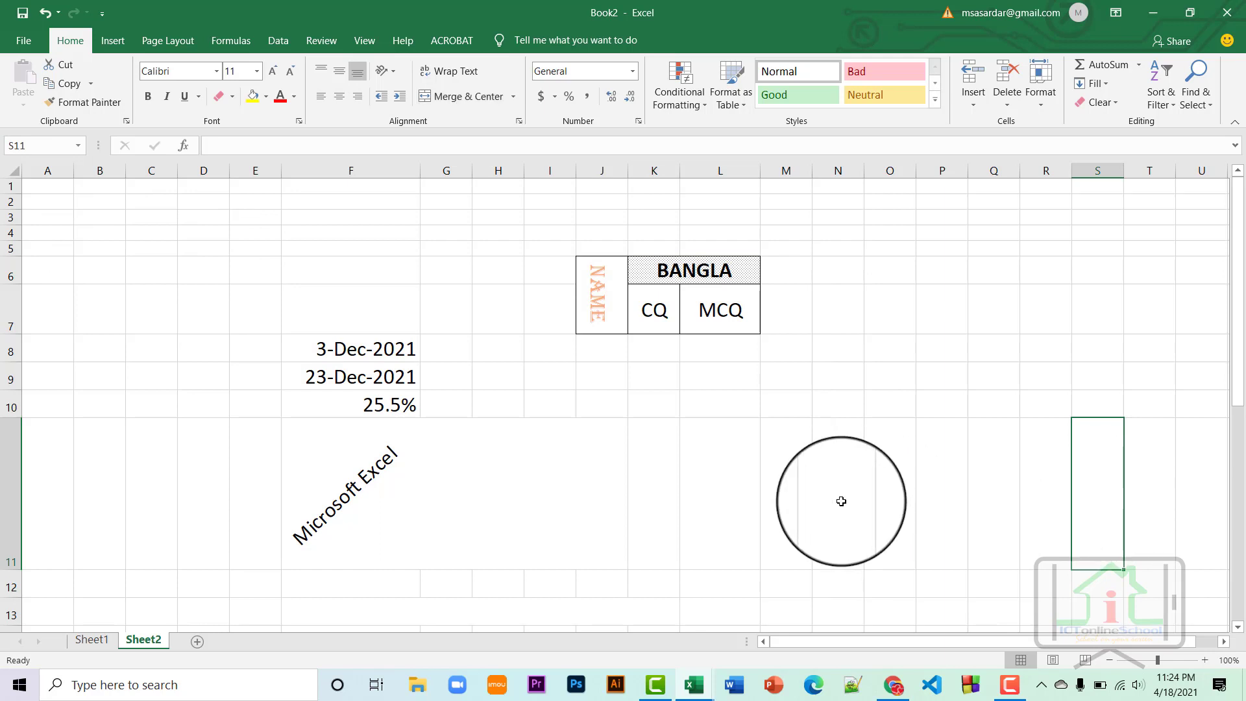
pyautogui.moveTo(1031, 541); pyautogui.dragTo(158, 284)
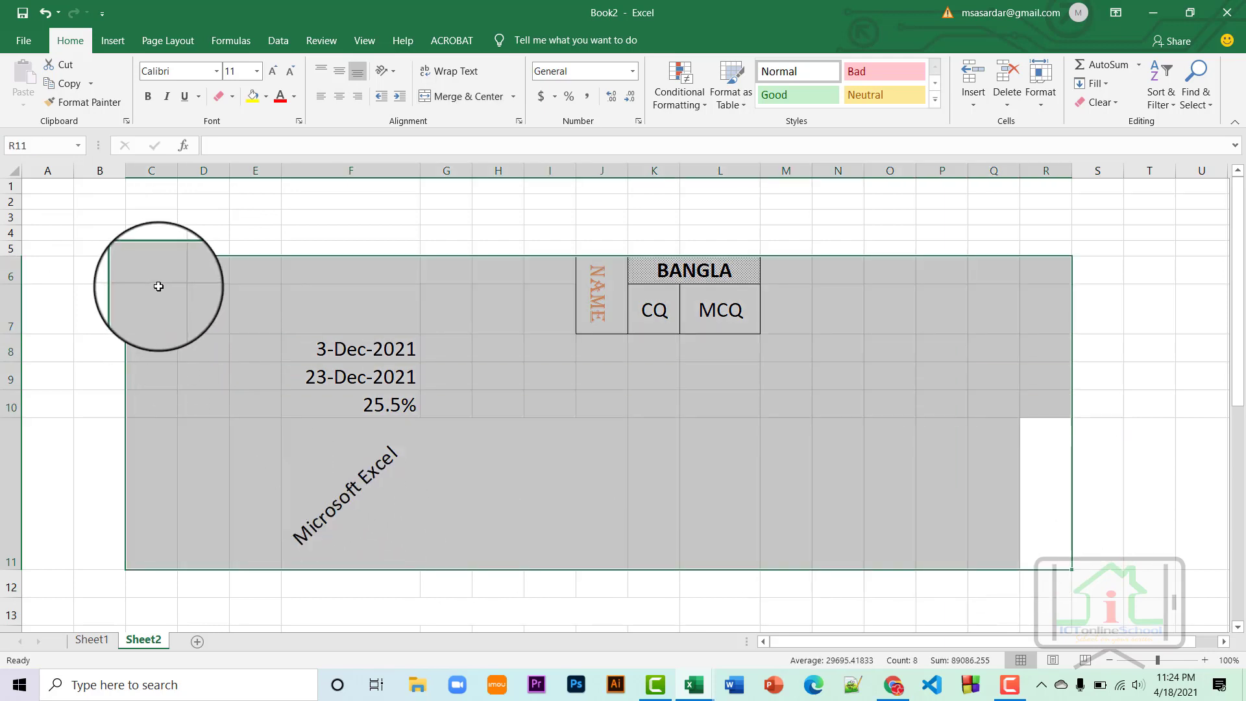
pyautogui.click(772, 302)
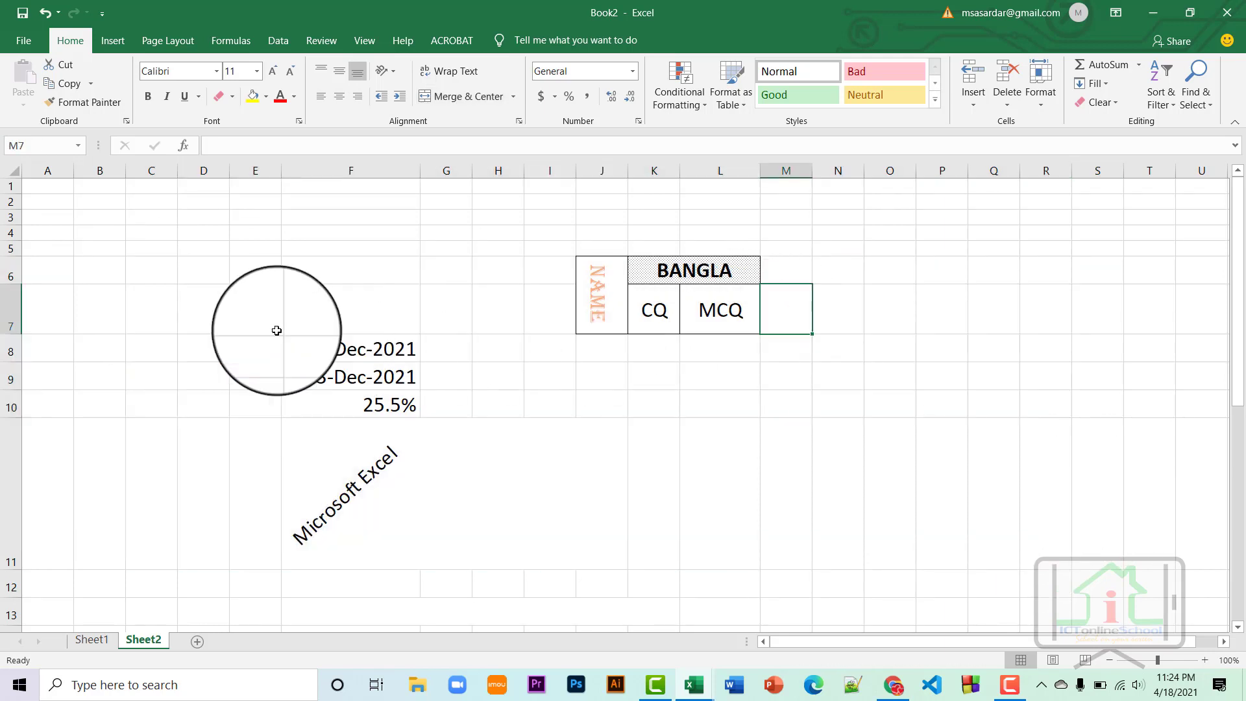
pyautogui.moveTo(137, 217); pyautogui.dragTo(776, 544)
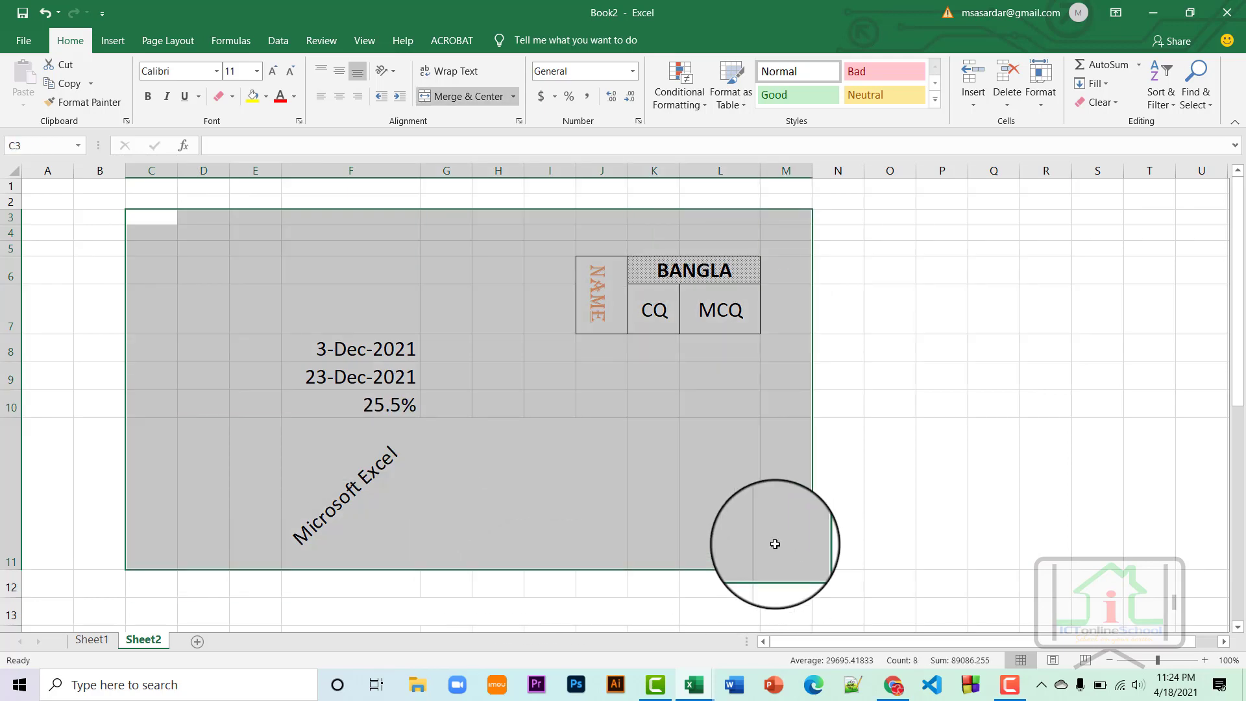
pyautogui.click(1008, 686)
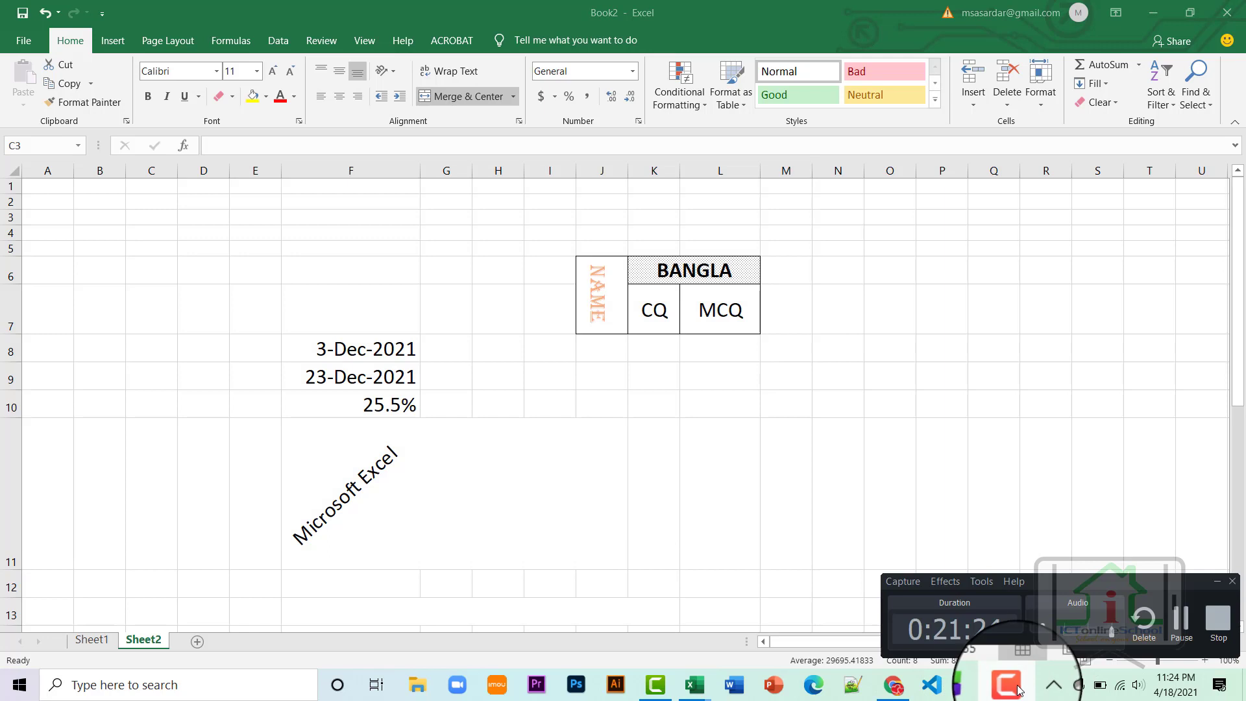
pyautogui.hotkey('ctrl', 'shift', 'End')
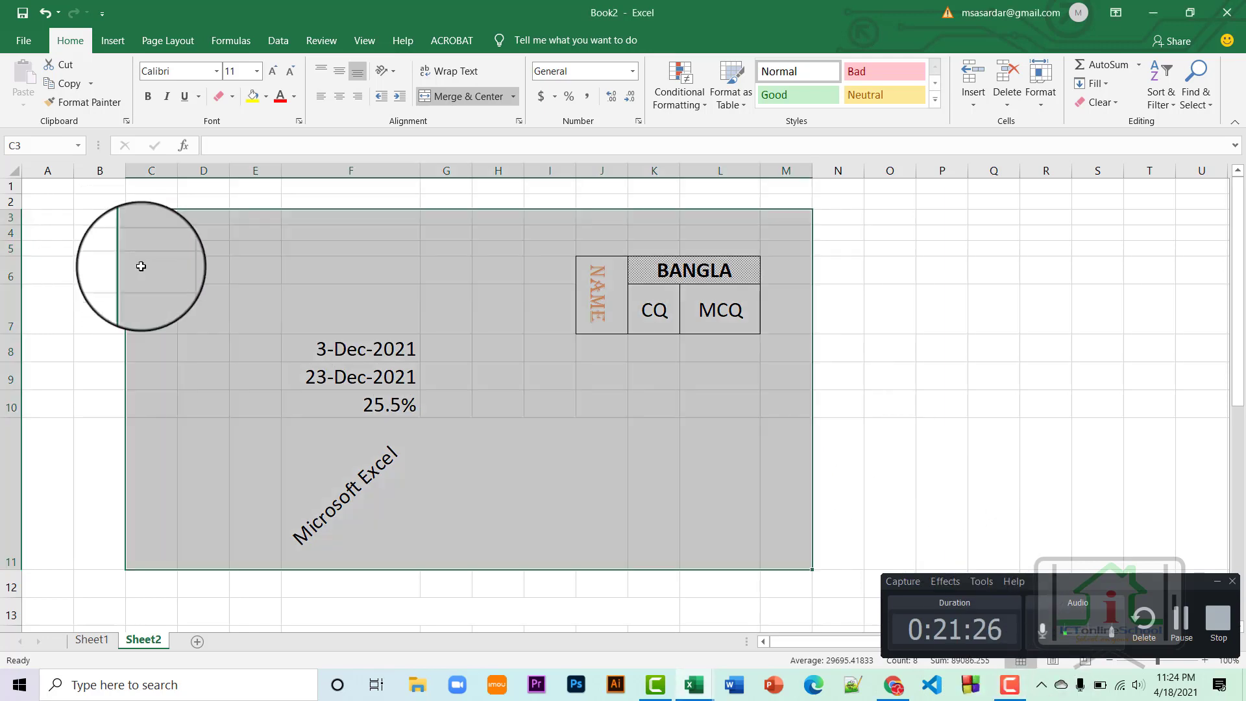
pyautogui.click(999, 470)
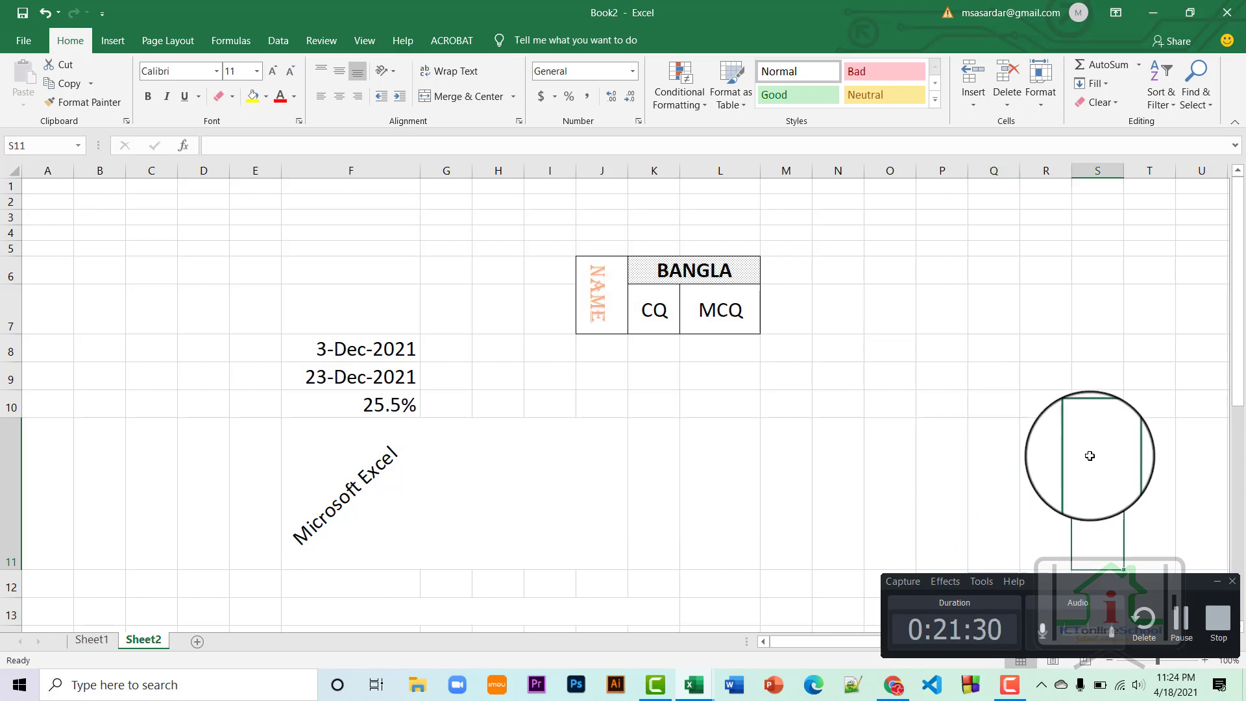
pyautogui.moveTo(1090, 457)
pyautogui.mouseDown()
pyautogui.moveTo(489, 459)
pyautogui.moveTo(172, 351)
pyautogui.moveTo(154, 287)
pyautogui.mouseUp()
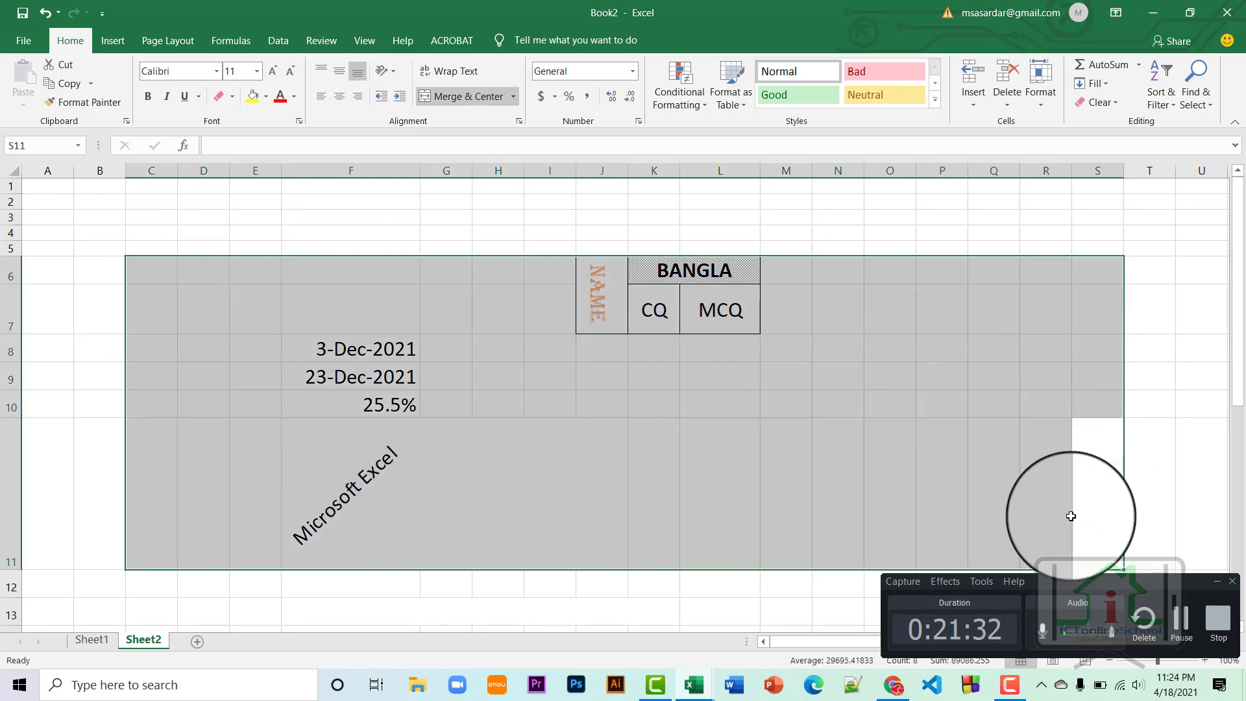